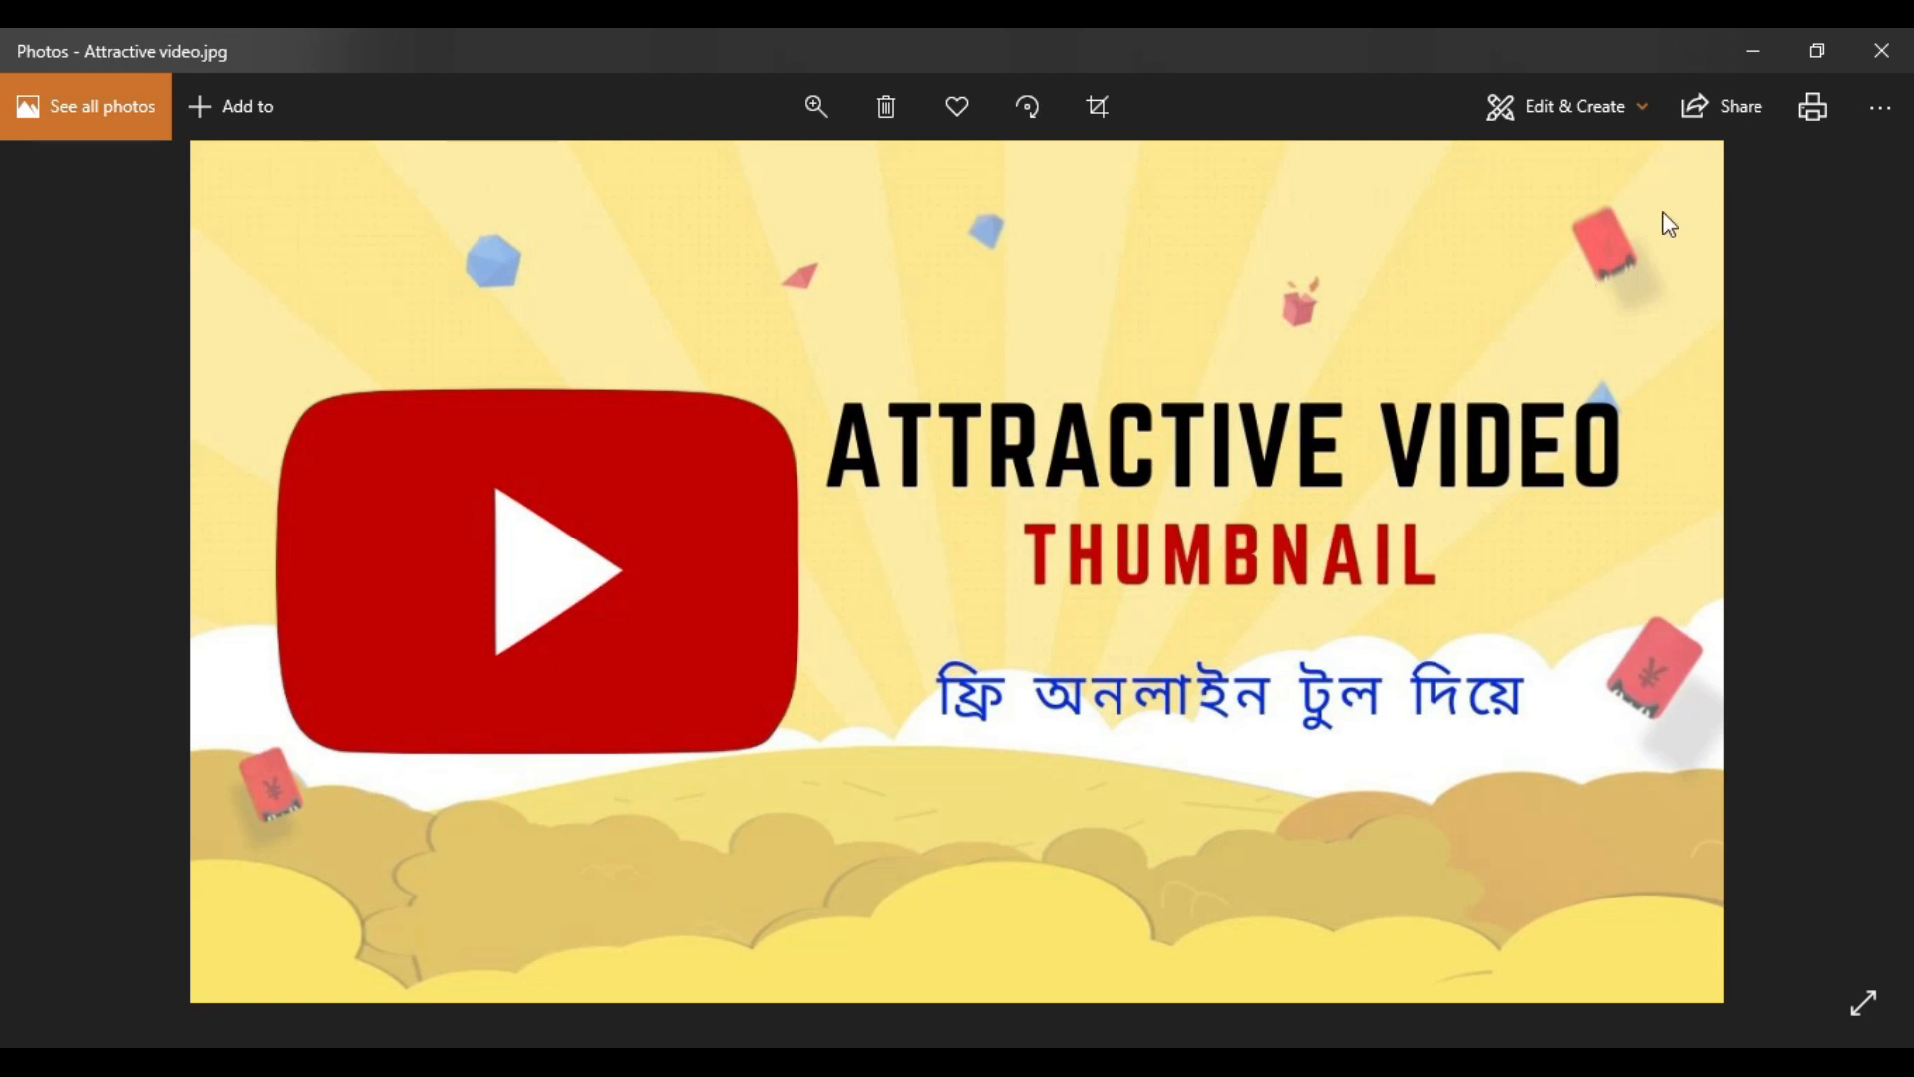
Switch from the photo viewer to Chrome, search Google for canva and open the Canva website.
left_click(1745, 66)
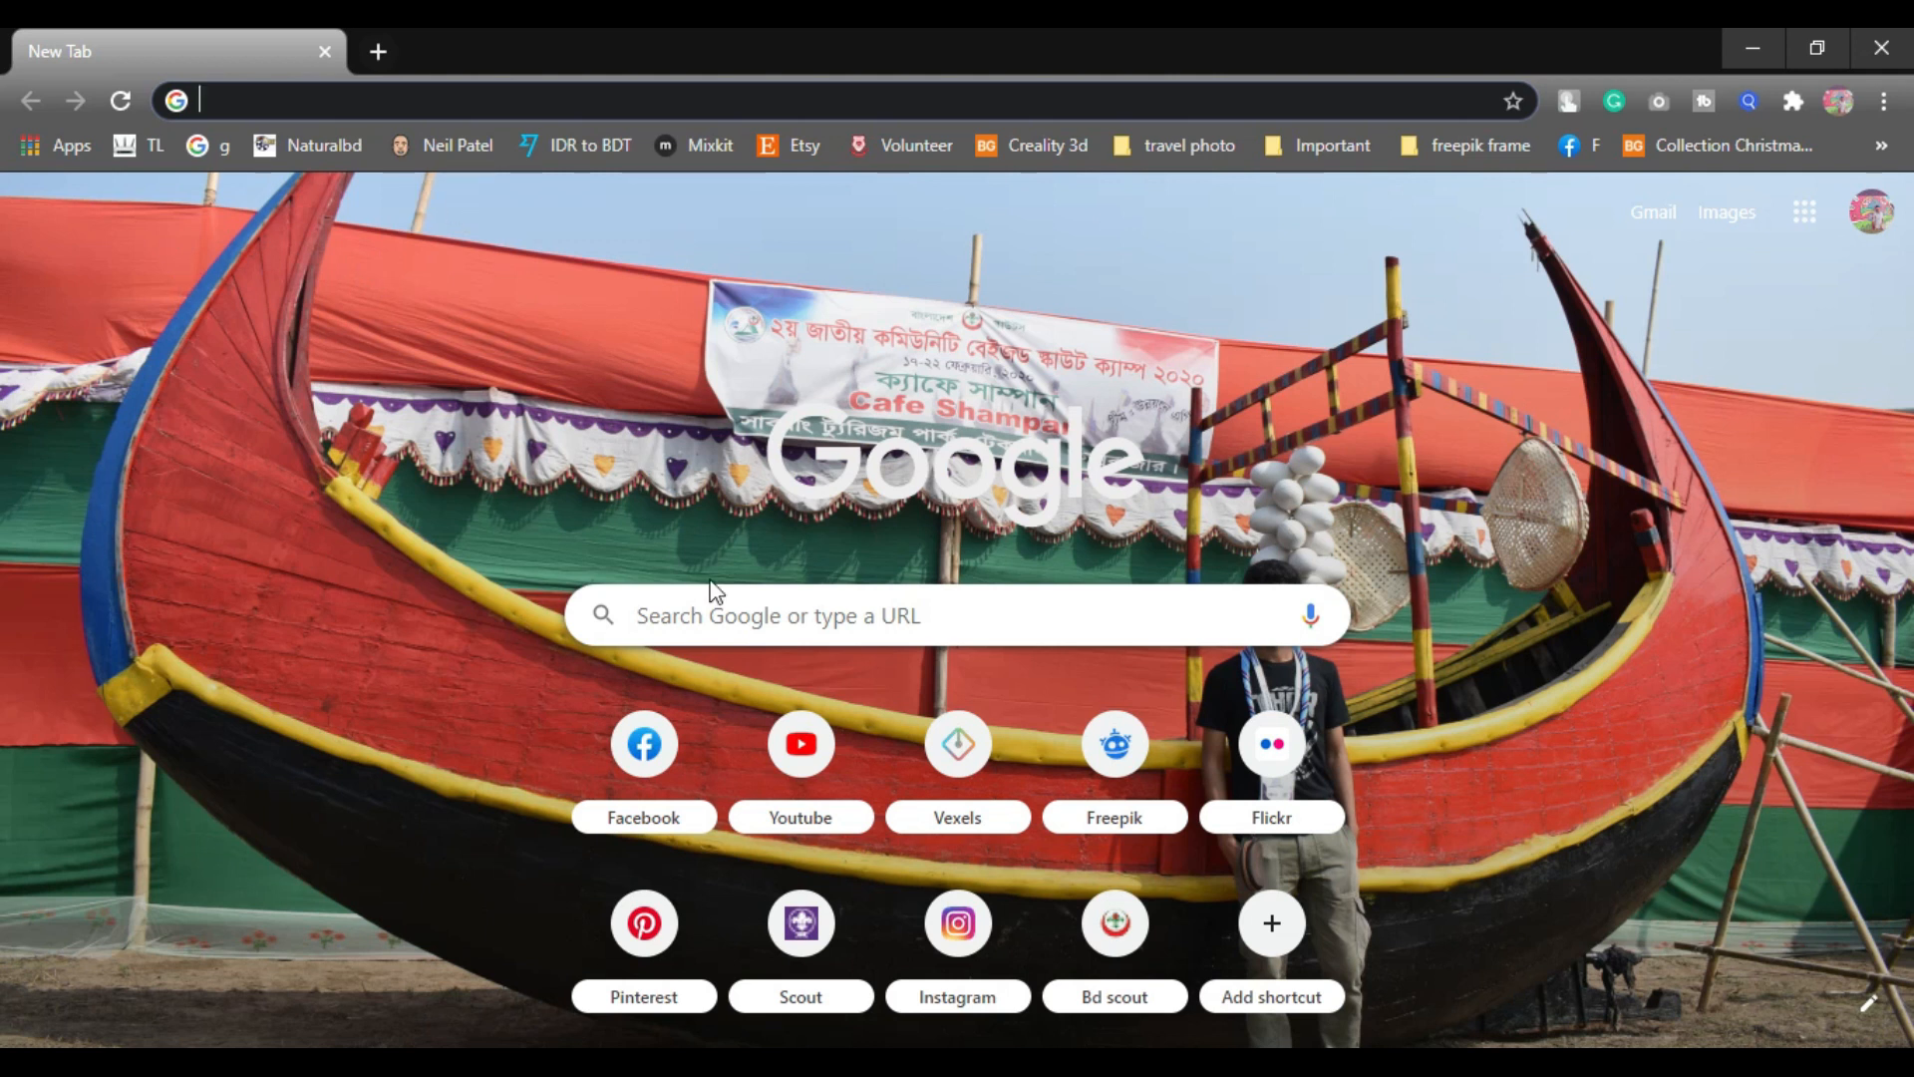
left_click(762, 617)
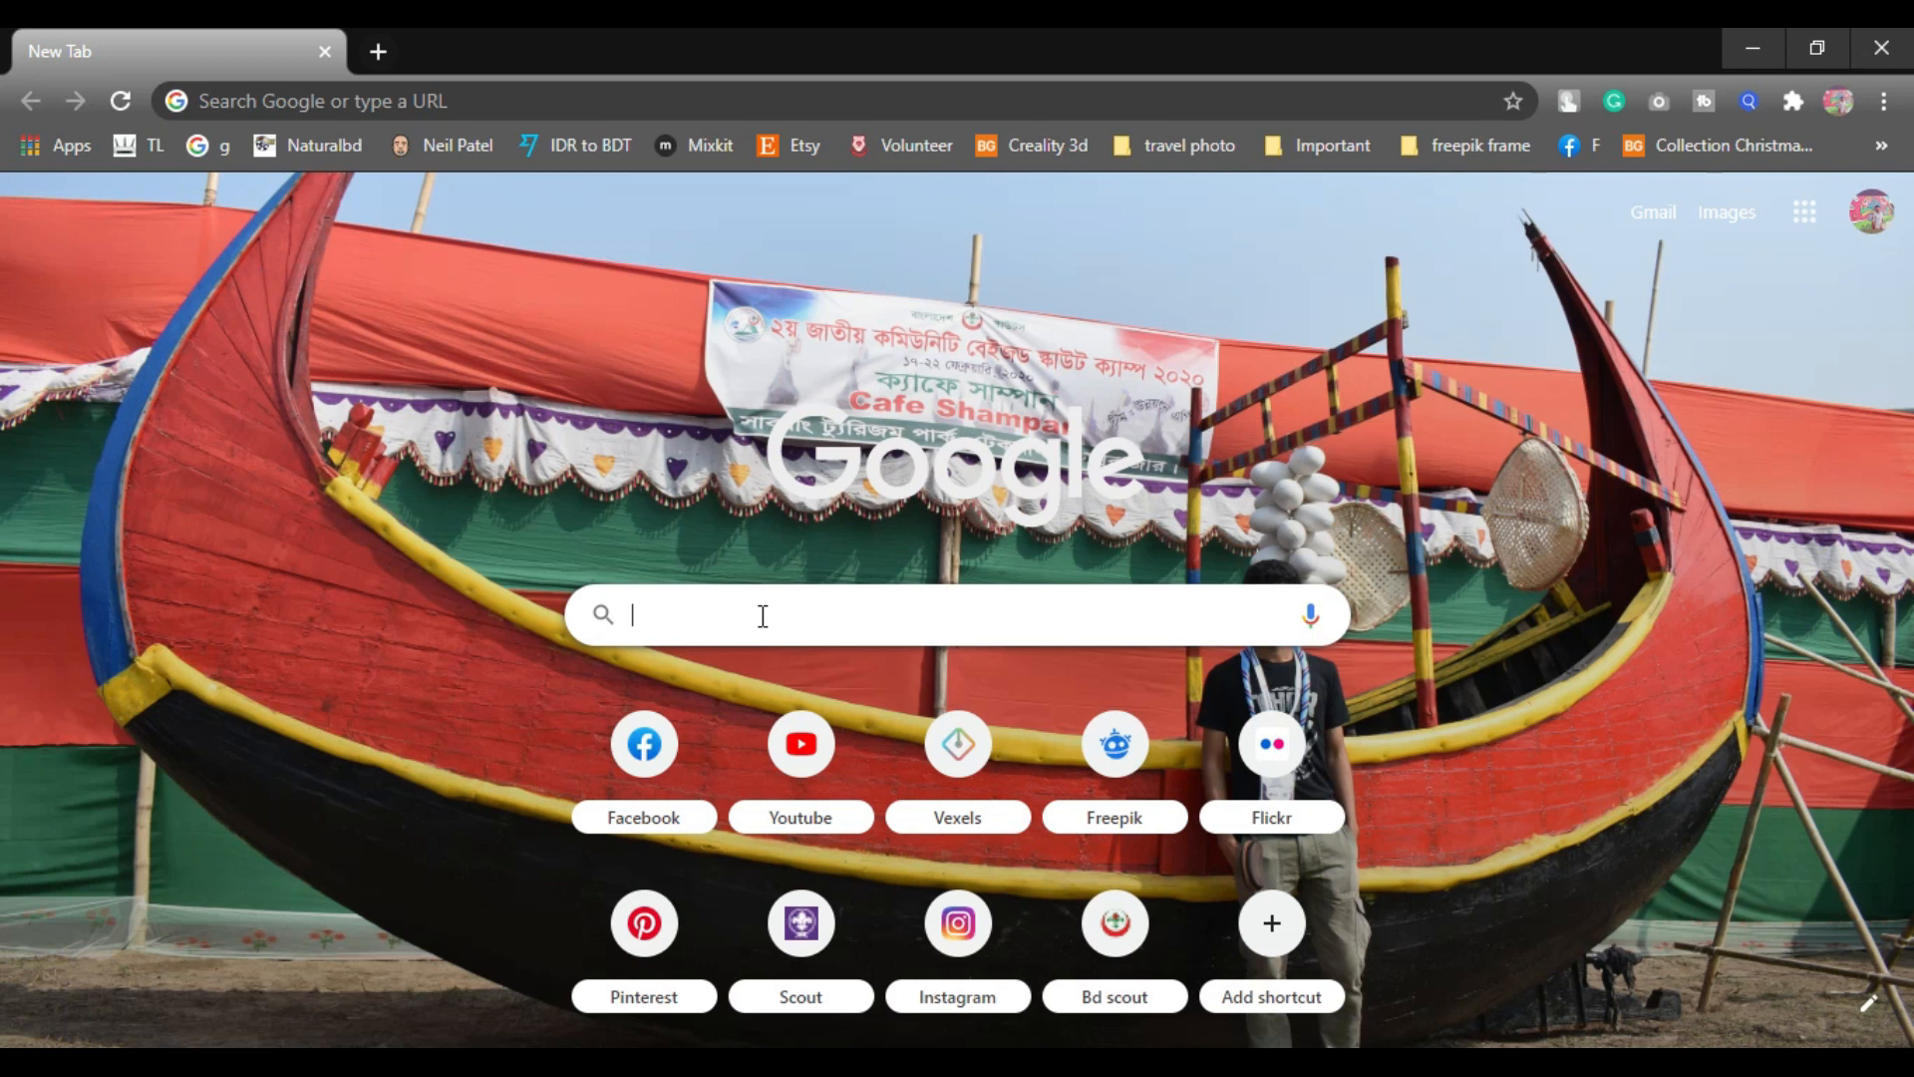
type("c")
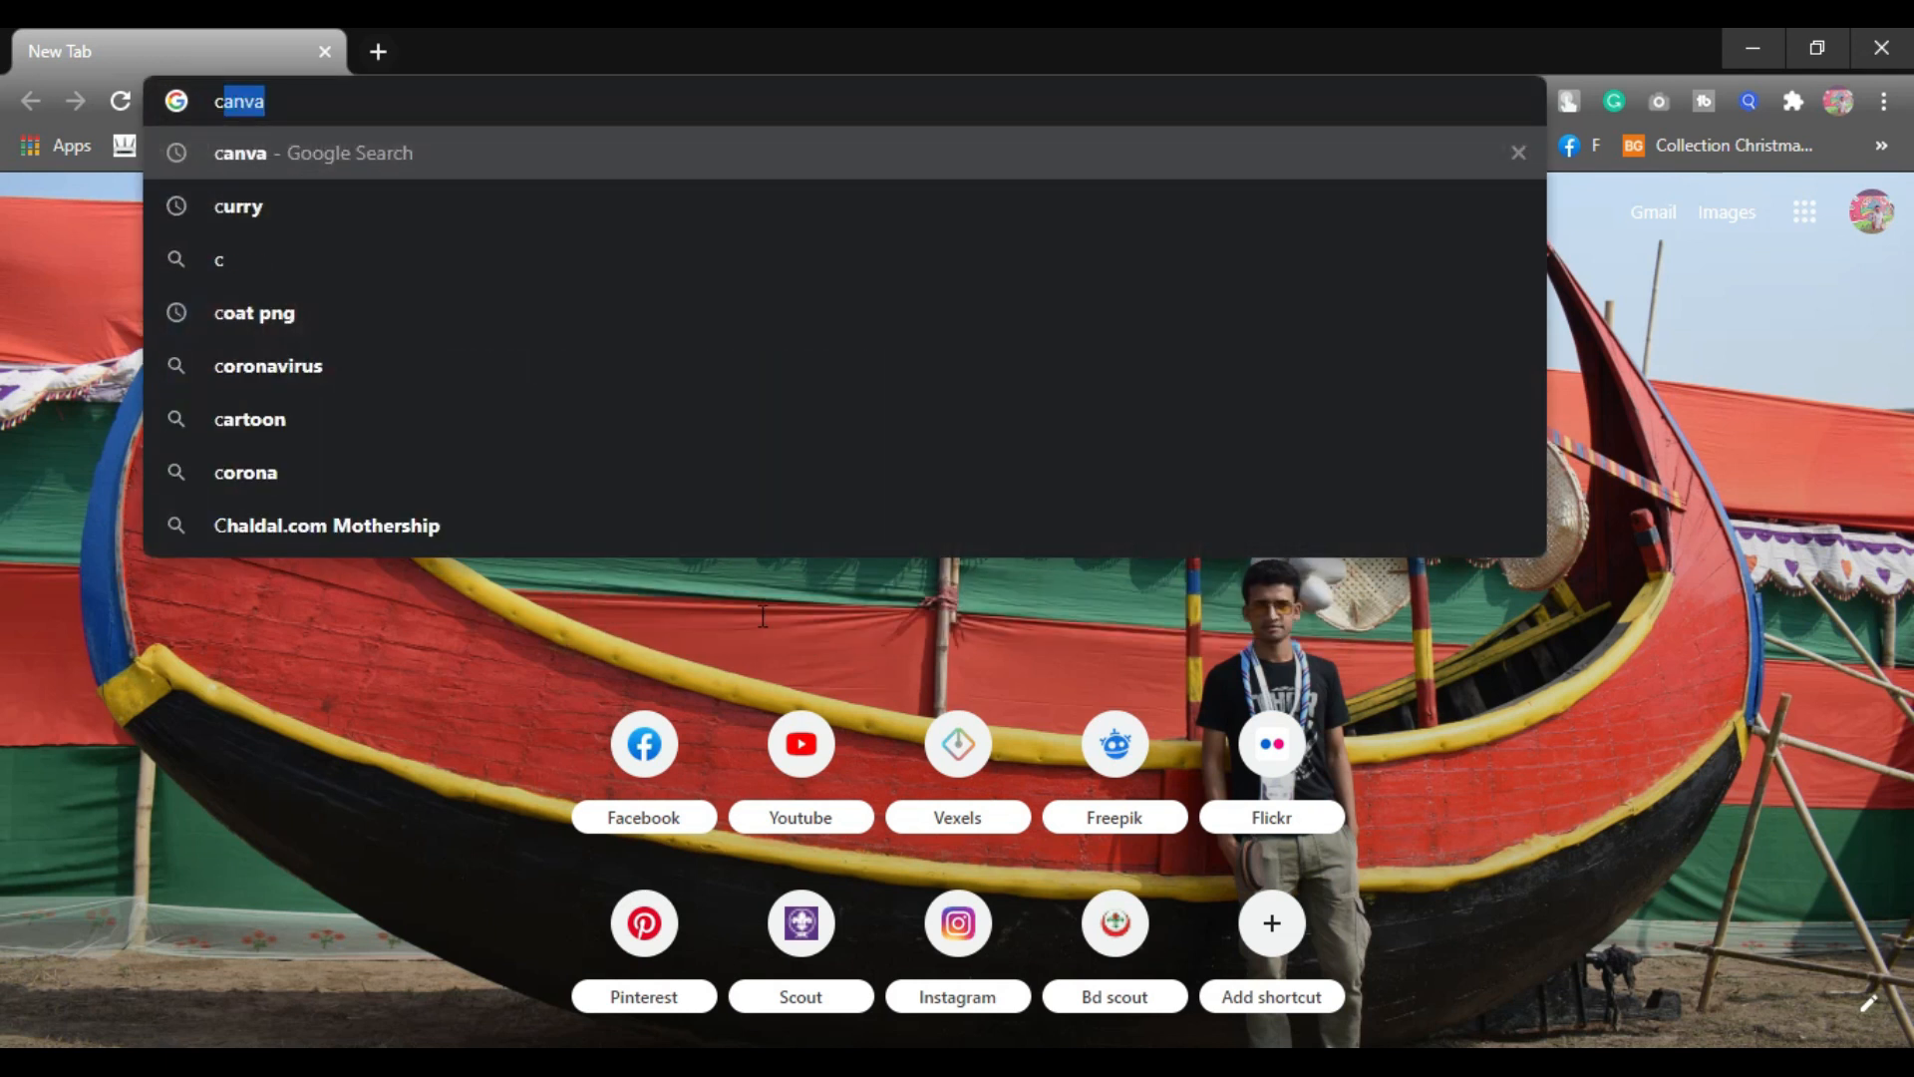
type("AN")
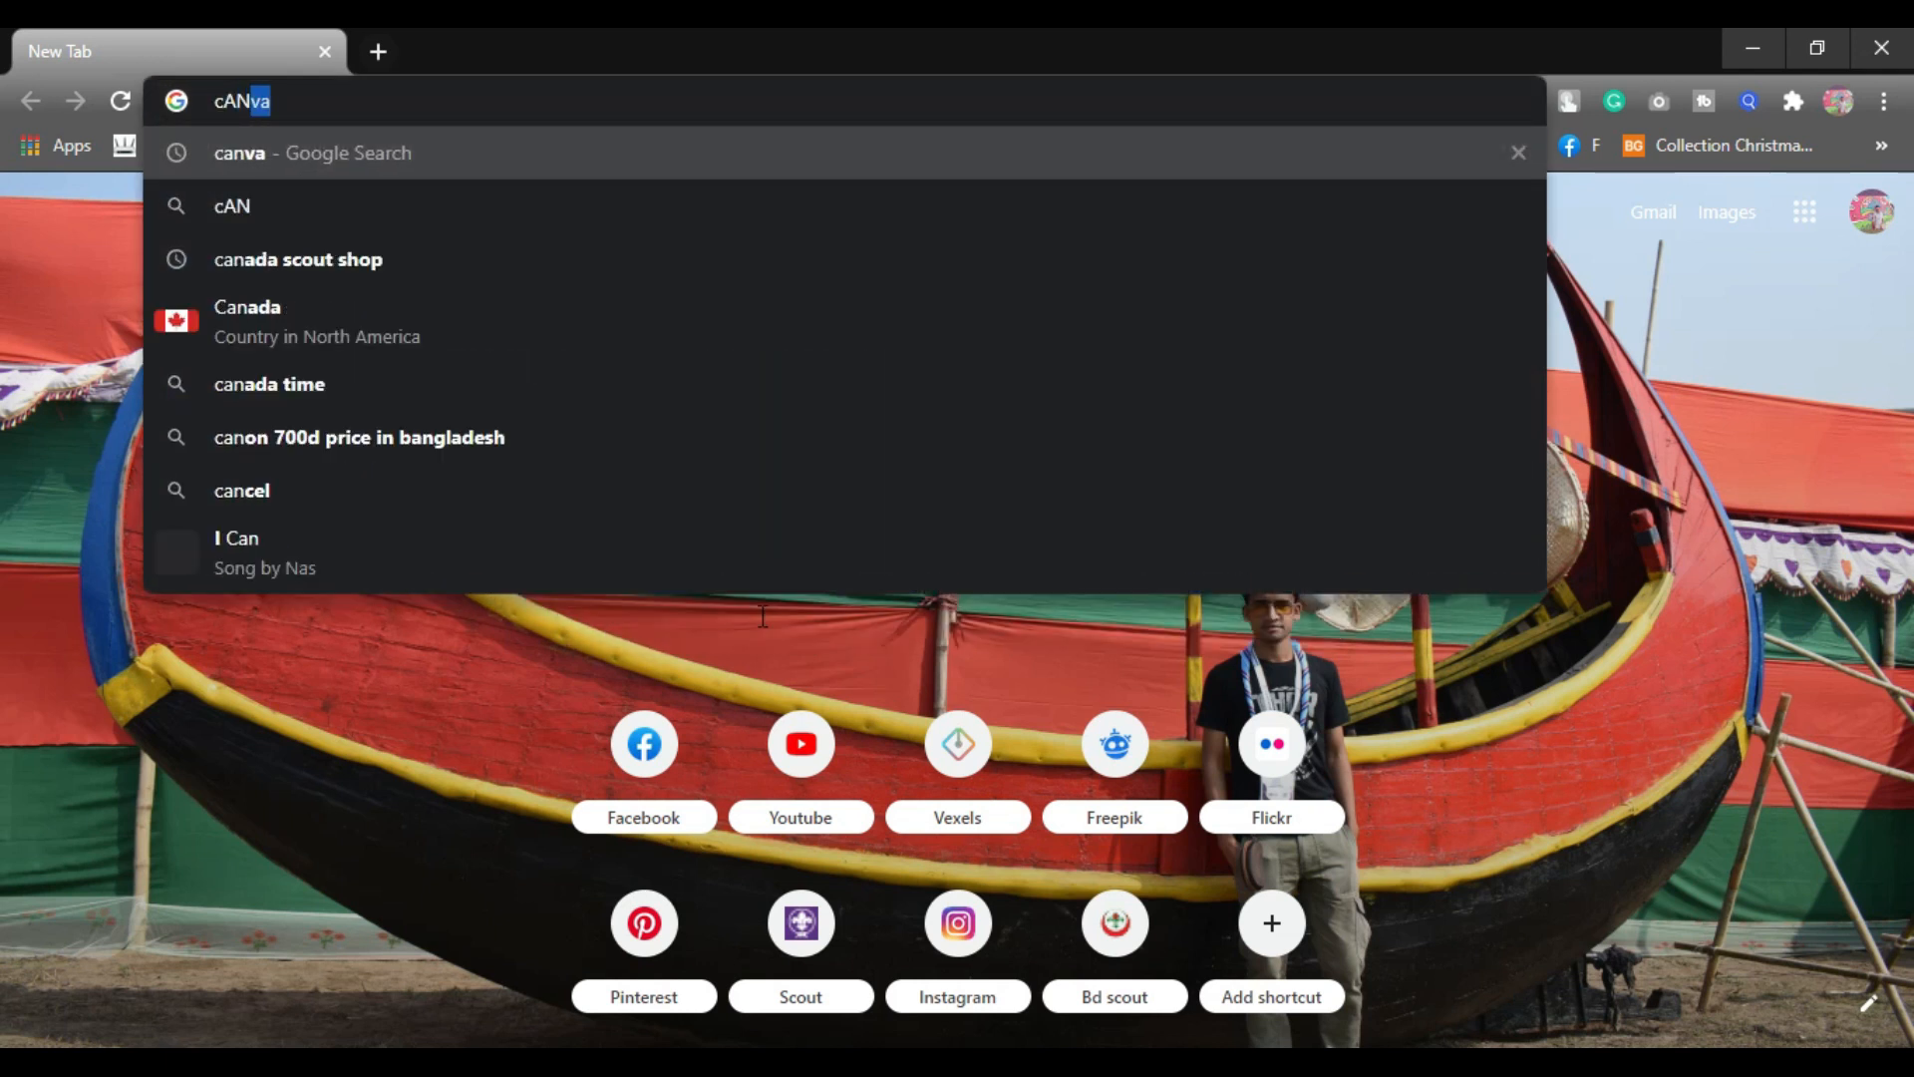
type("VA")
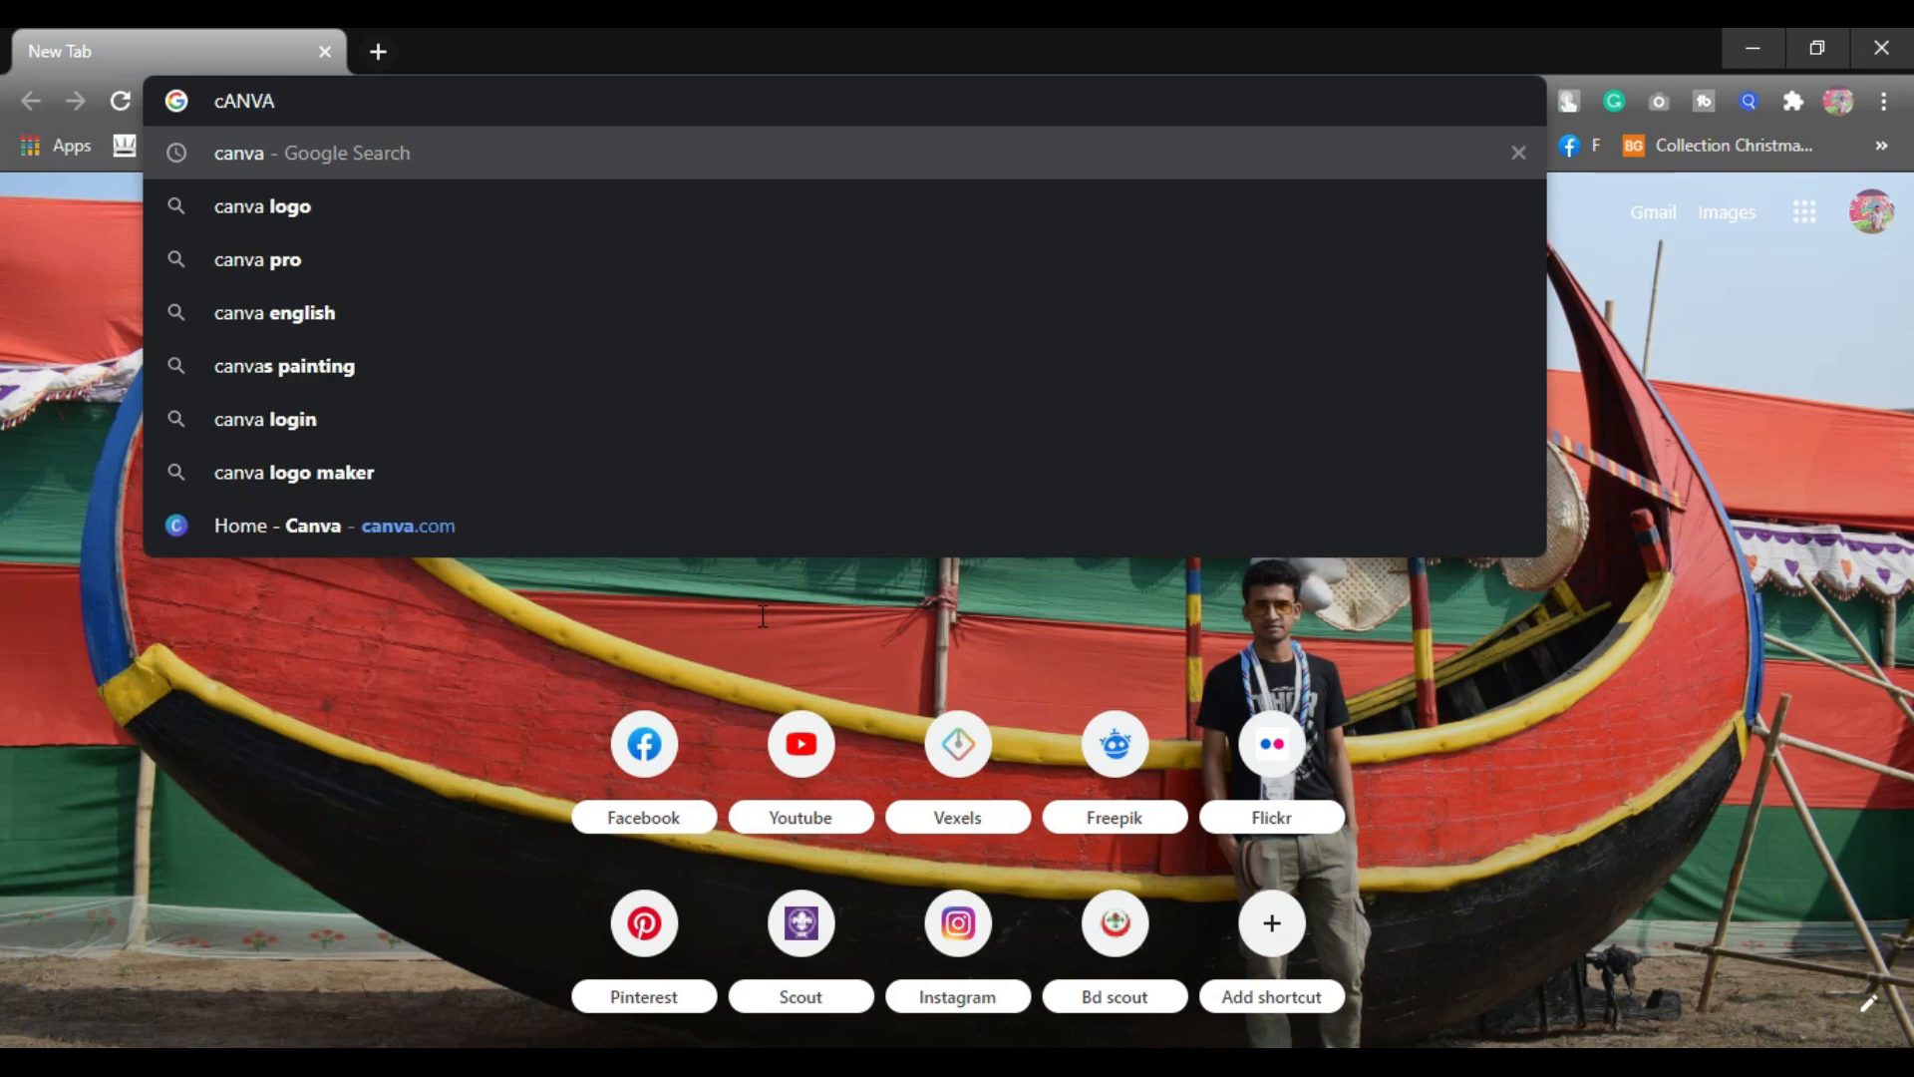
key("Return")
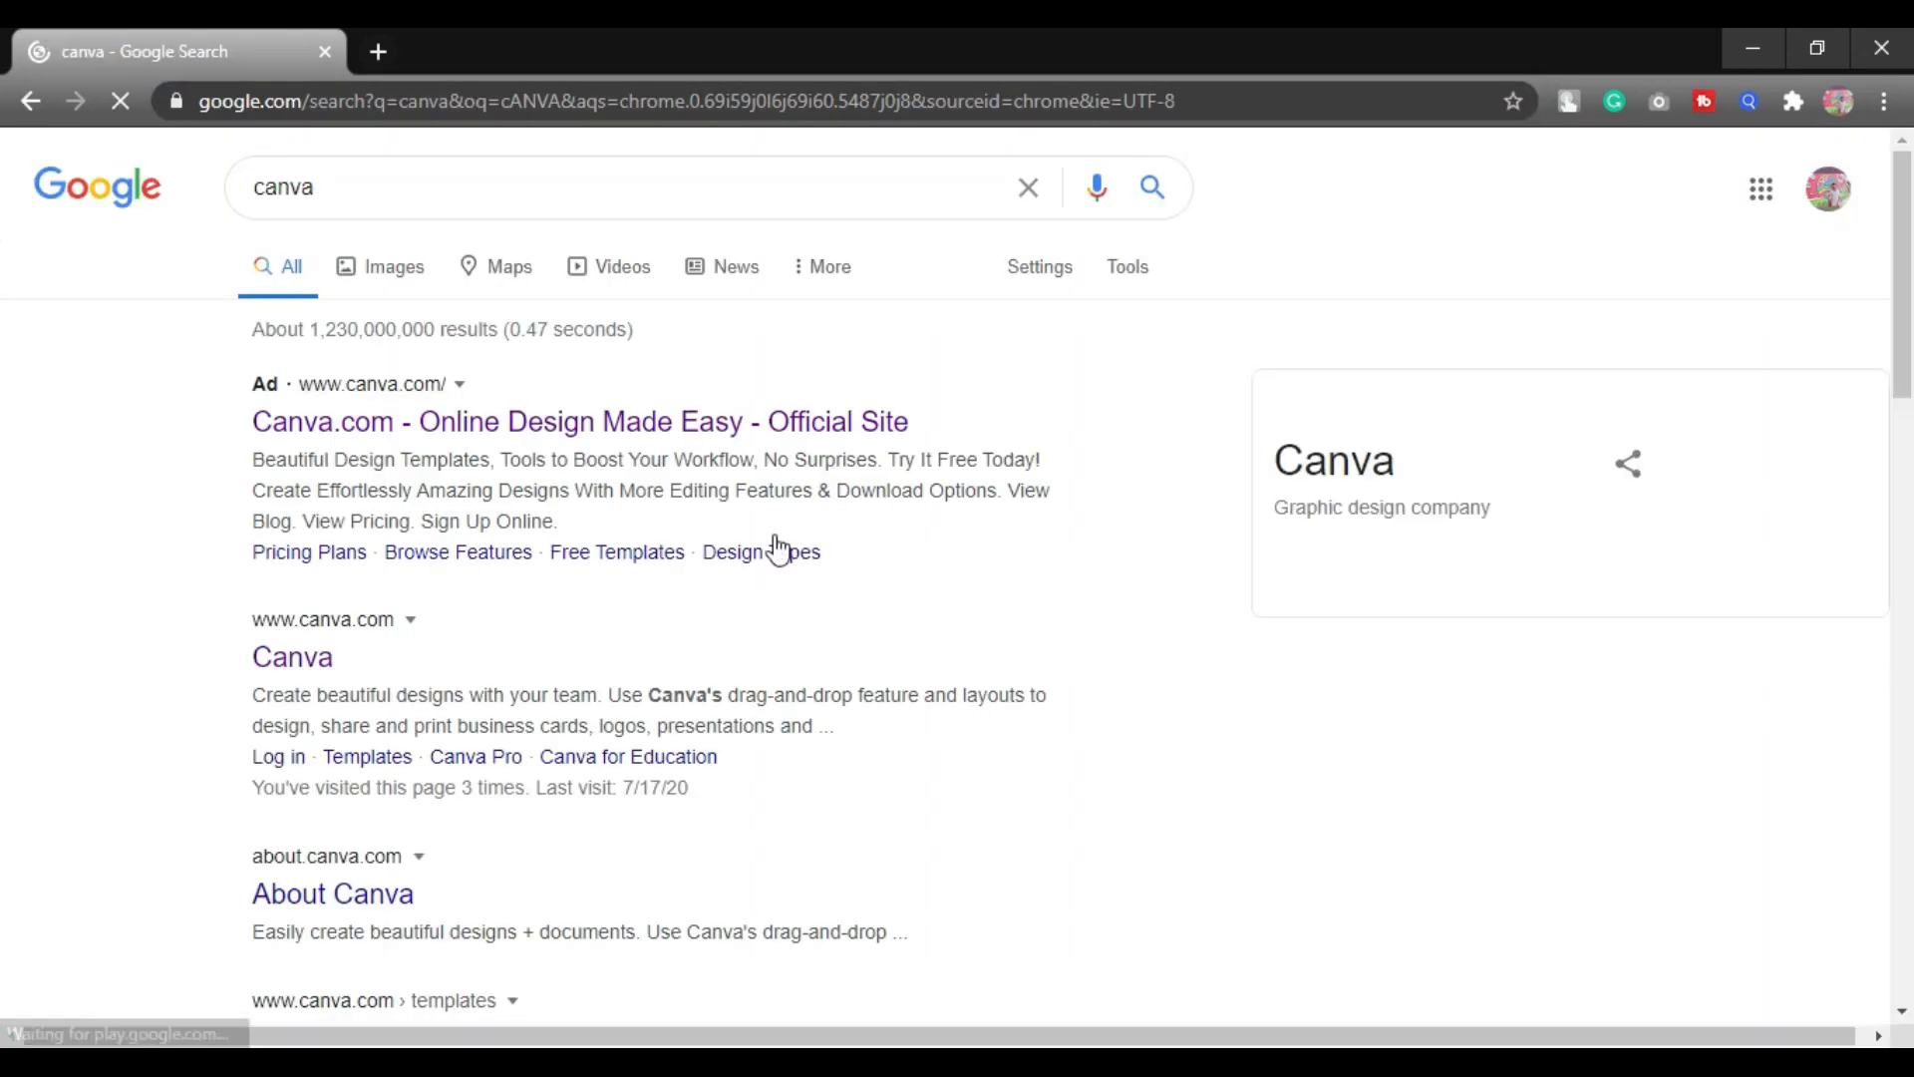
left_click(281, 659)
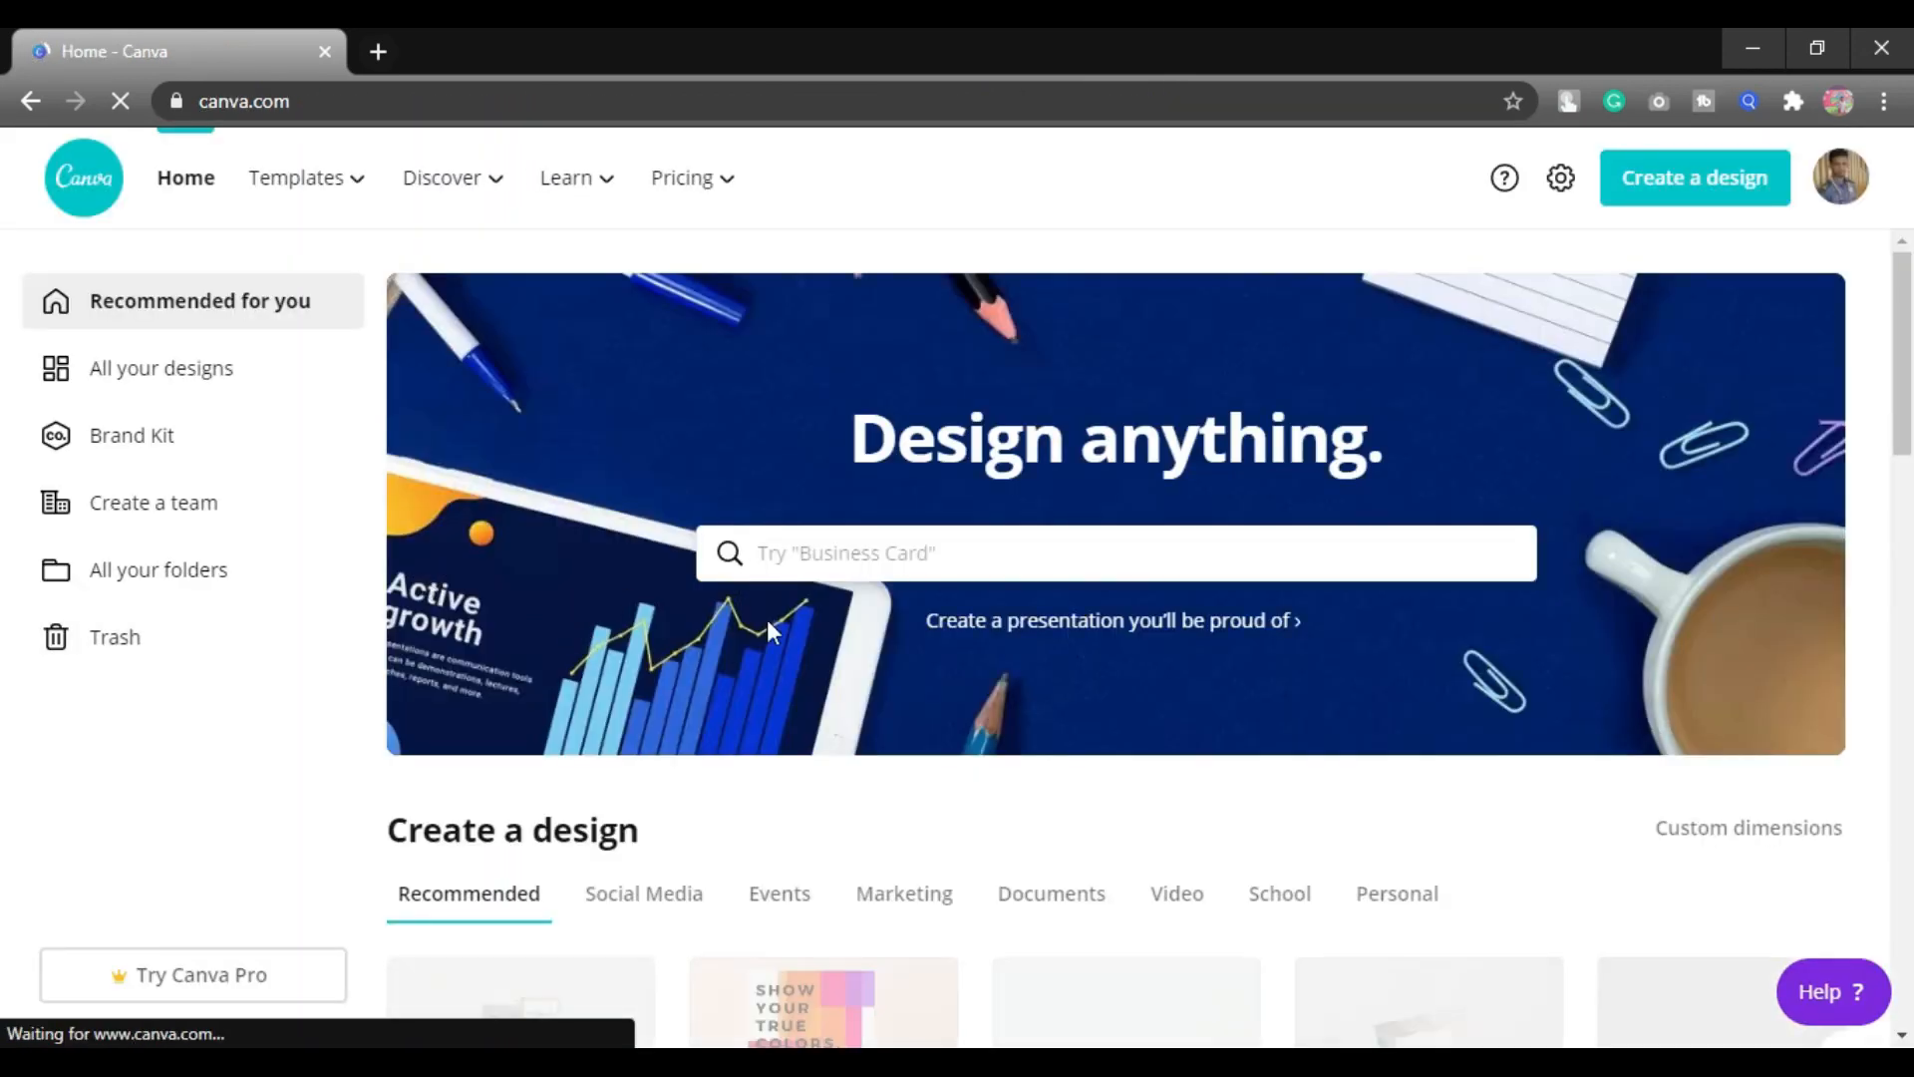
Search Canva's design types for YOU and open the YouTube Thumbnail (1280 × 720 px) category.
scroll(697, 555, "down", 3)
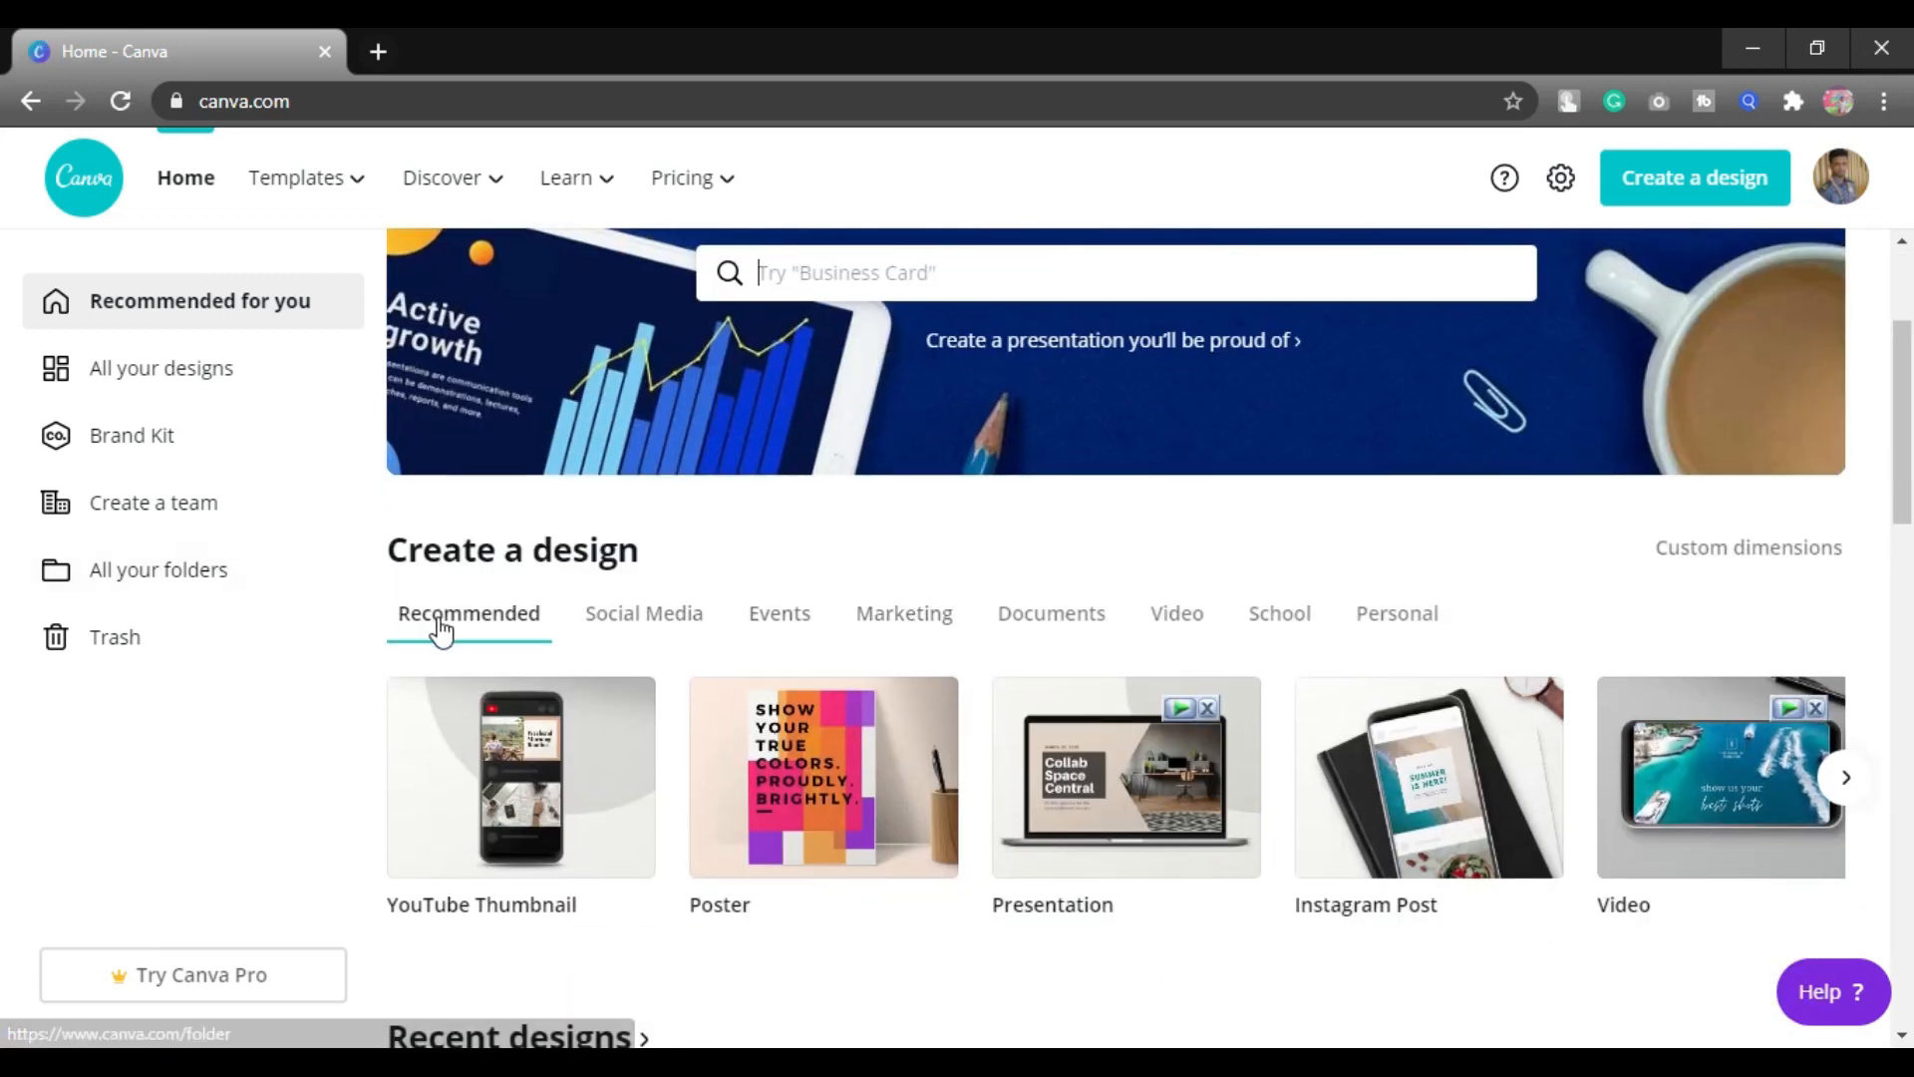
scroll(1197, 632, "down", 2)
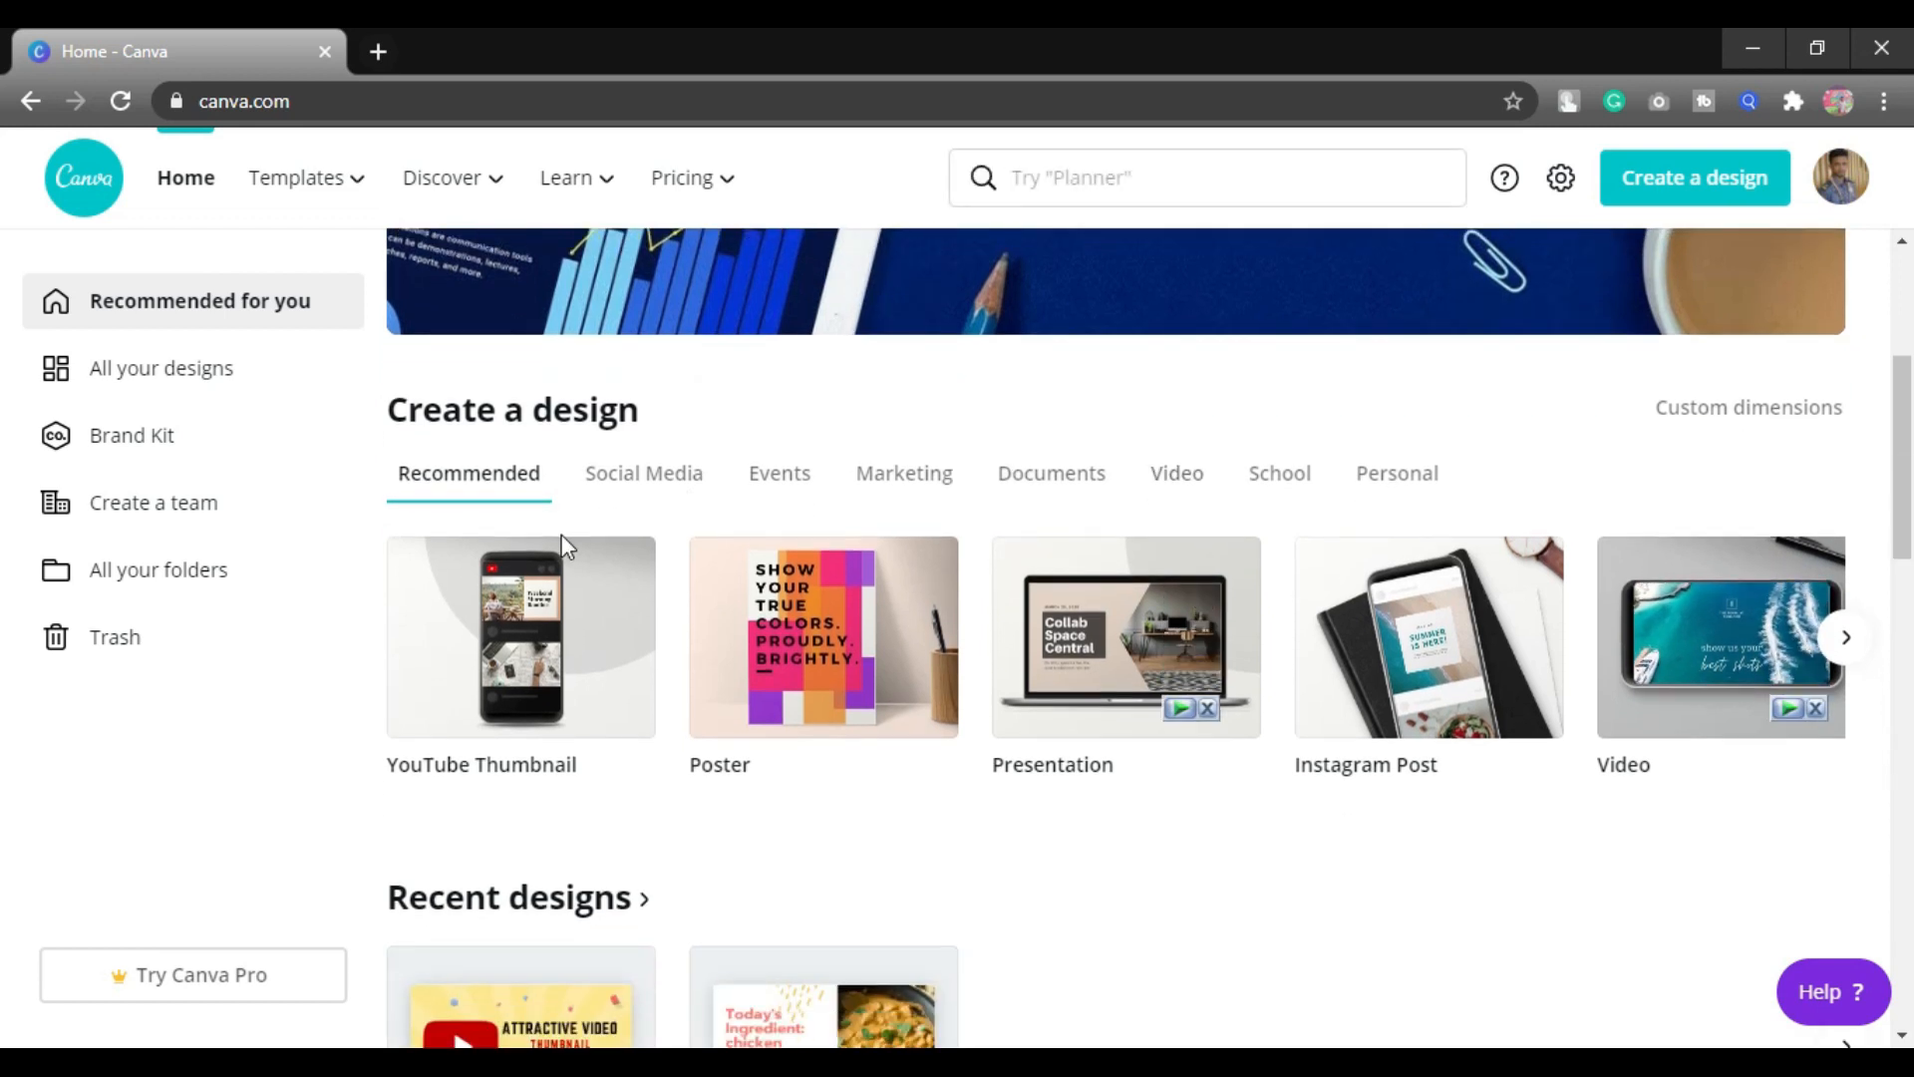
scroll(653, 583, "up", 3)
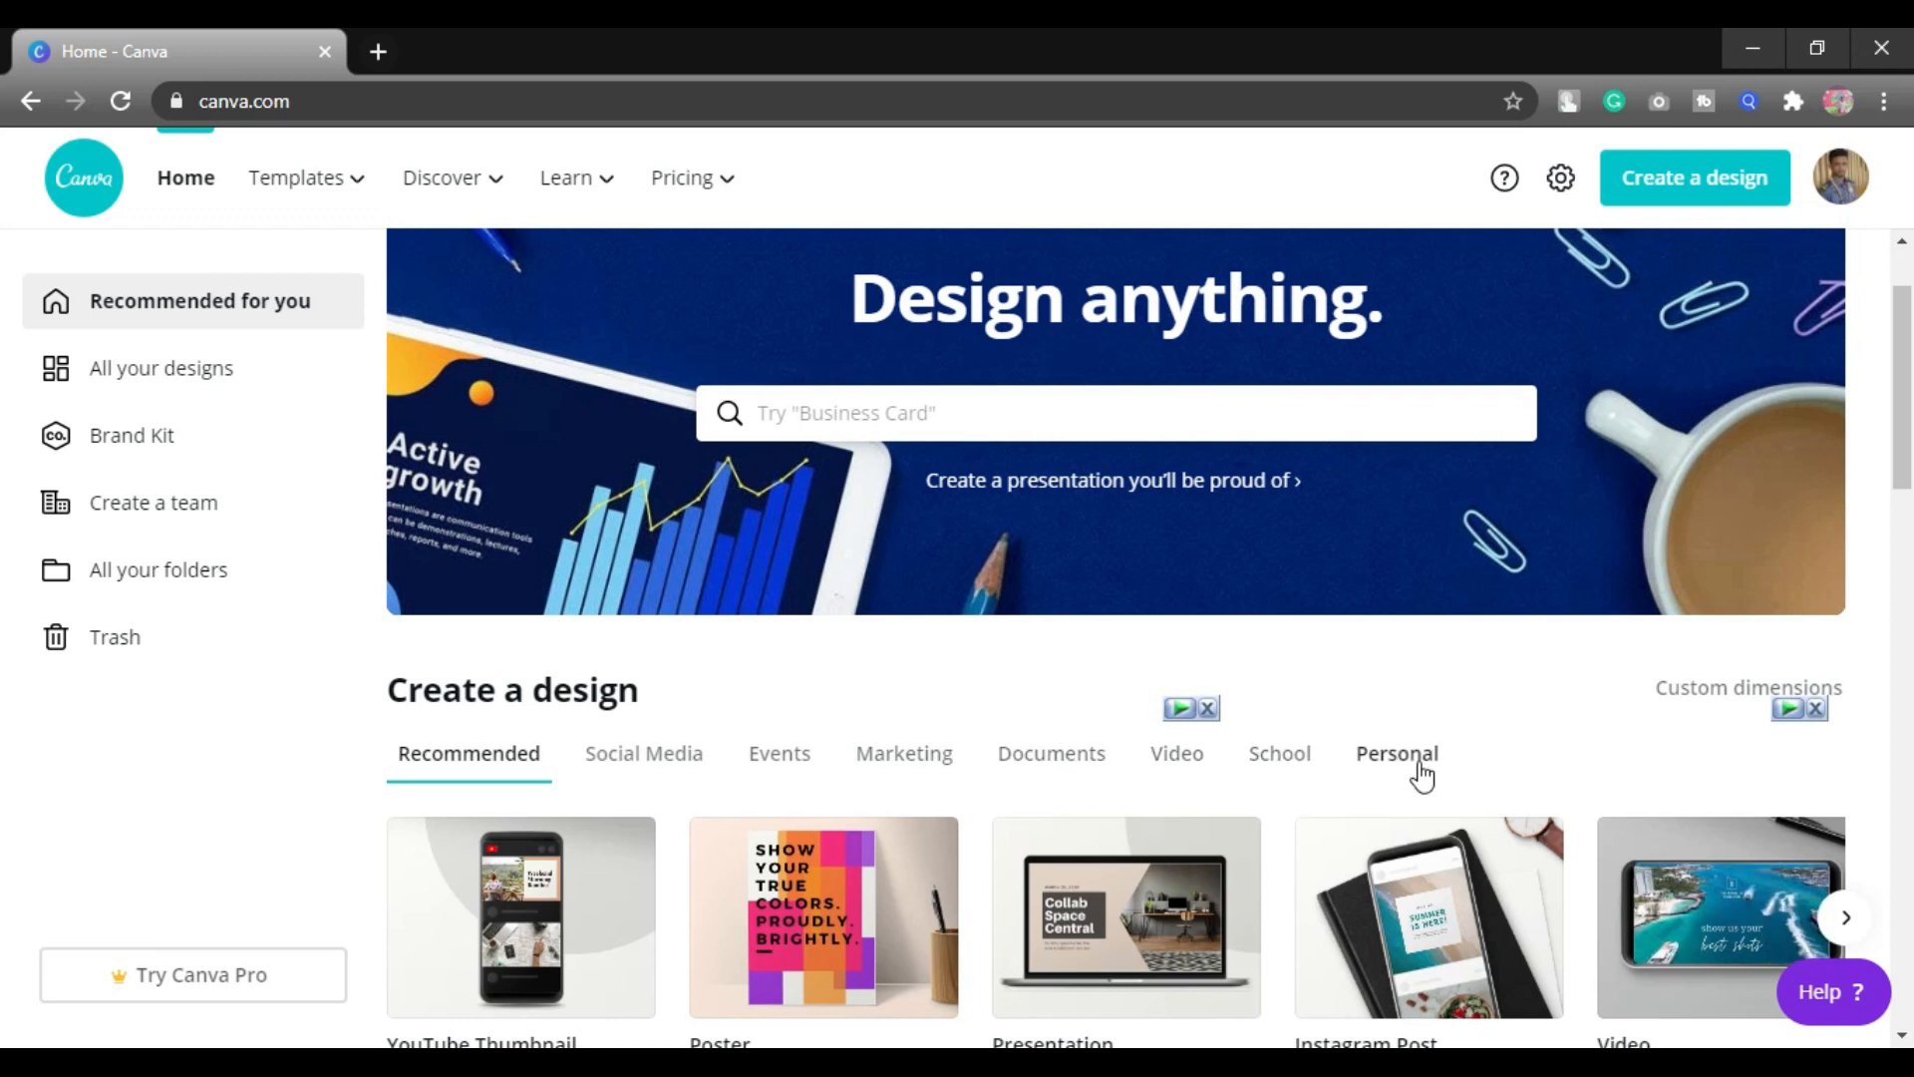
scroll(1504, 772, "down", 4)
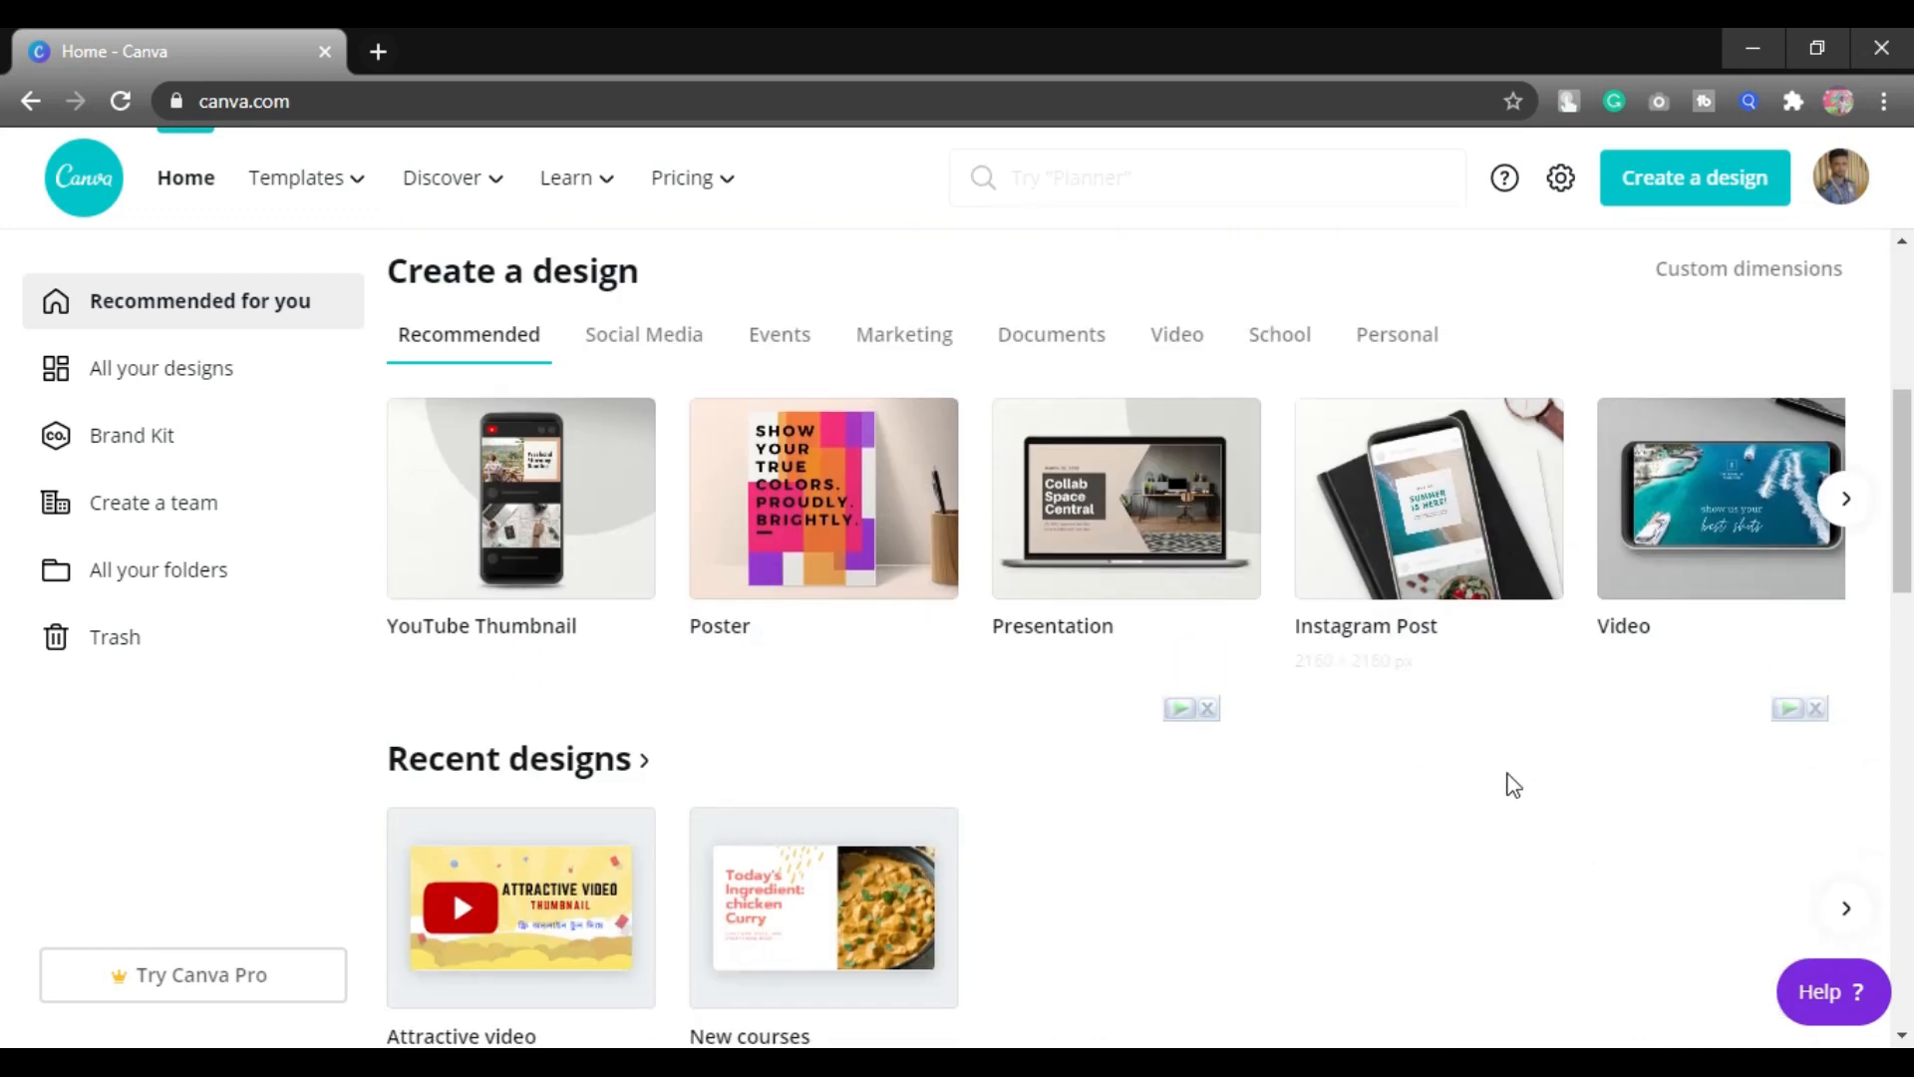
scroll(1337, 686, "down", 1)
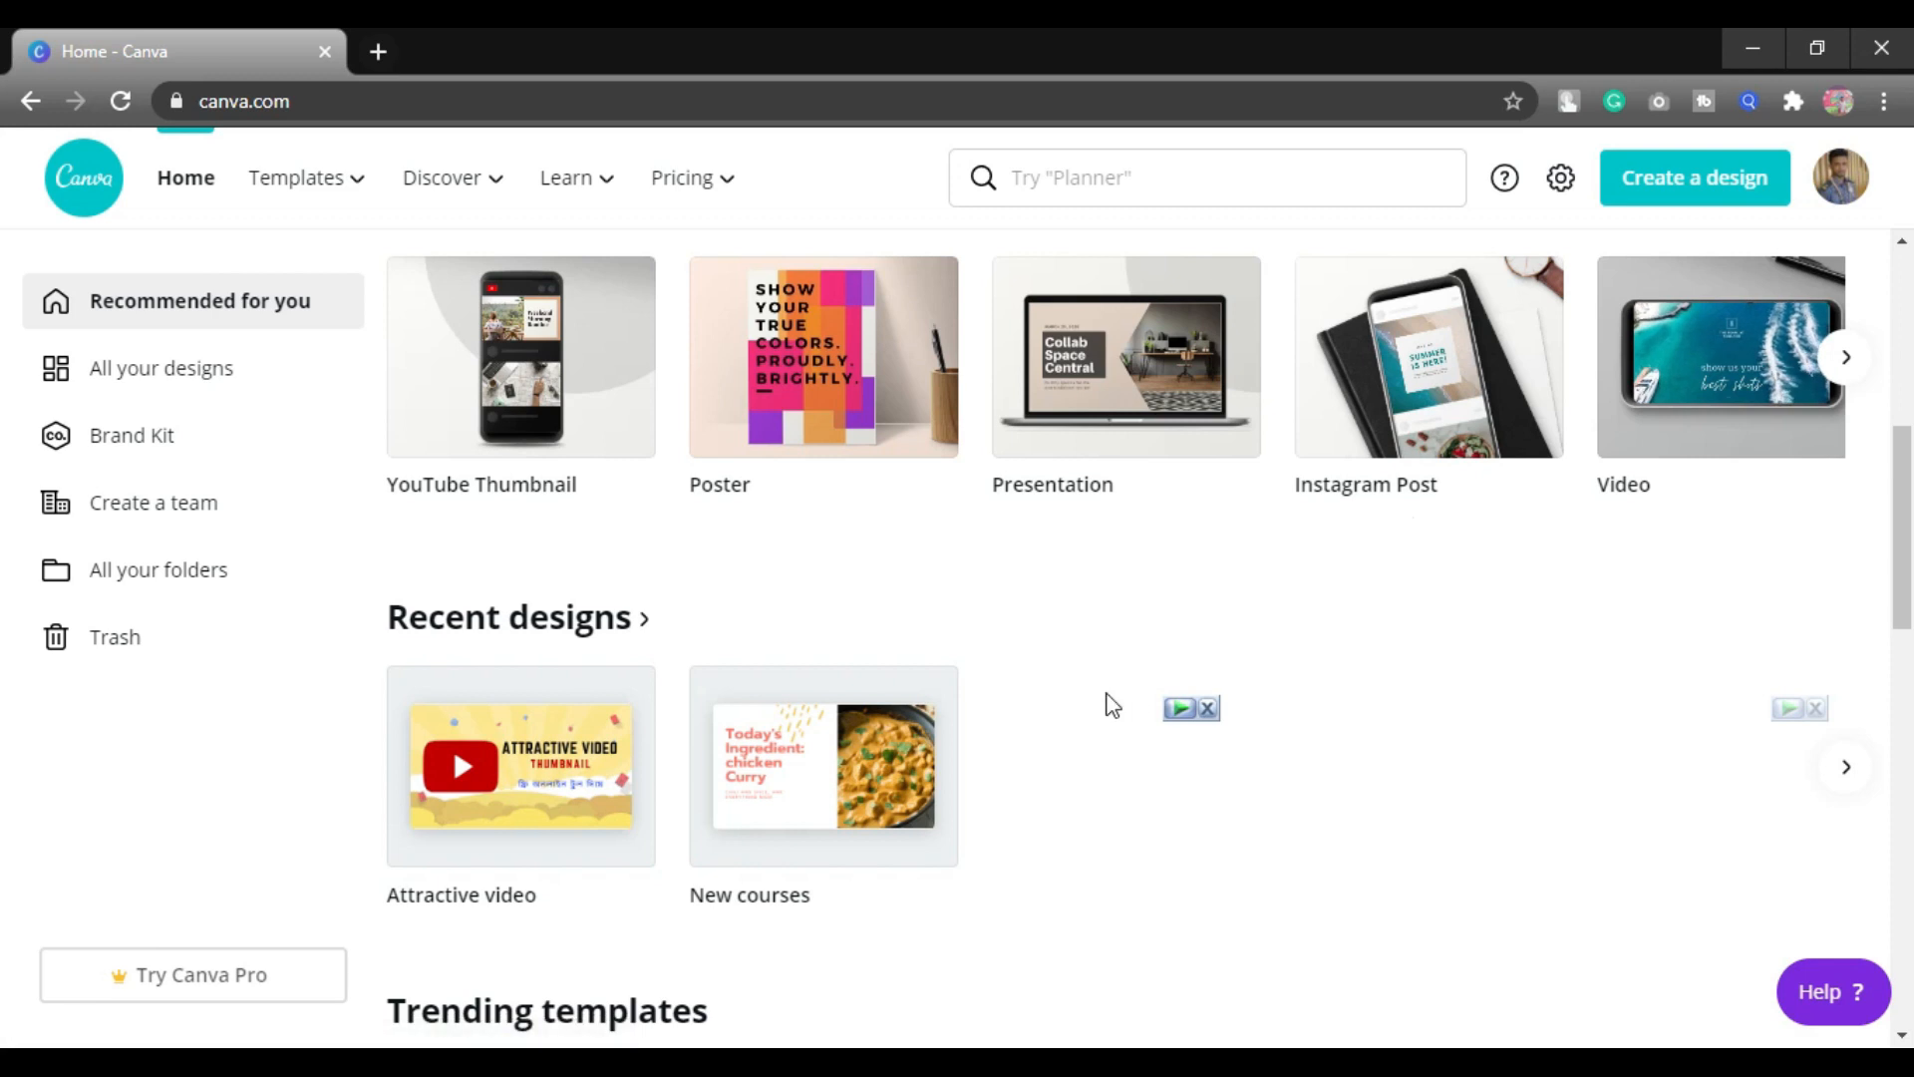
scroll(1105, 705, "up", 5)
scroll(1057, 638, "up", 2)
left_click(1023, 564)
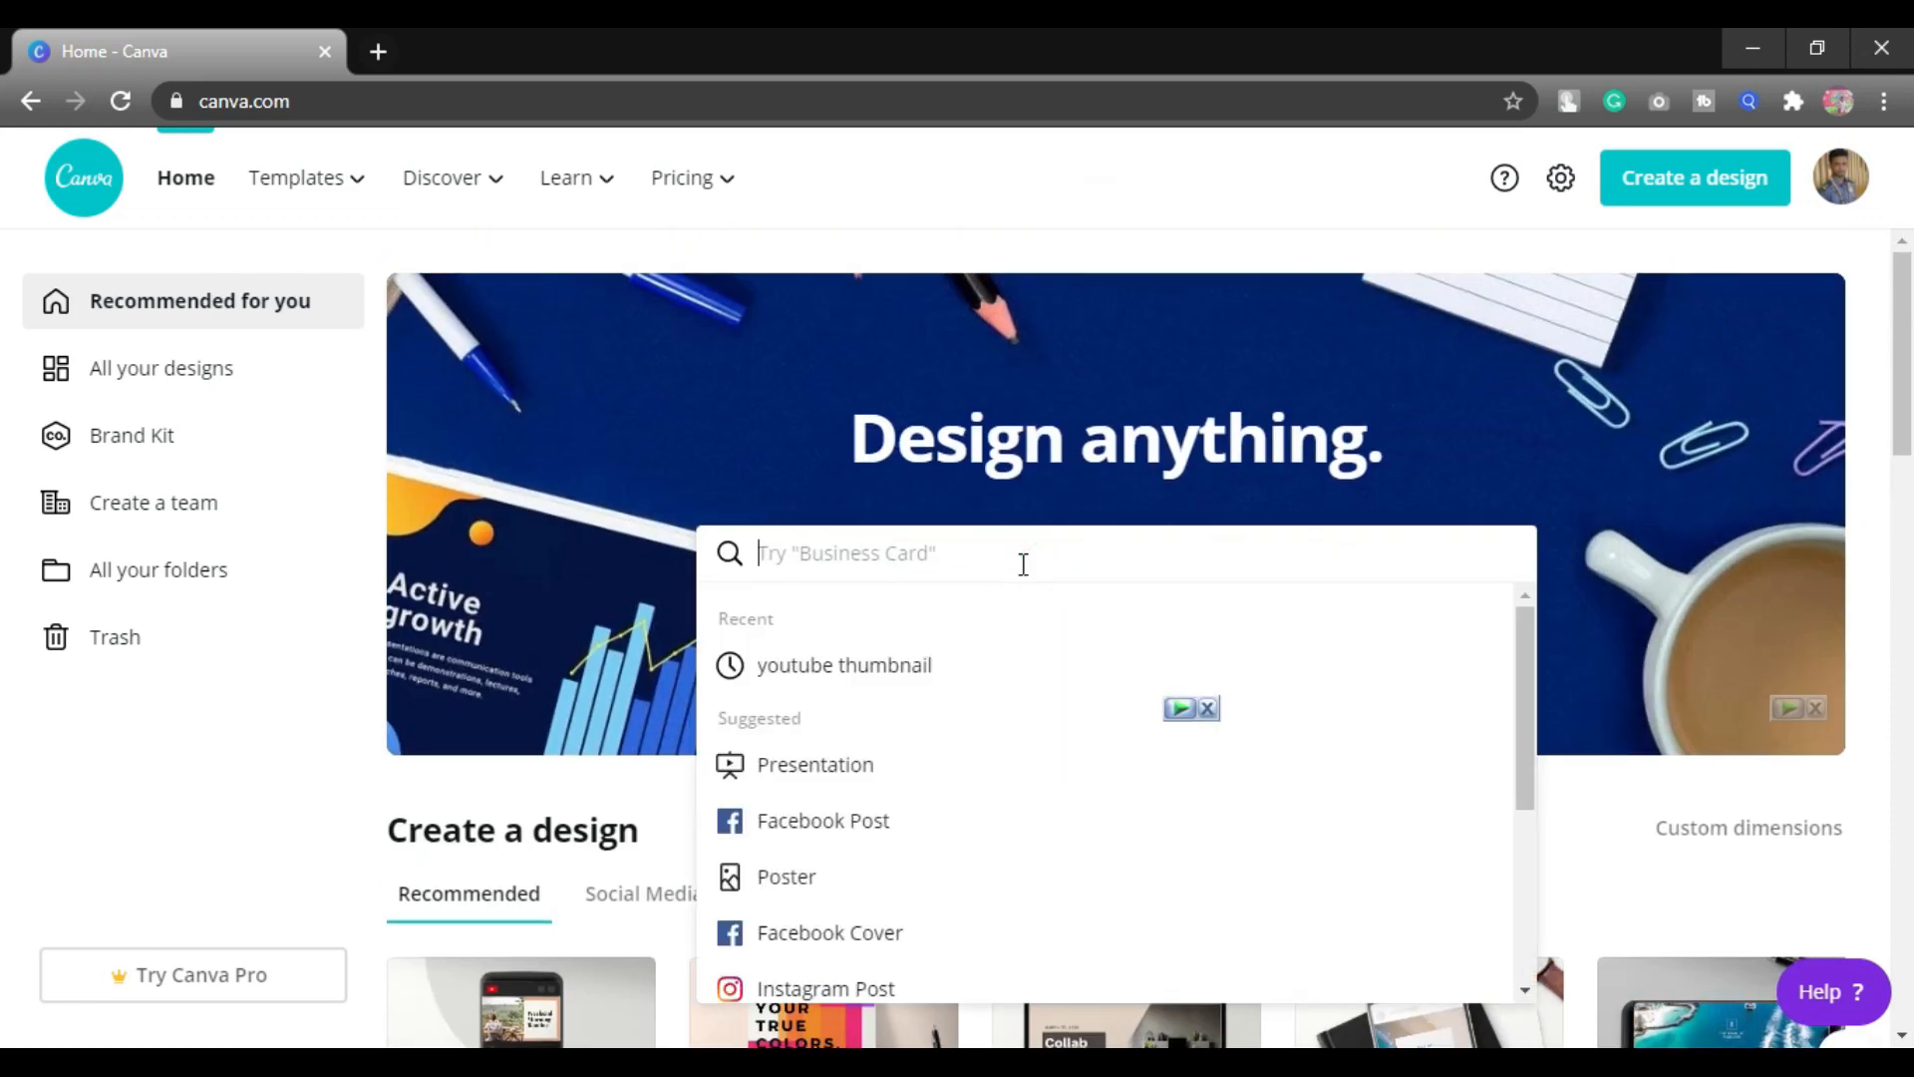
type("YOU")
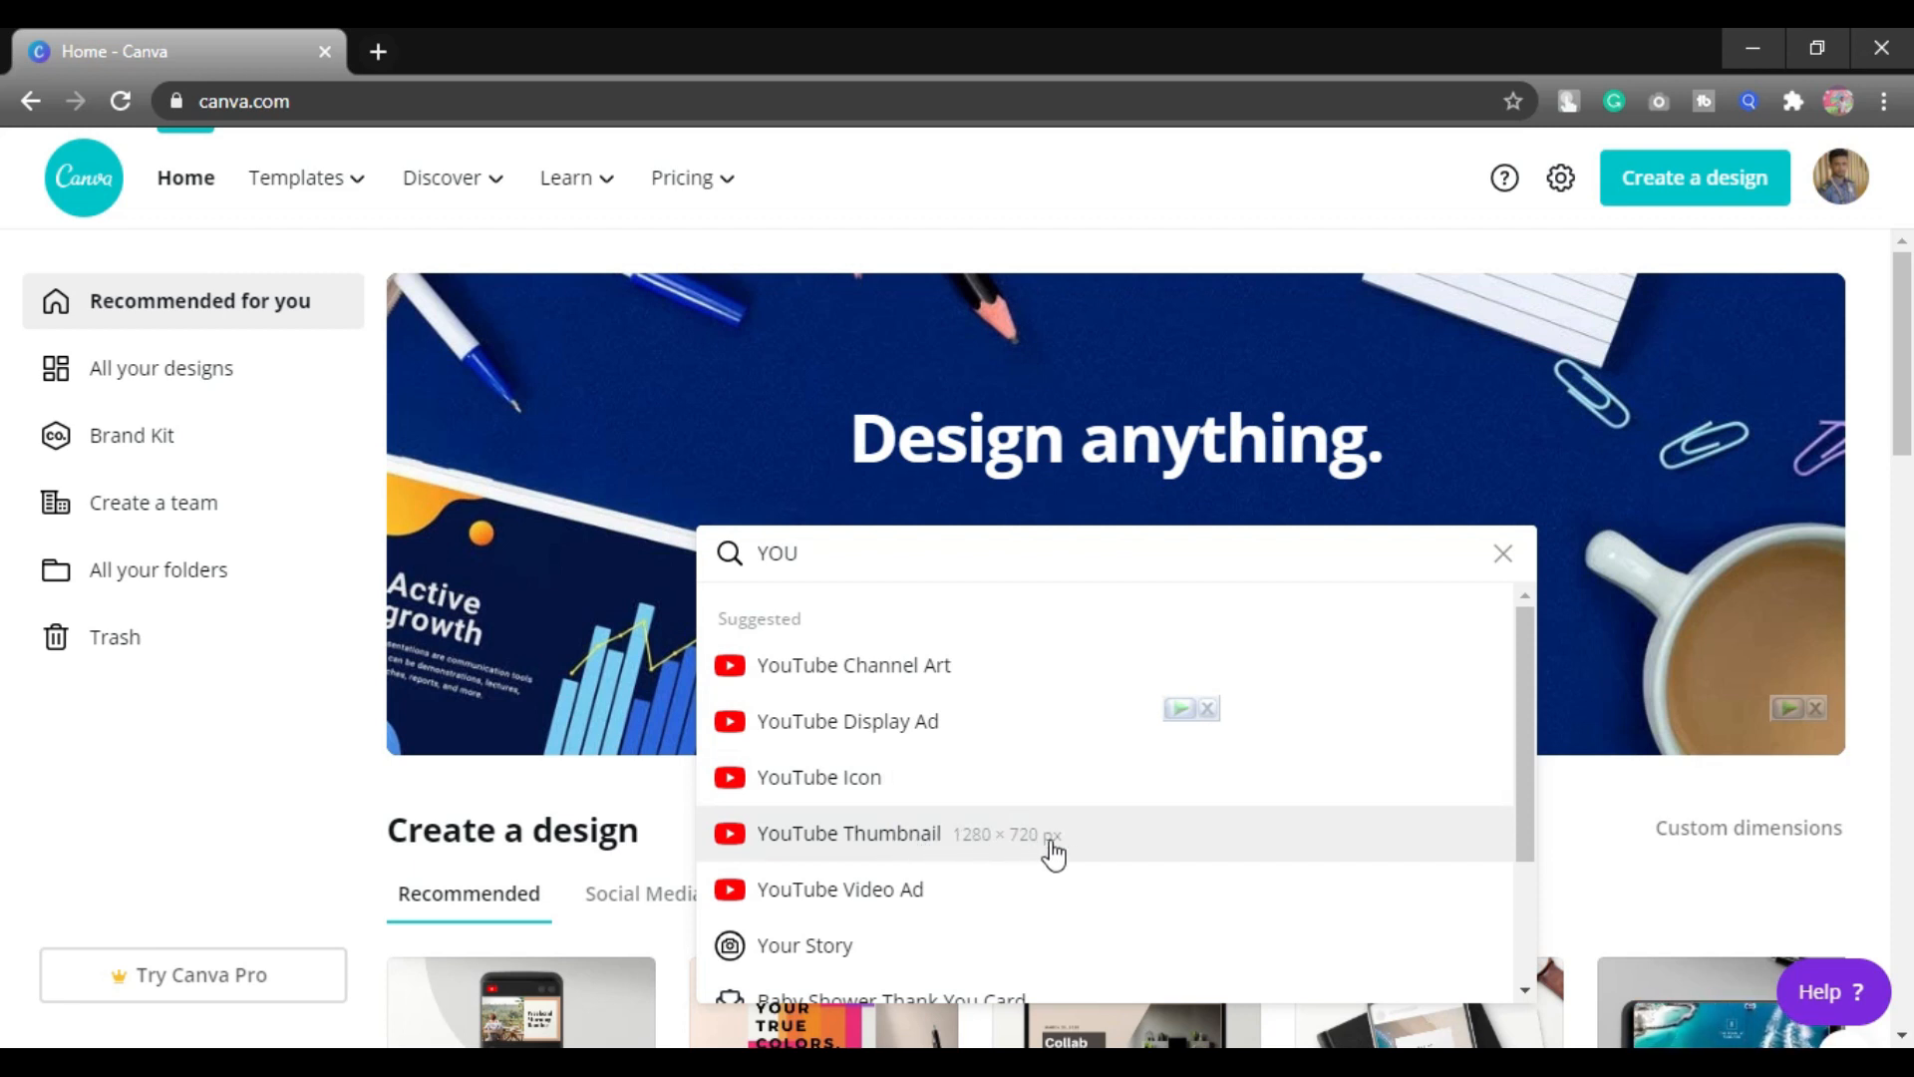
left_click(937, 842)
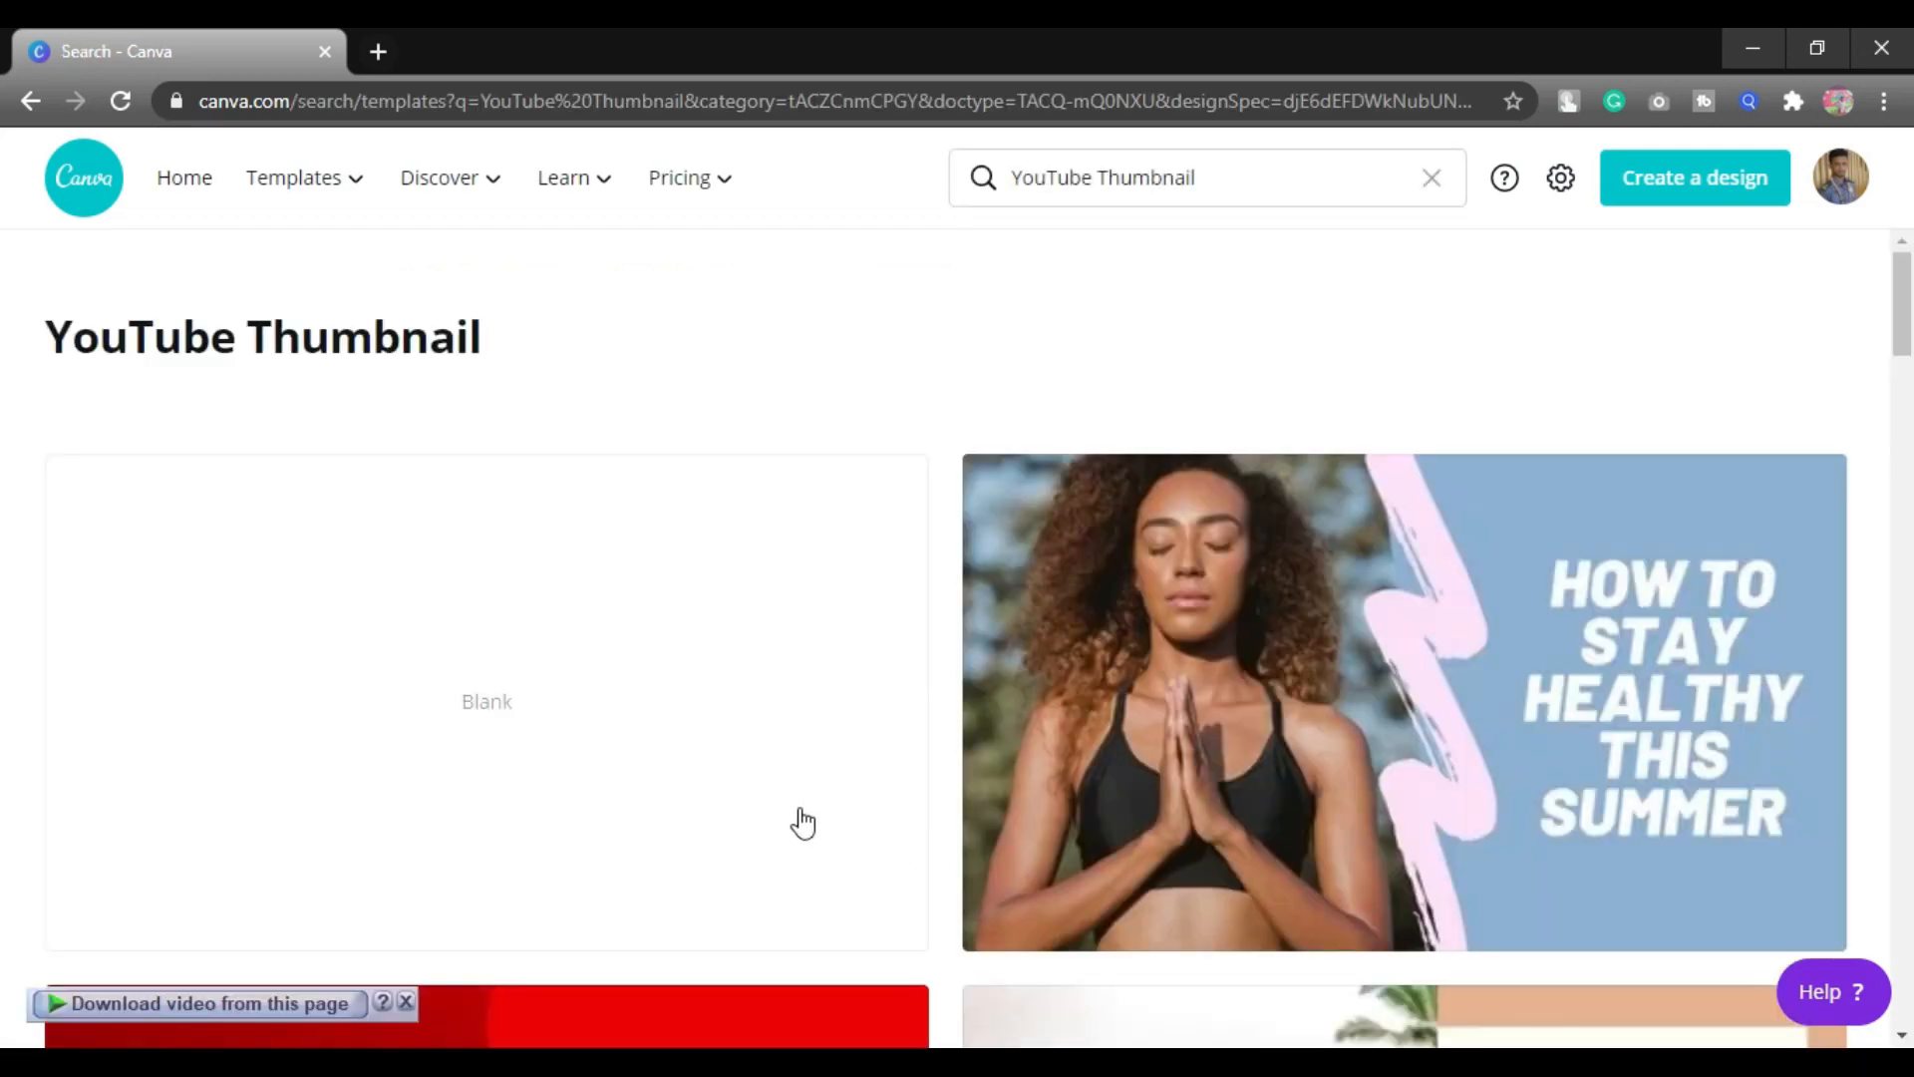
Look through the YouTube Thumbnail templates and start a new design from the blank one.
scroll(654, 705, "down", 5)
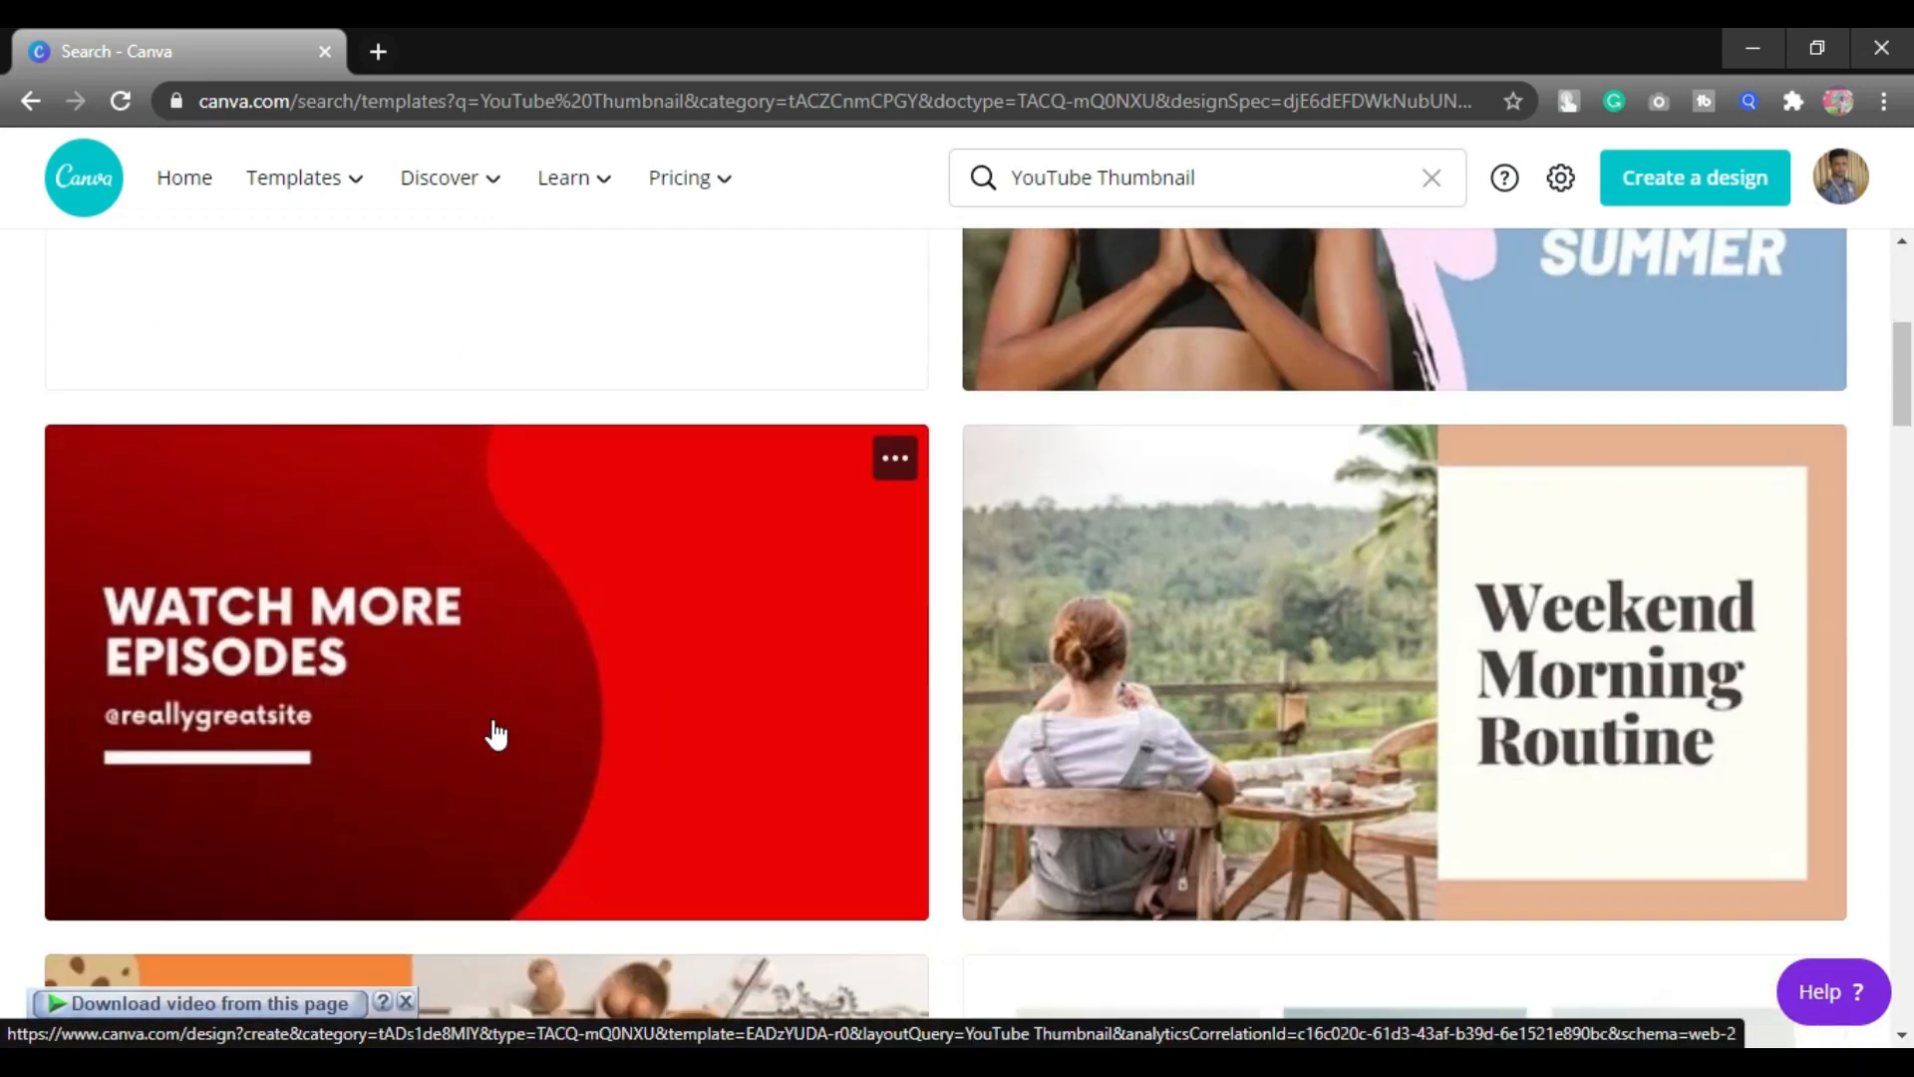
scroll(482, 740, "down", 1)
scroll(948, 675, "down", 3)
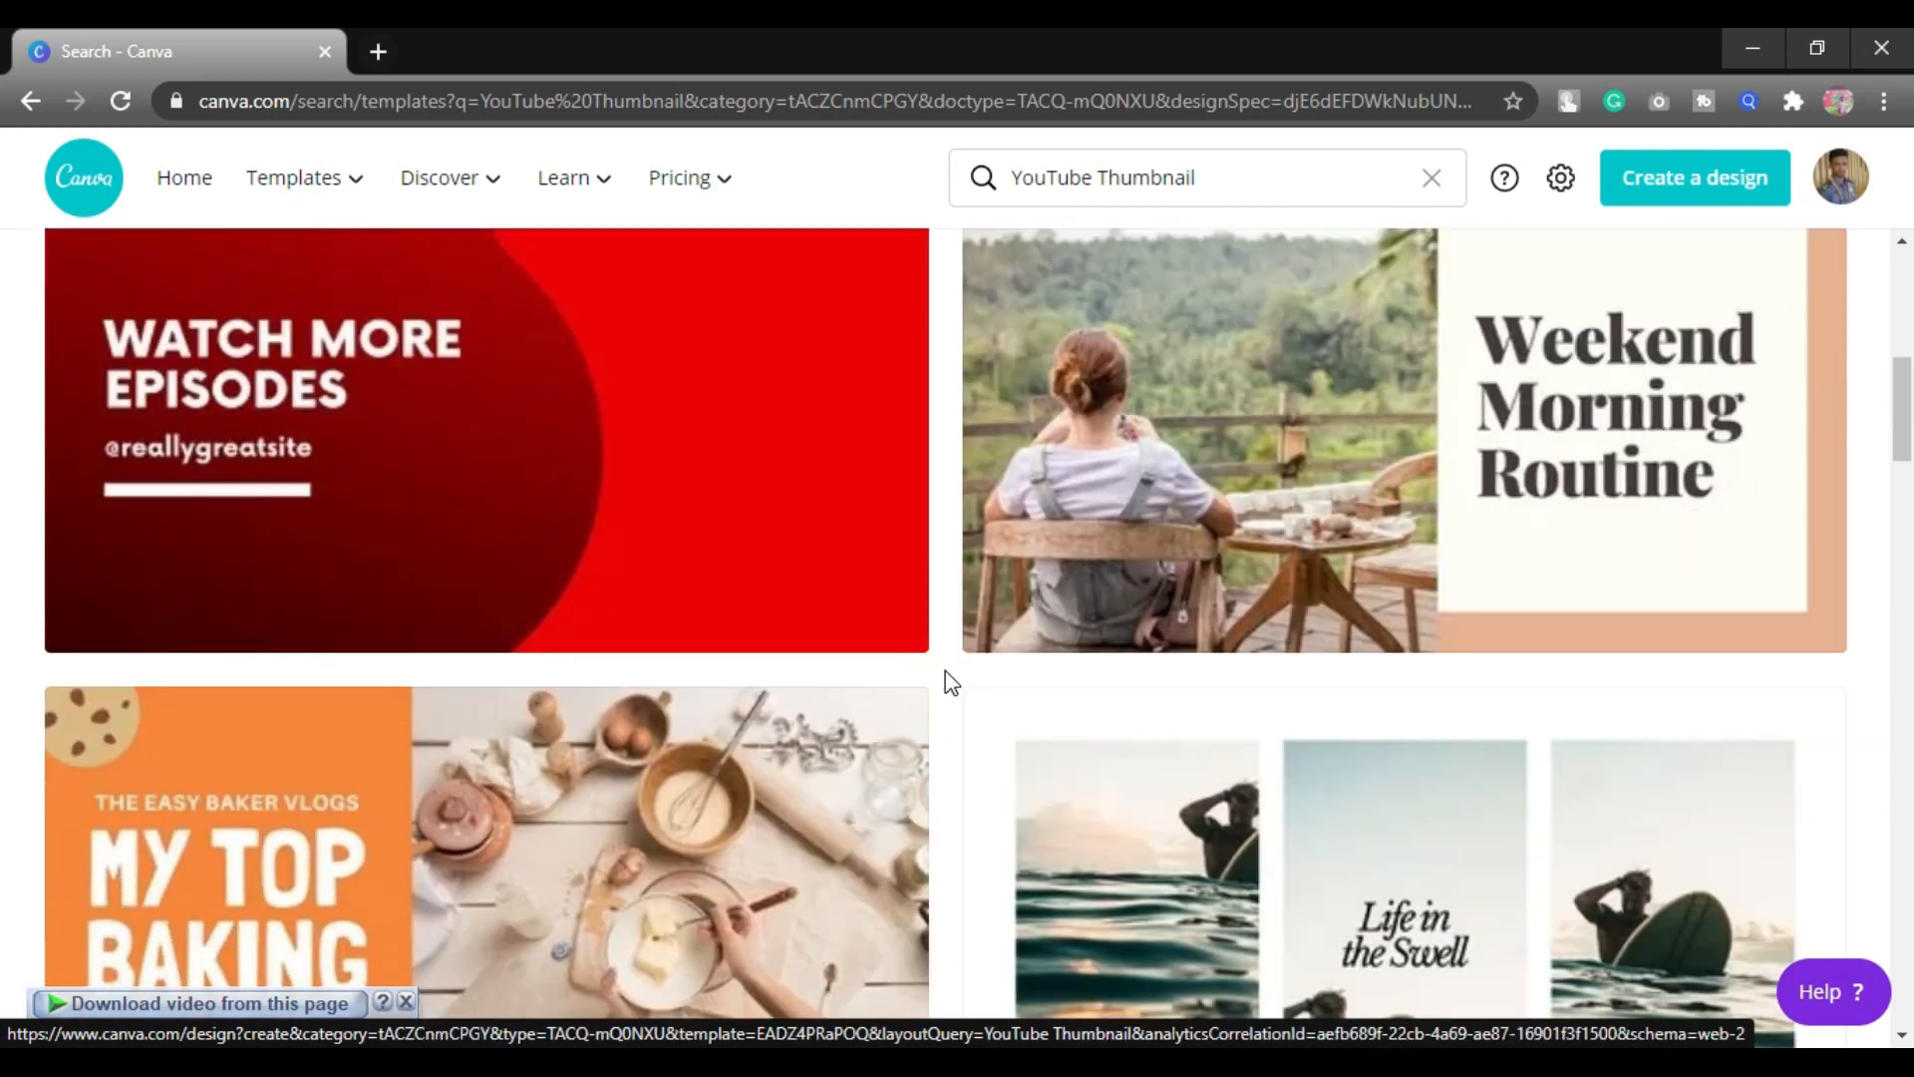
scroll(776, 715, "down", 5)
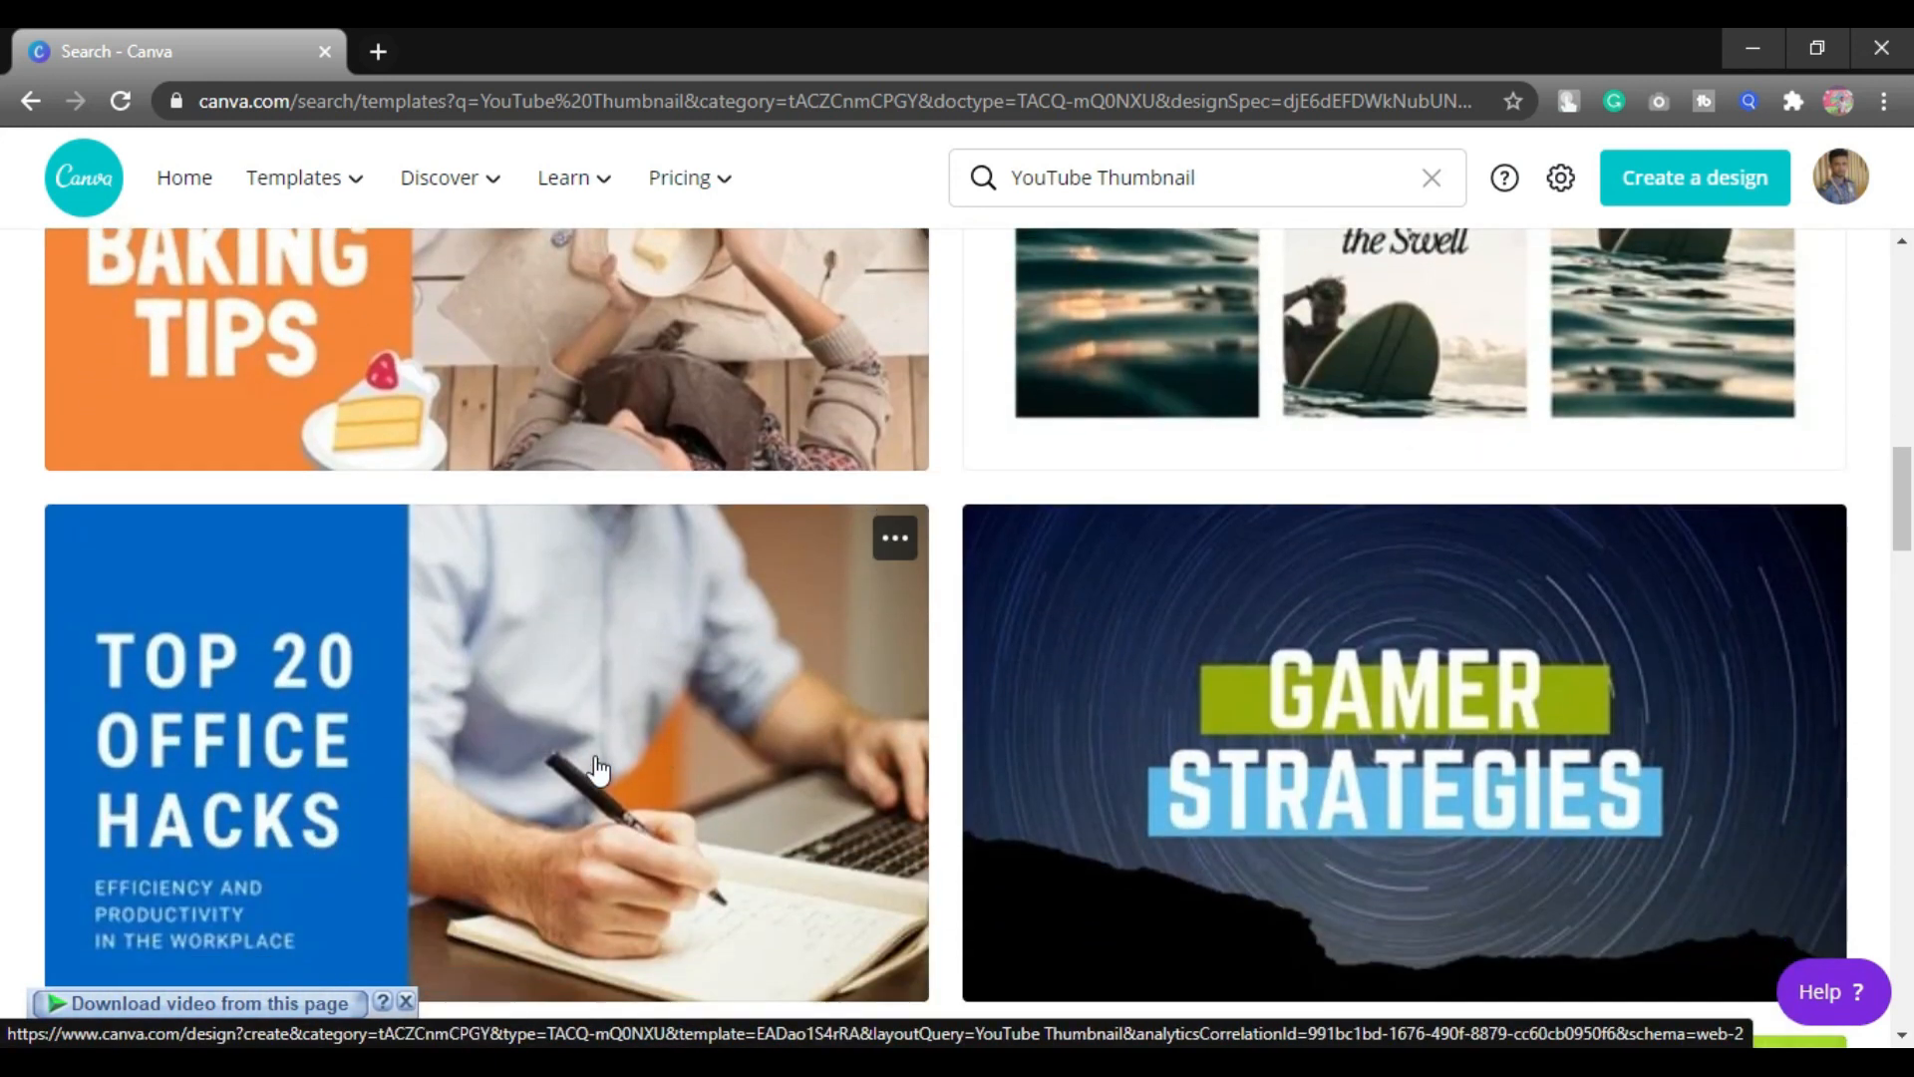
scroll(663, 753, "down", 6)
scroll(558, 703, "down", 5)
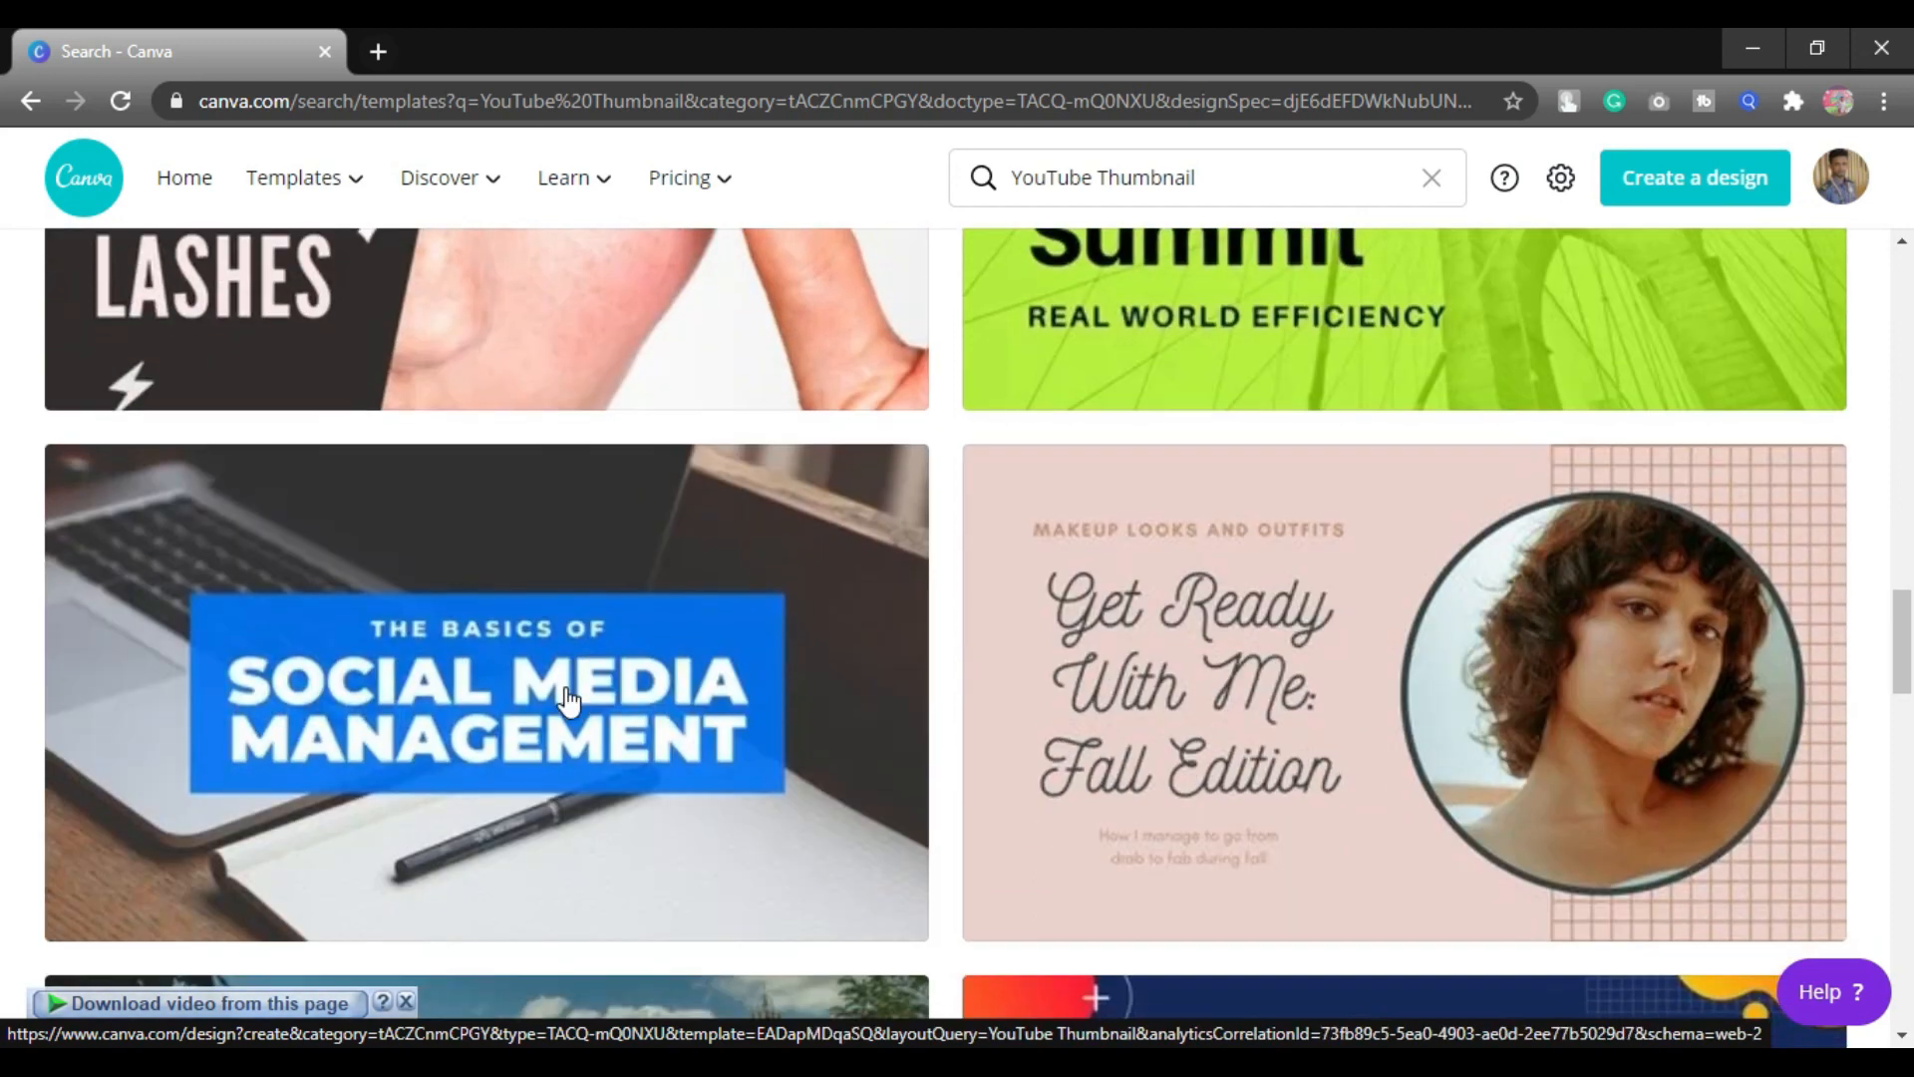
scroll(545, 713, "down", 8)
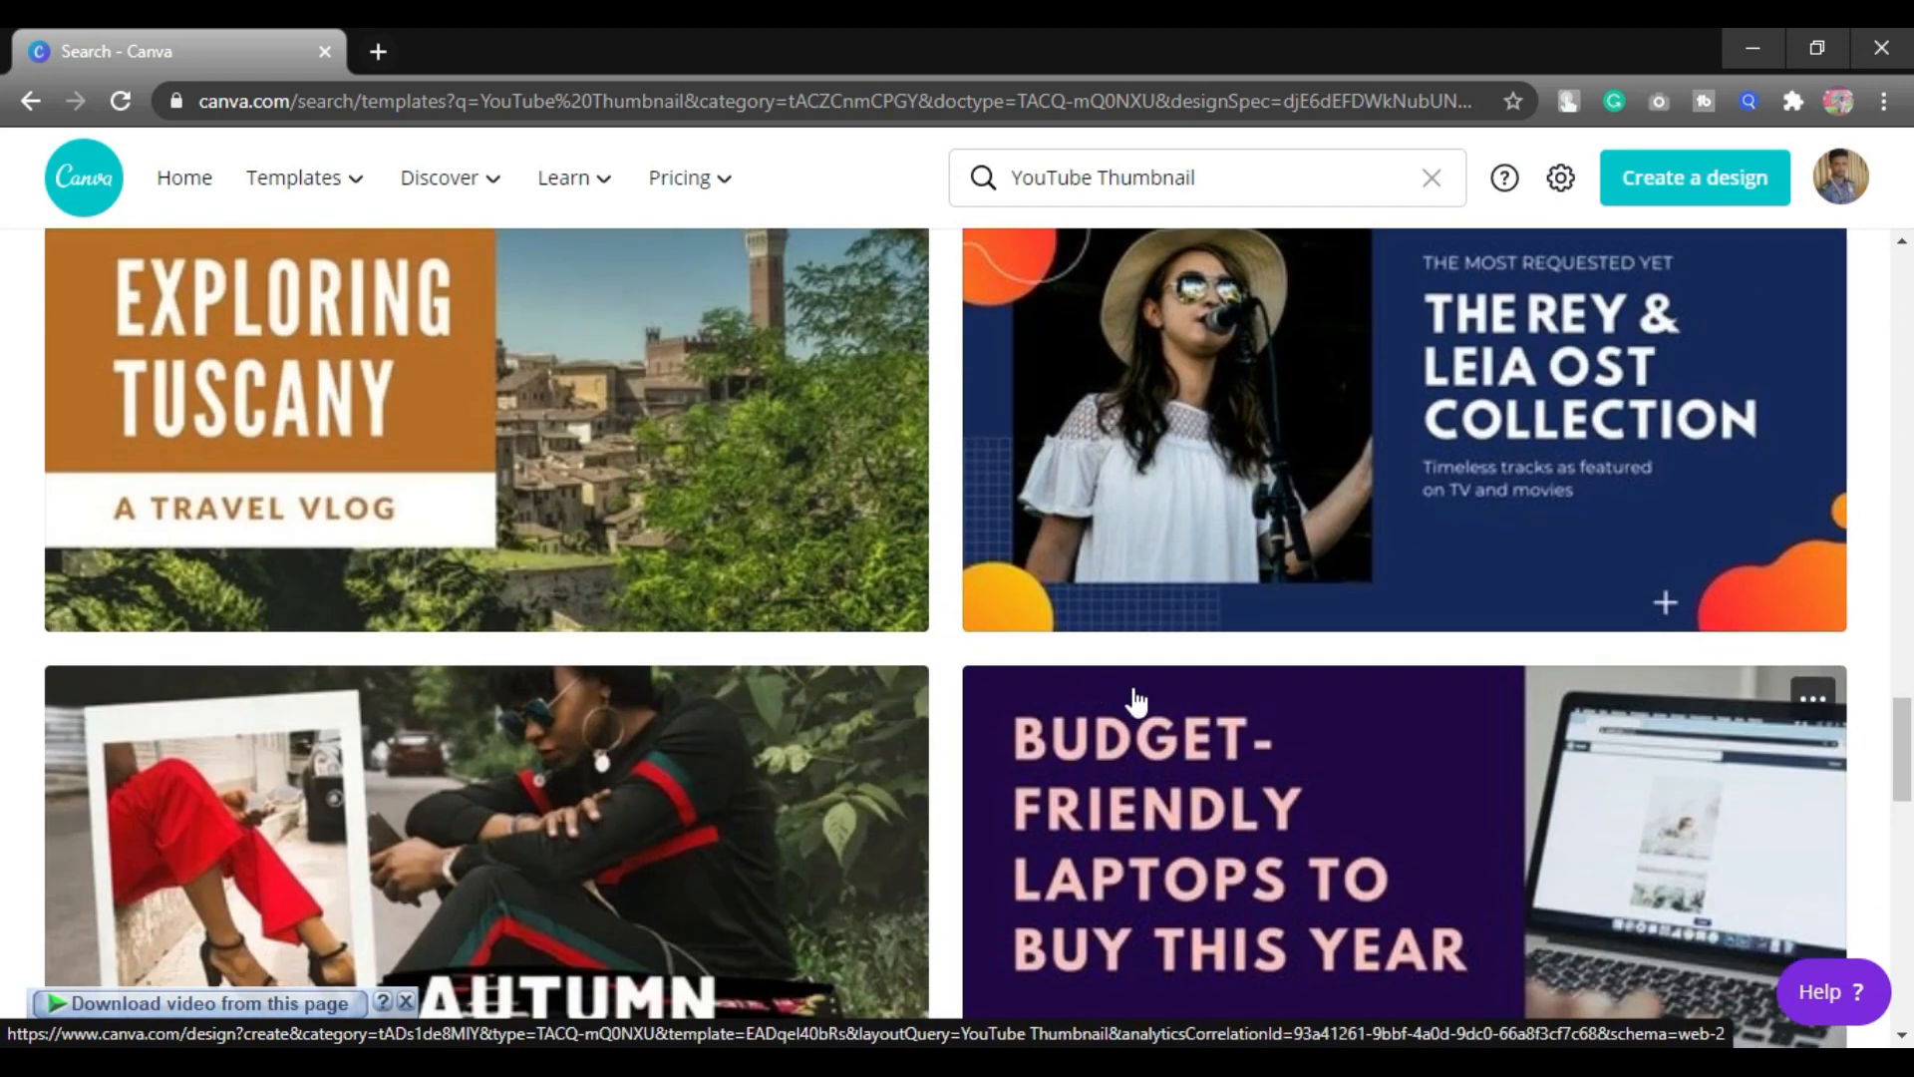
scroll(596, 773, "up", 4)
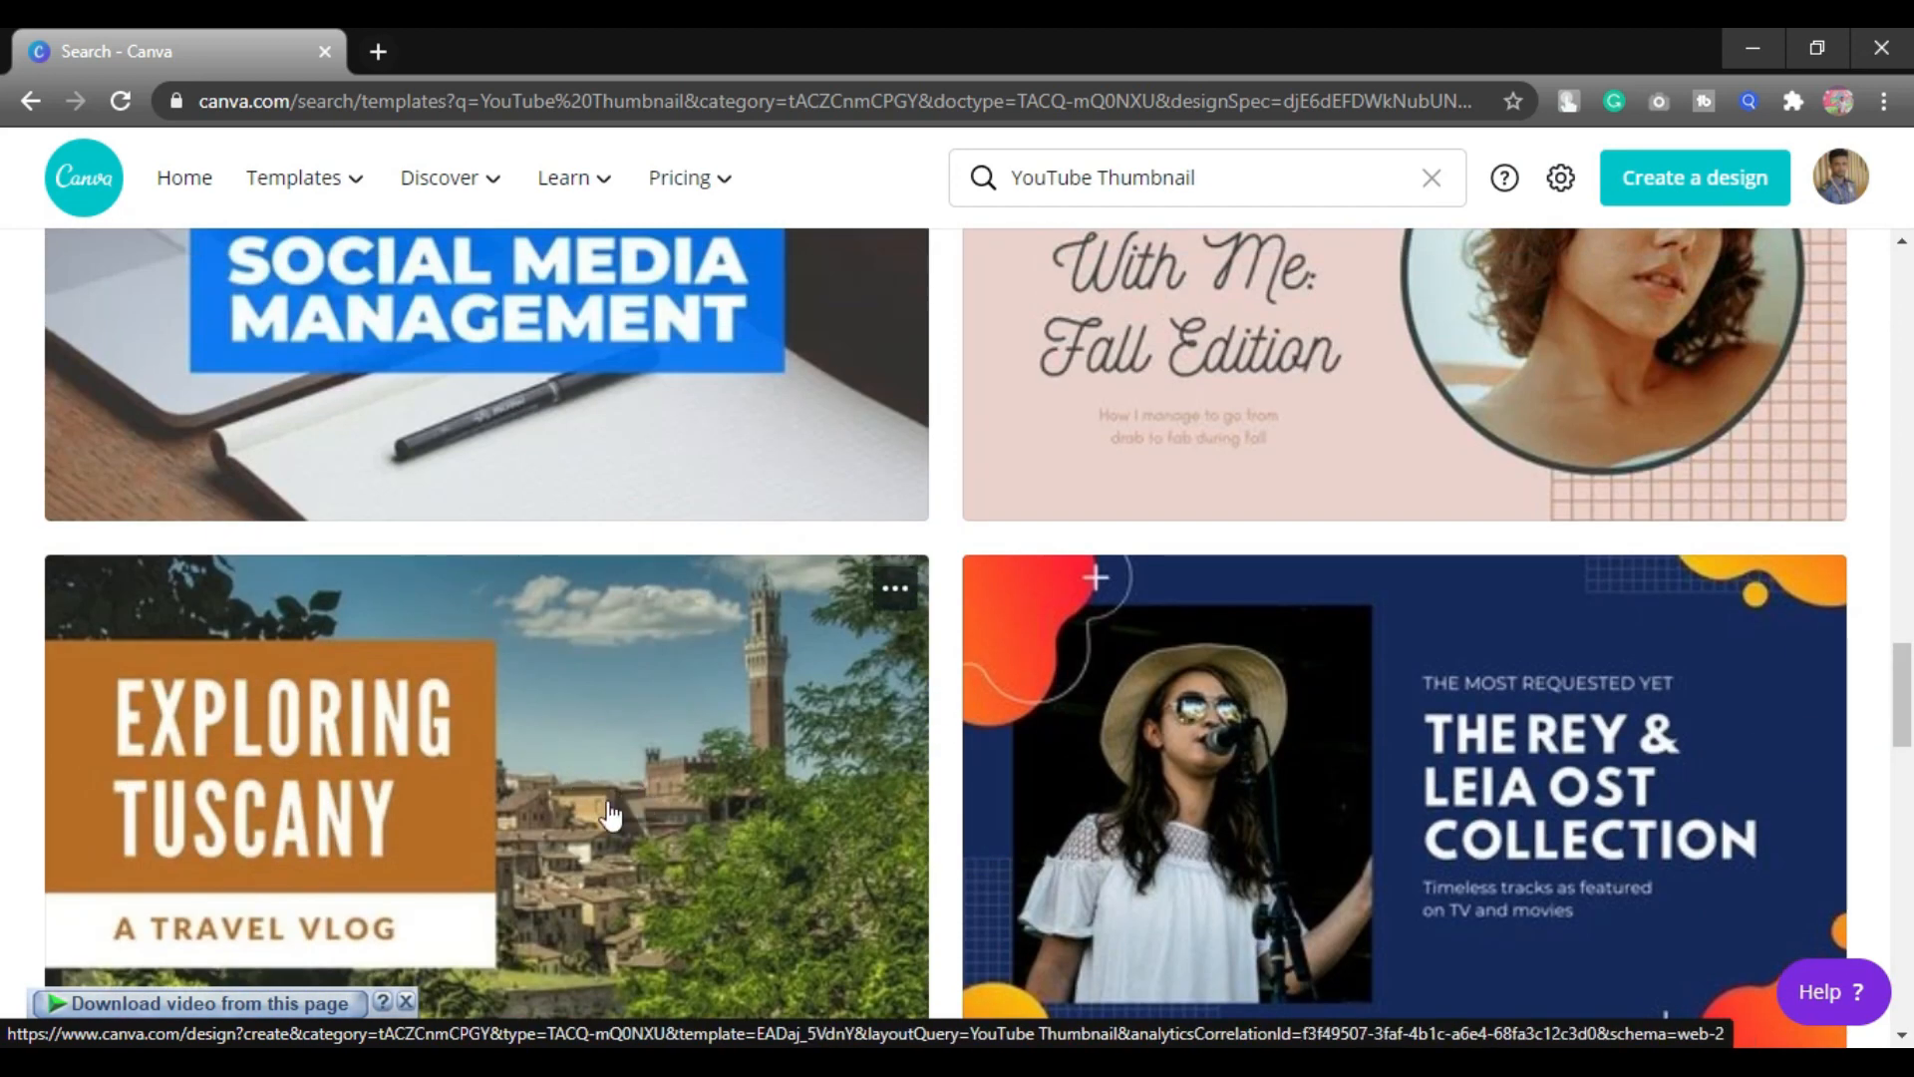
scroll(562, 798, "up", 20)
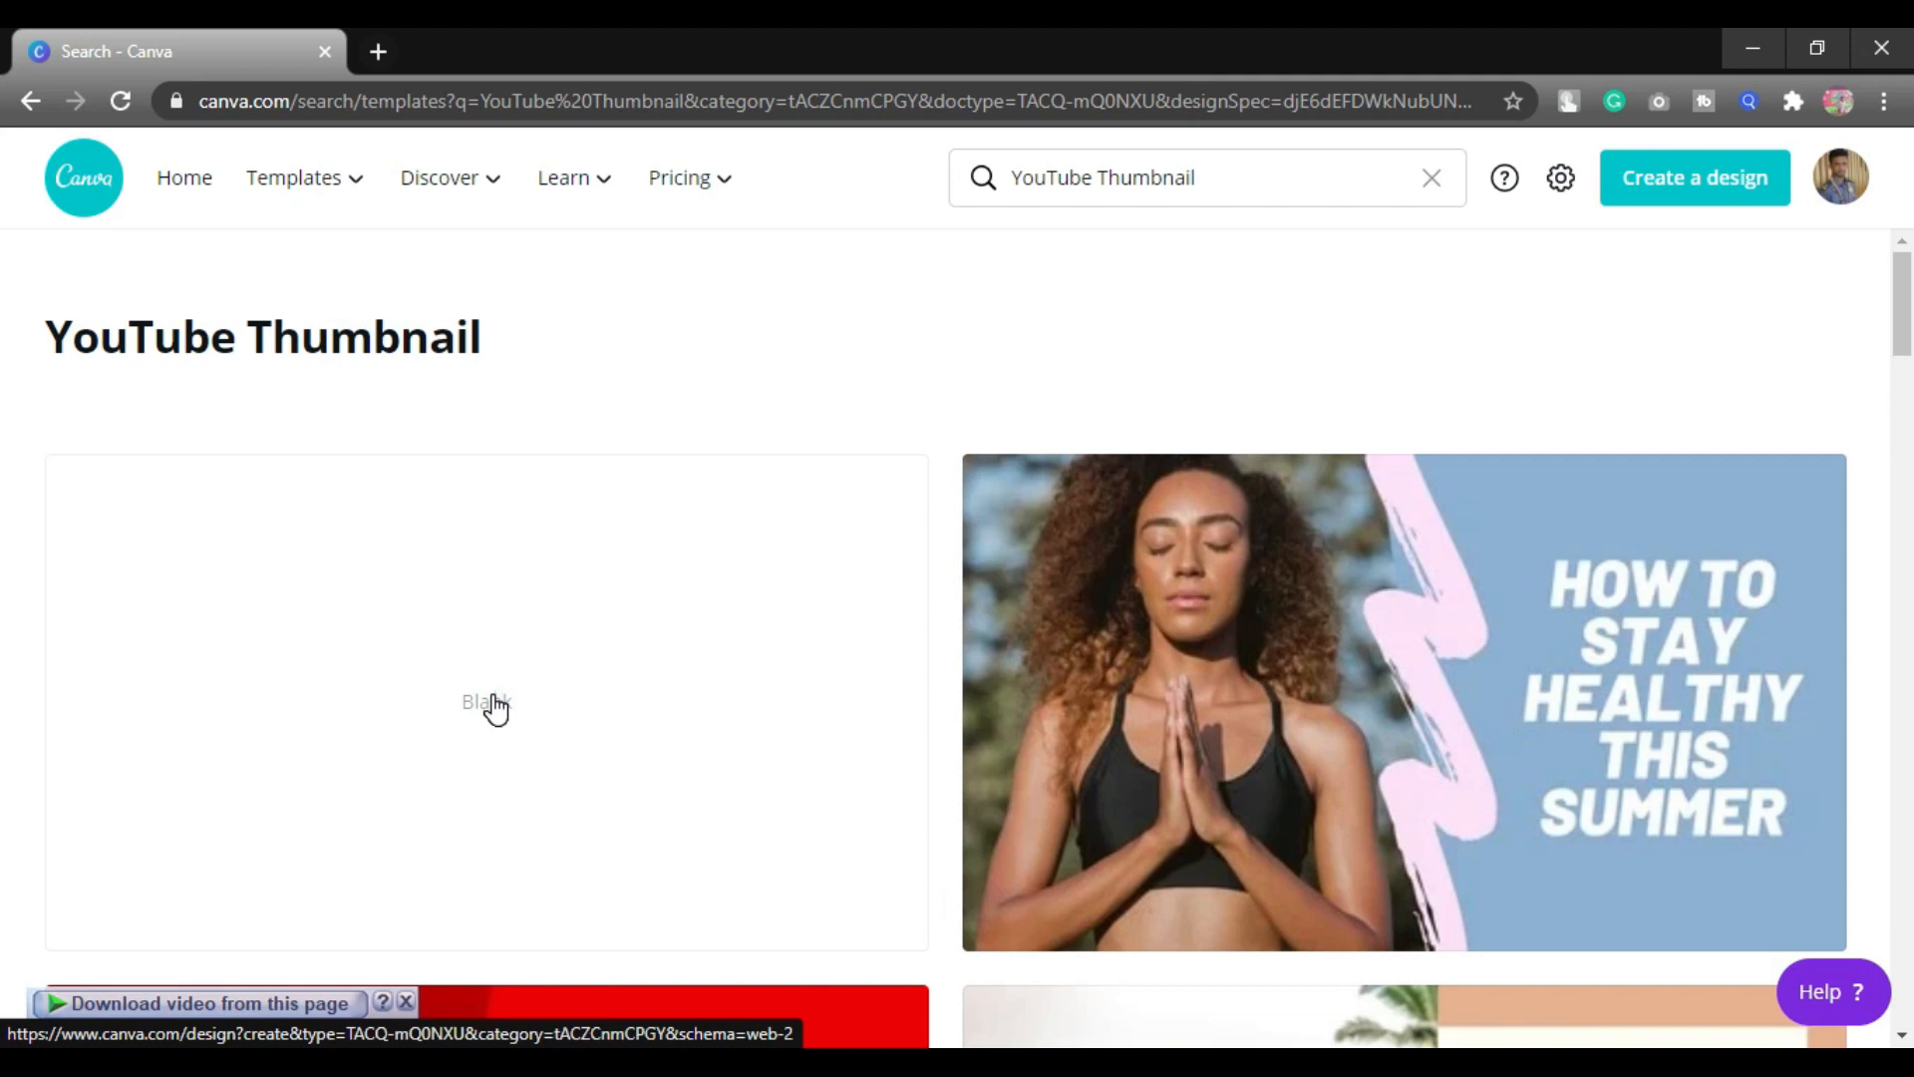
left_click(495, 708)
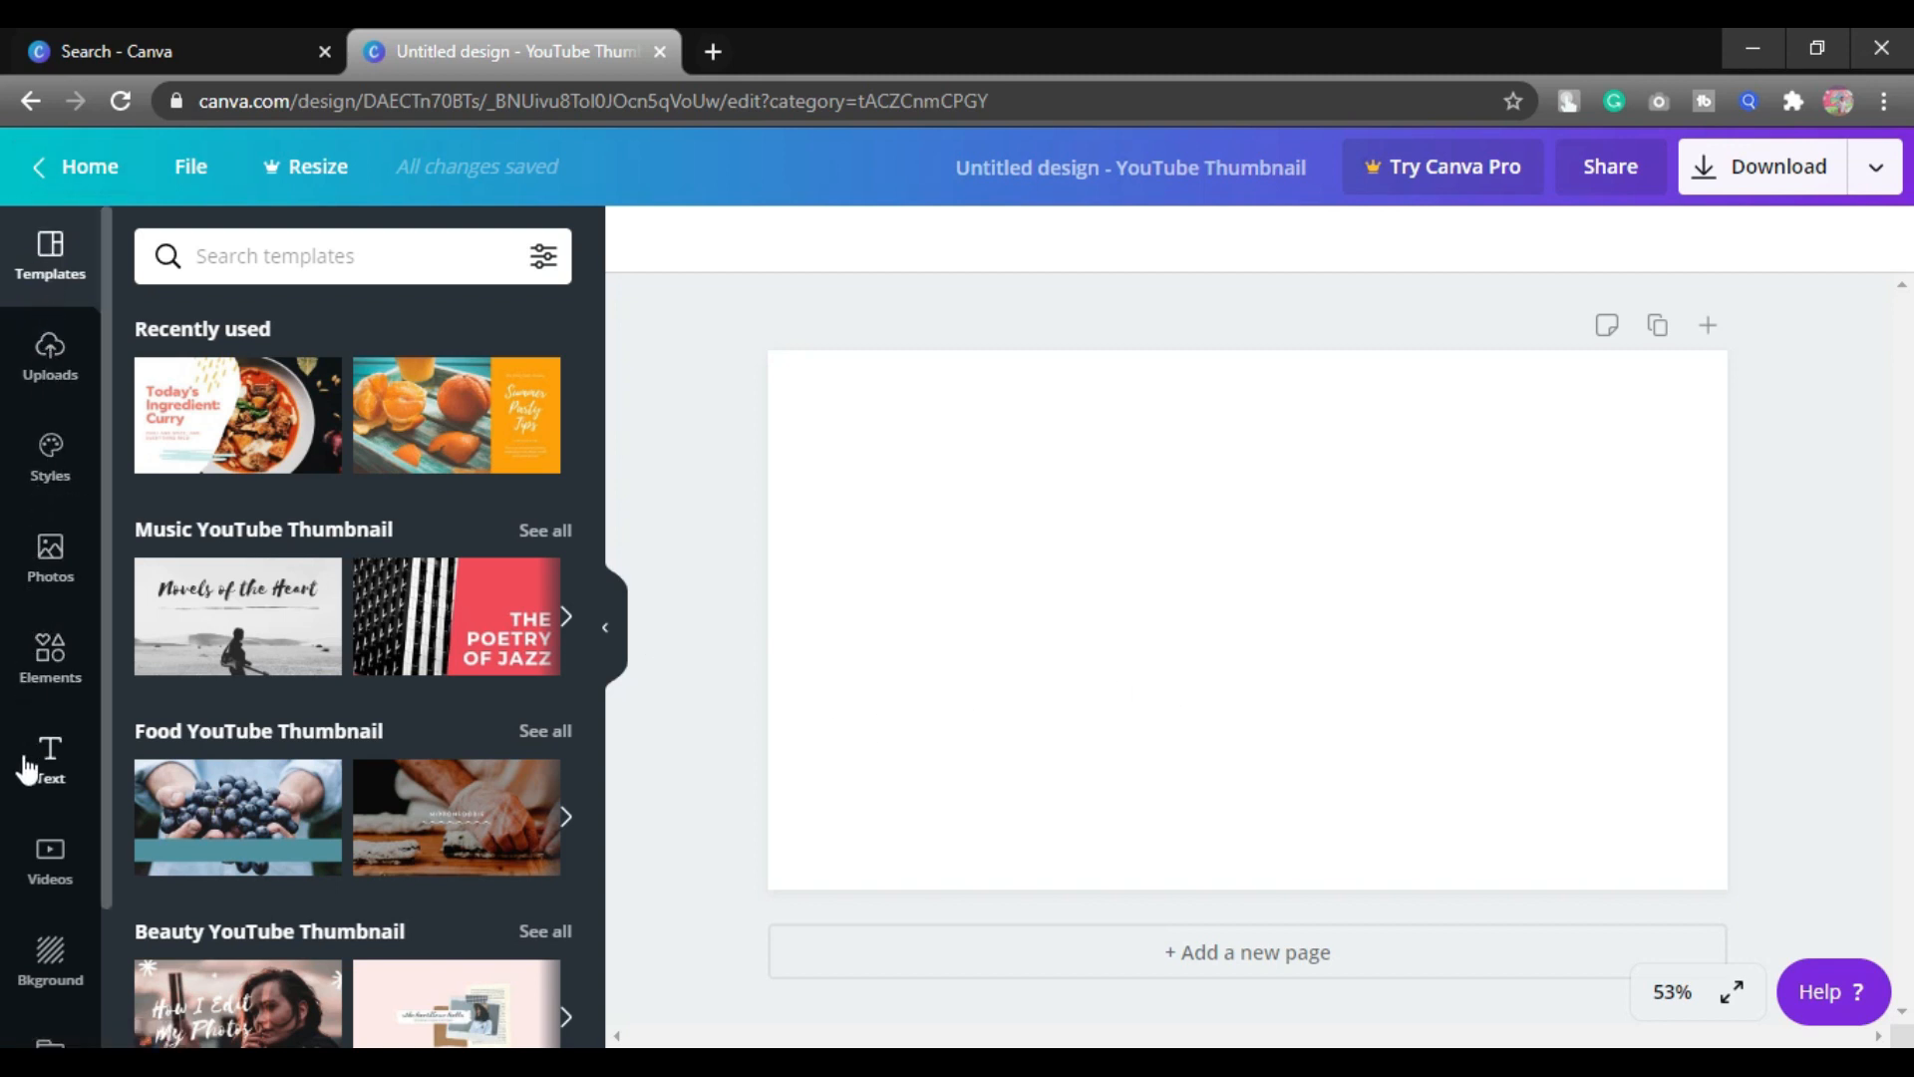
Examine the editor's YouTube thumbnail templates and its stock photo library.
scroll(28, 769, "down", 2)
scroll(43, 825, "up", 2)
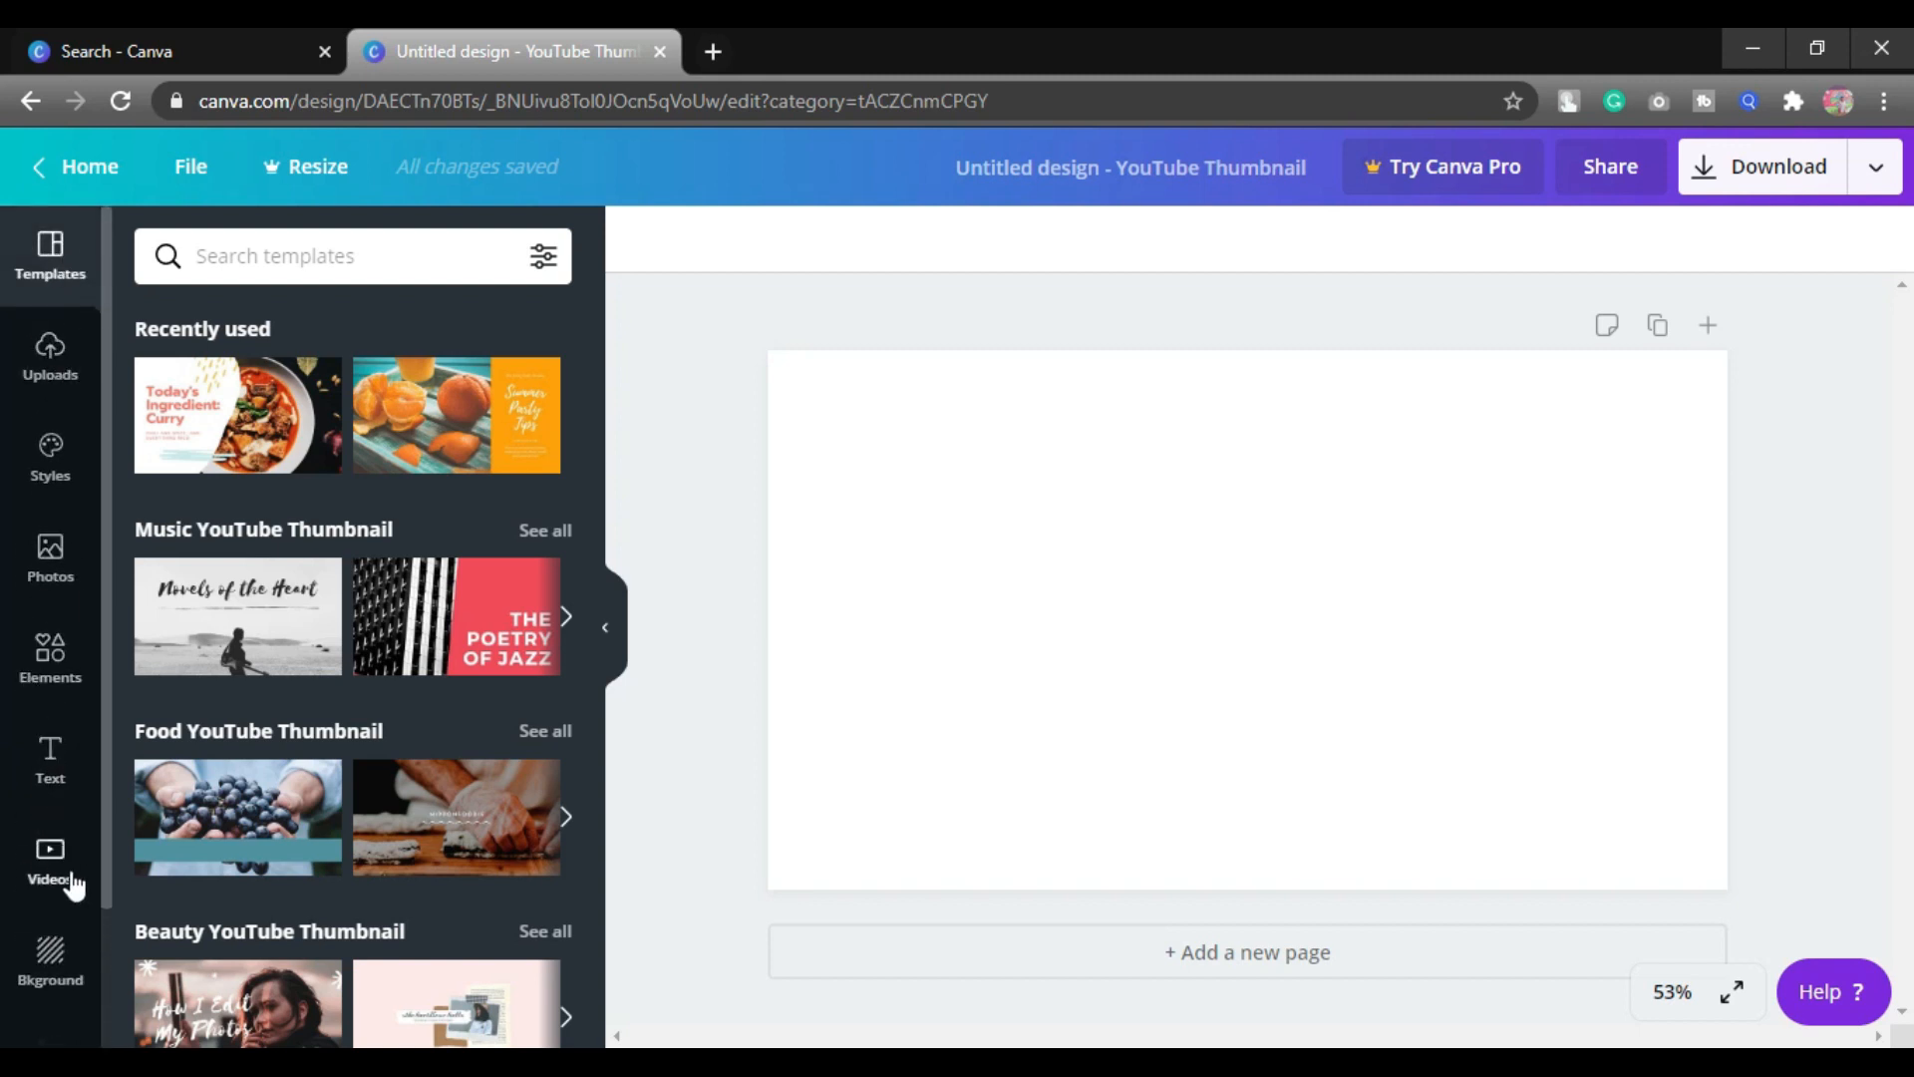
scroll(469, 573, "down", 8)
scroll(469, 573, "down", 3)
scroll(403, 716, "down", 13)
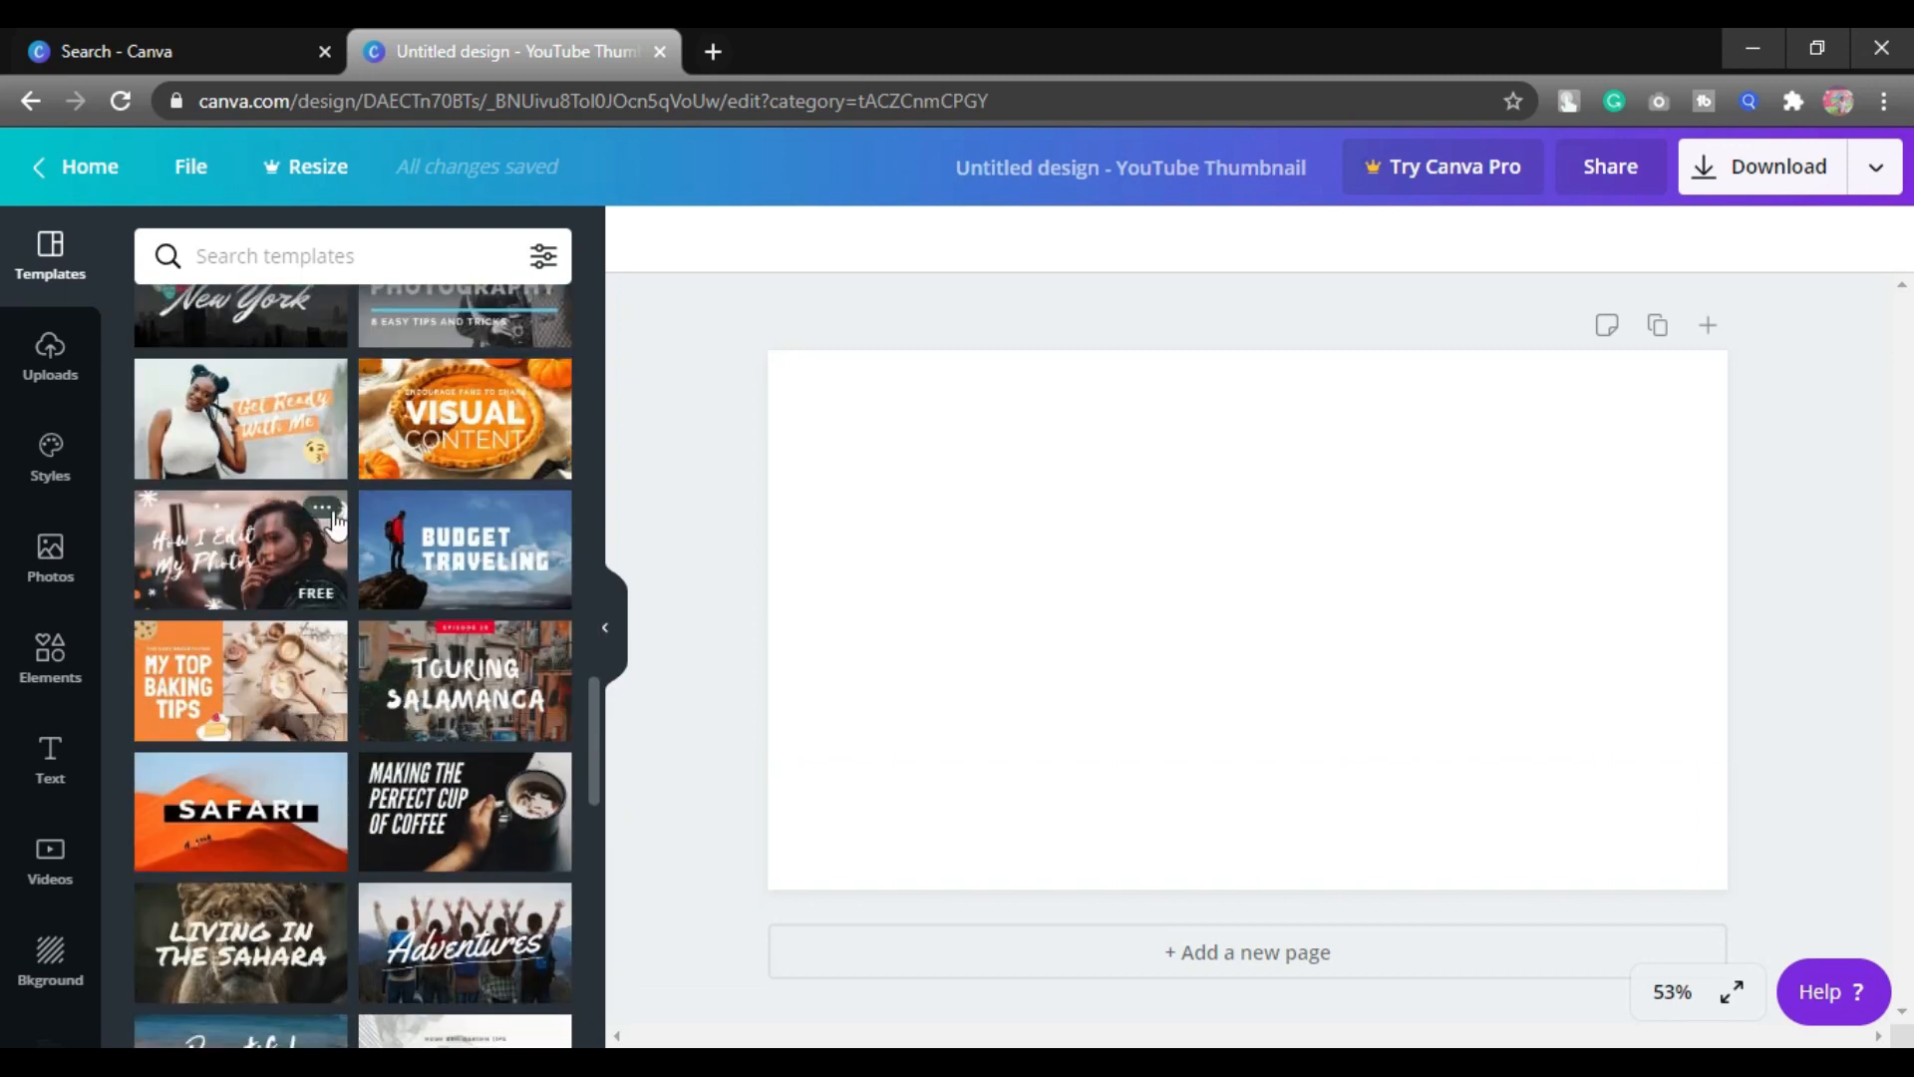
scroll(319, 628, "up", 7)
left_click(608, 632)
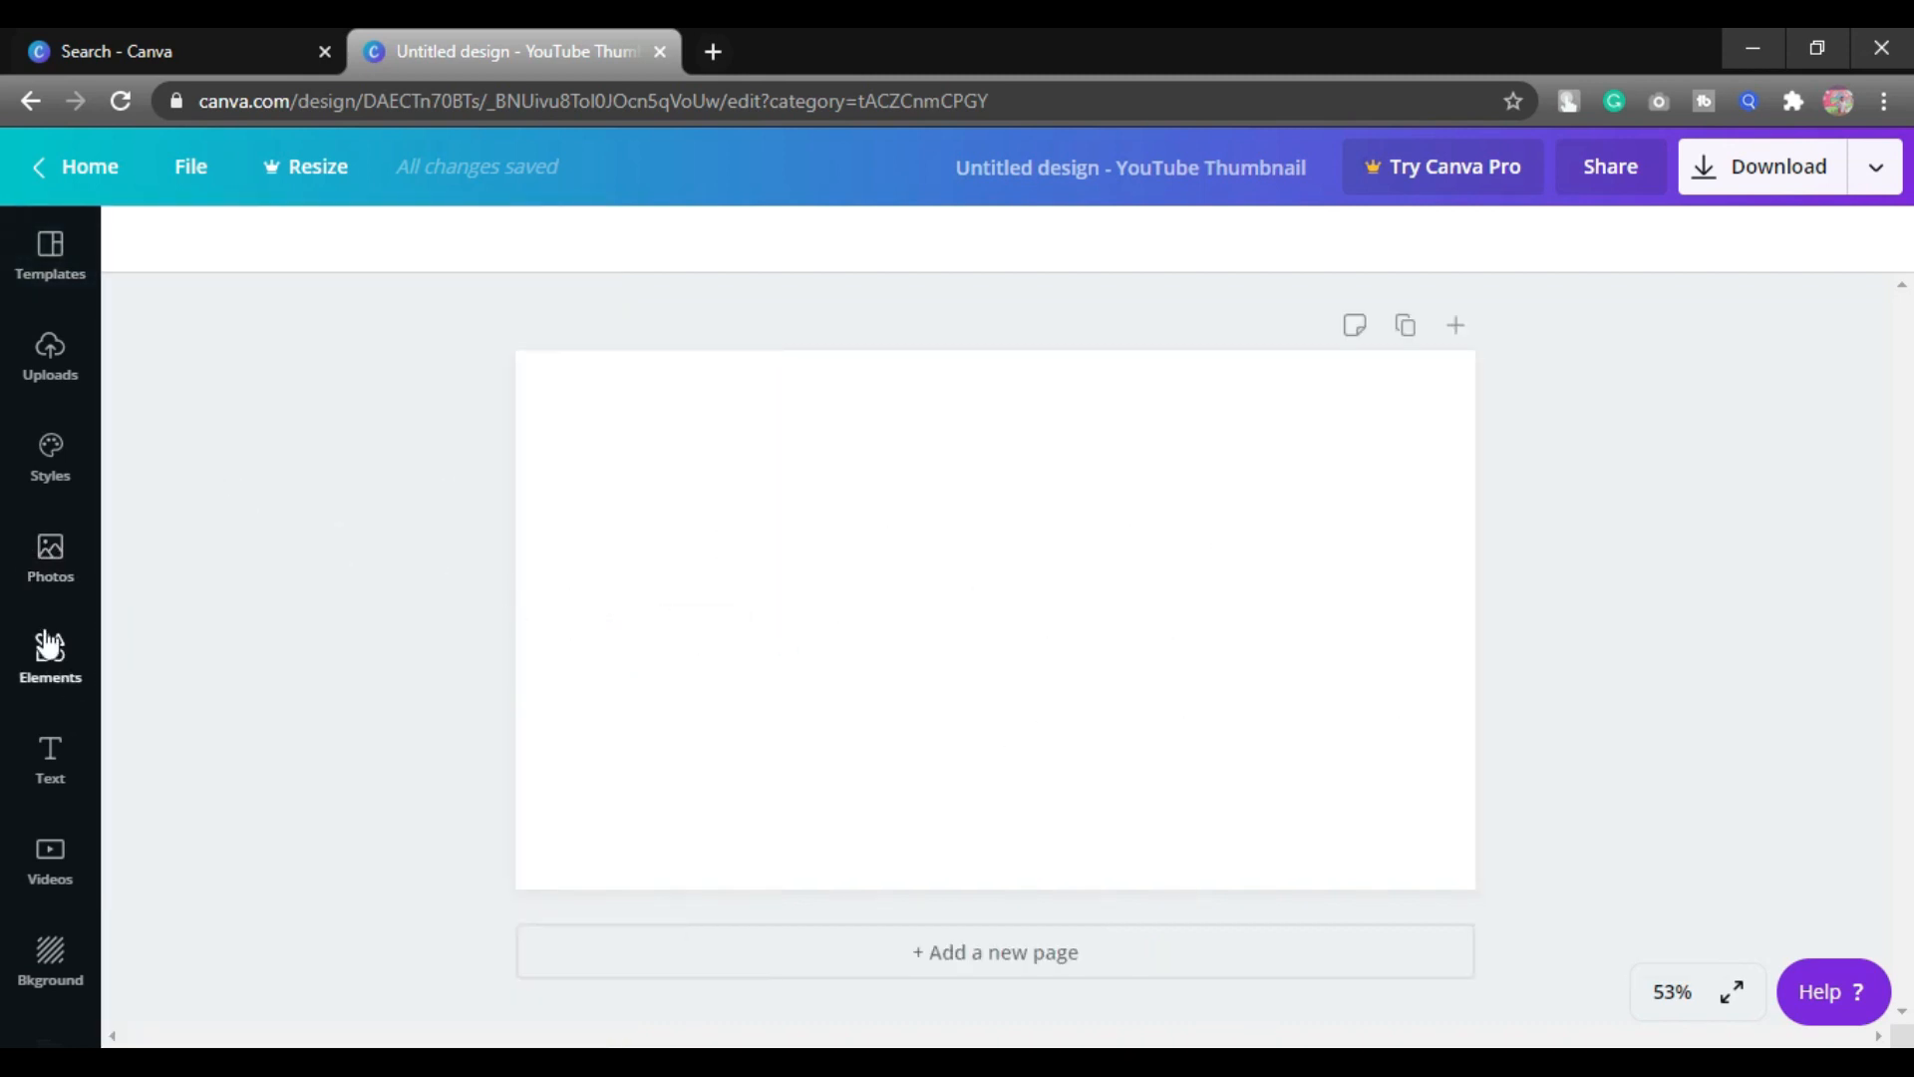
left_click(56, 586)
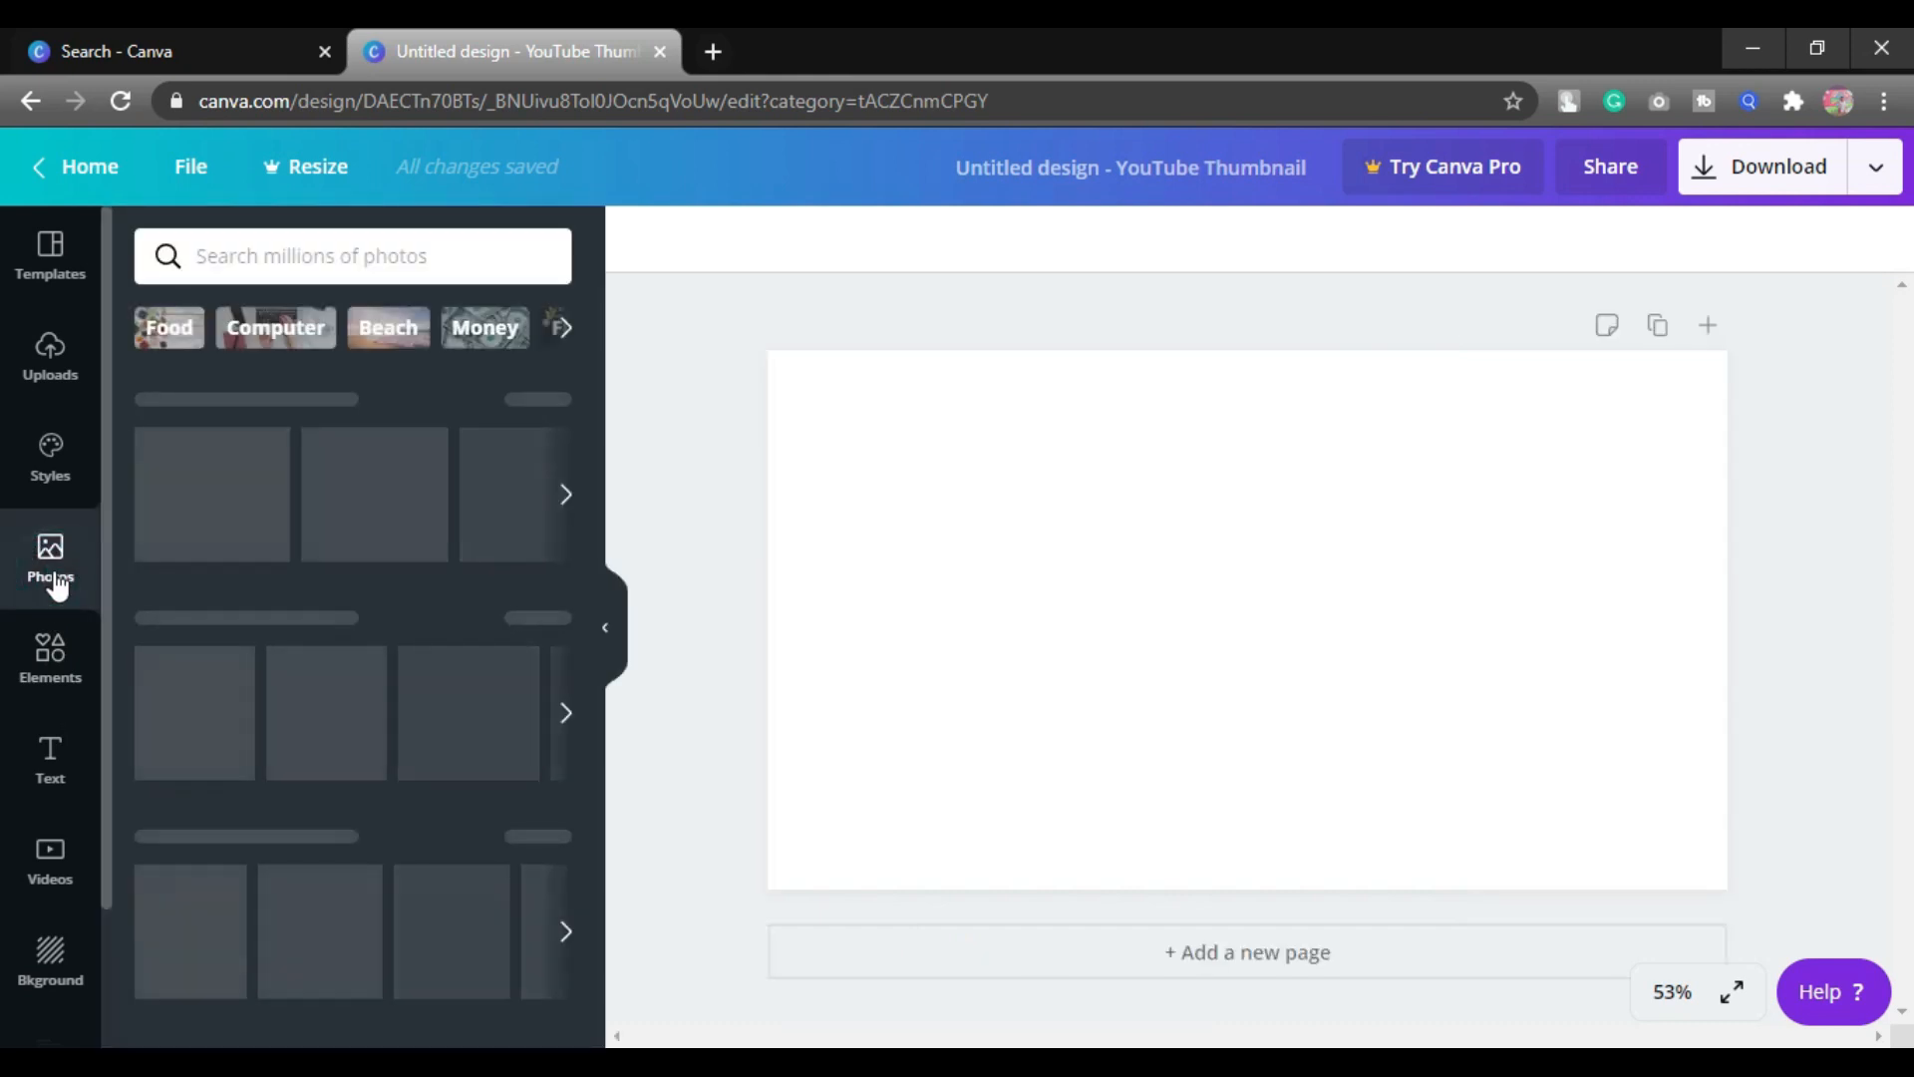
left_click(62, 387)
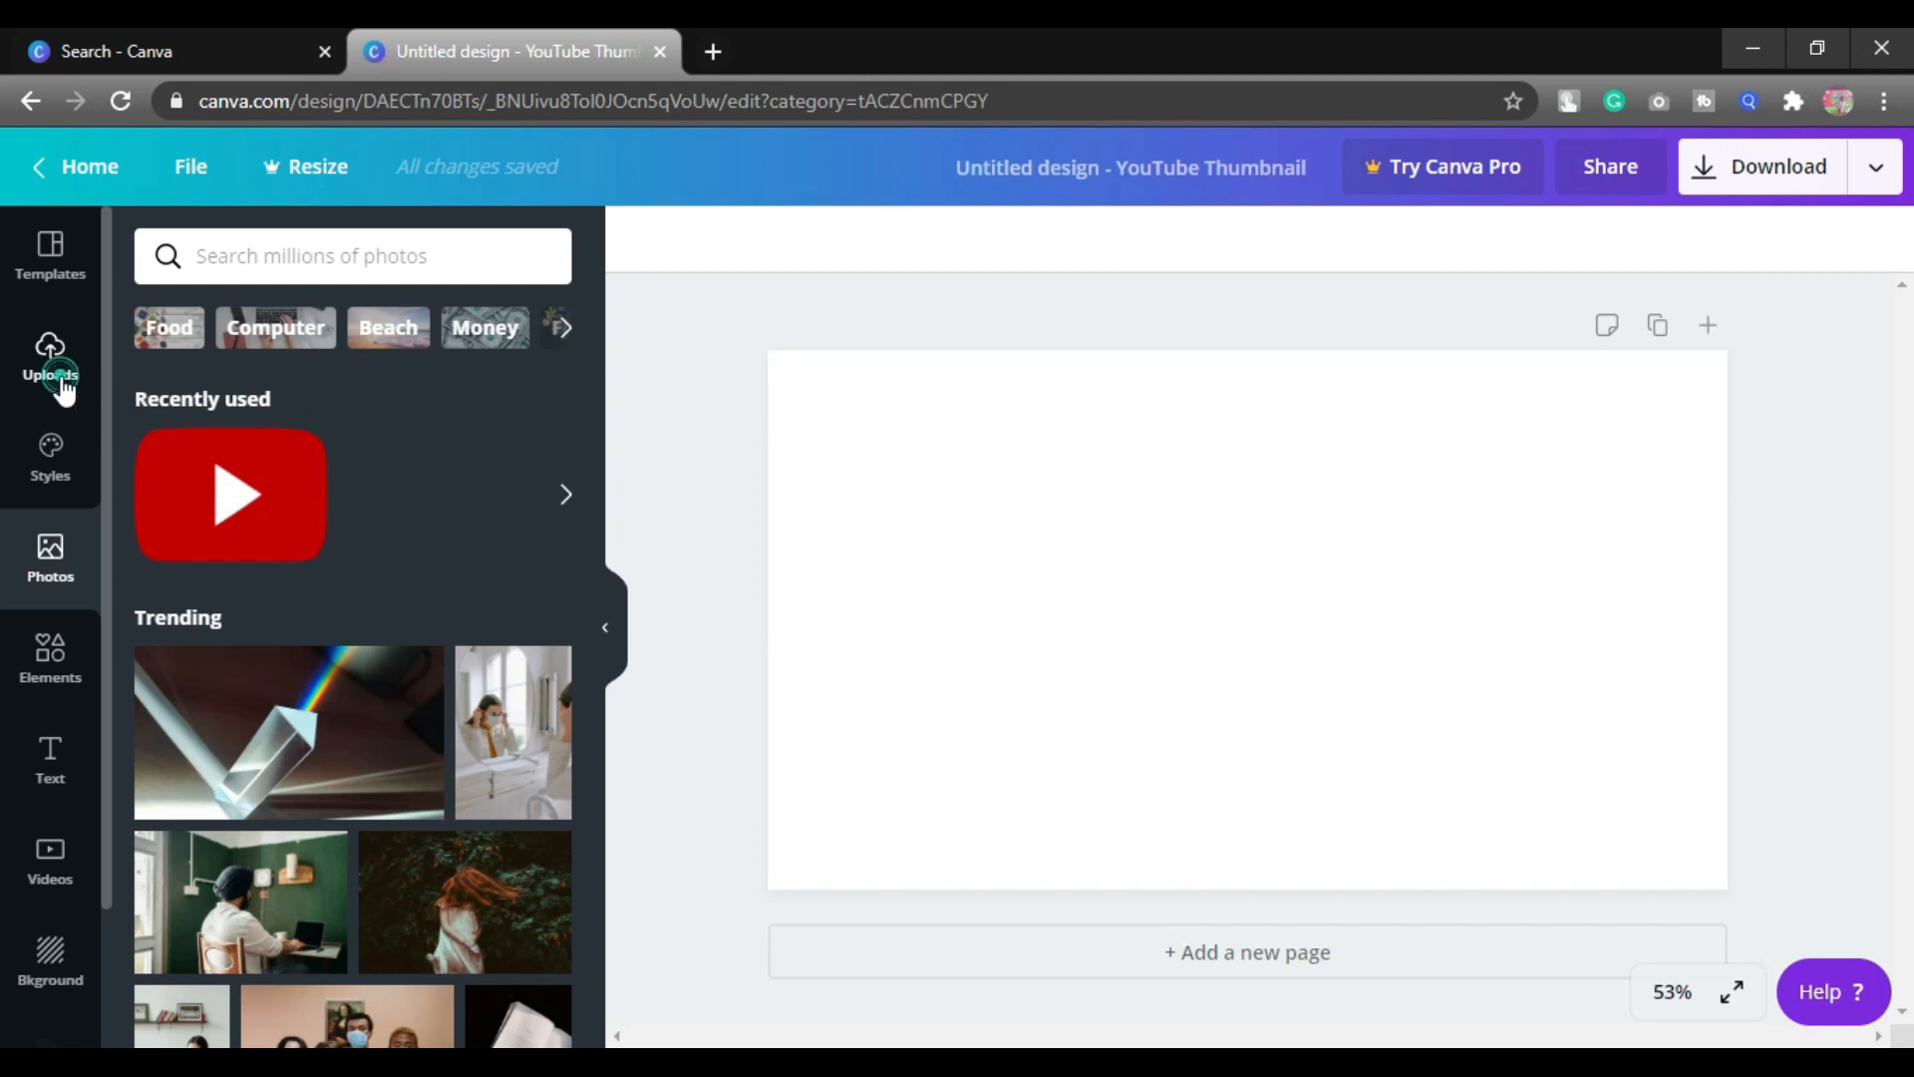
Search Google Images for youtube thumbnail background in a new browser tab.
left_click(710, 50)
left_click(820, 624)
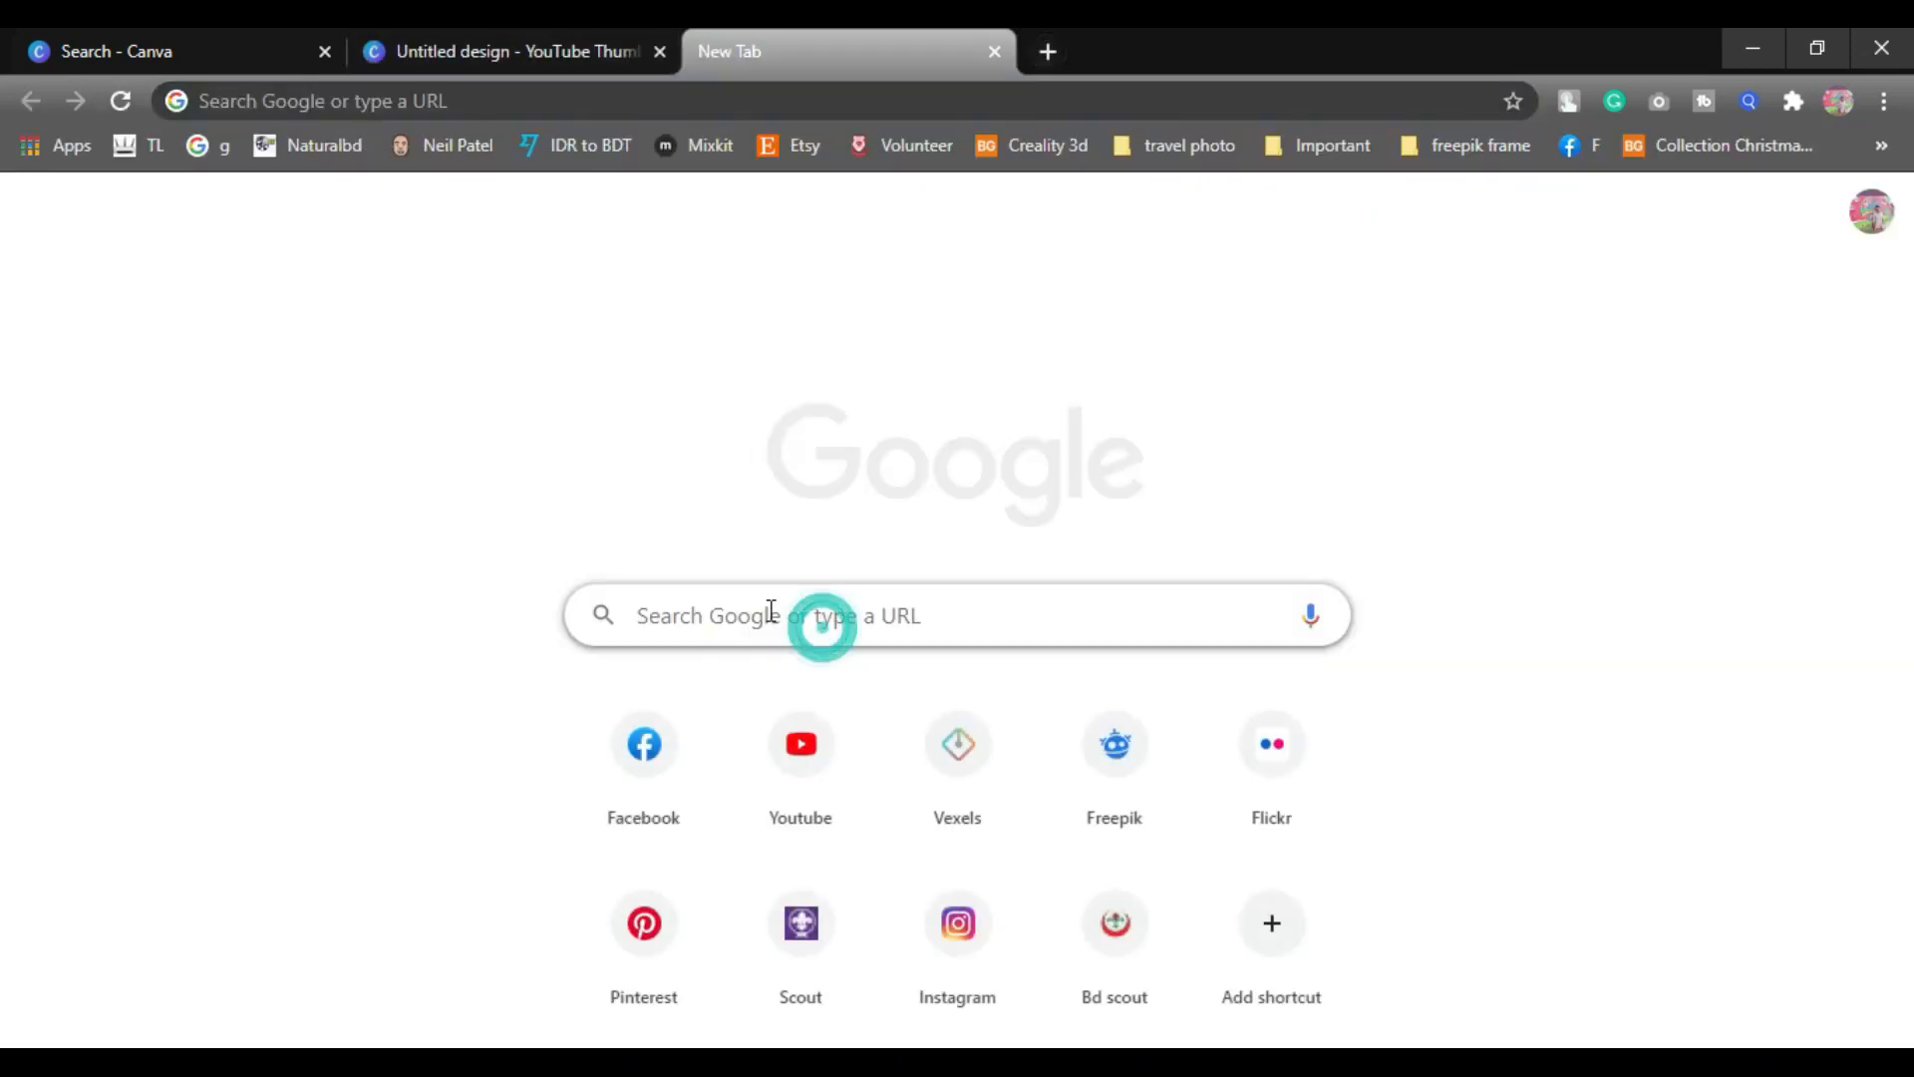
type("T")
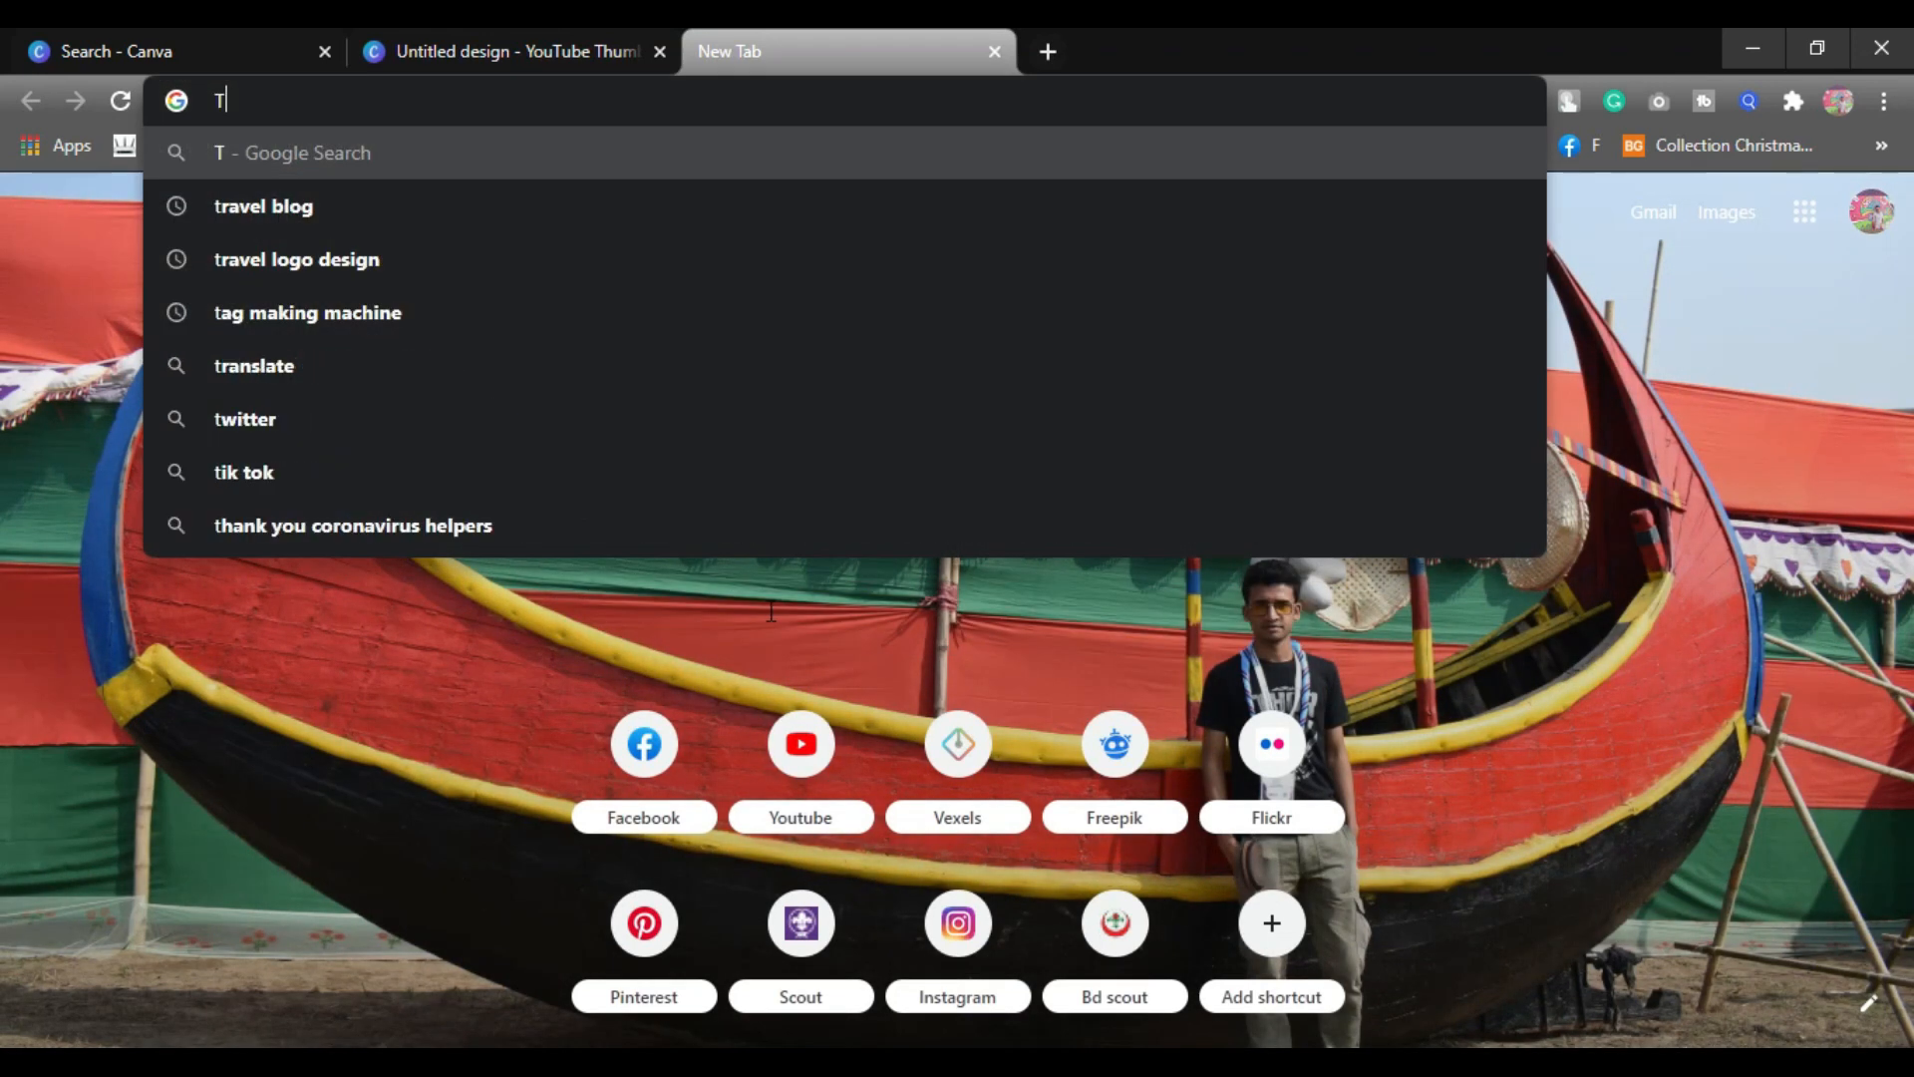
type("OU")
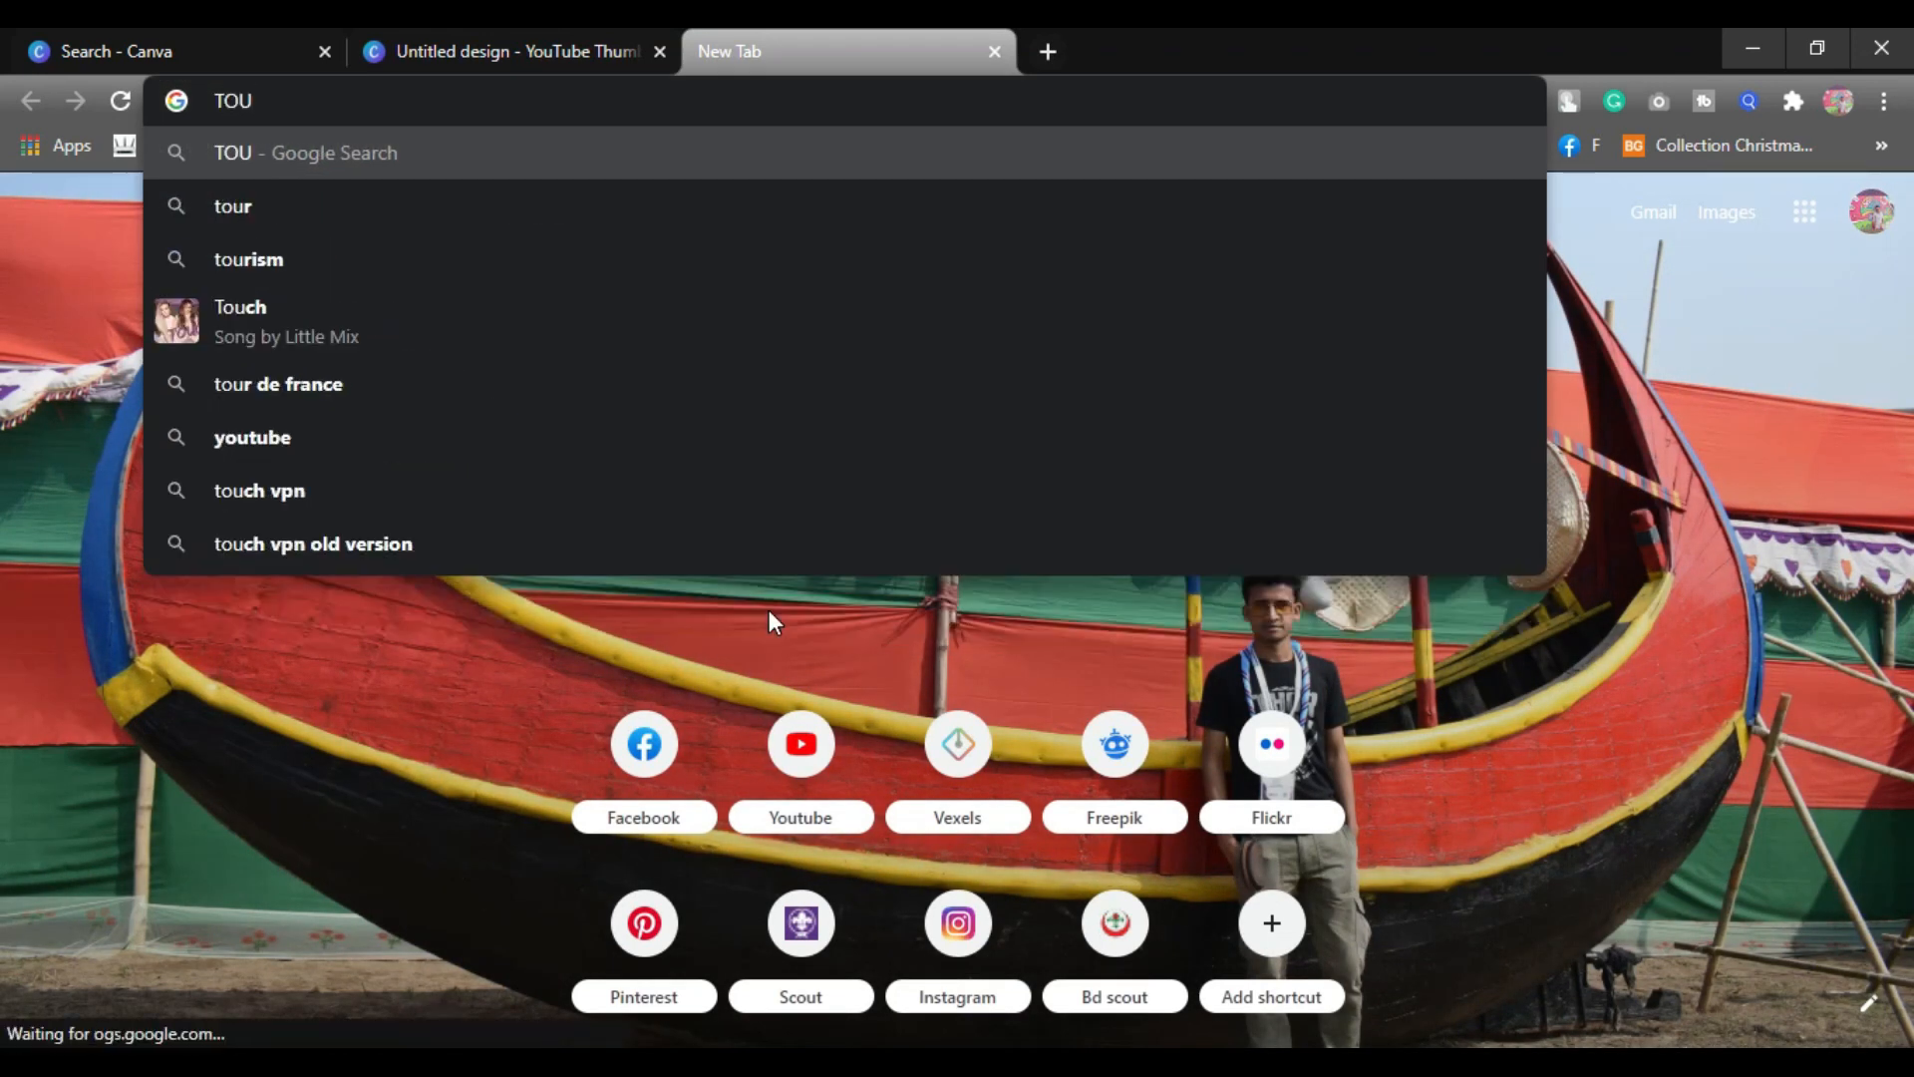
key("BackSpace")
key("BackSpace")
key("BackSpace")
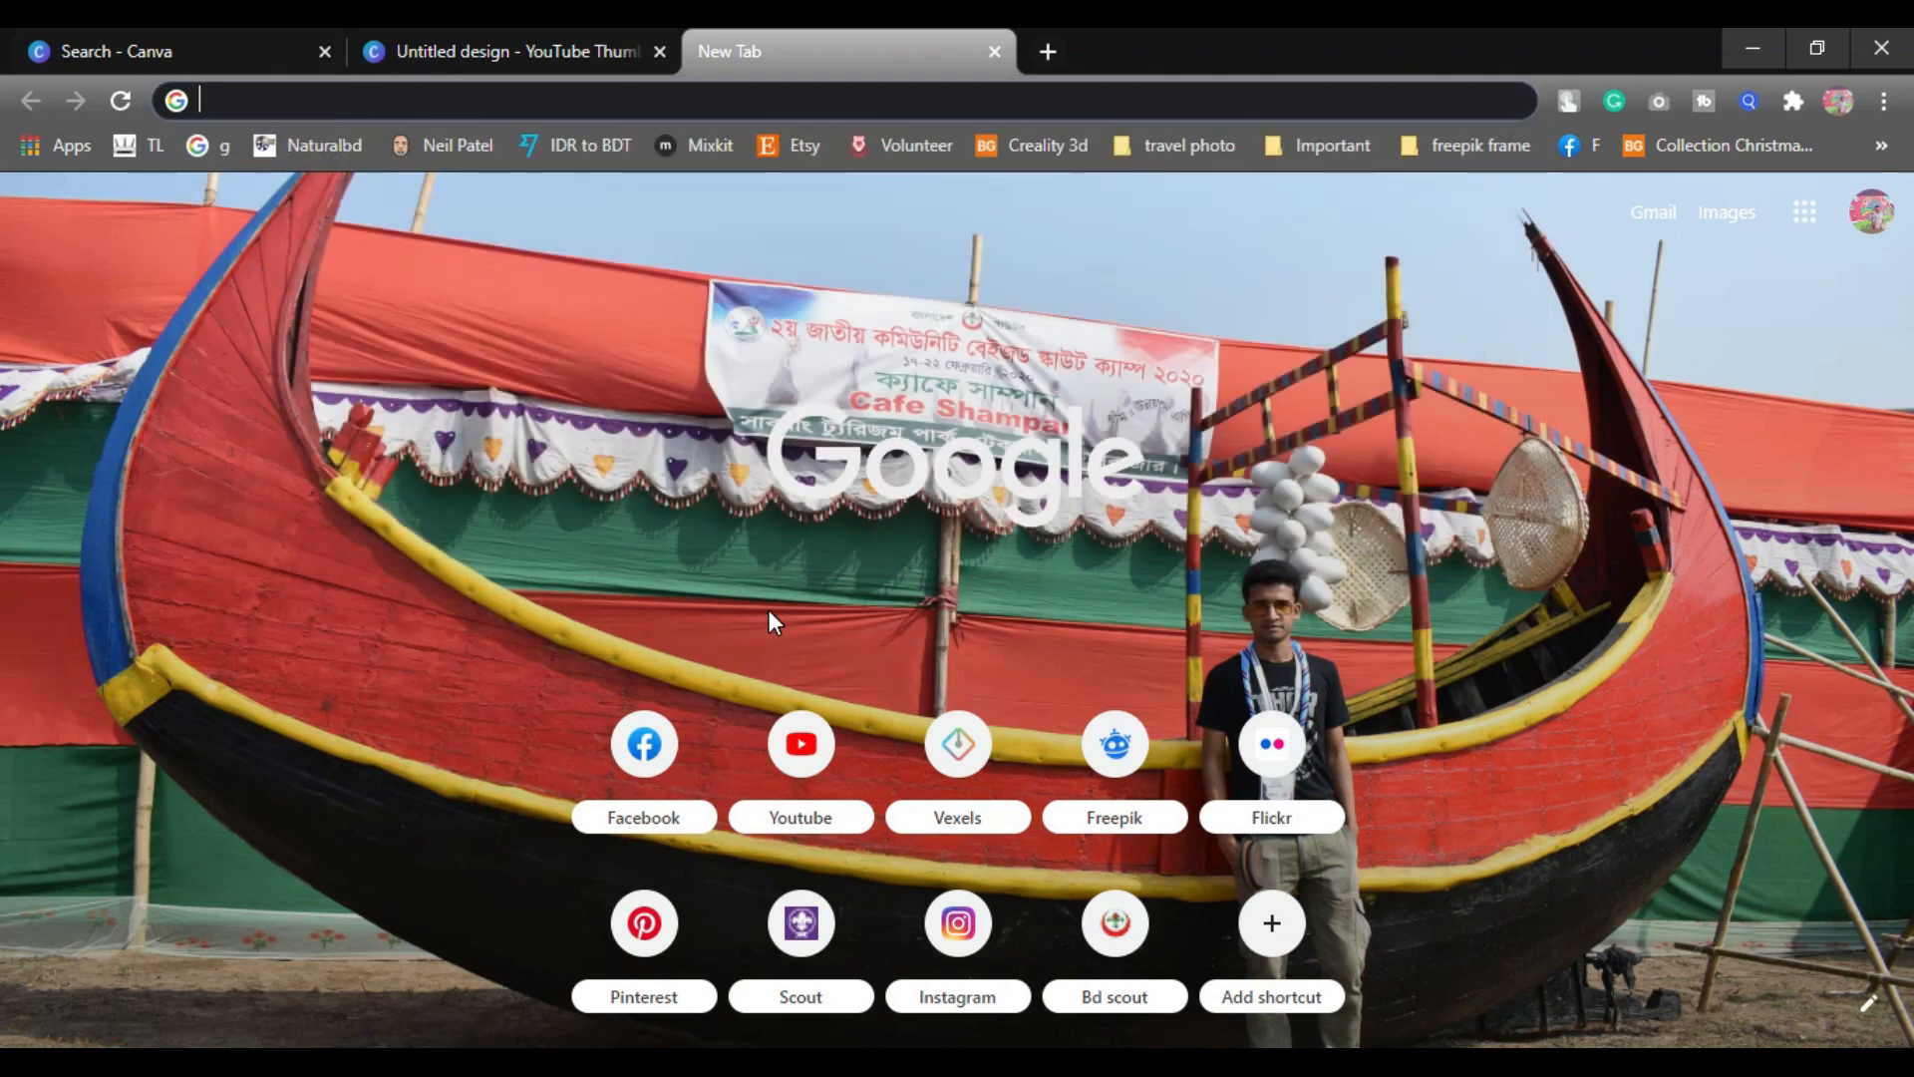
type("youtube thumbnail background")
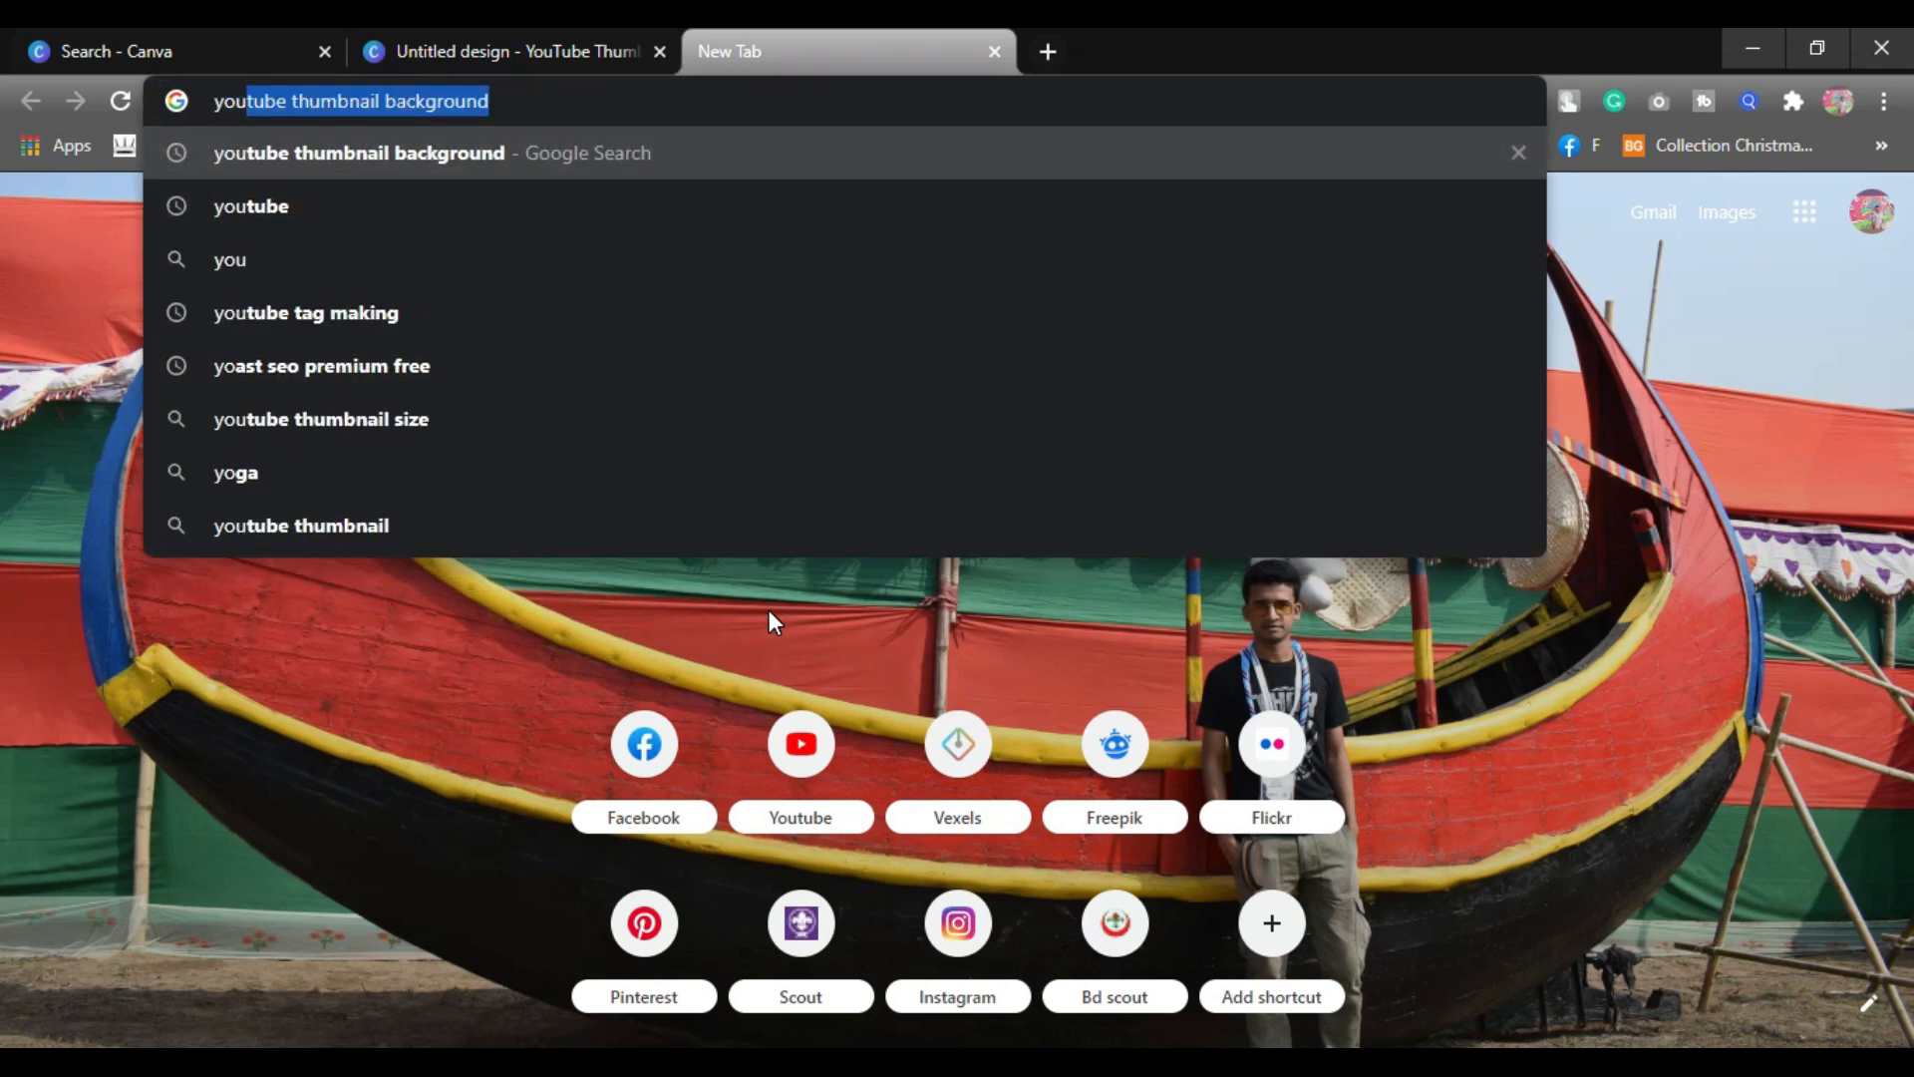
key("Return")
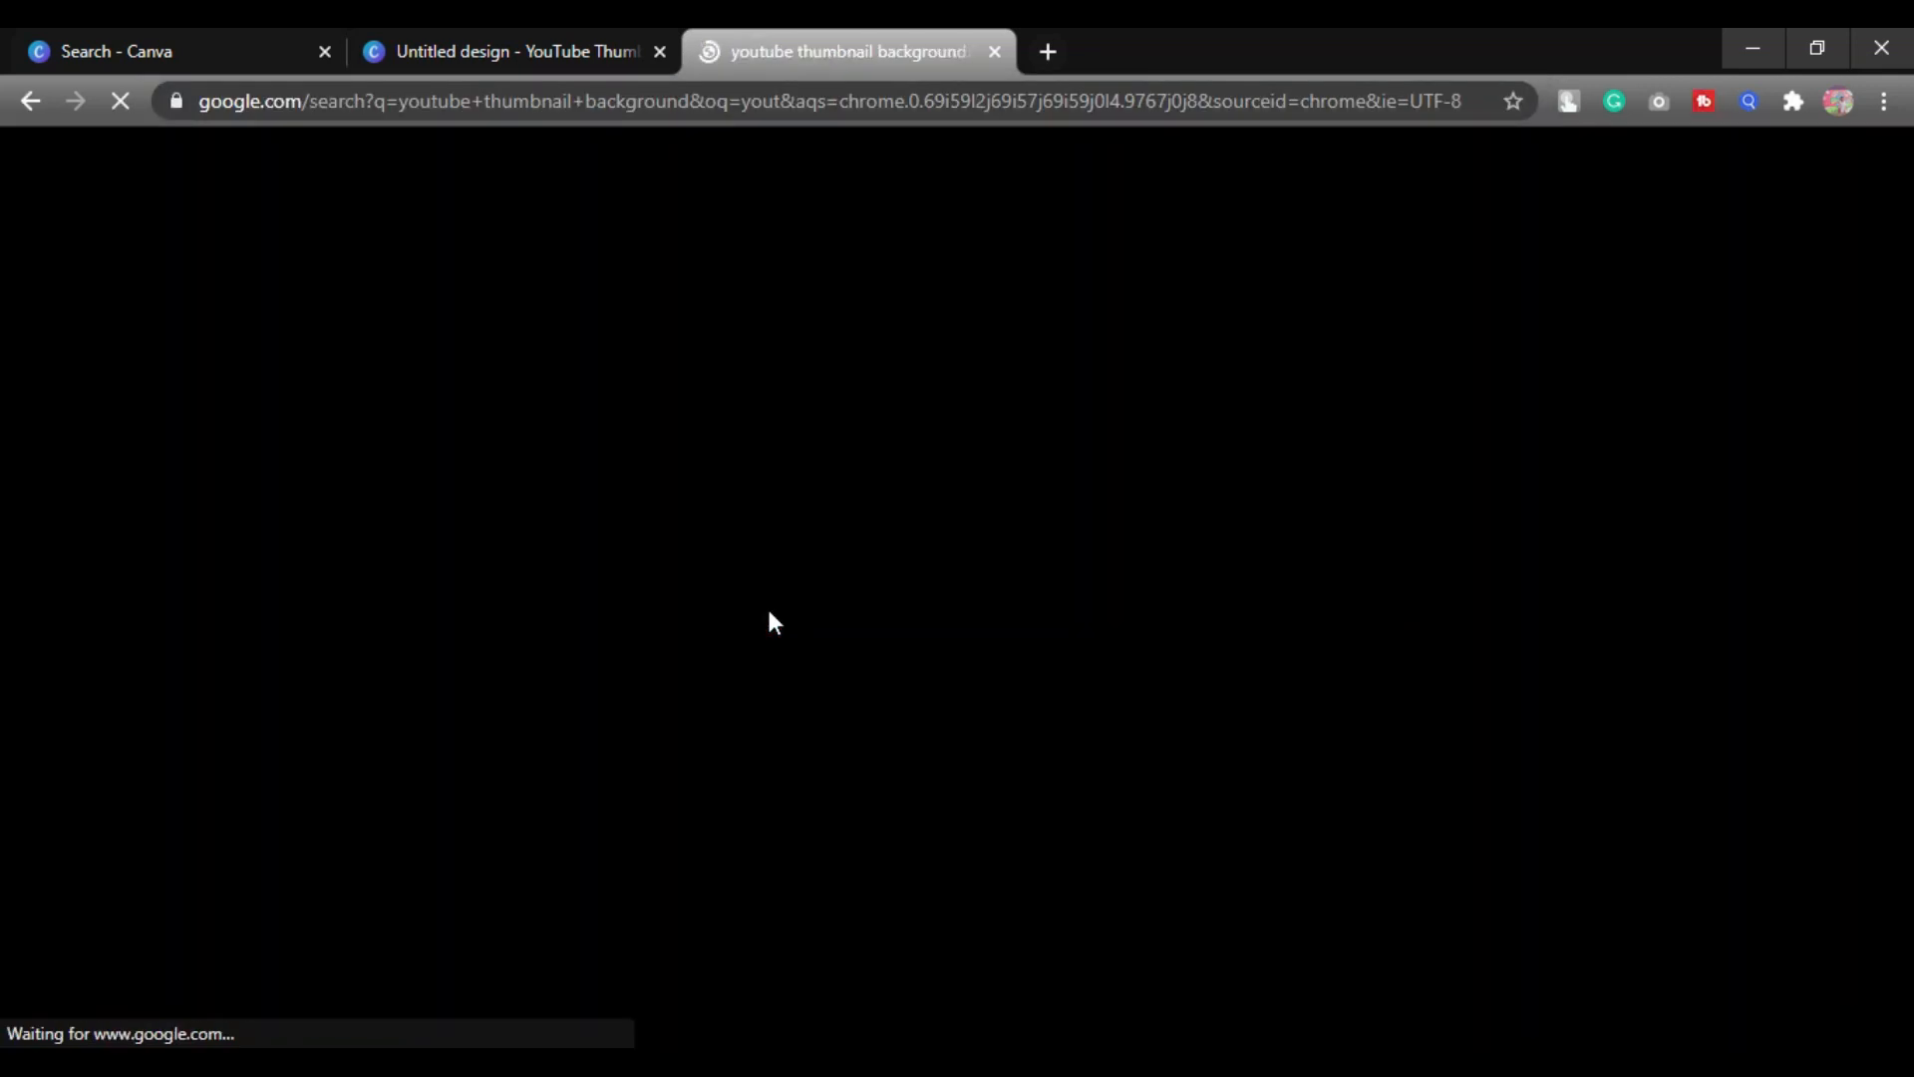
left_click(385, 269)
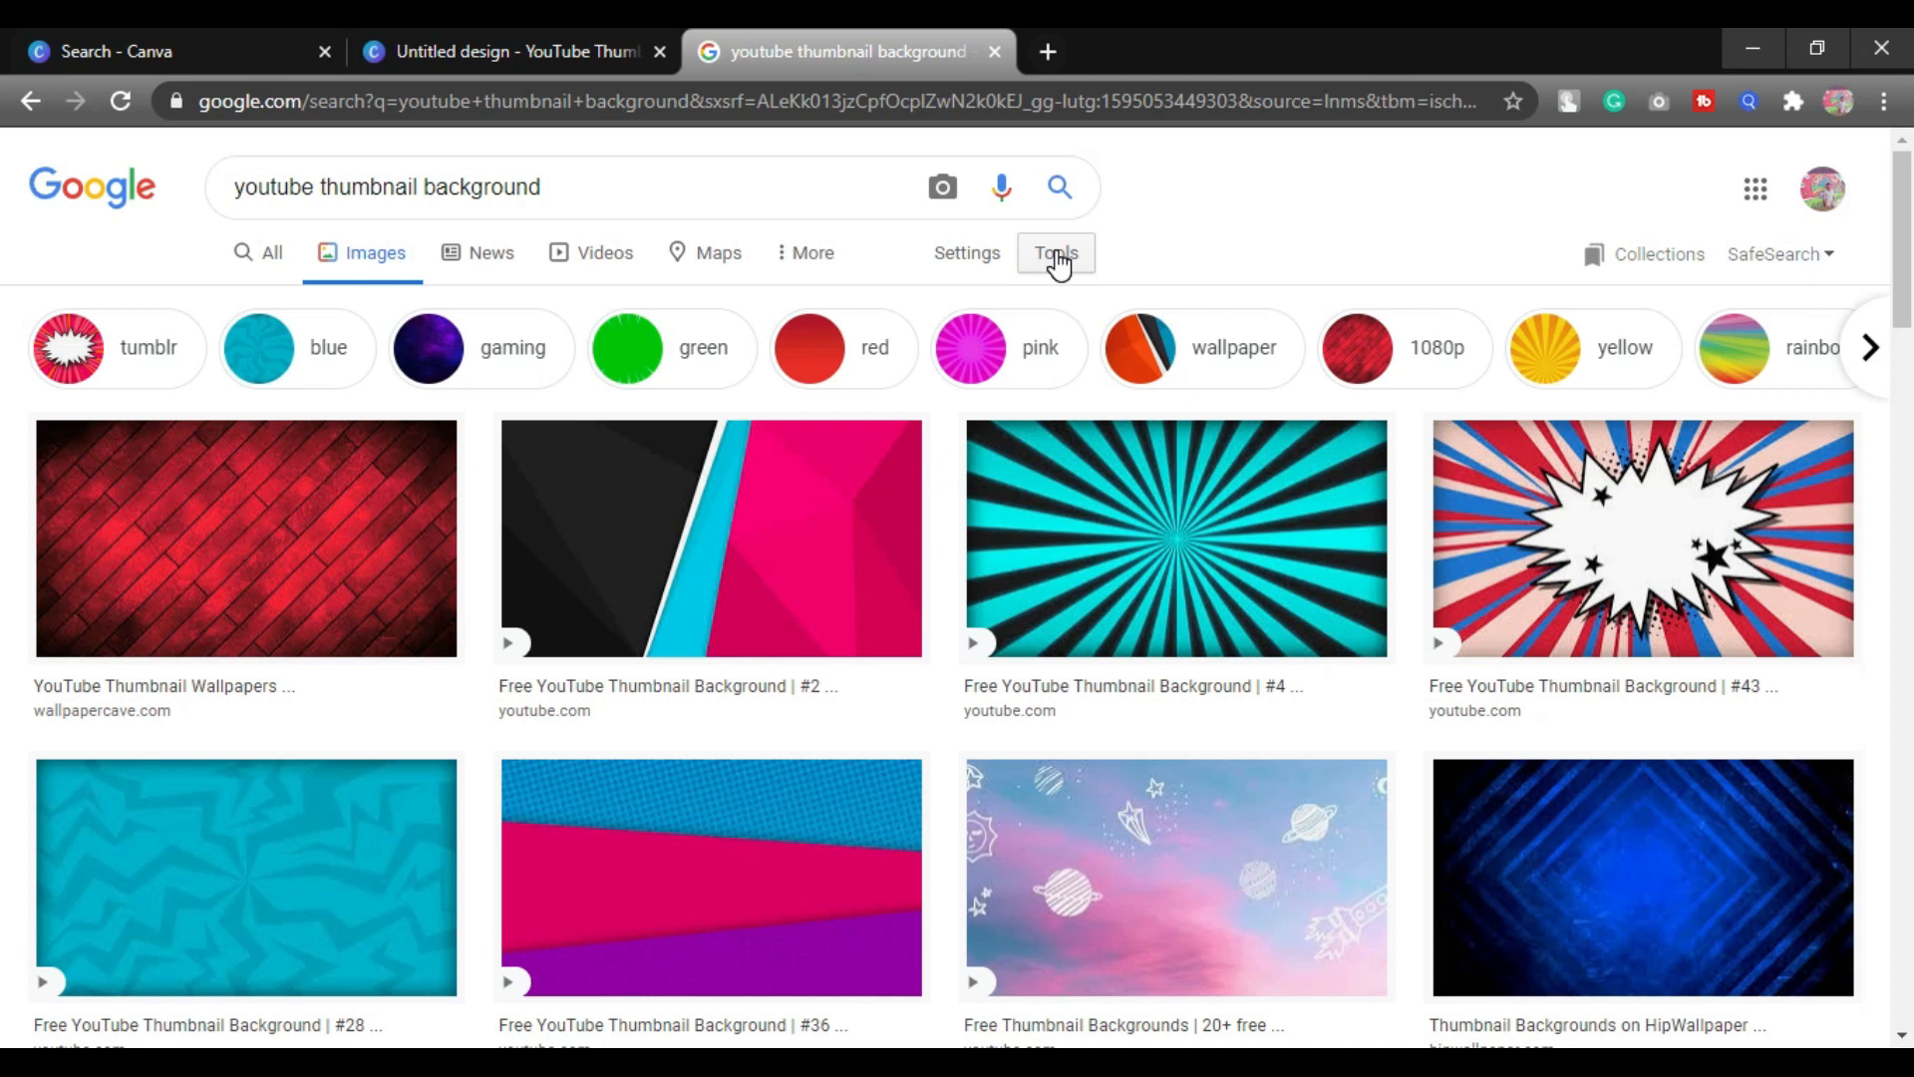
Filter the image search results to show only large images.
left_click(1056, 256)
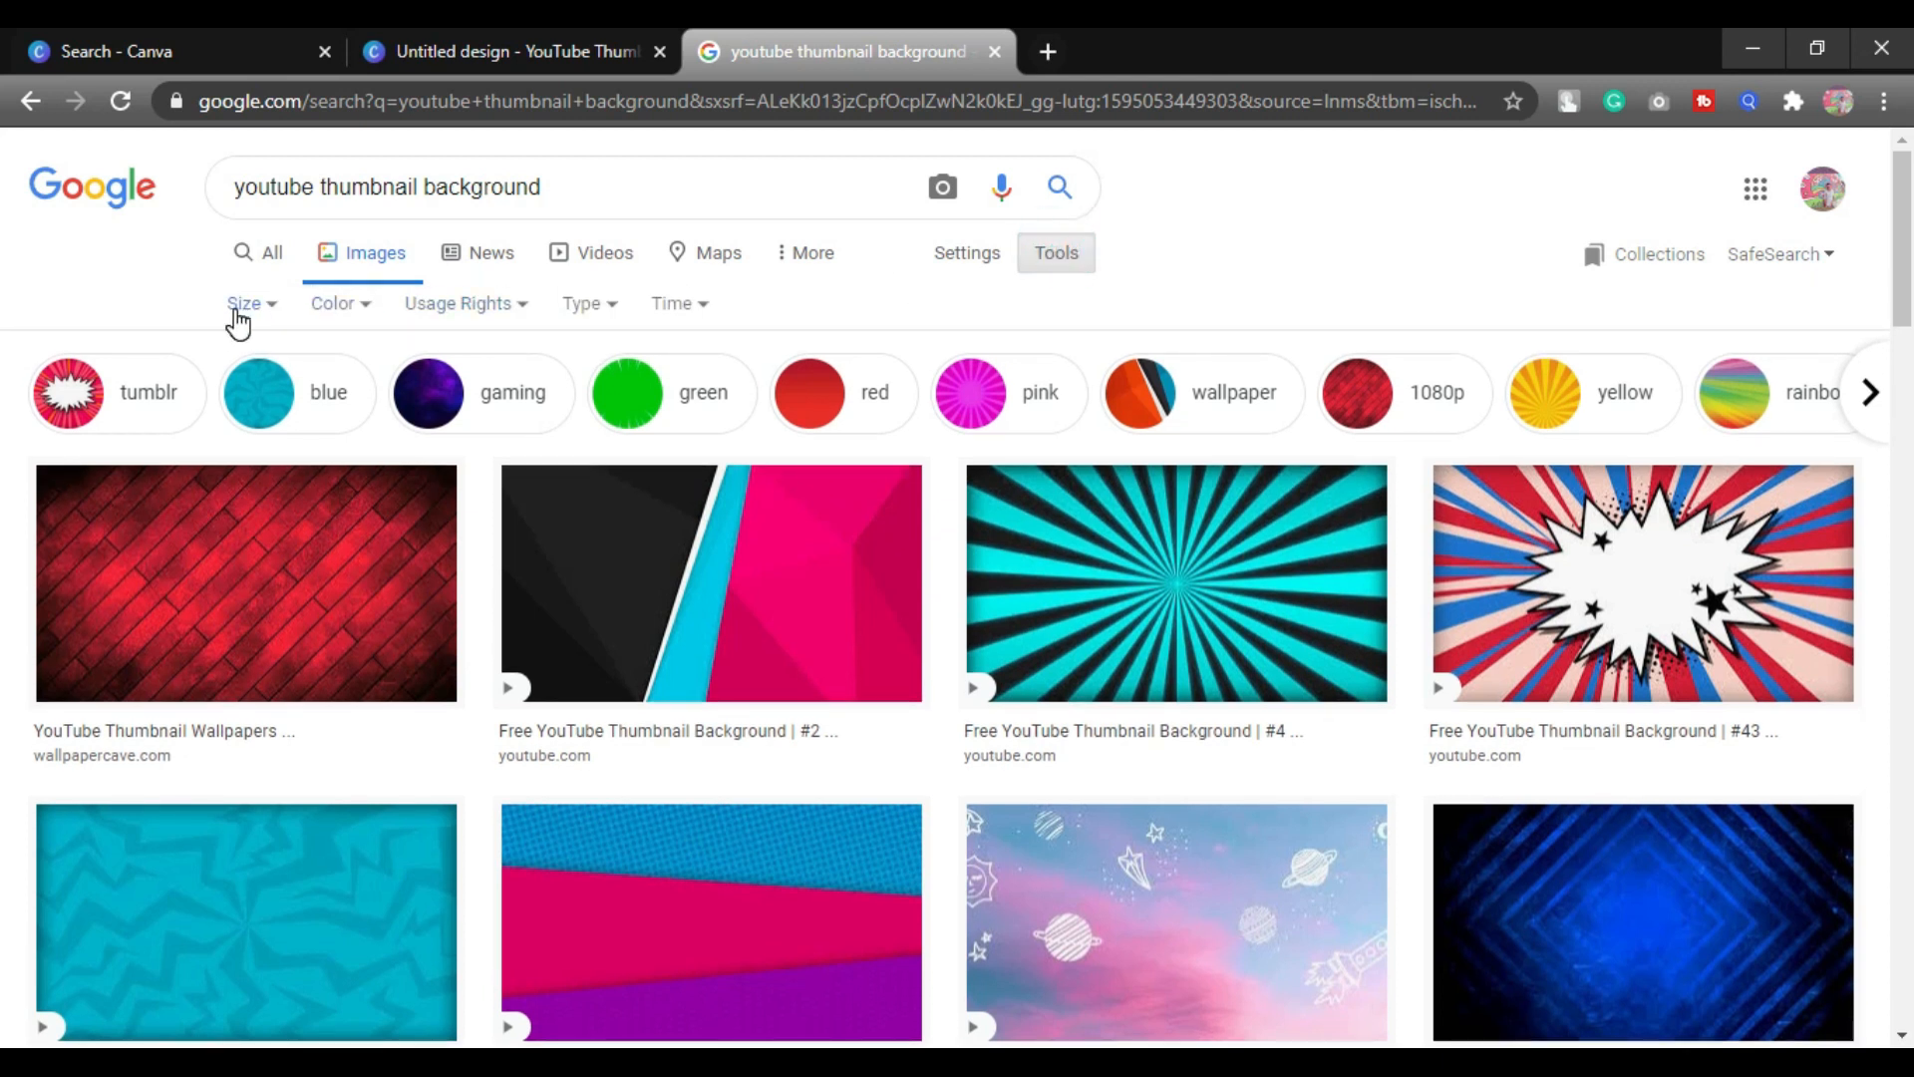
left_click(252, 305)
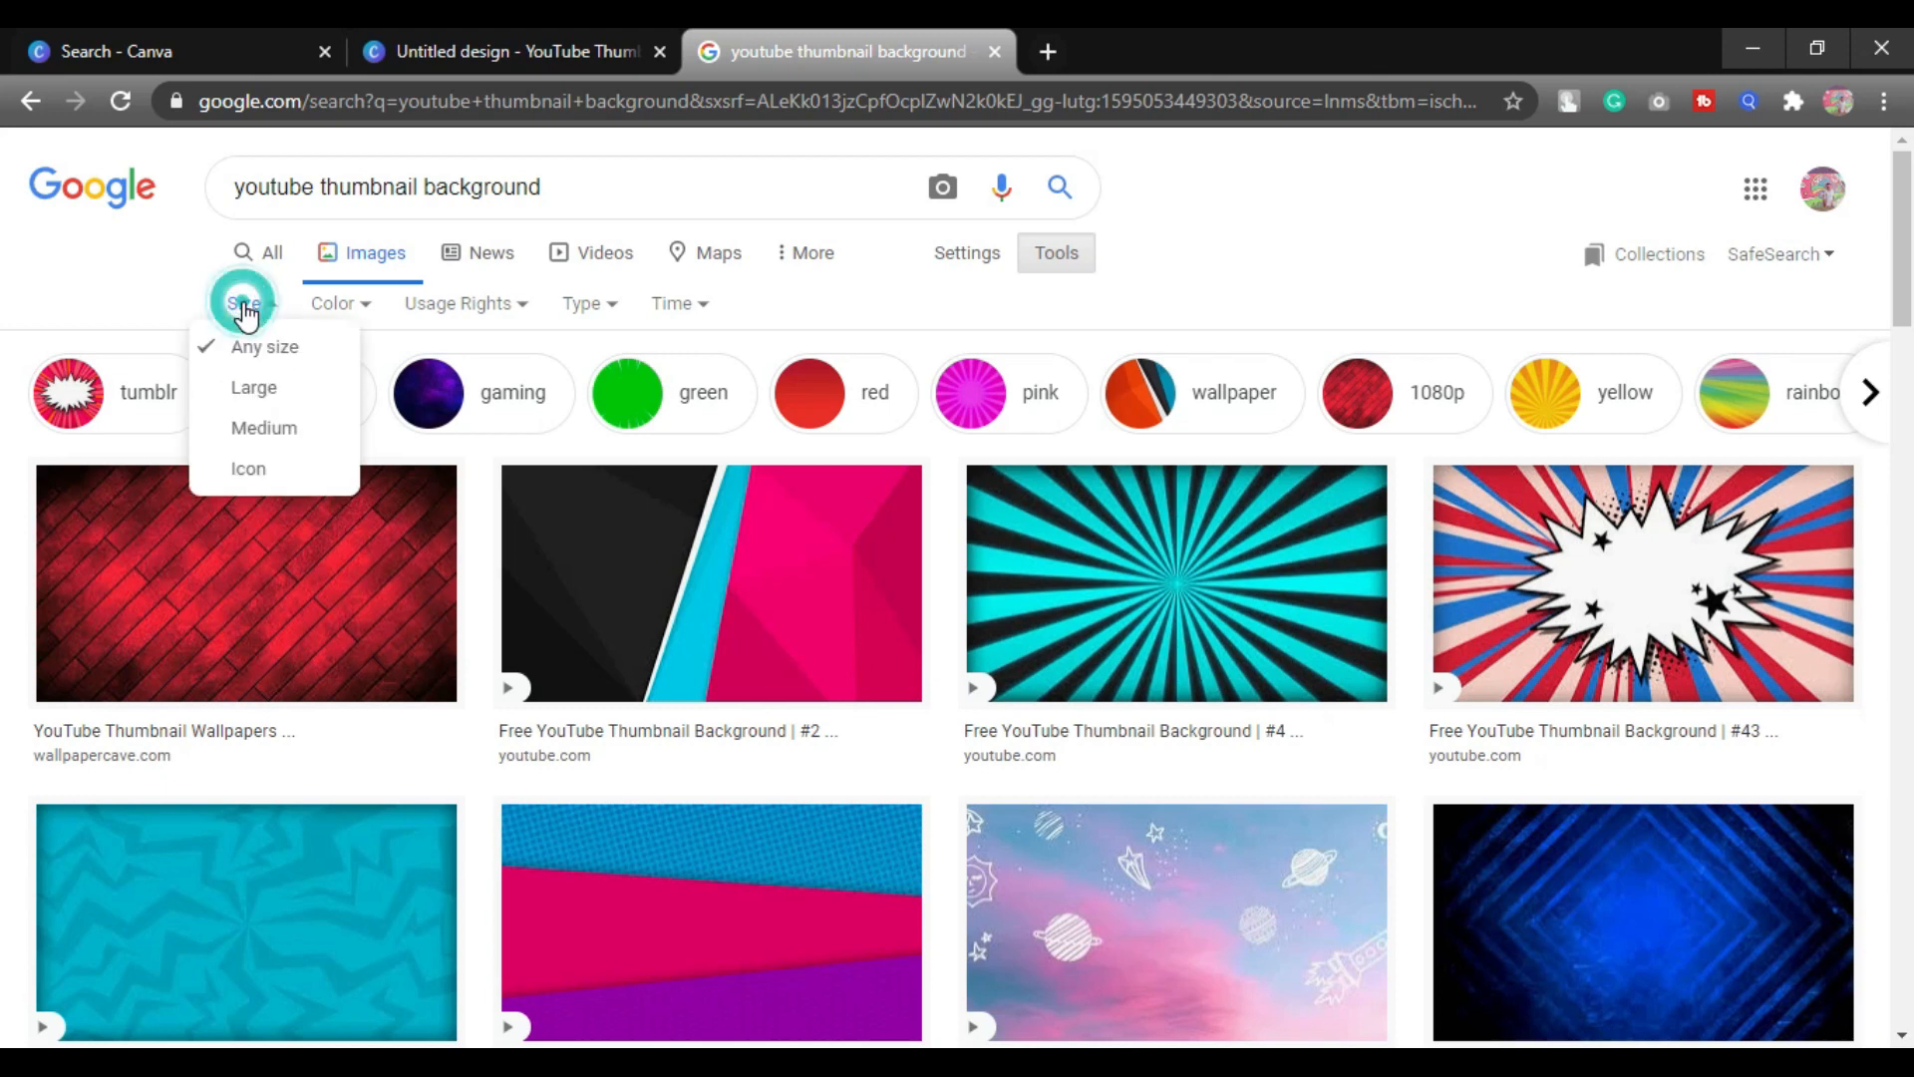
left_click(263, 392)
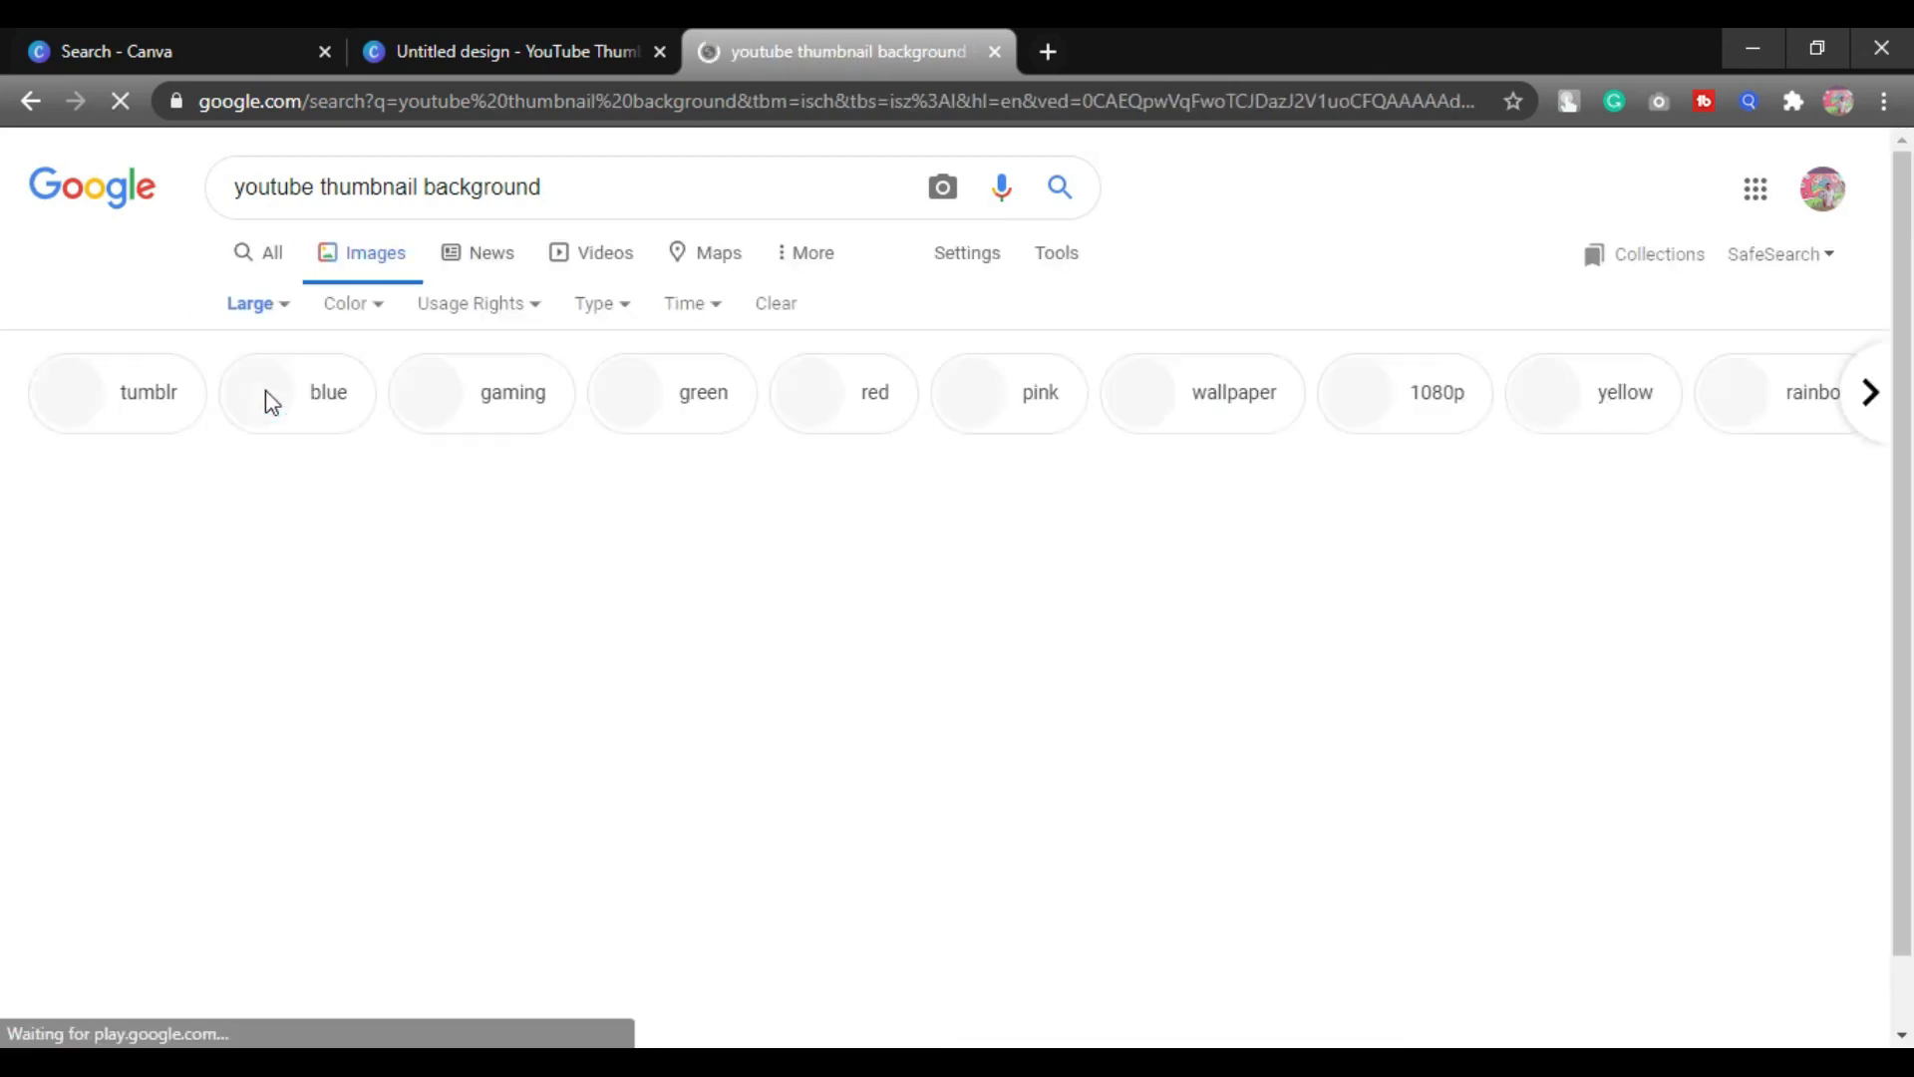
Find the yellow sunburst background with clouds and red and blue shapes, and save it to the Desktop as a PNG image.
scroll(706, 716, "down", 4)
scroll(706, 716, "down", 12)
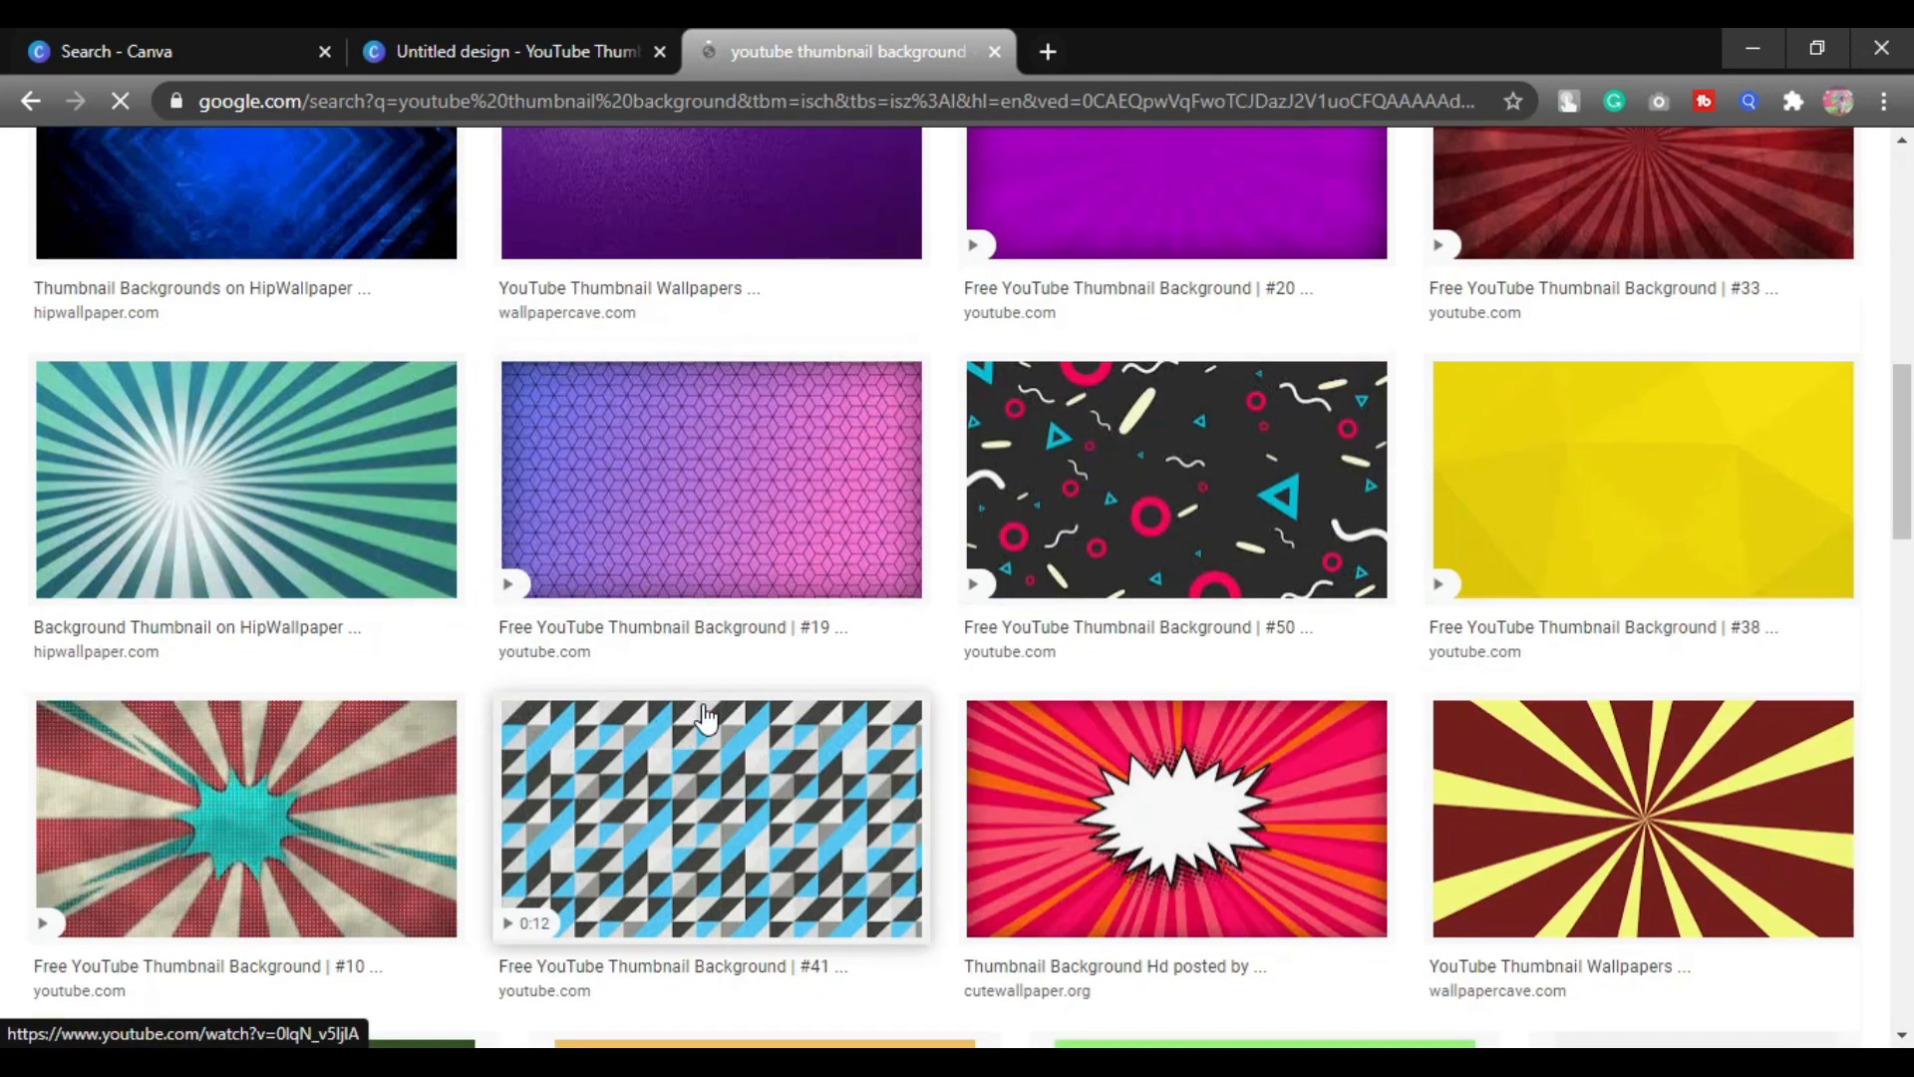
scroll(808, 720, "down", 15)
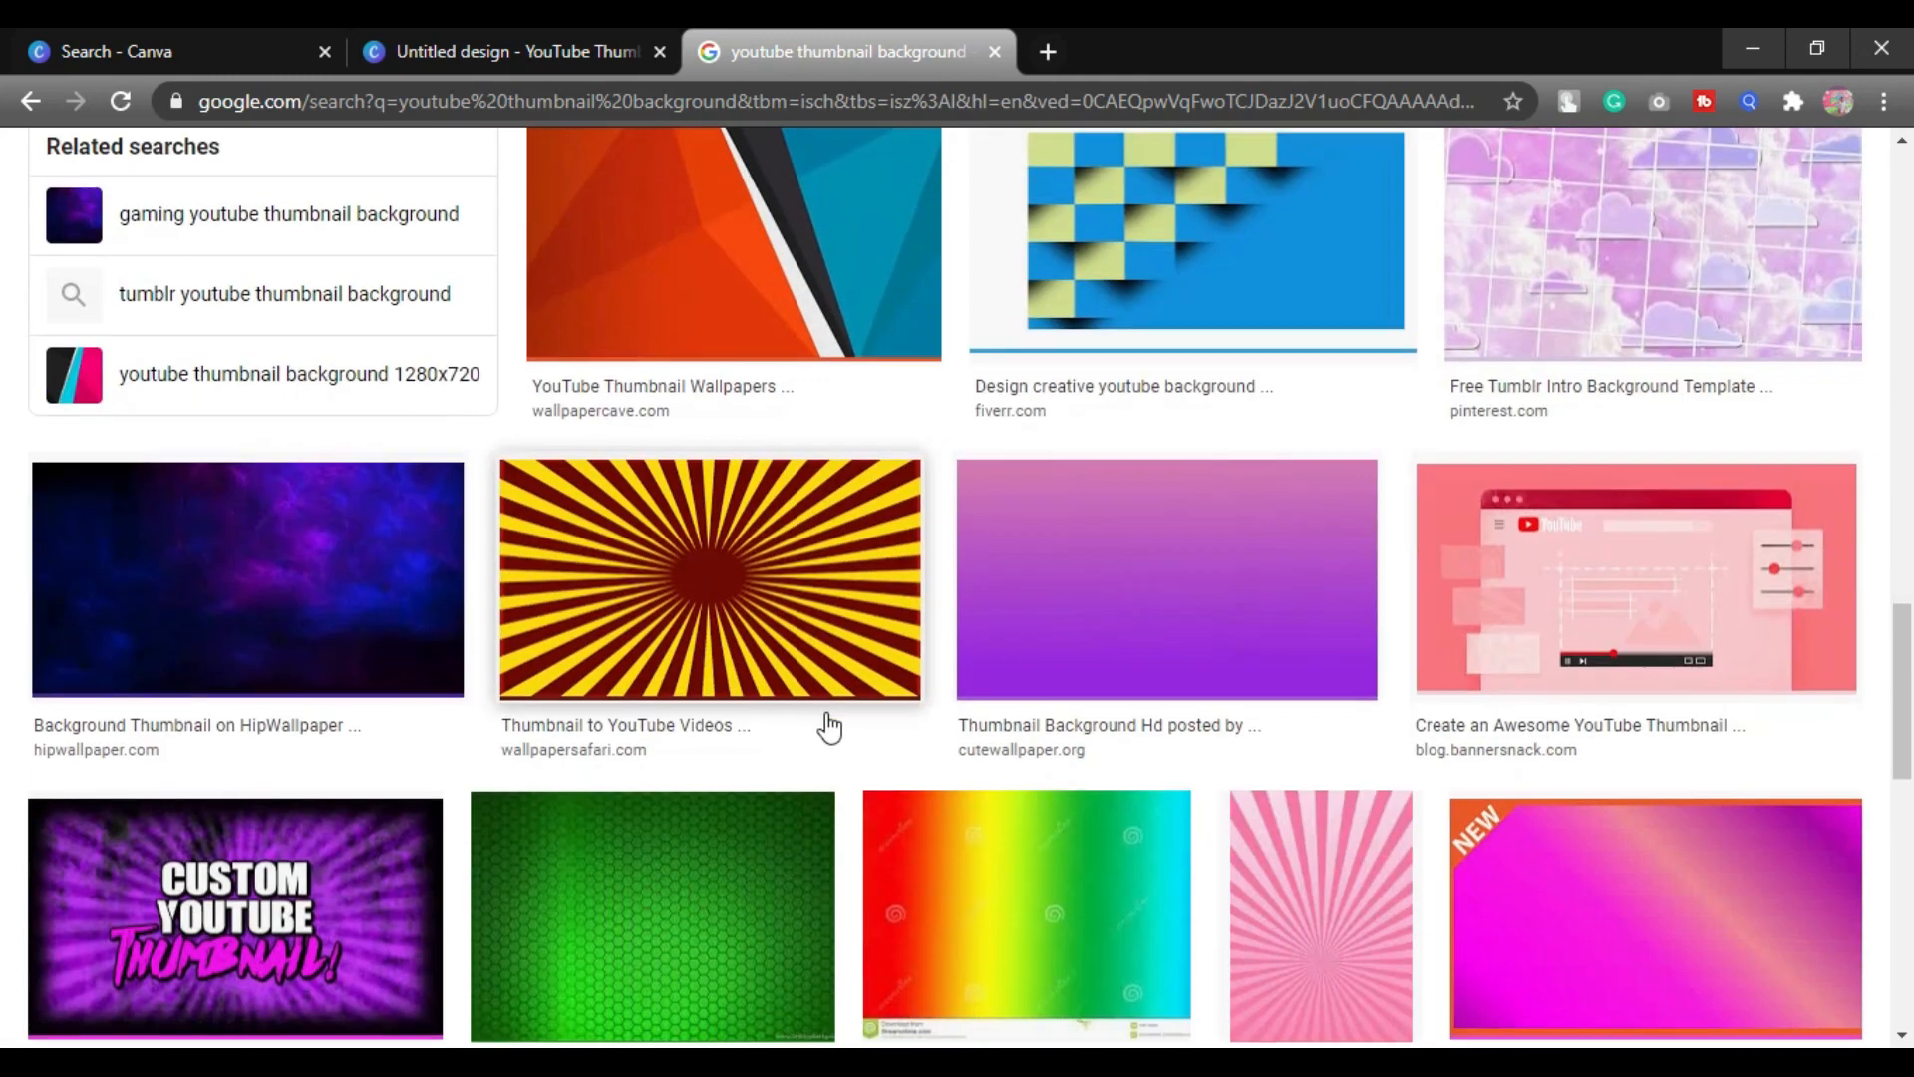
scroll(807, 728, "up", 3)
scroll(807, 728, "down", 9)
scroll(808, 723, "down", 12)
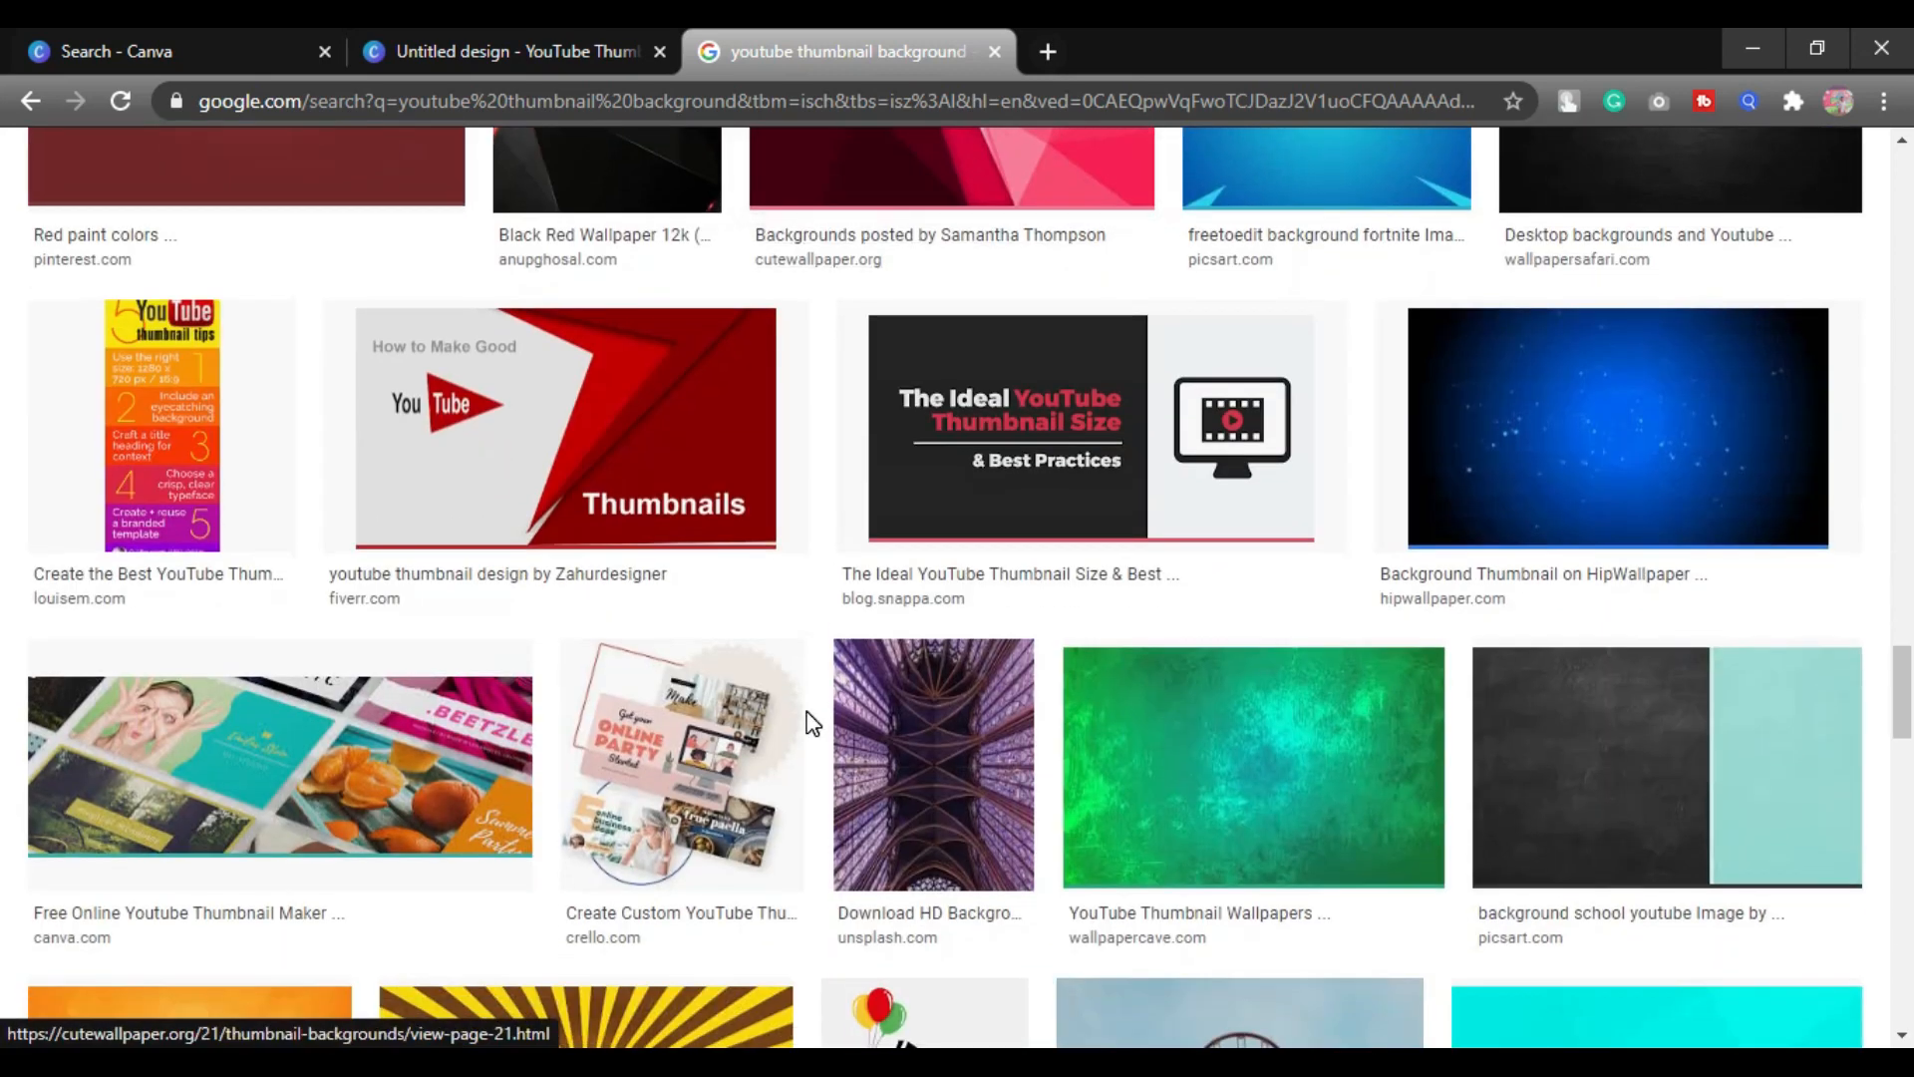
scroll(763, 733, "down", 18)
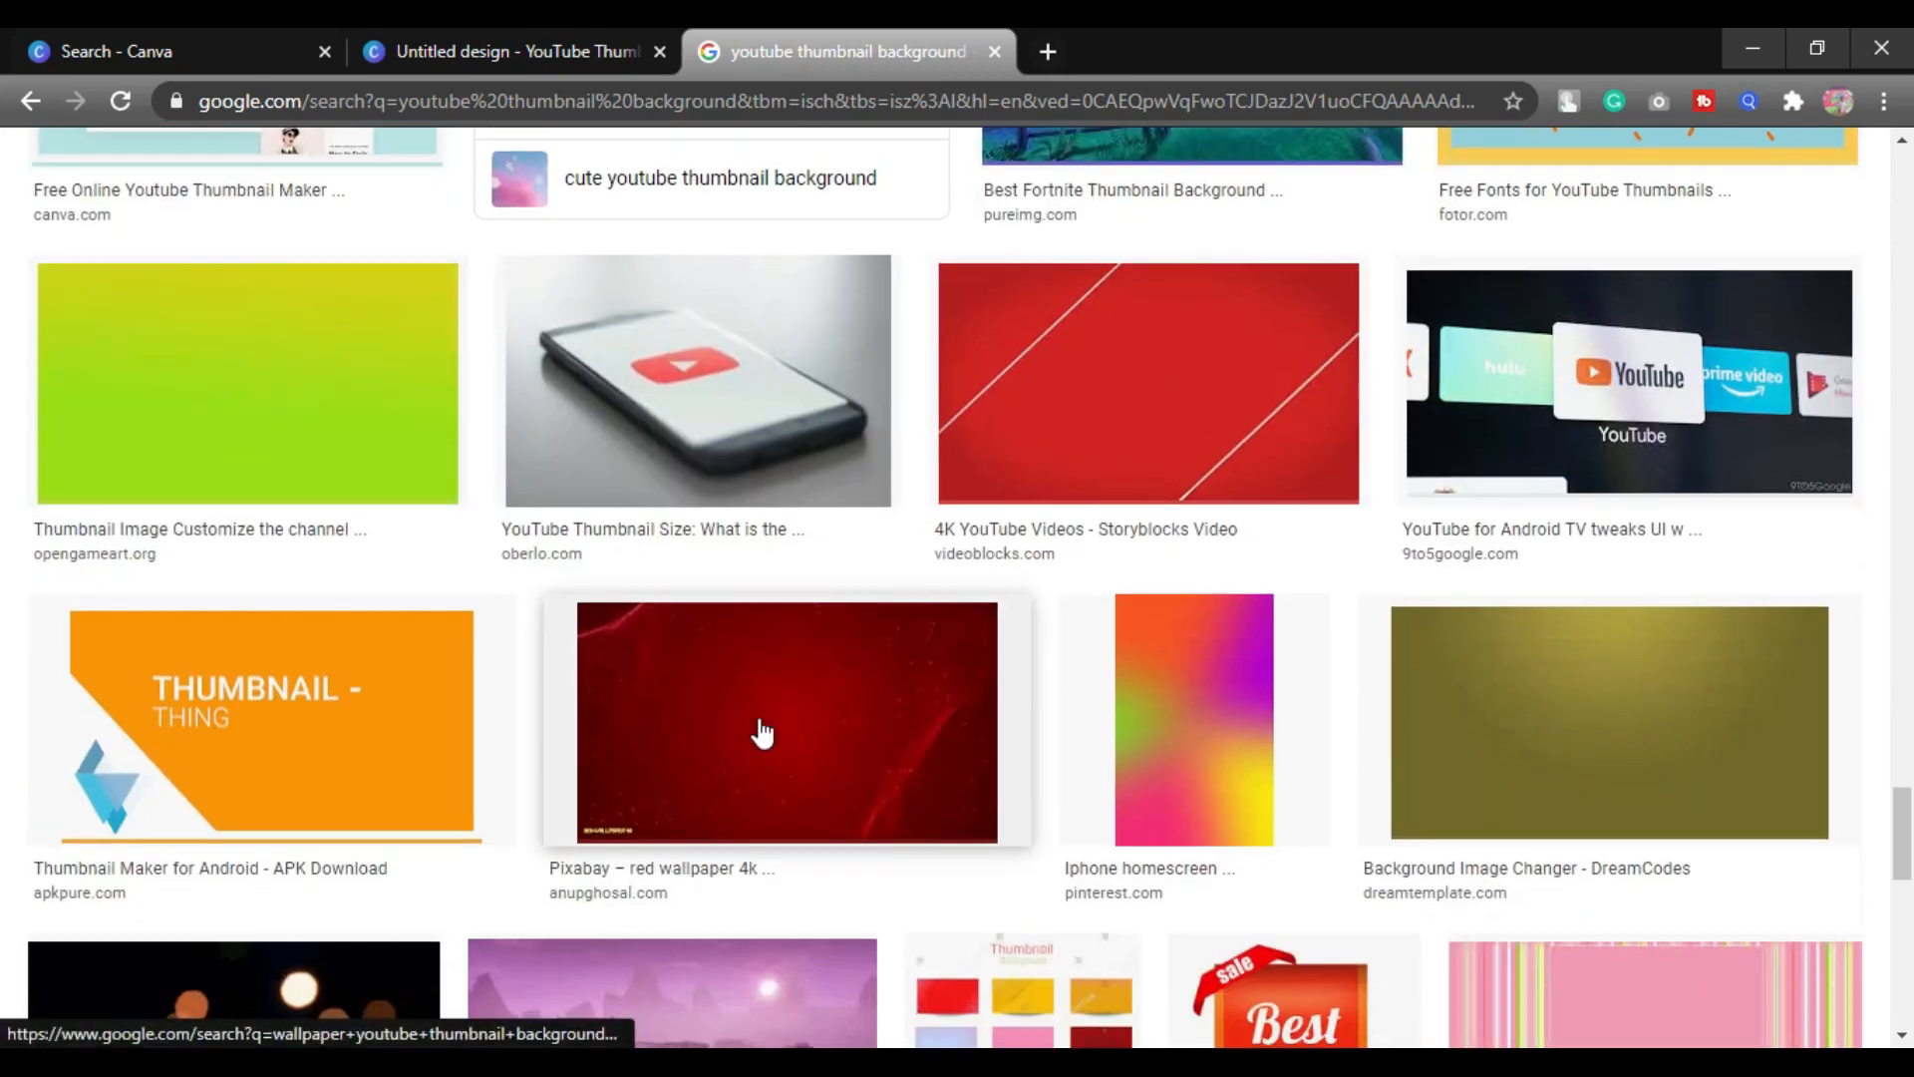
scroll(763, 733, "down", 15)
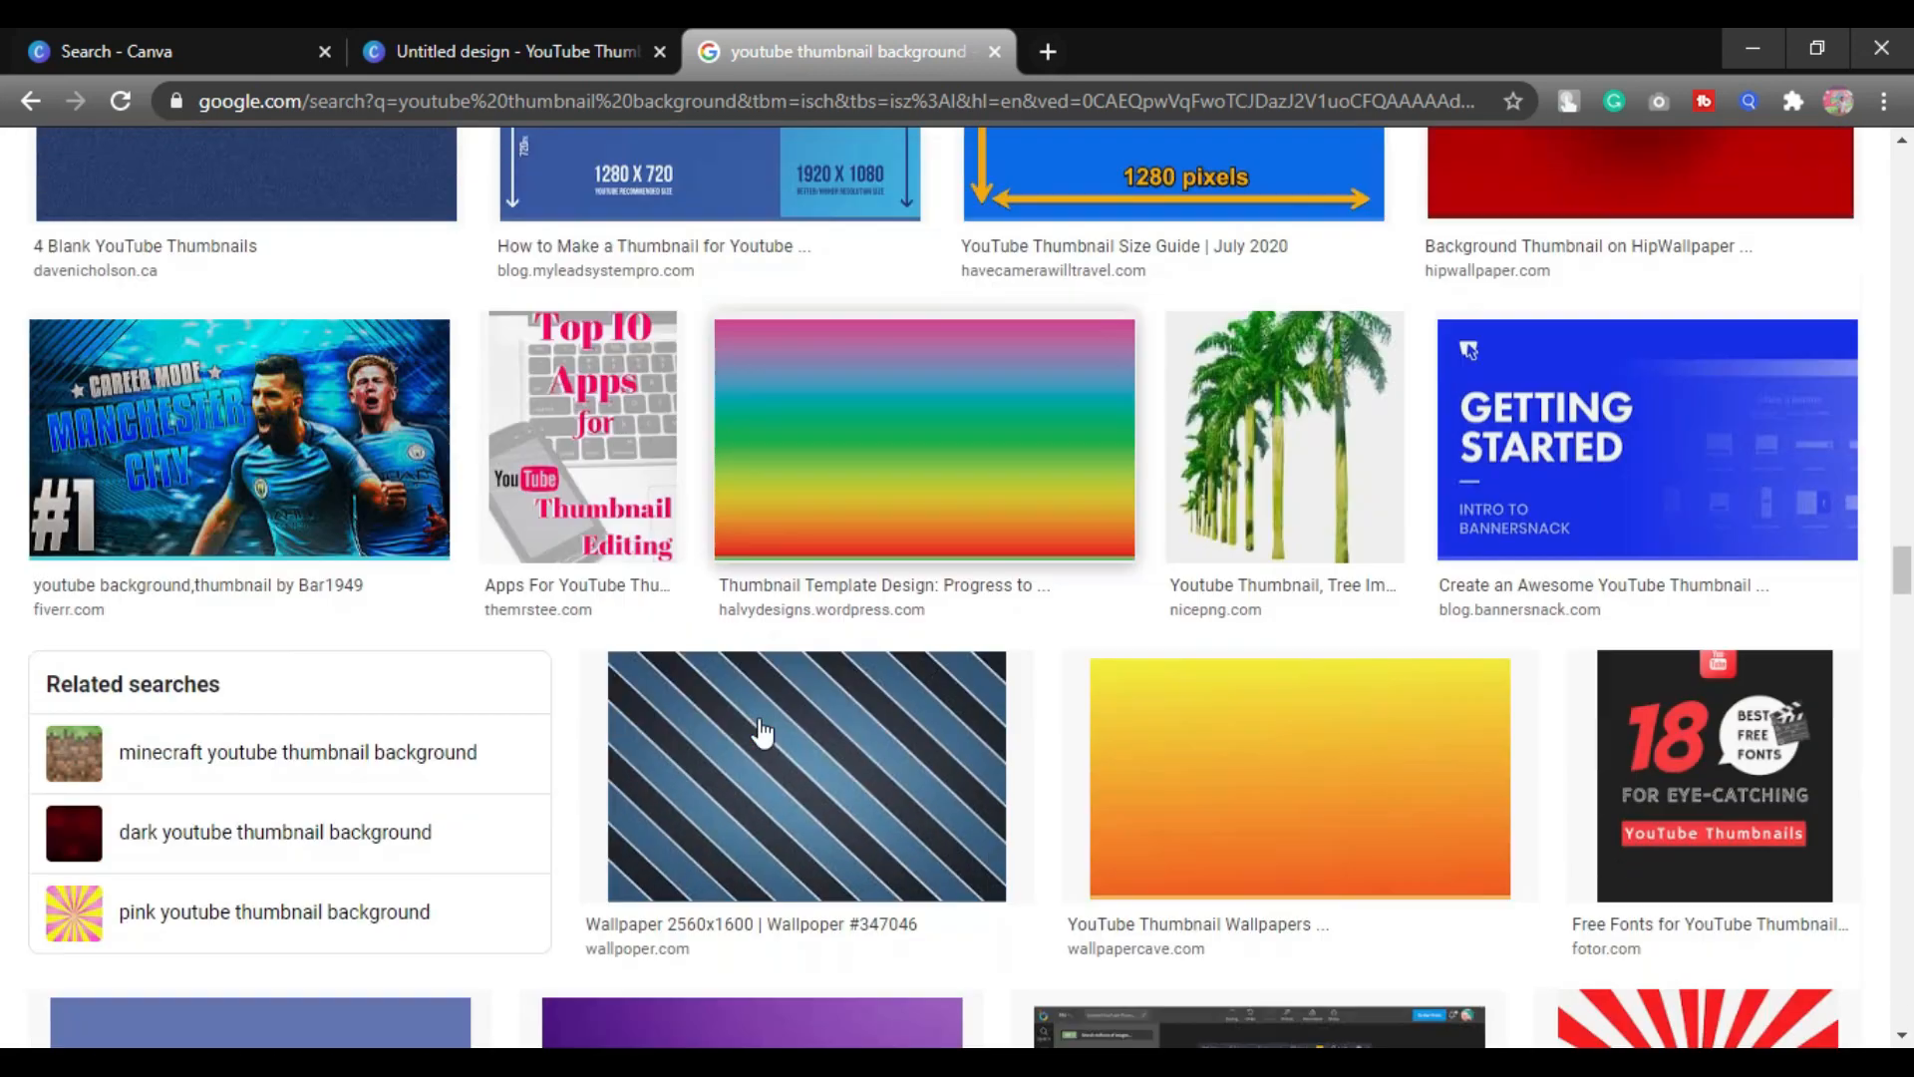
scroll(763, 733, "down", 1)
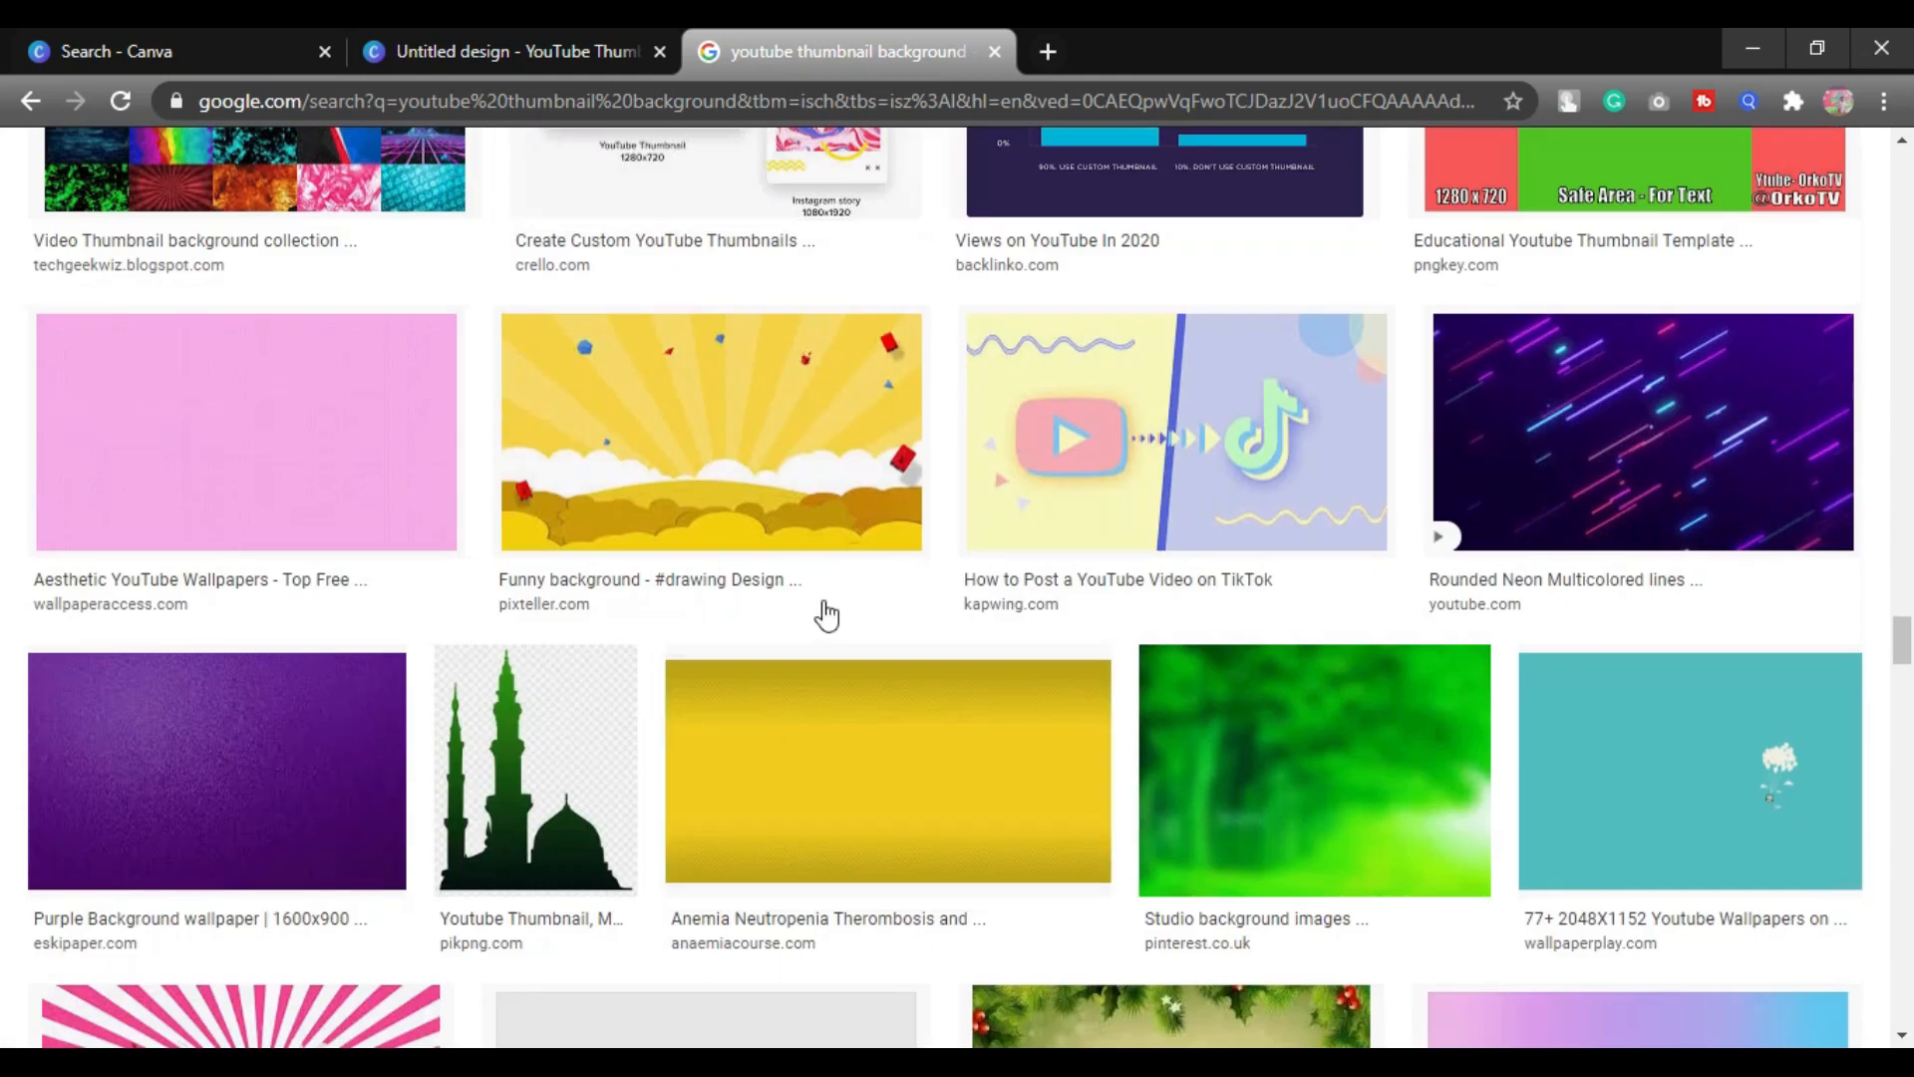
left_click(746, 493)
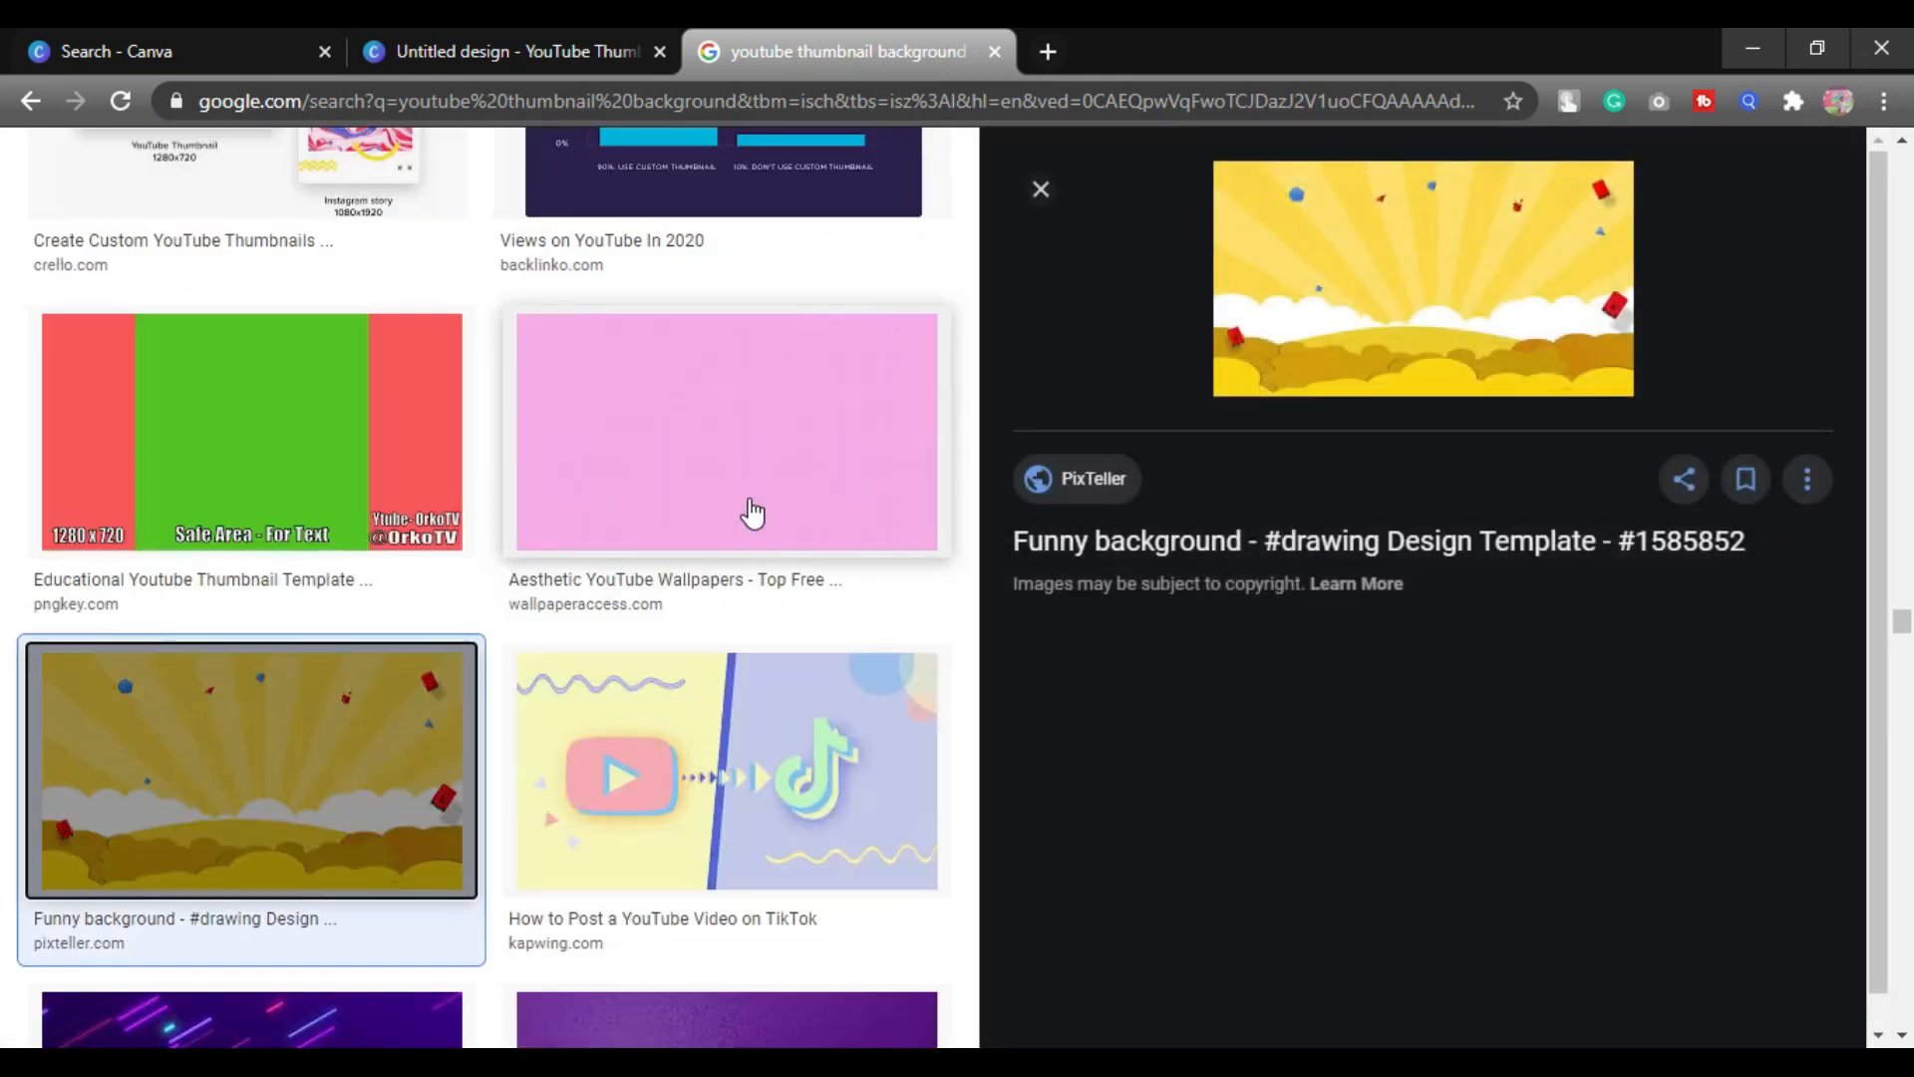
right_click(1325, 391)
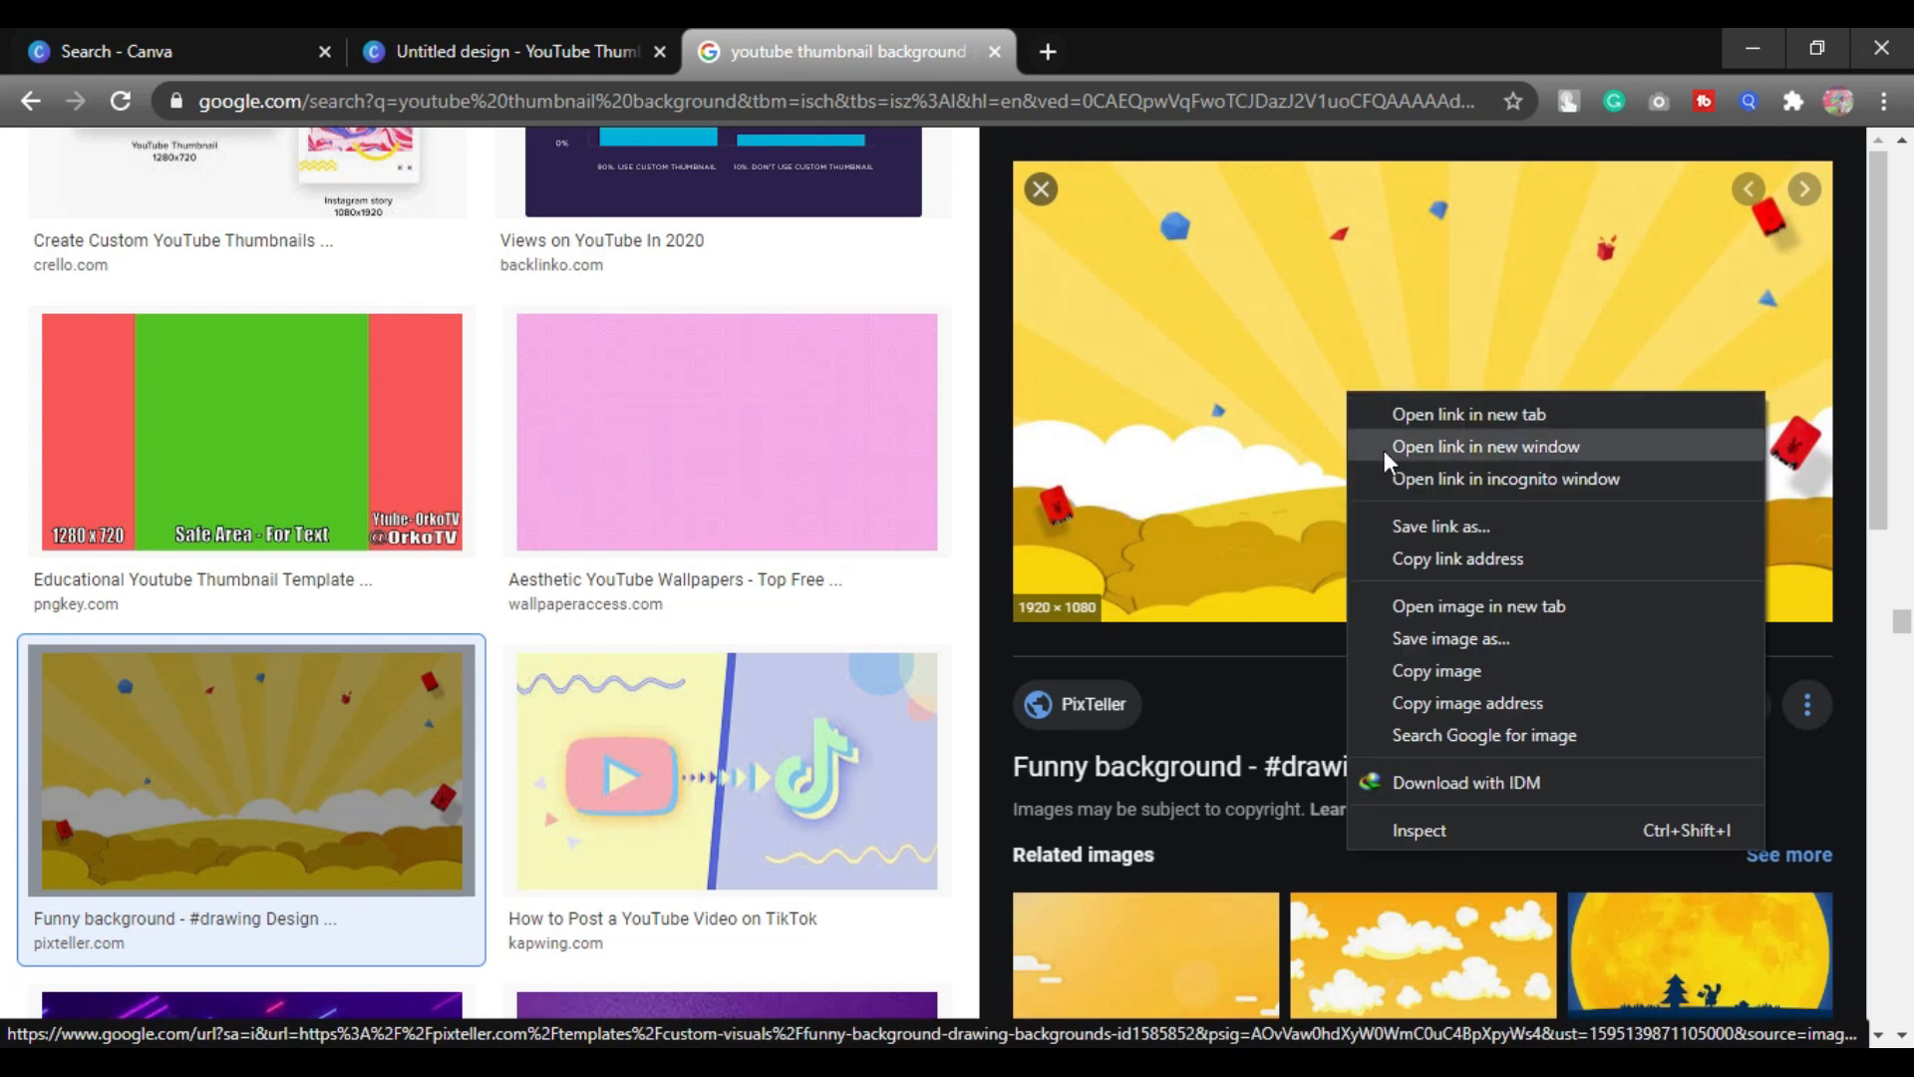
left_click(1434, 628)
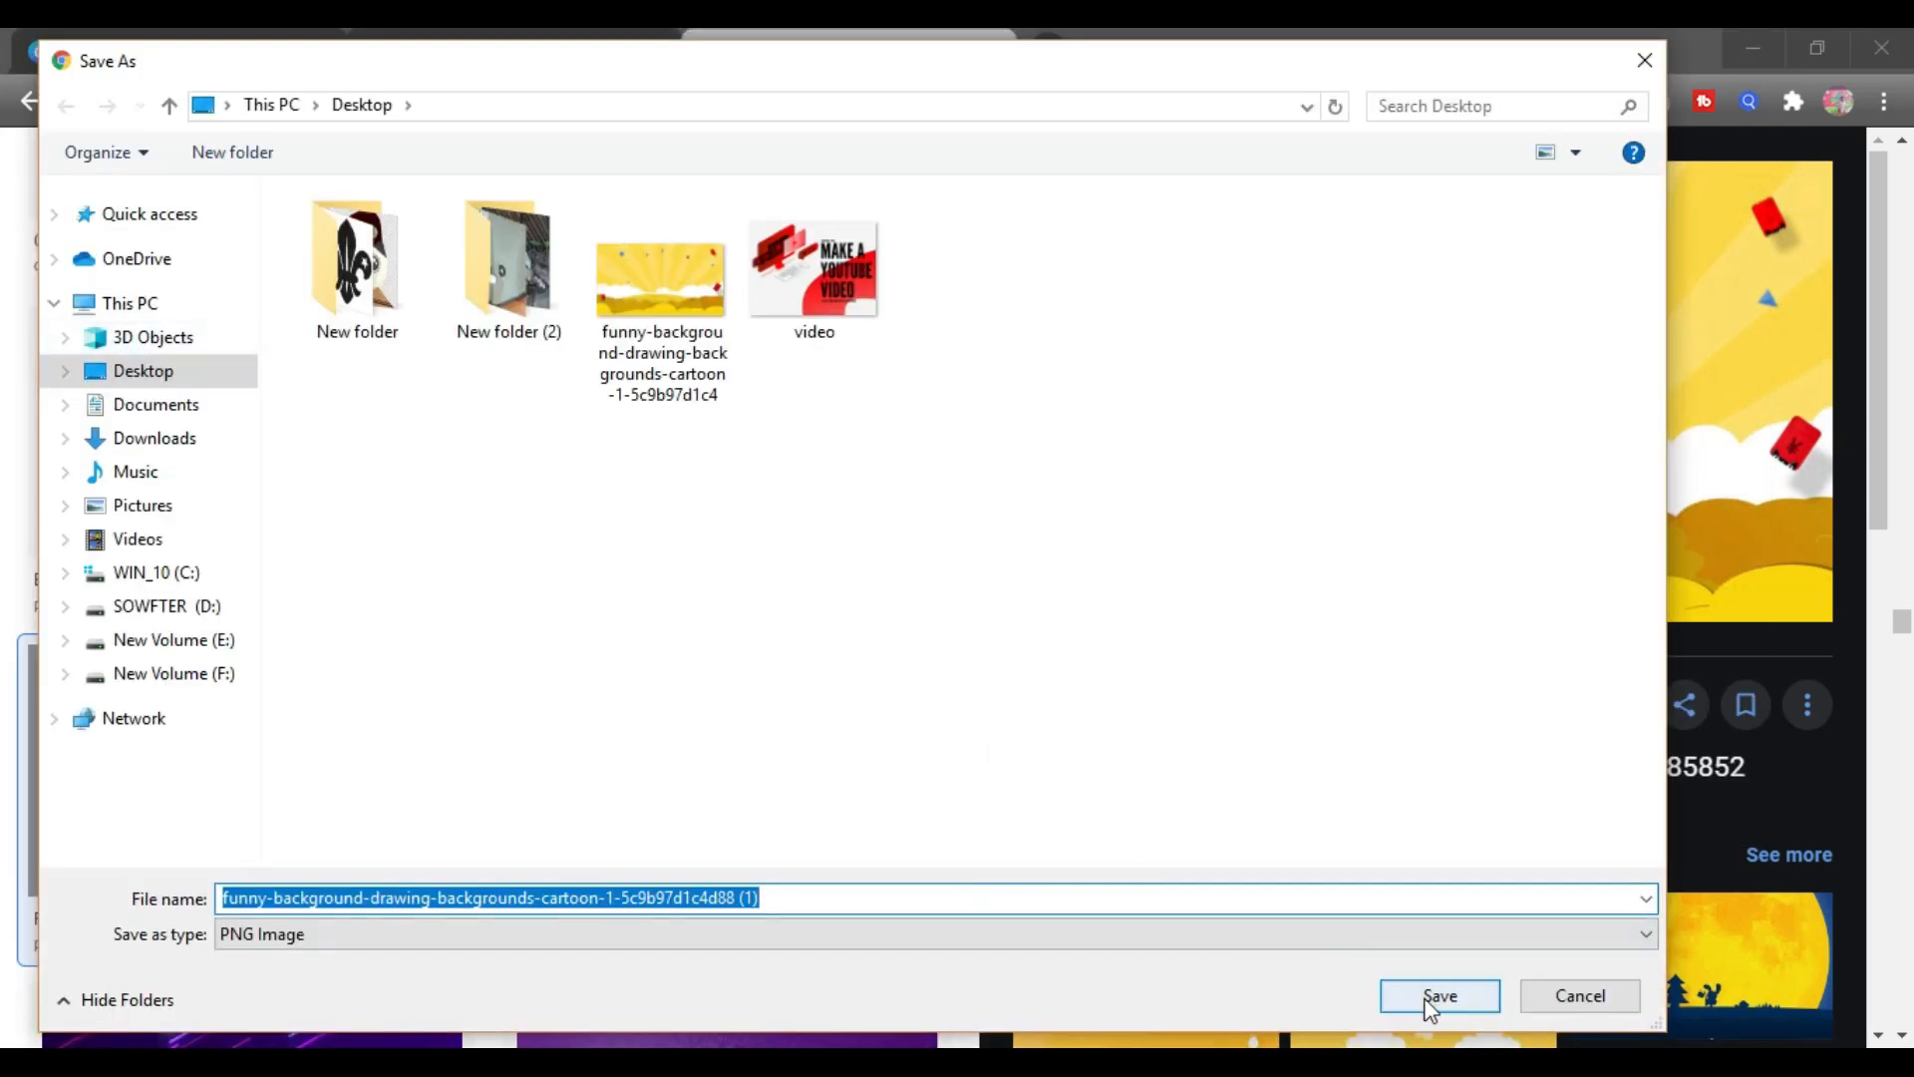
left_click(1414, 1001)
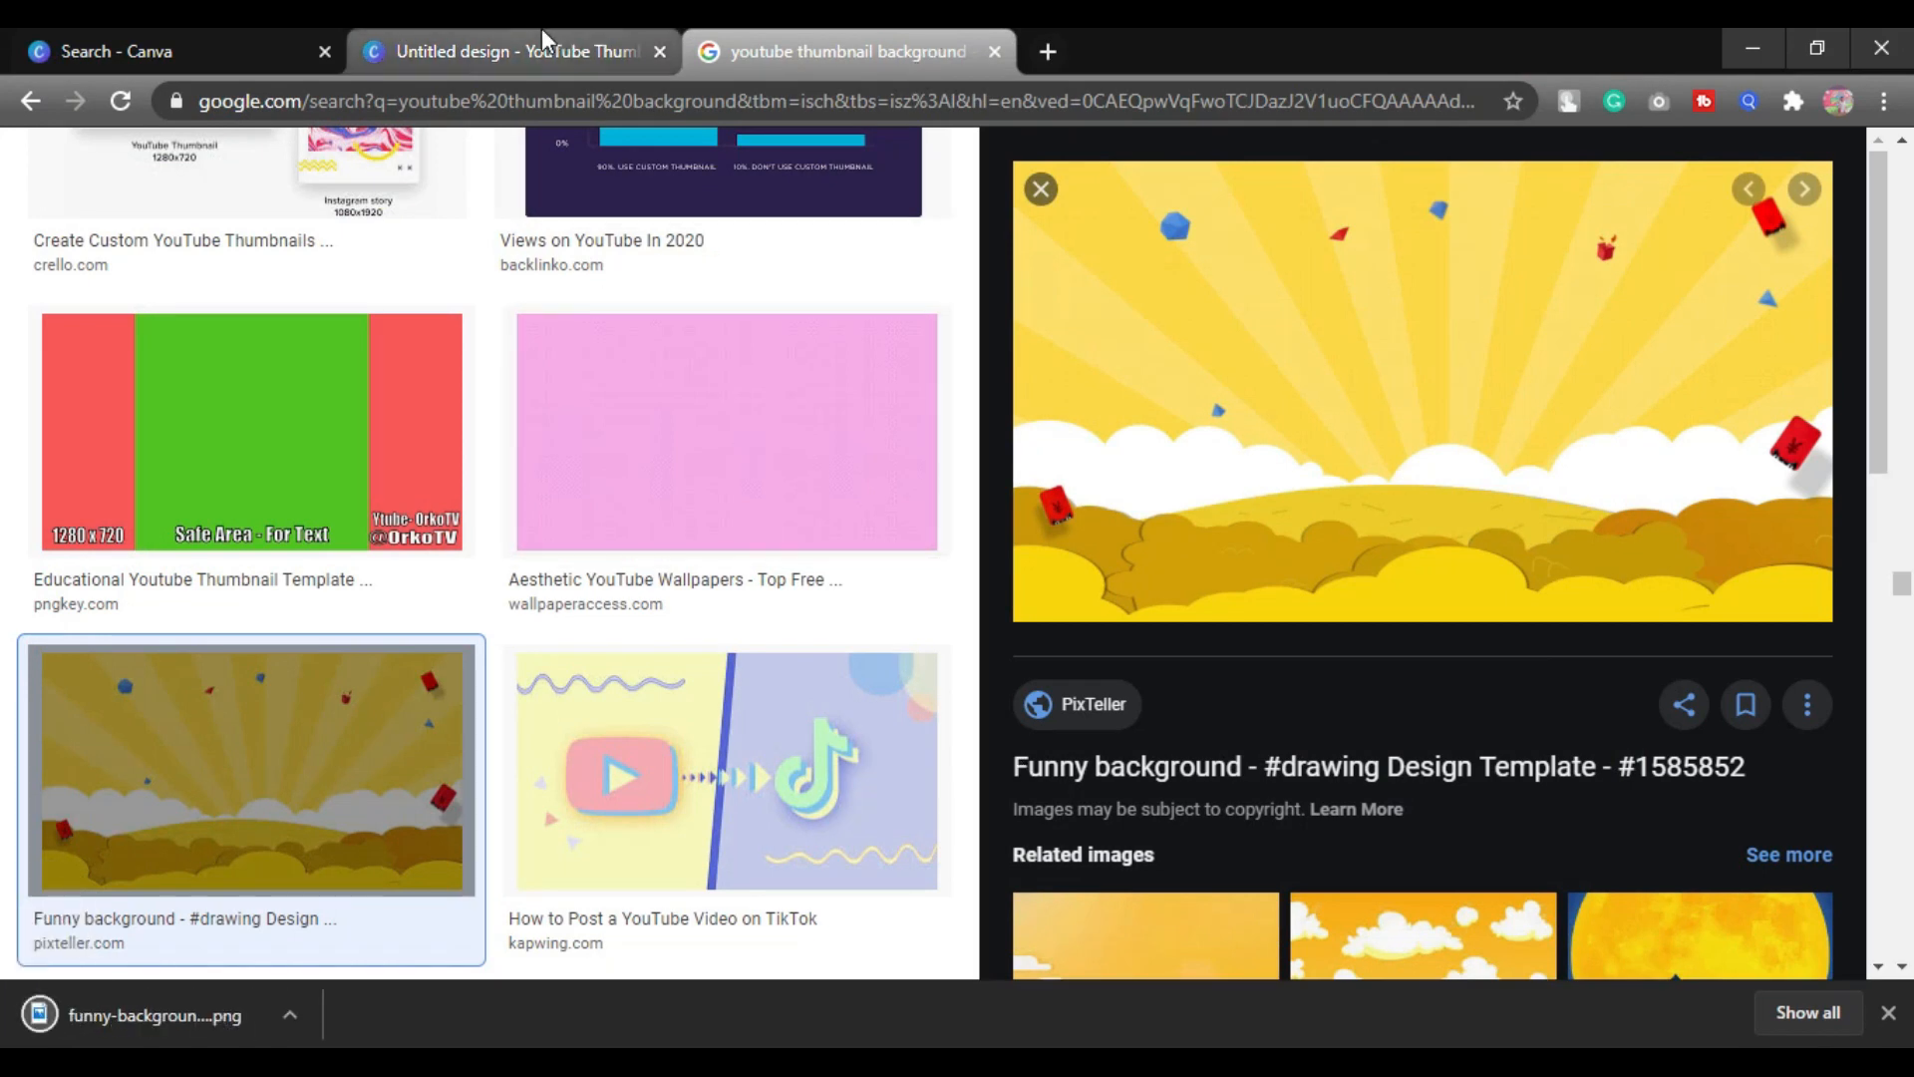
Switch to the Canva thumbnail design and delete the existing yellow background image from the uploads.
left_click(542, 30)
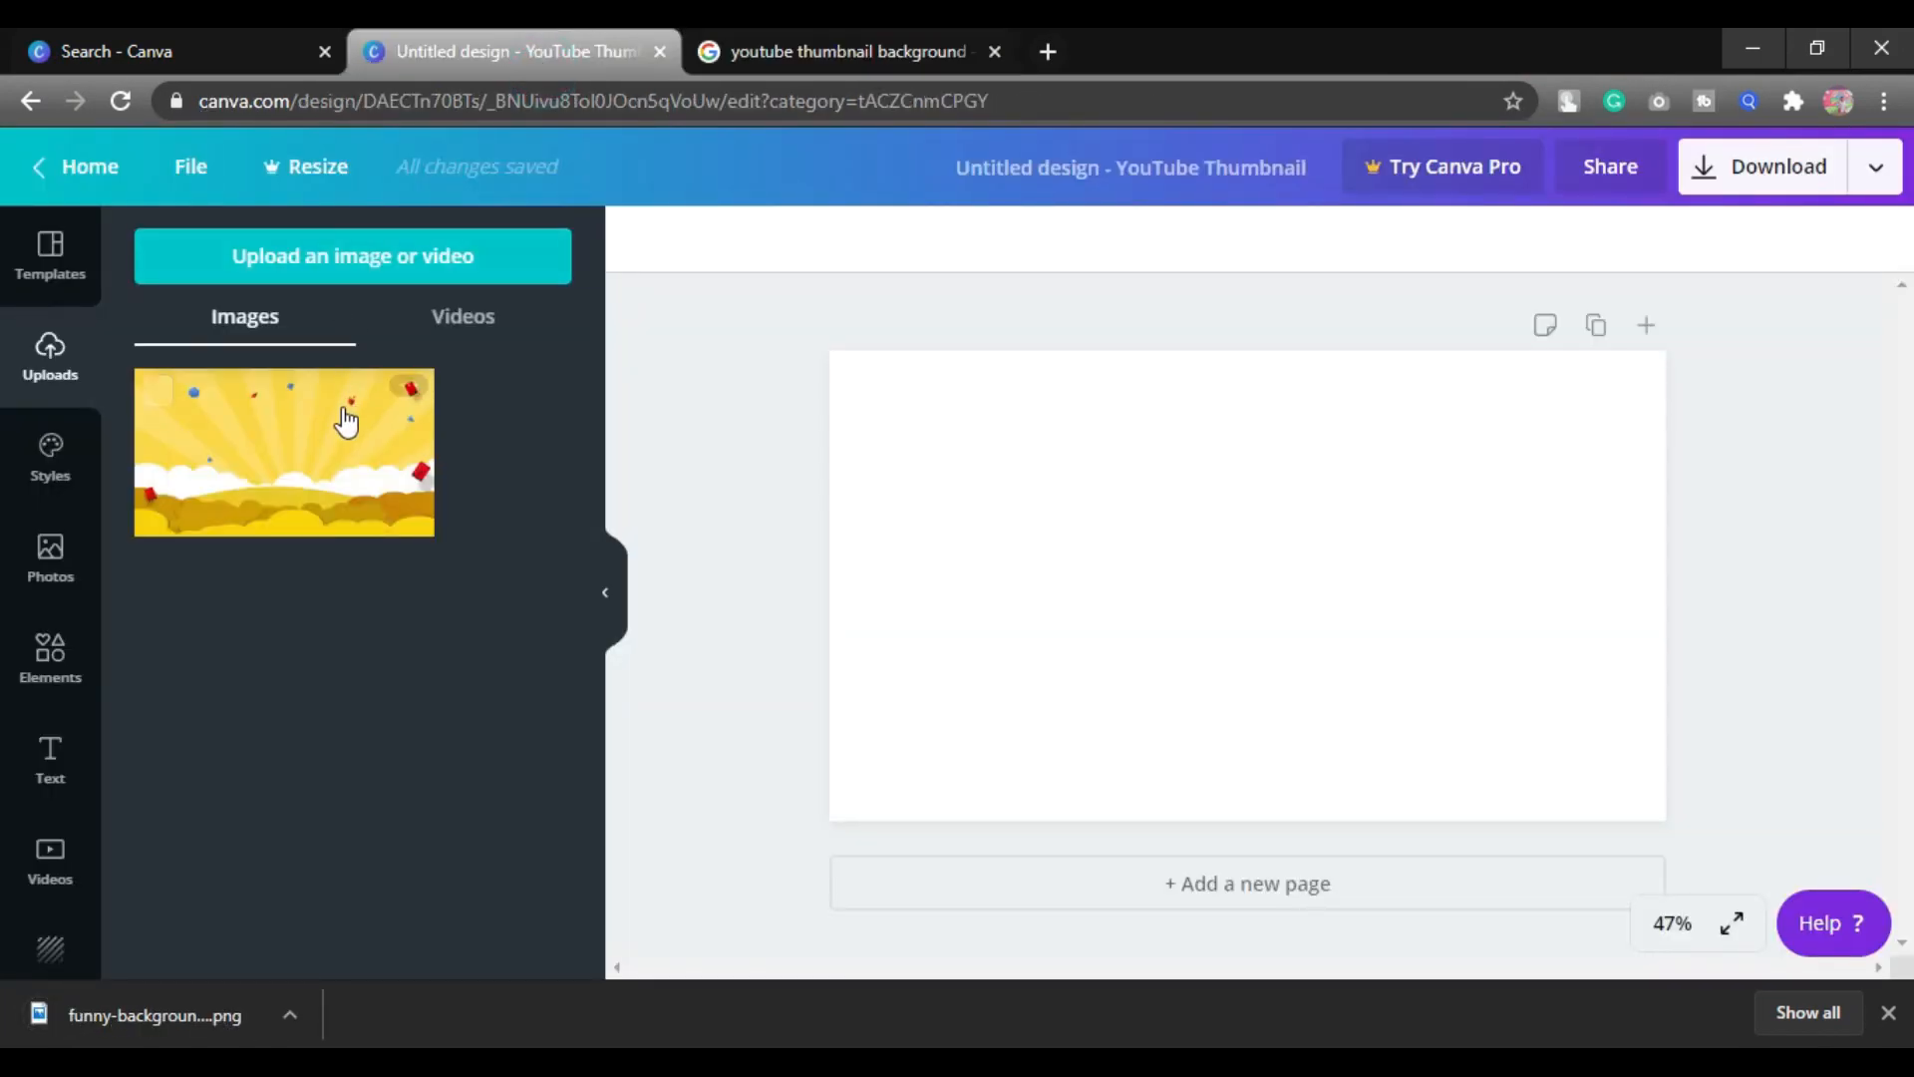
left_click(169, 395)
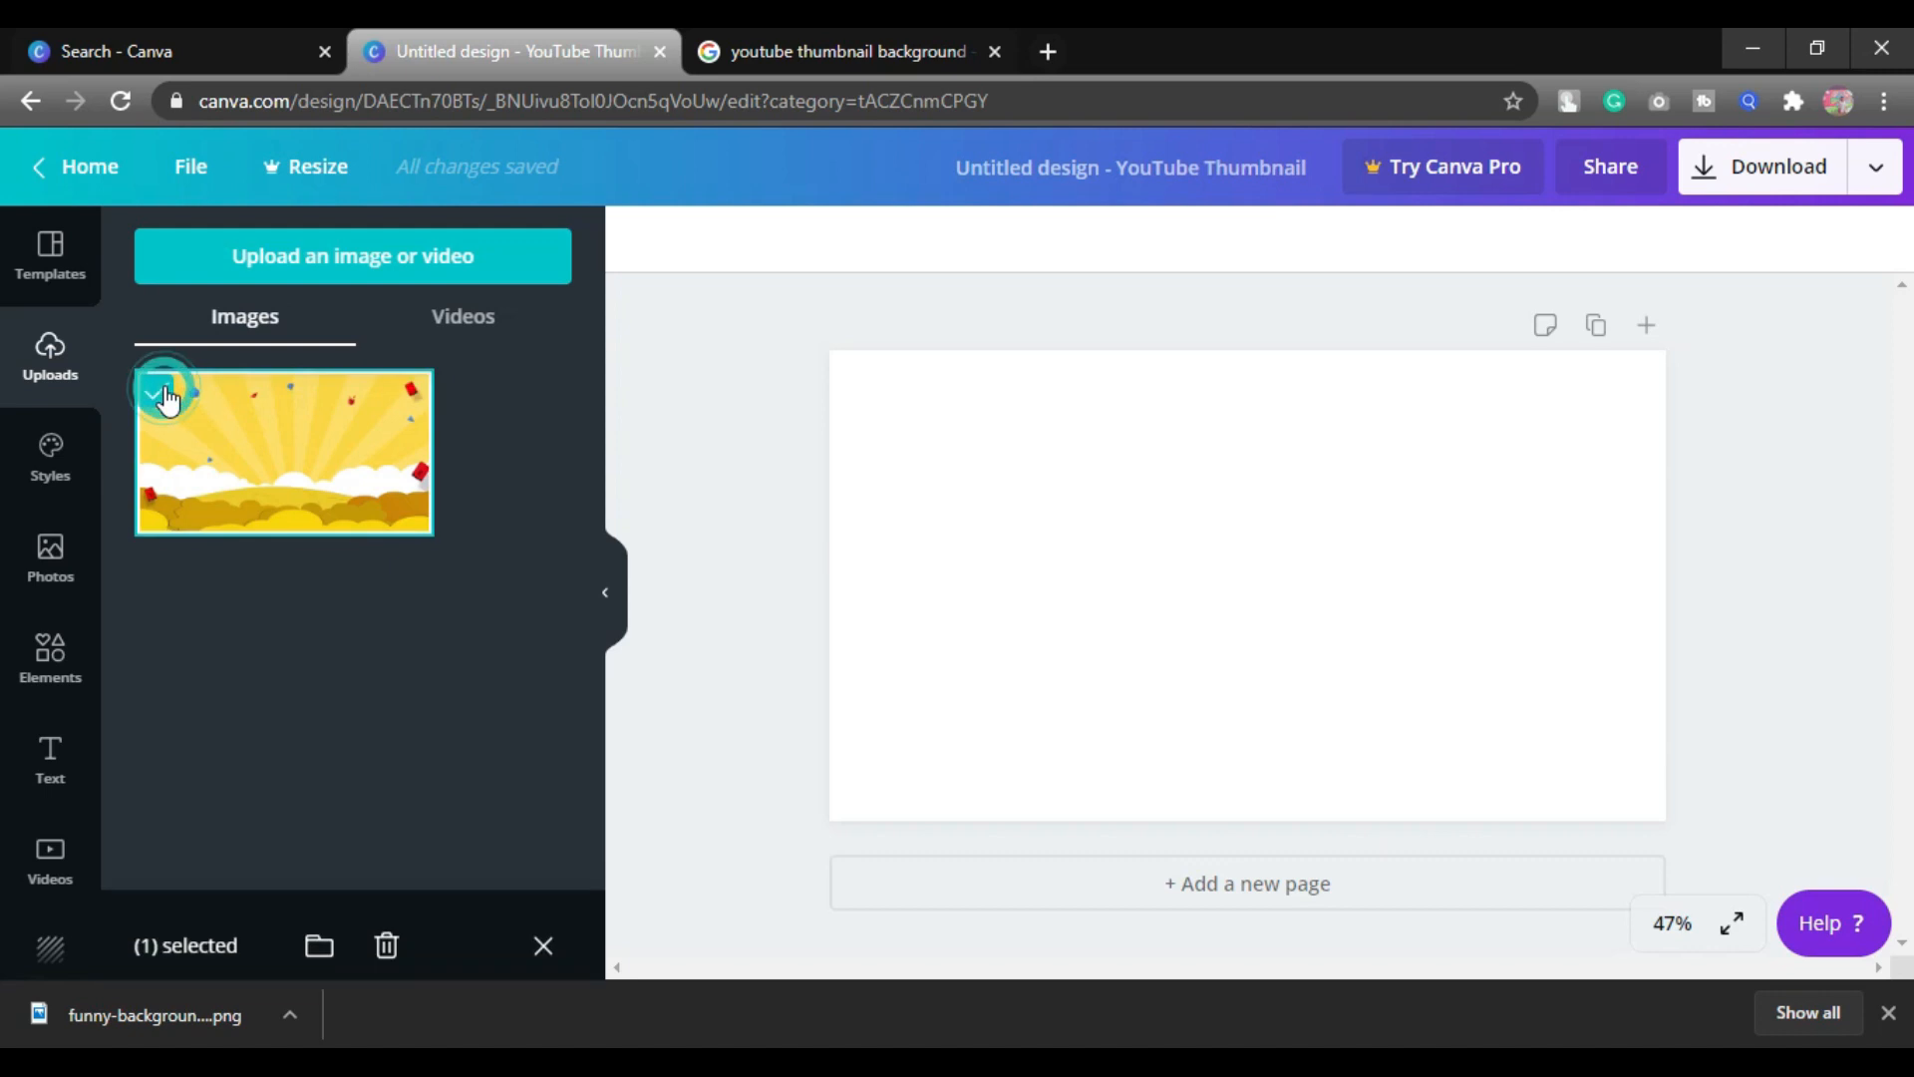
left_click(400, 925)
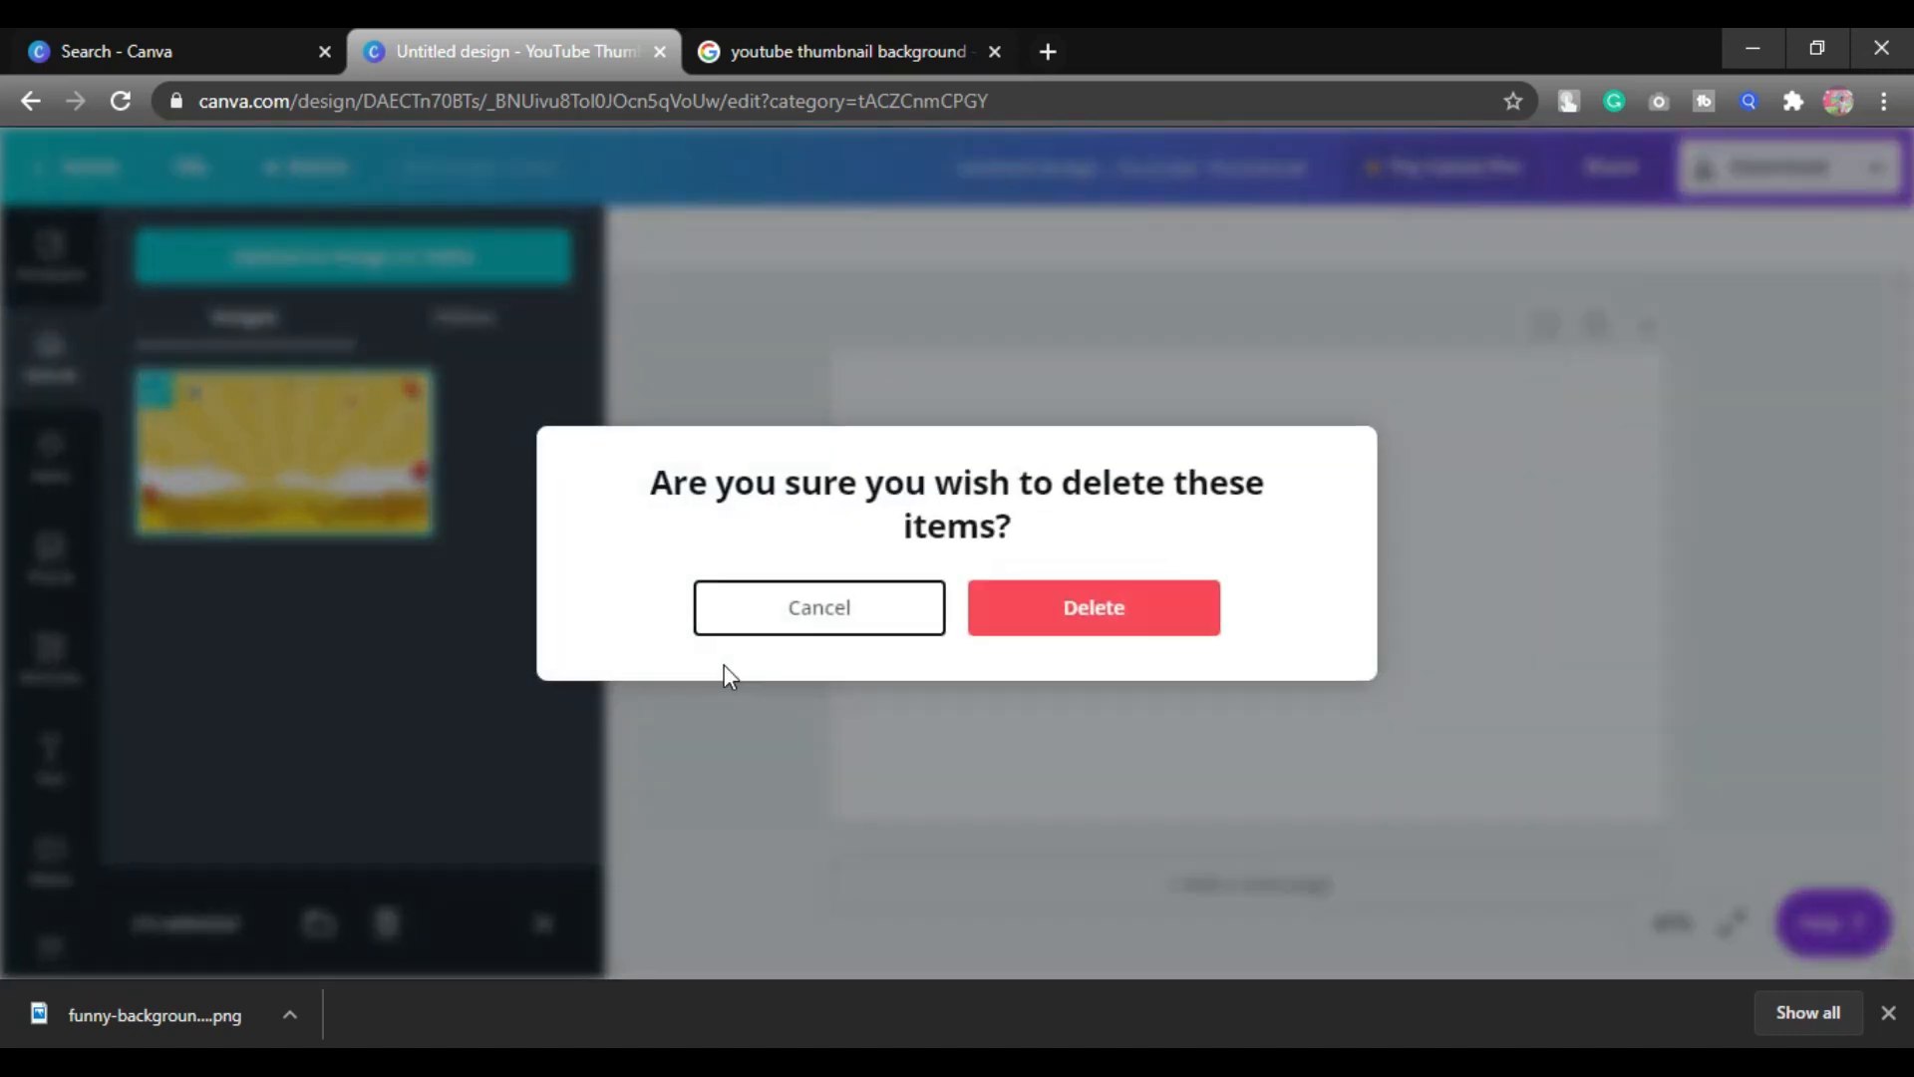
left_click(1055, 630)
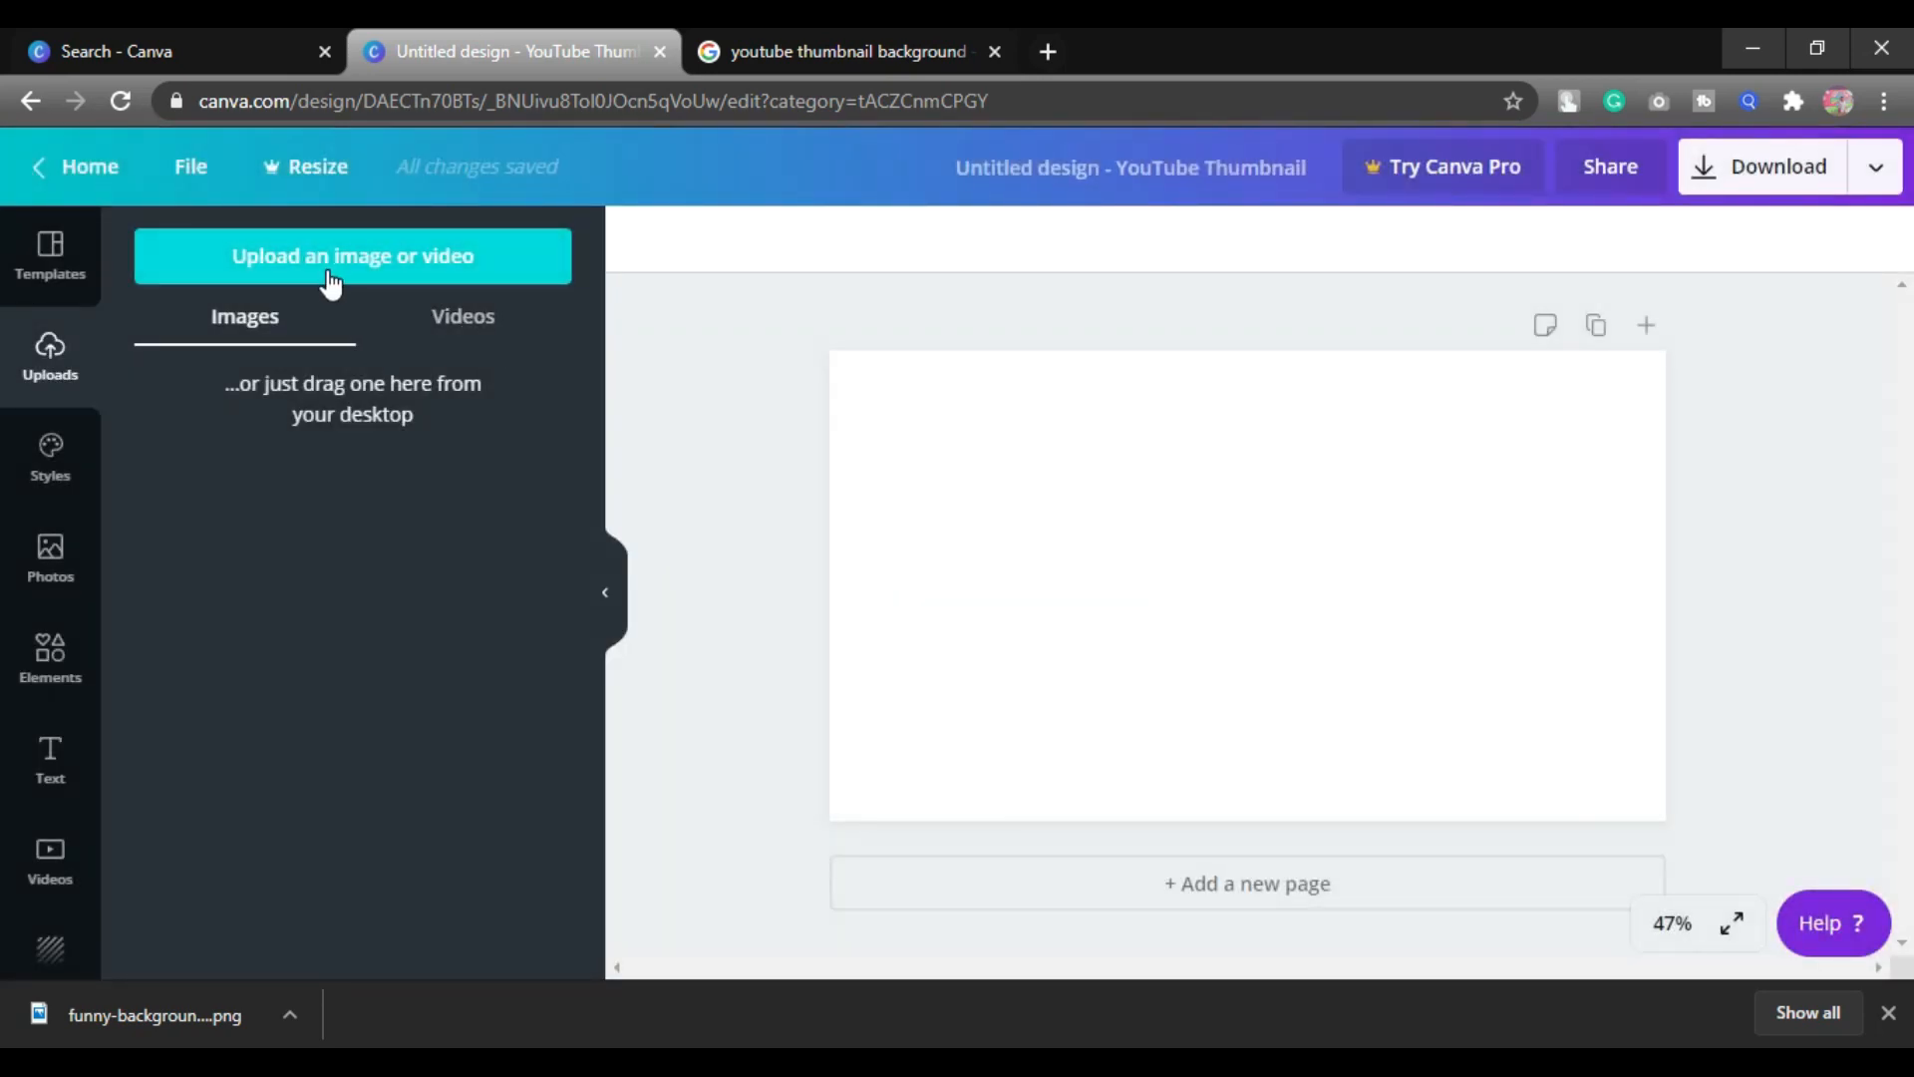
Upload funny-background-drawing-backgrounds-cartoon-1-5c9b97d1c4d88 (1) from the computer's Desktop.
left_click(313, 284)
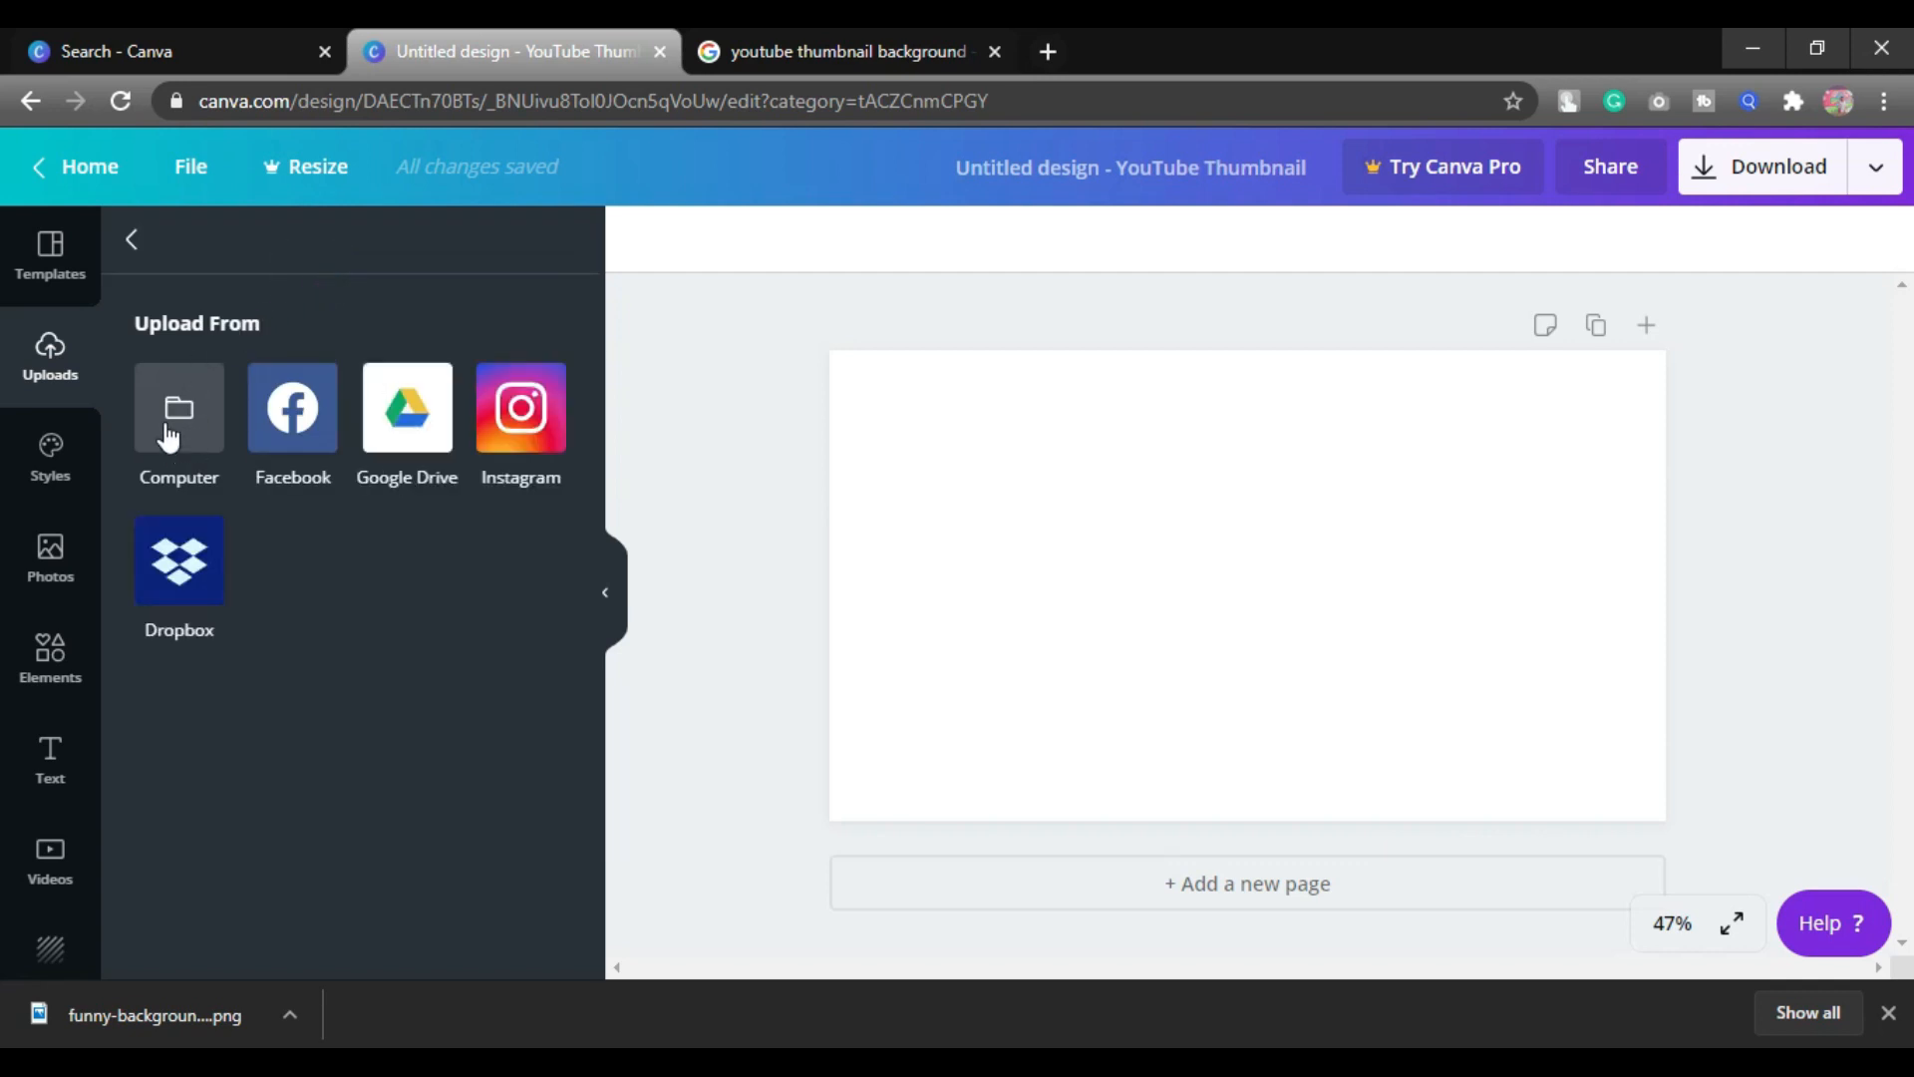
left_click(178, 427)
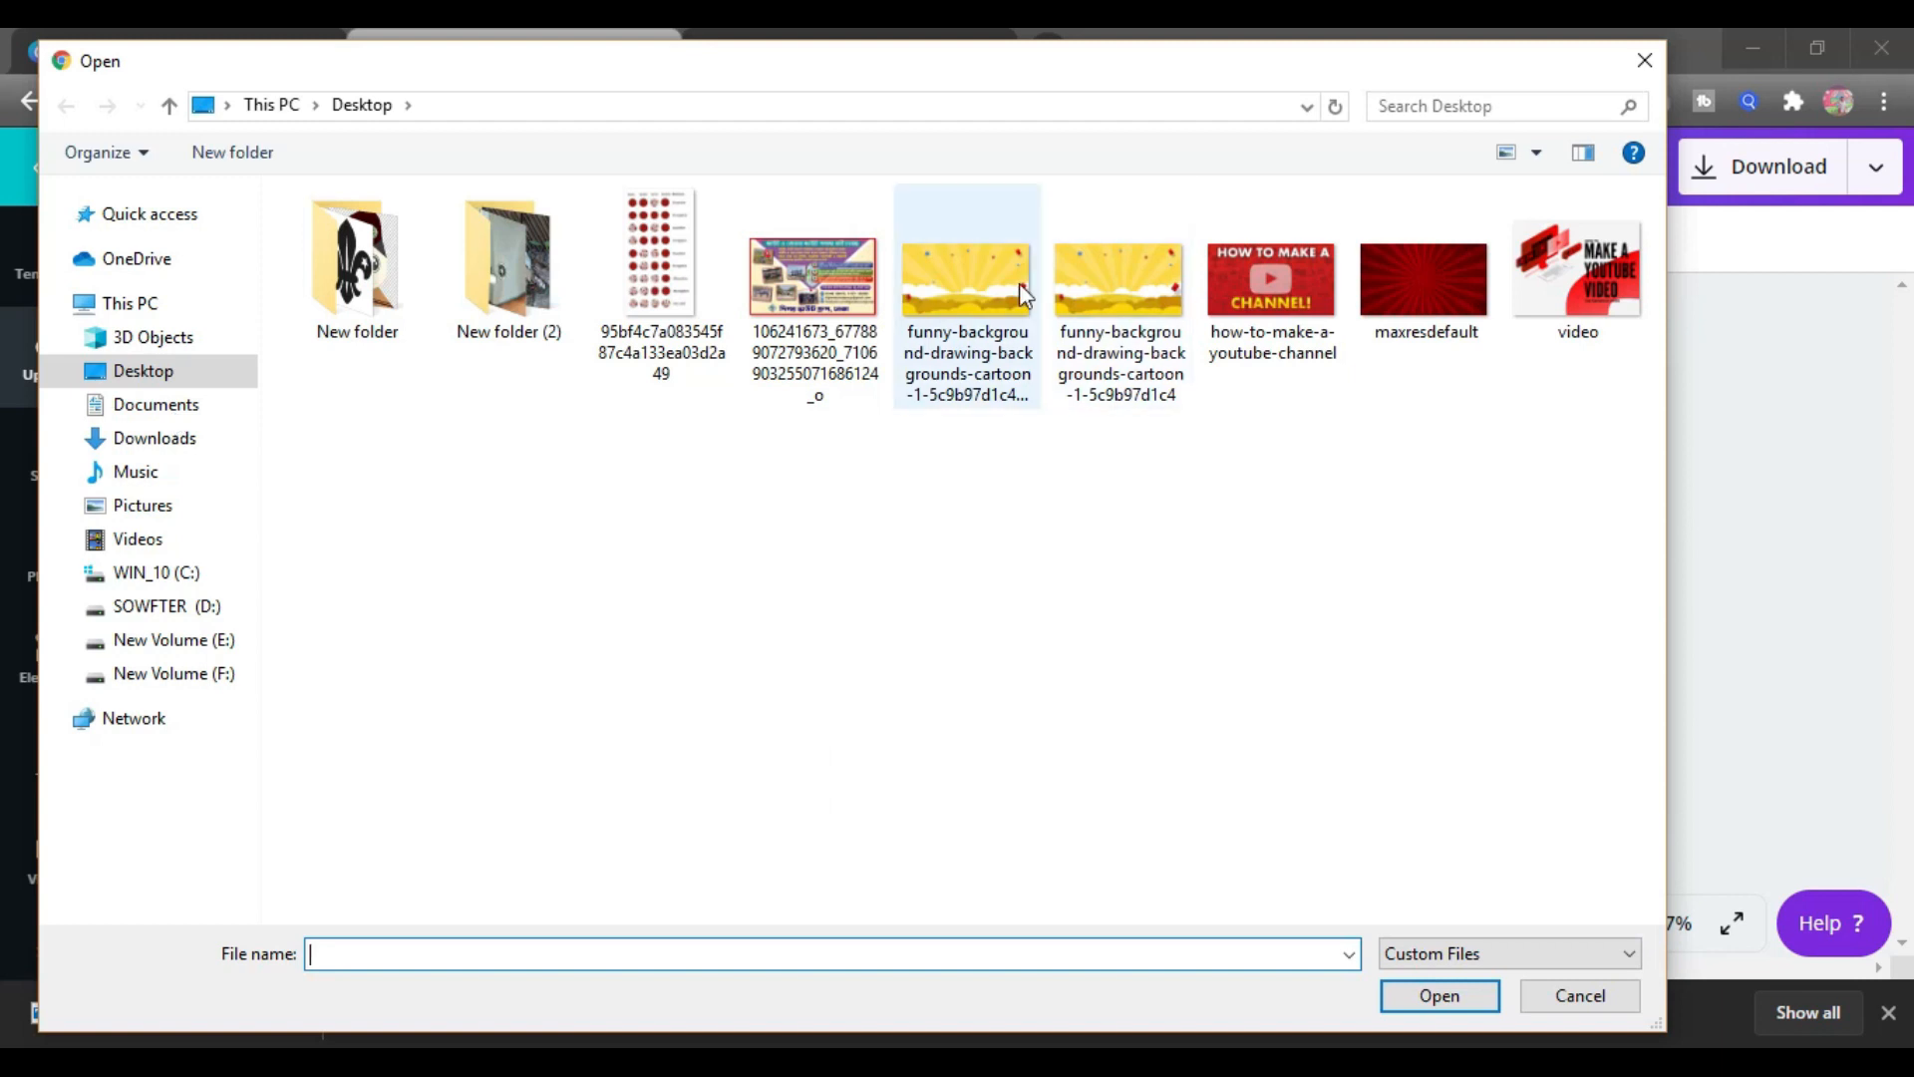
left_click(959, 307)
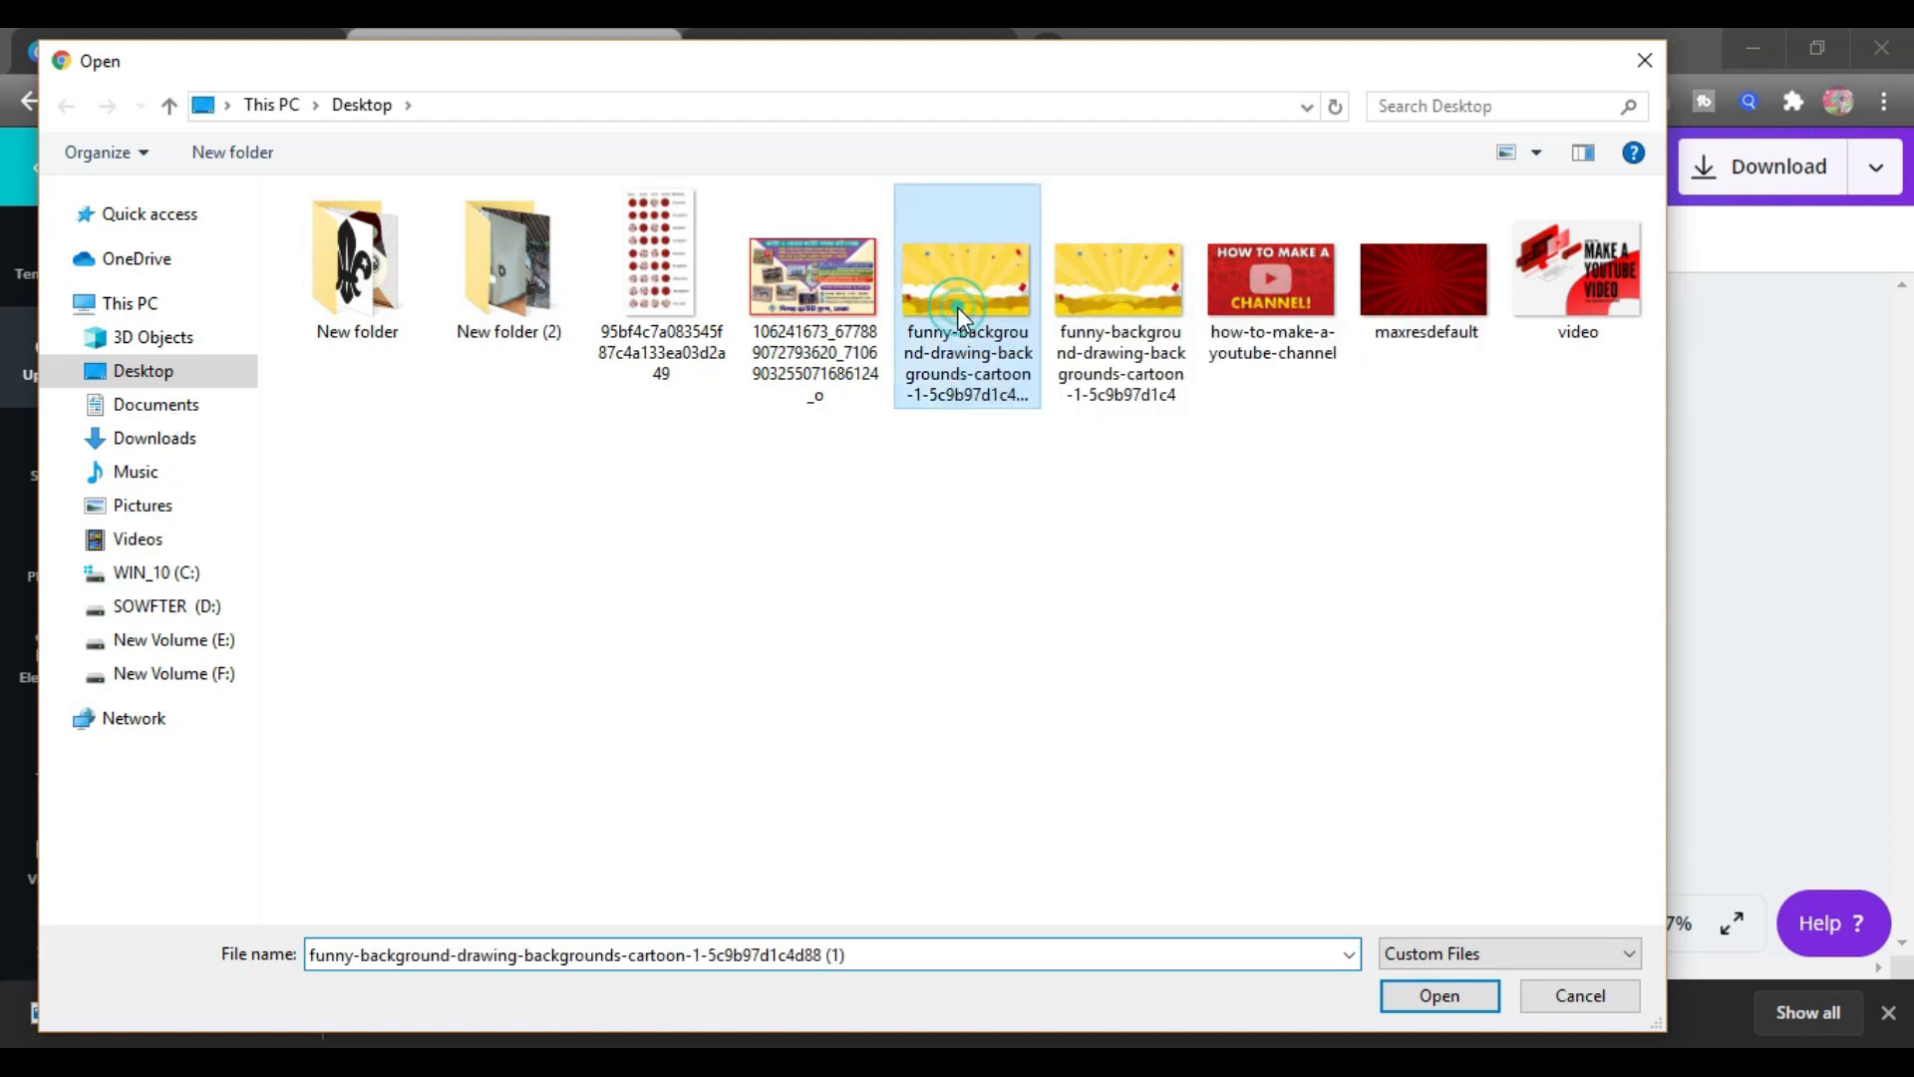
left_click(1456, 1002)
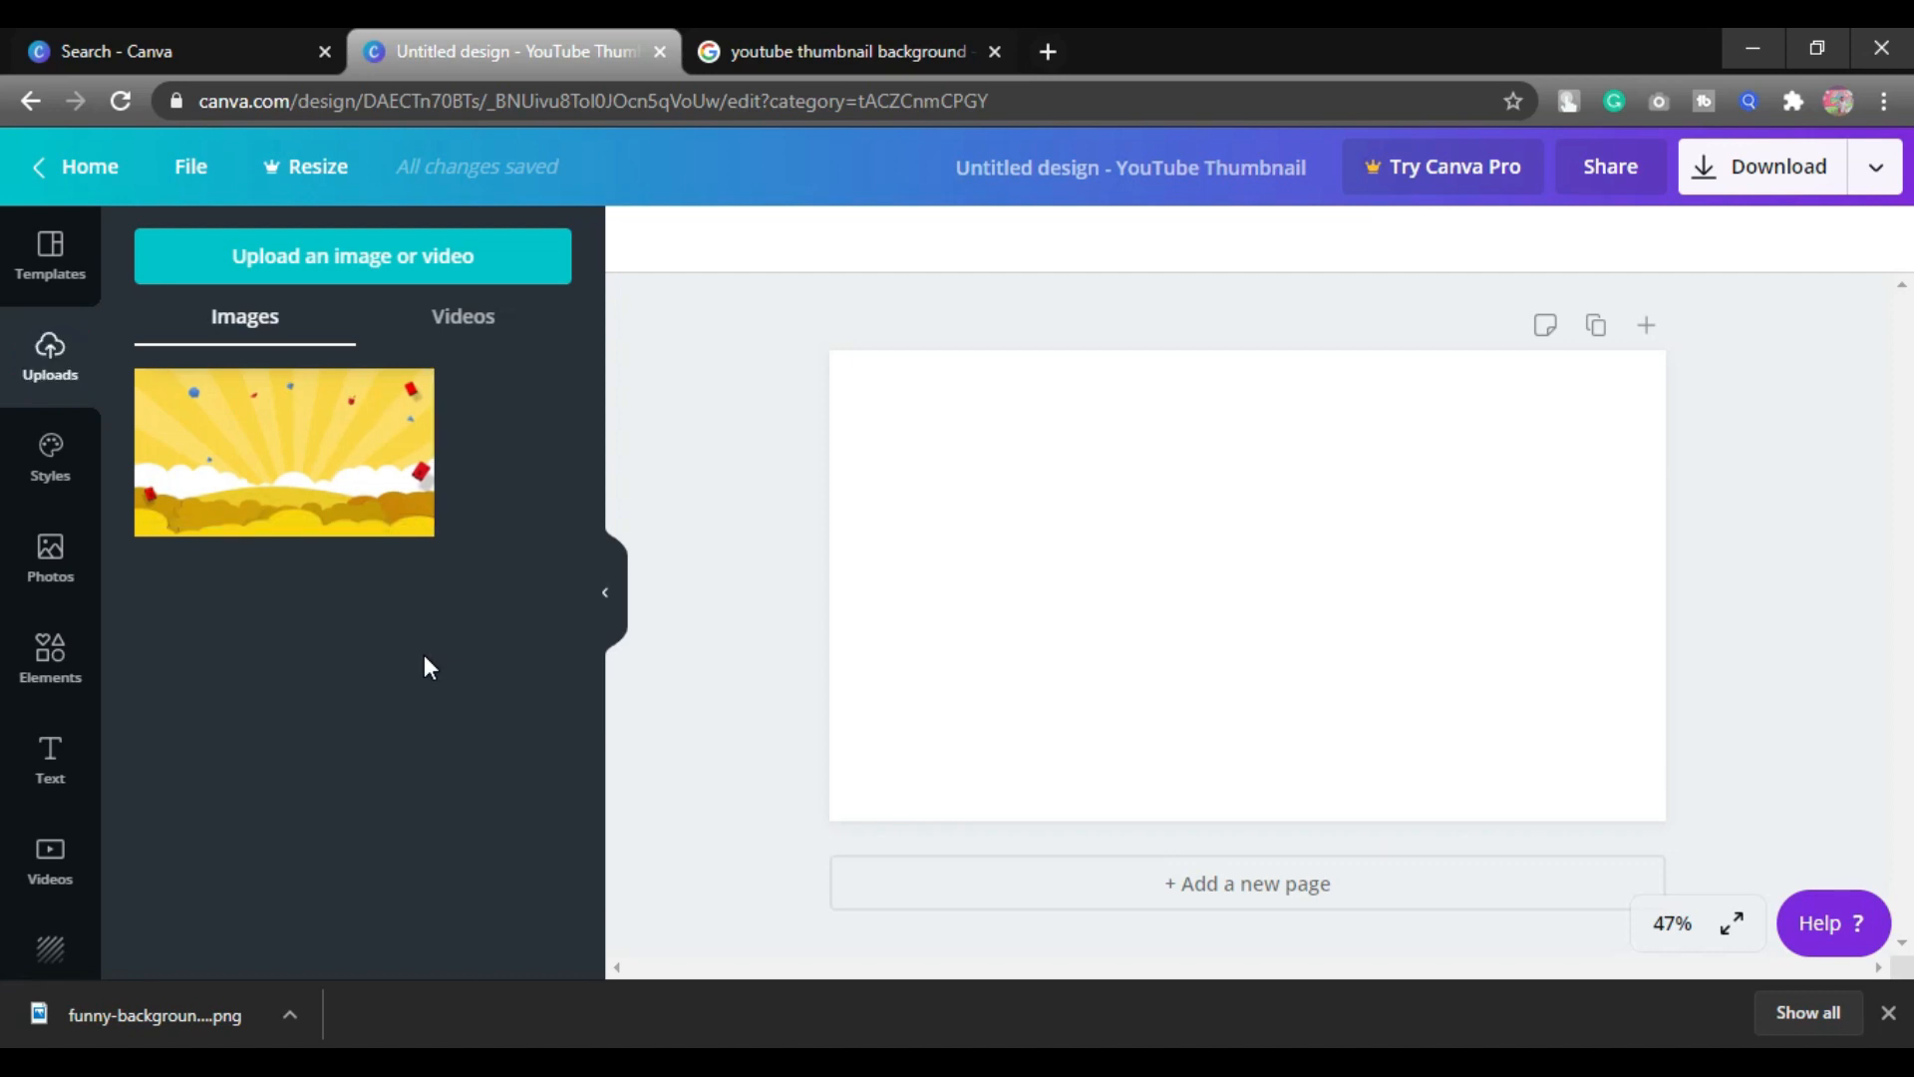
Place the uploaded yellow background on the blank page and enlarge it to fill the whole canvas.
left_click(309, 489)
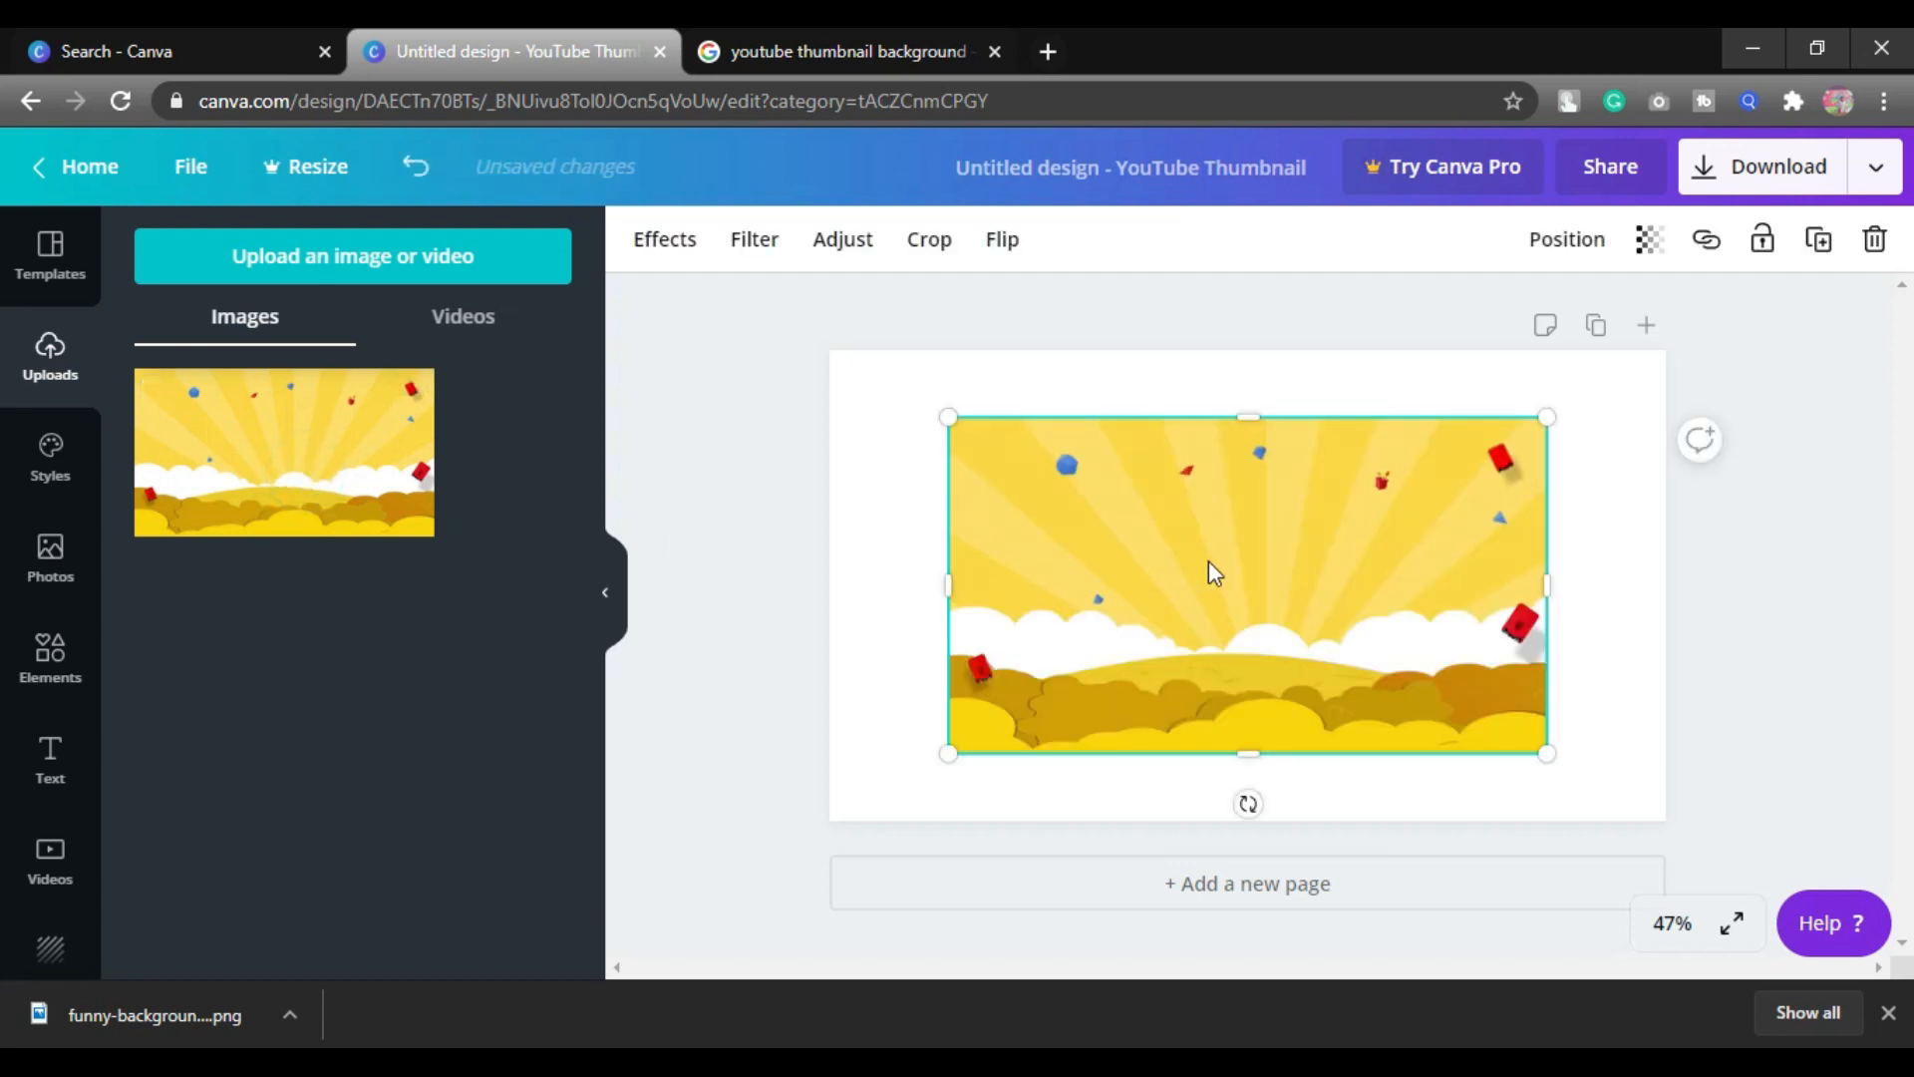
left_click_drag(1269, 585, 1165, 531)
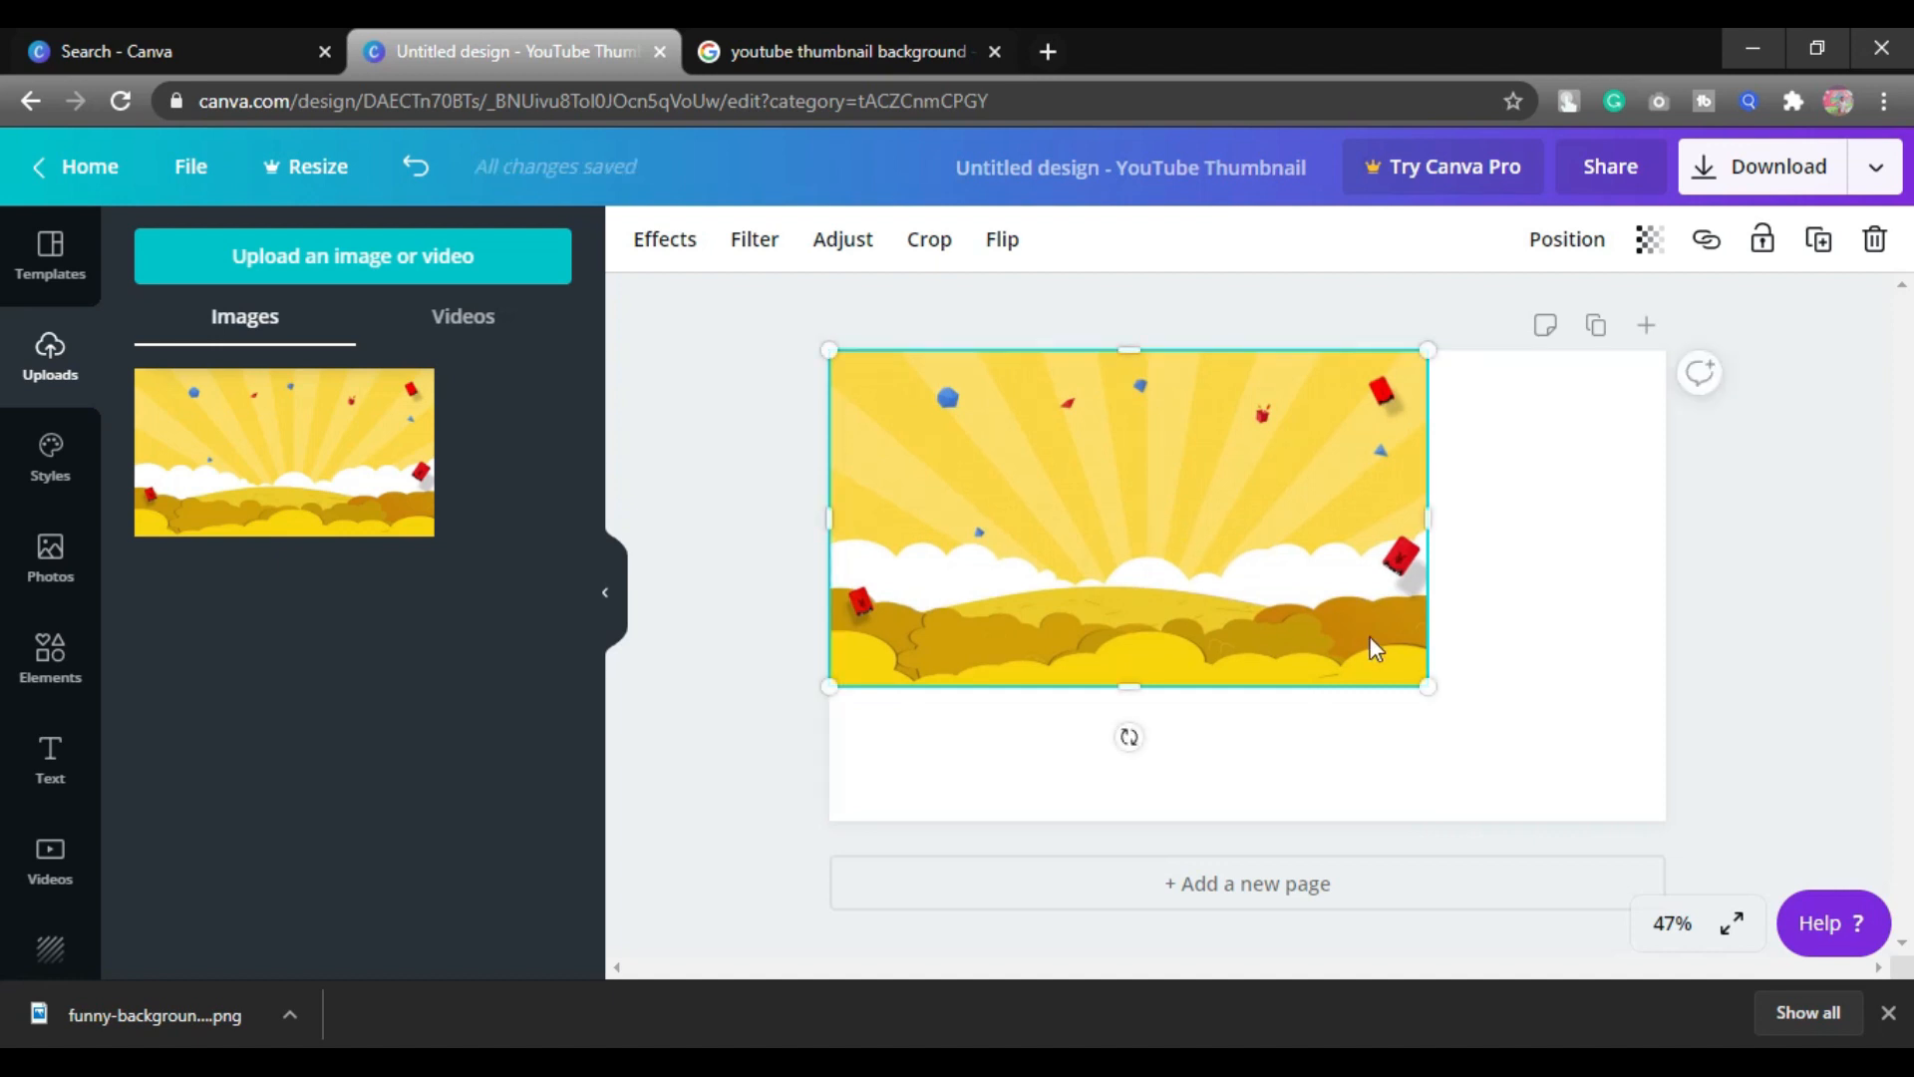
left_click_drag(1430, 686, 1696, 809)
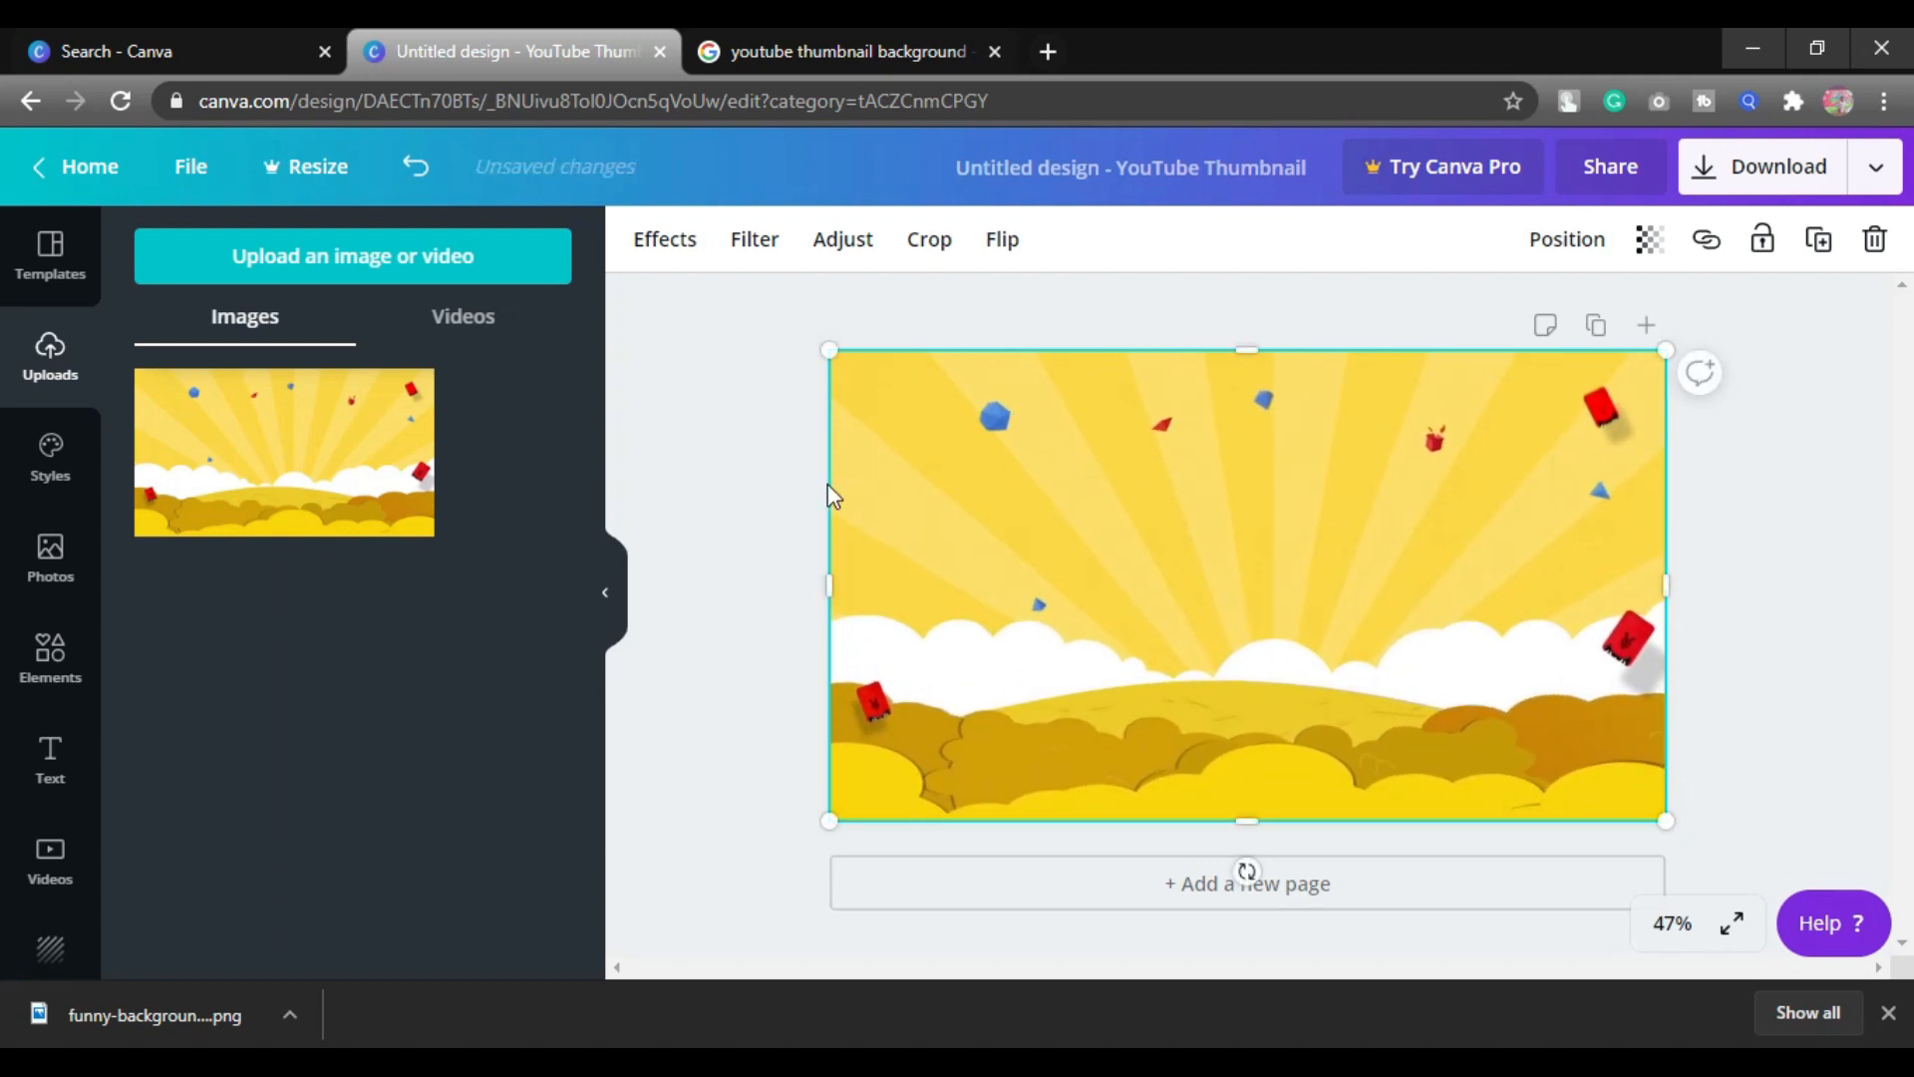
left_click(796, 595)
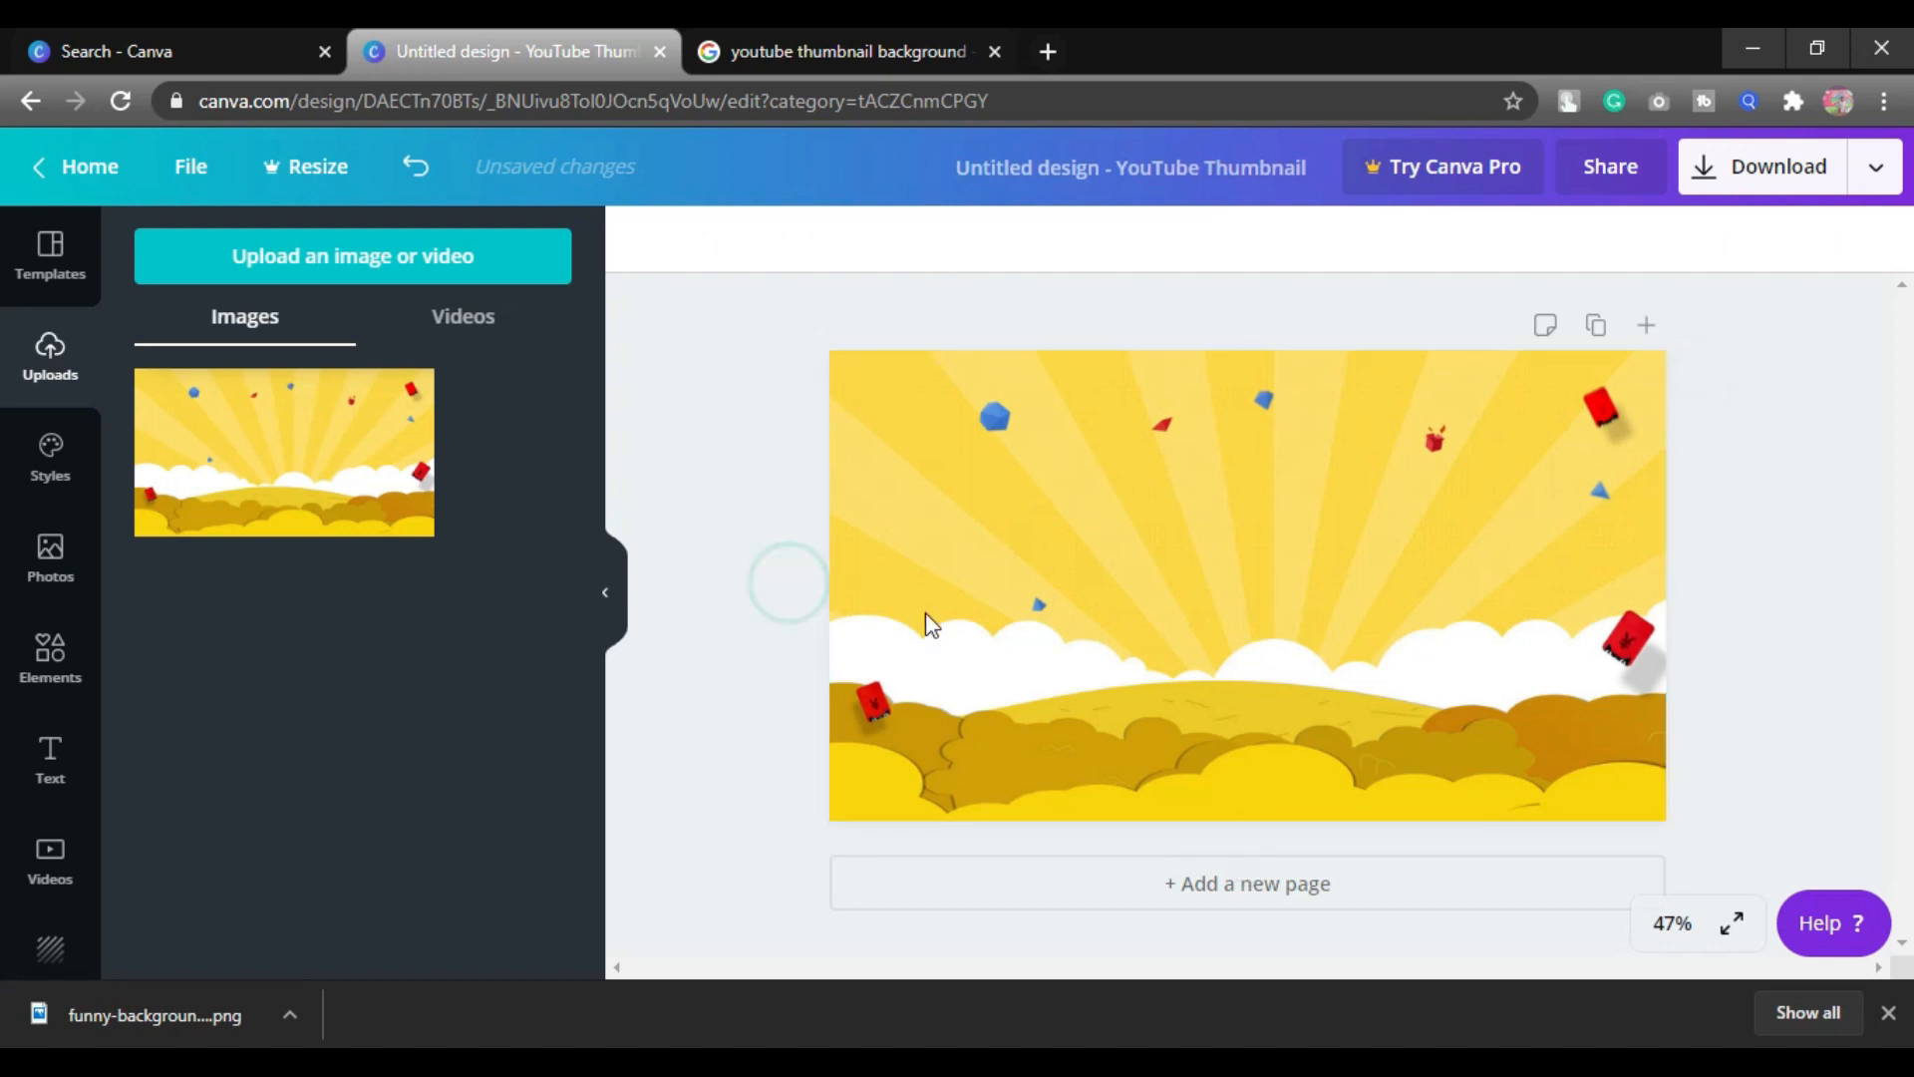
Lower the background image's Transparency value from full opacity so that its colours look paler.
left_click(615, 599)
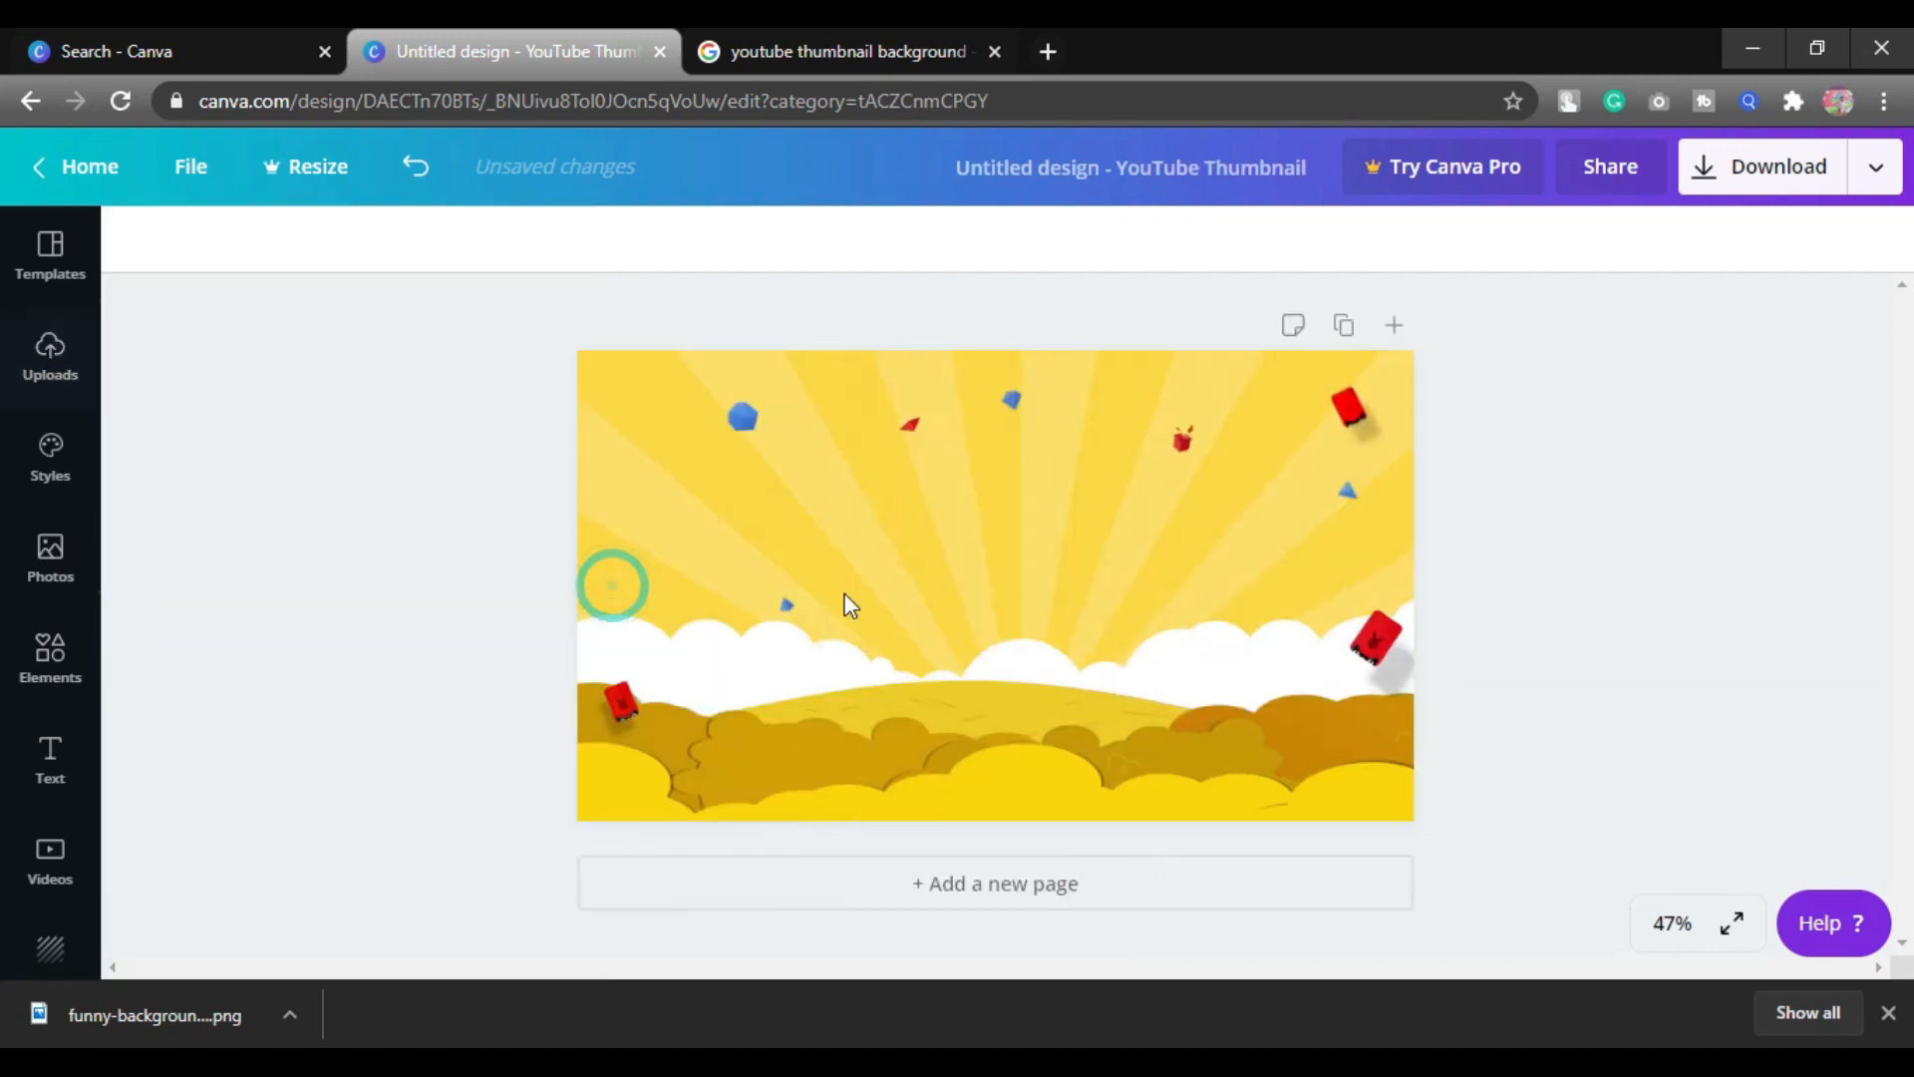
left_click(1030, 610)
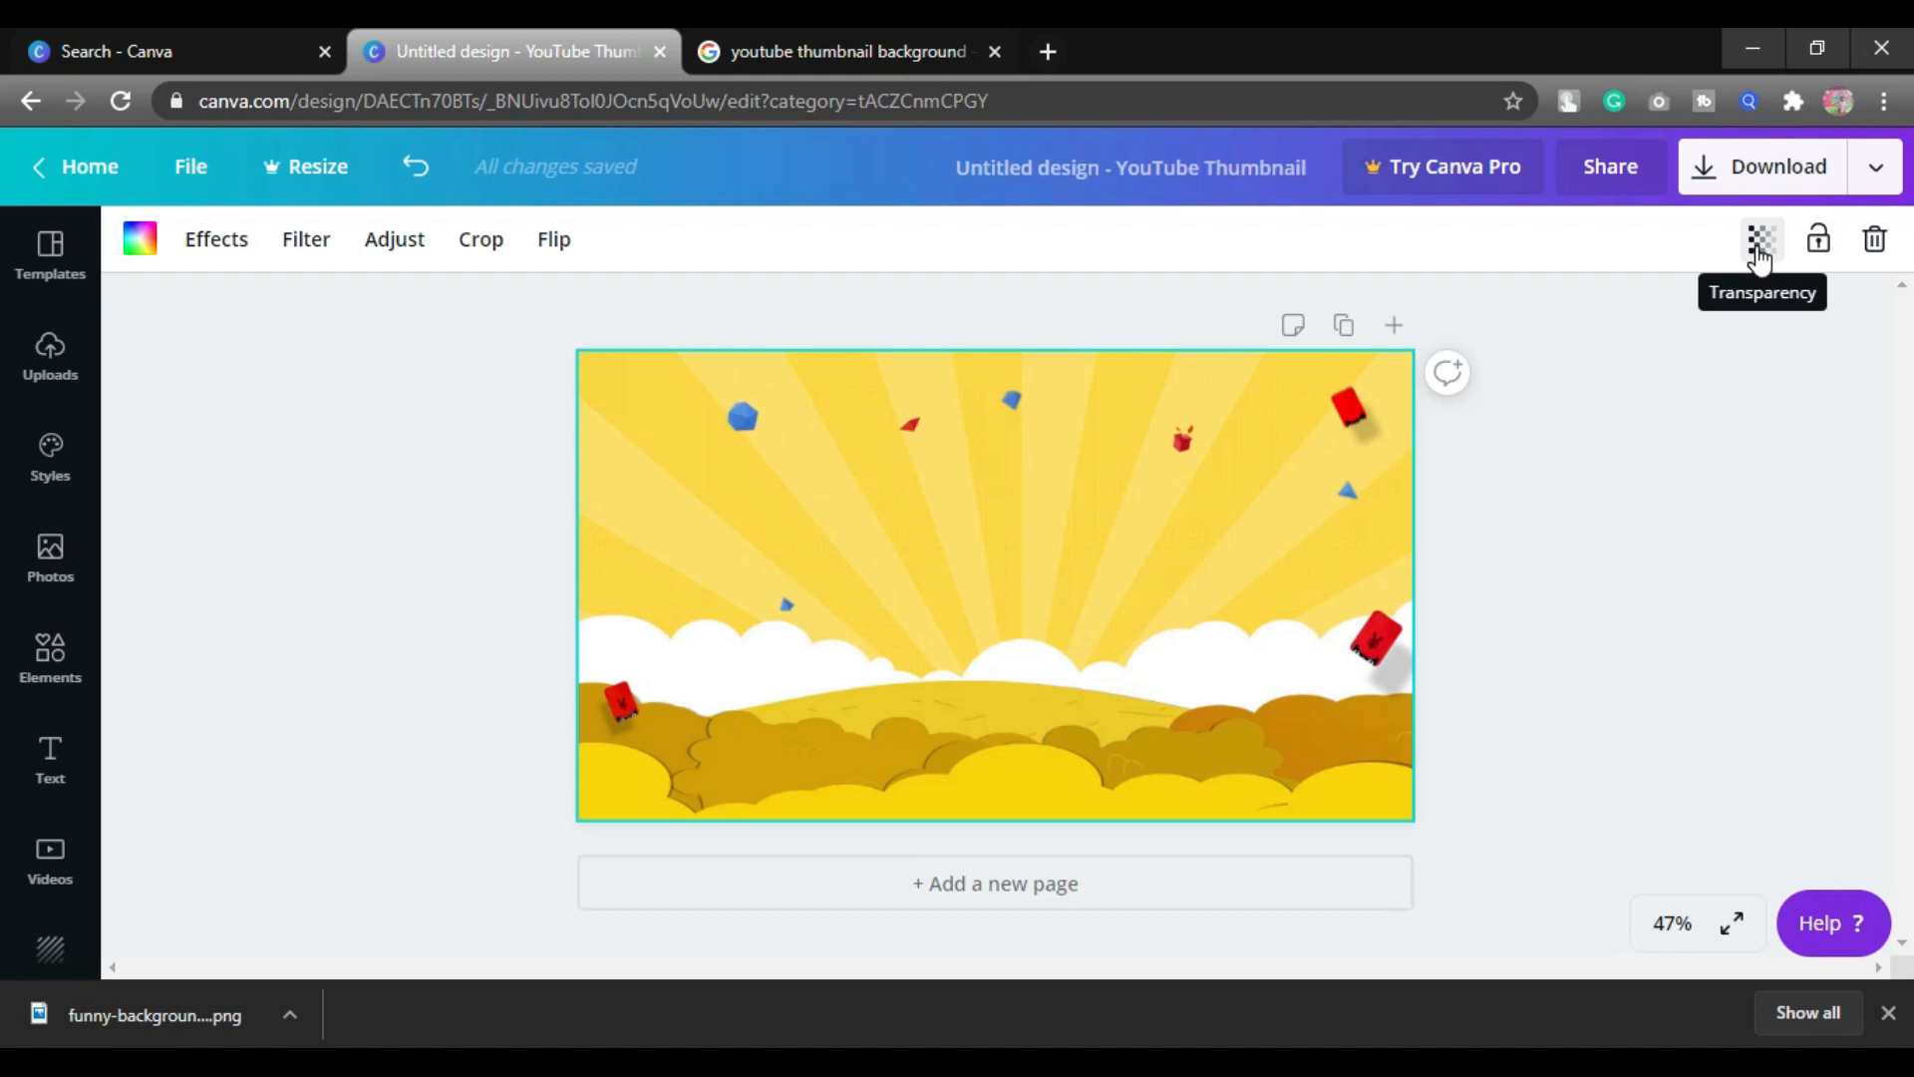
left_click(1757, 249)
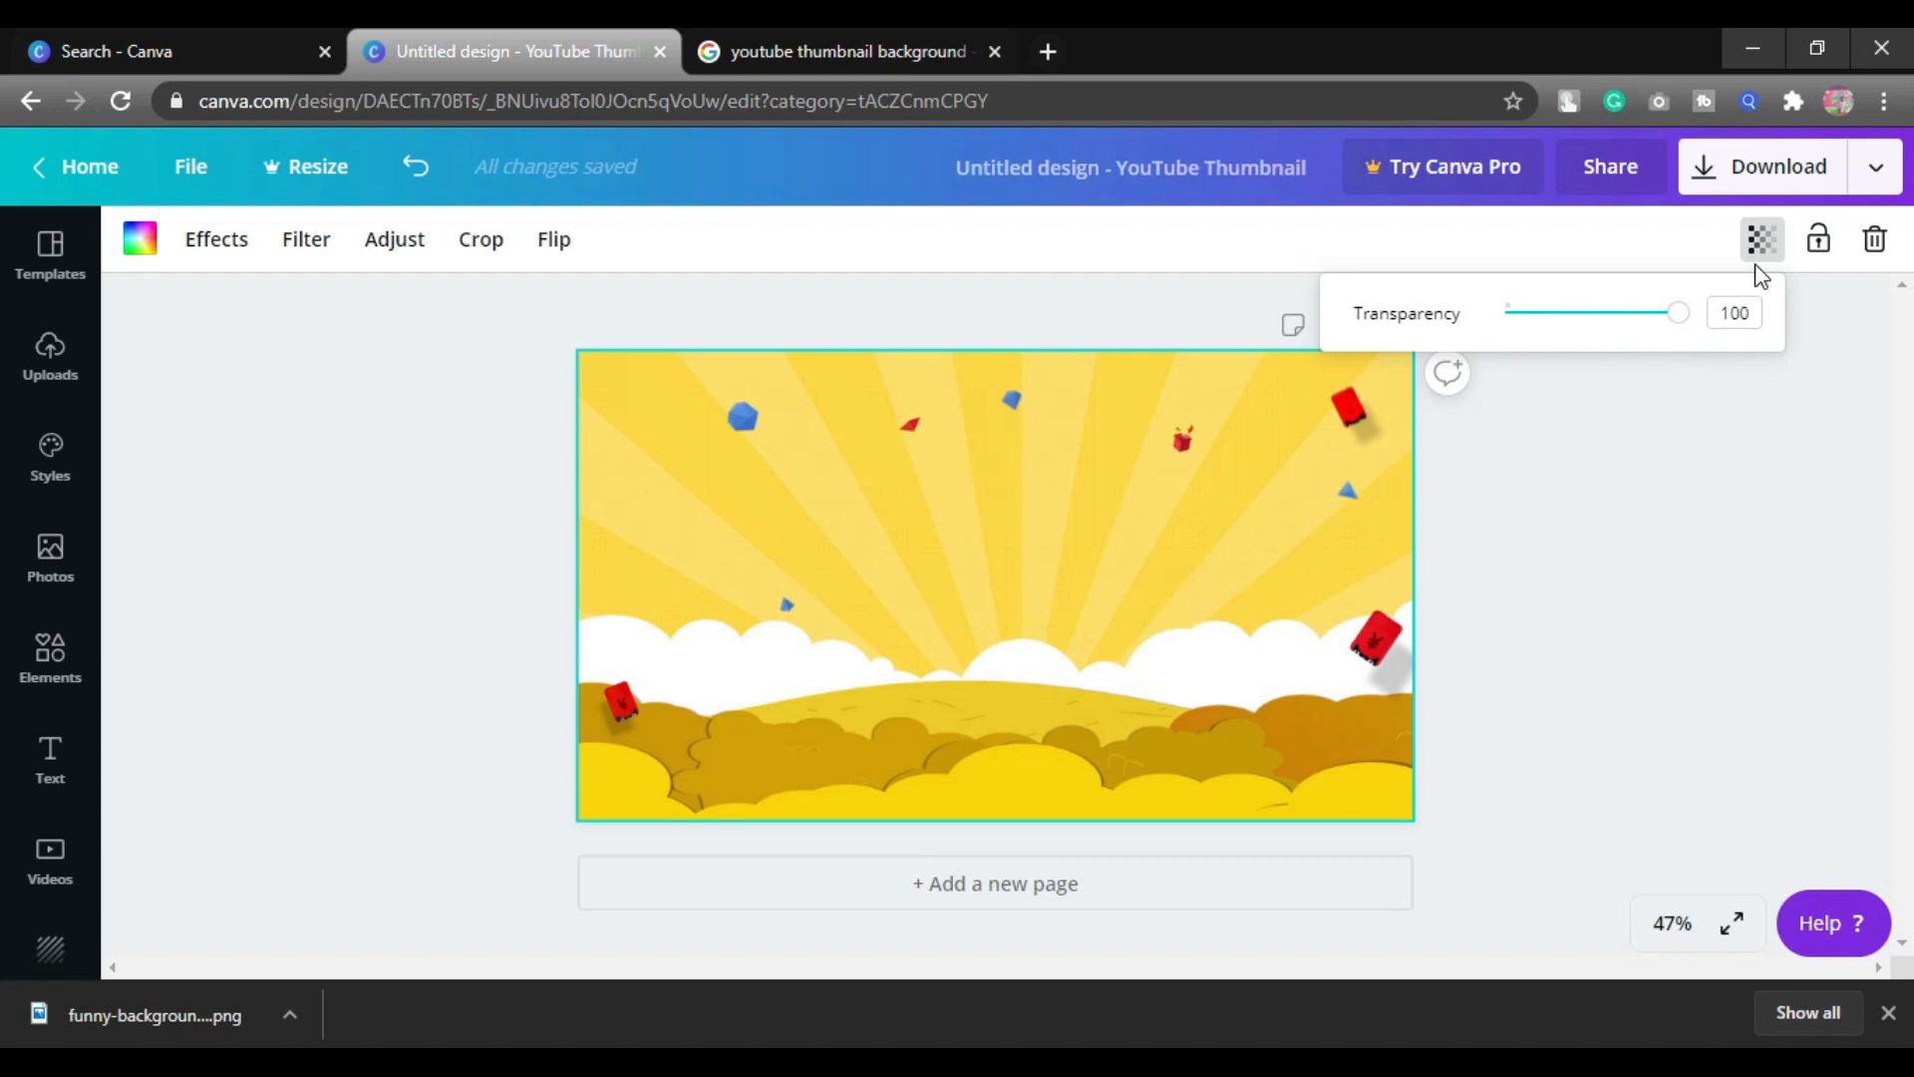
left_click_drag(1681, 319, 1612, 335)
left_click(1463, 570)
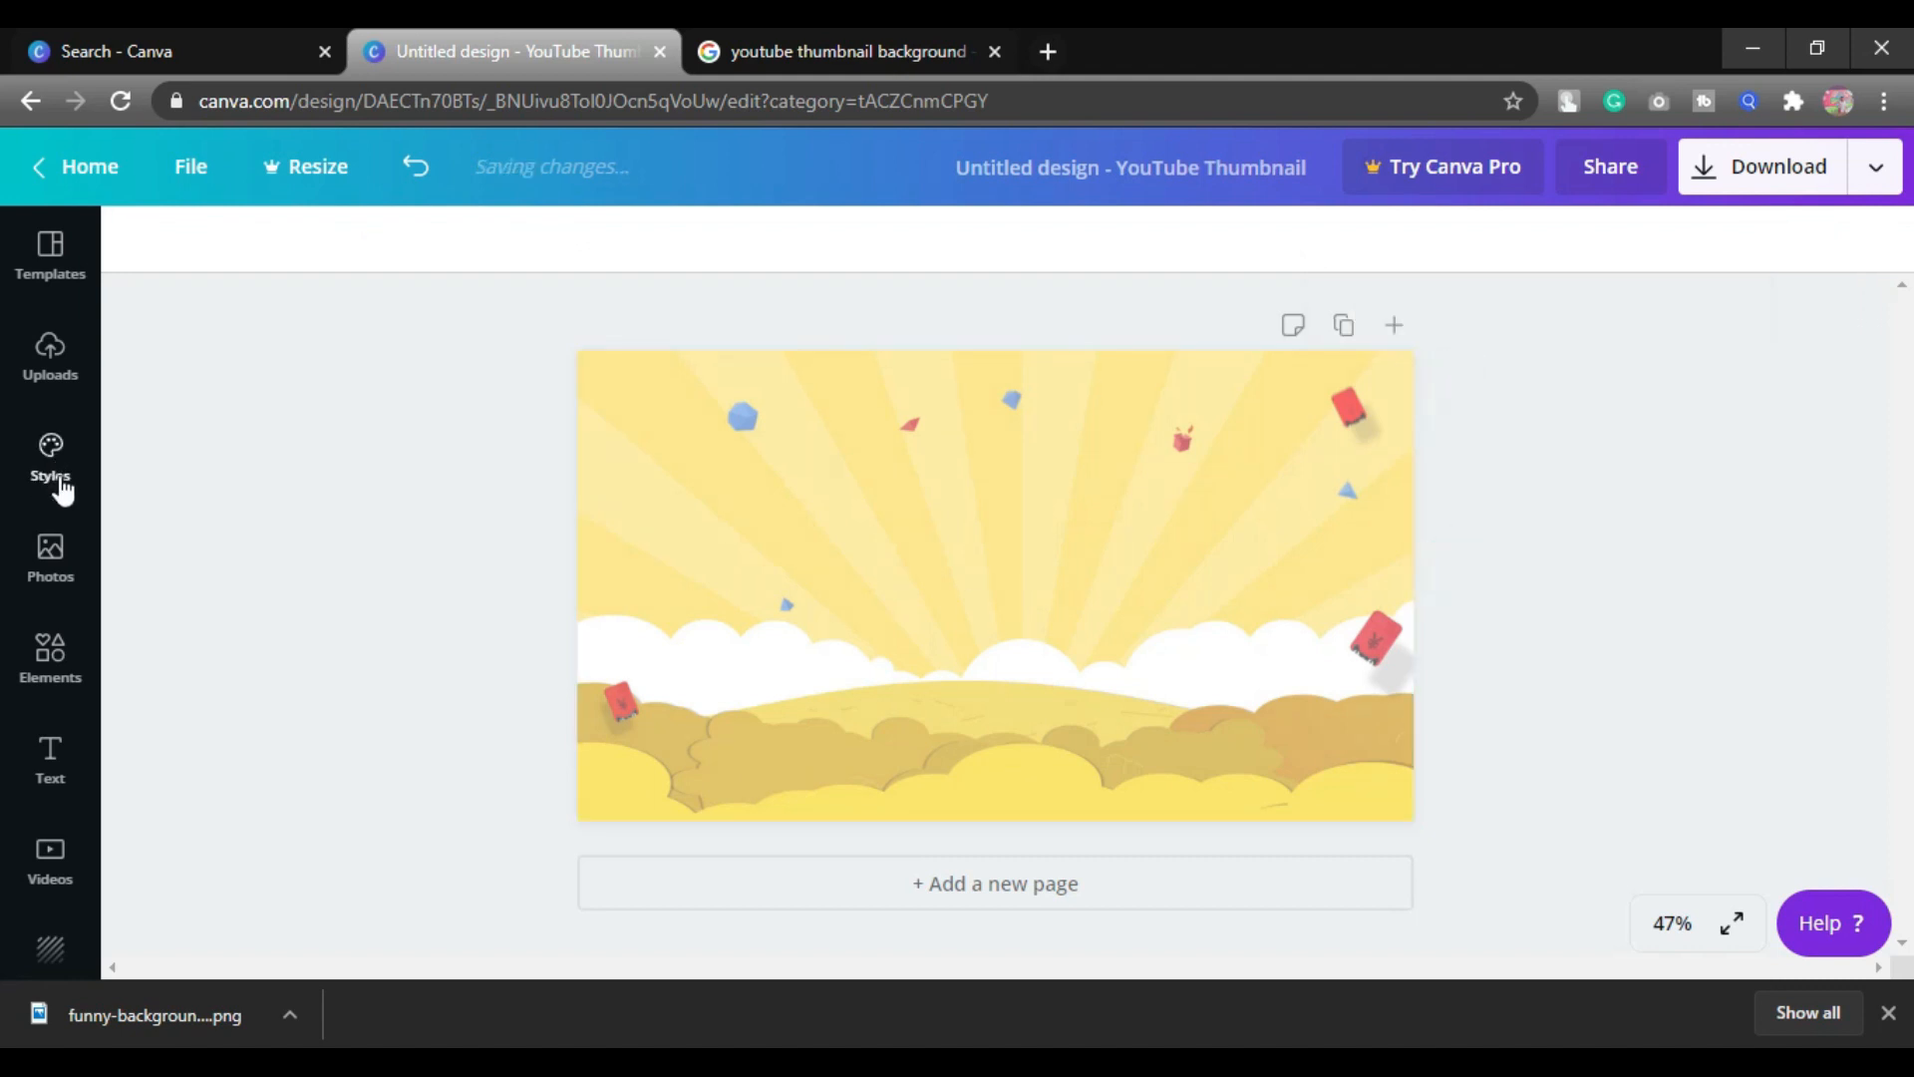
Search the photo library for youtube and look through the matching images.
left_click(52, 580)
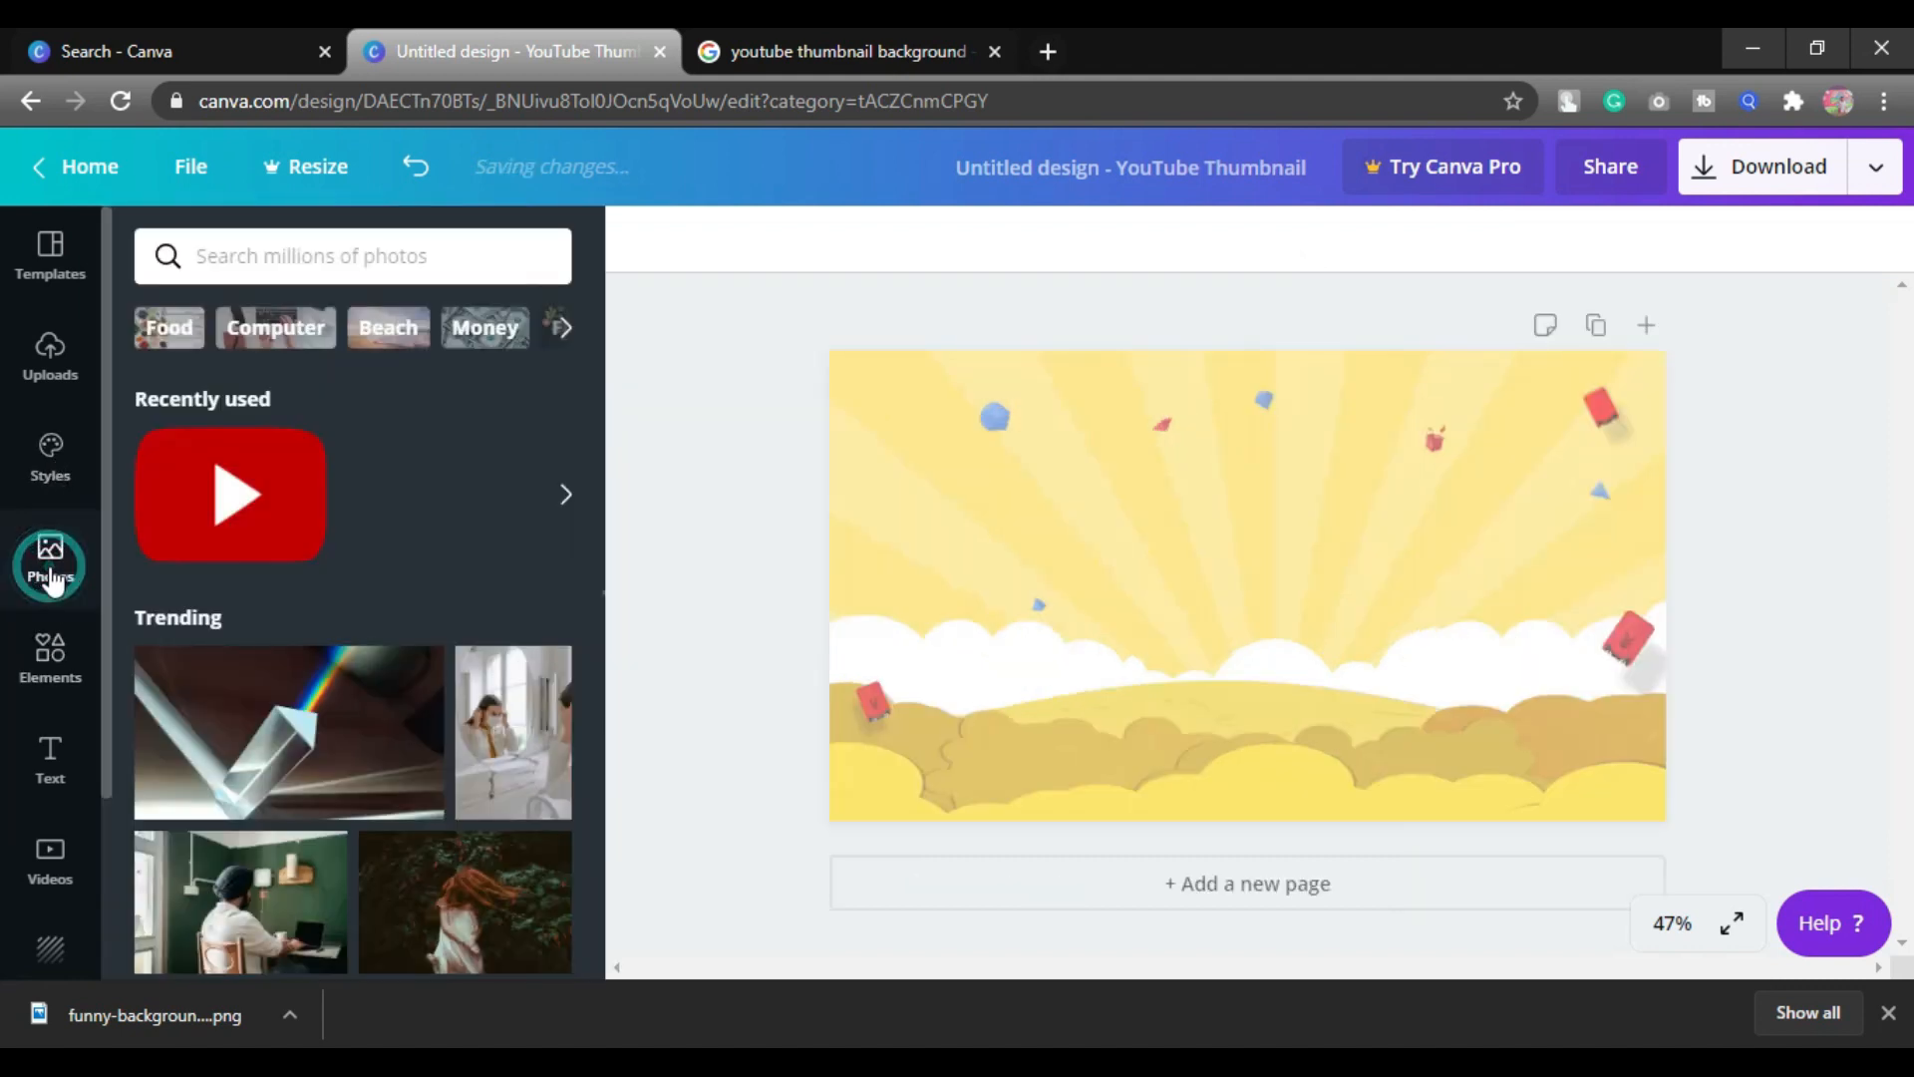
left_click(288, 257)
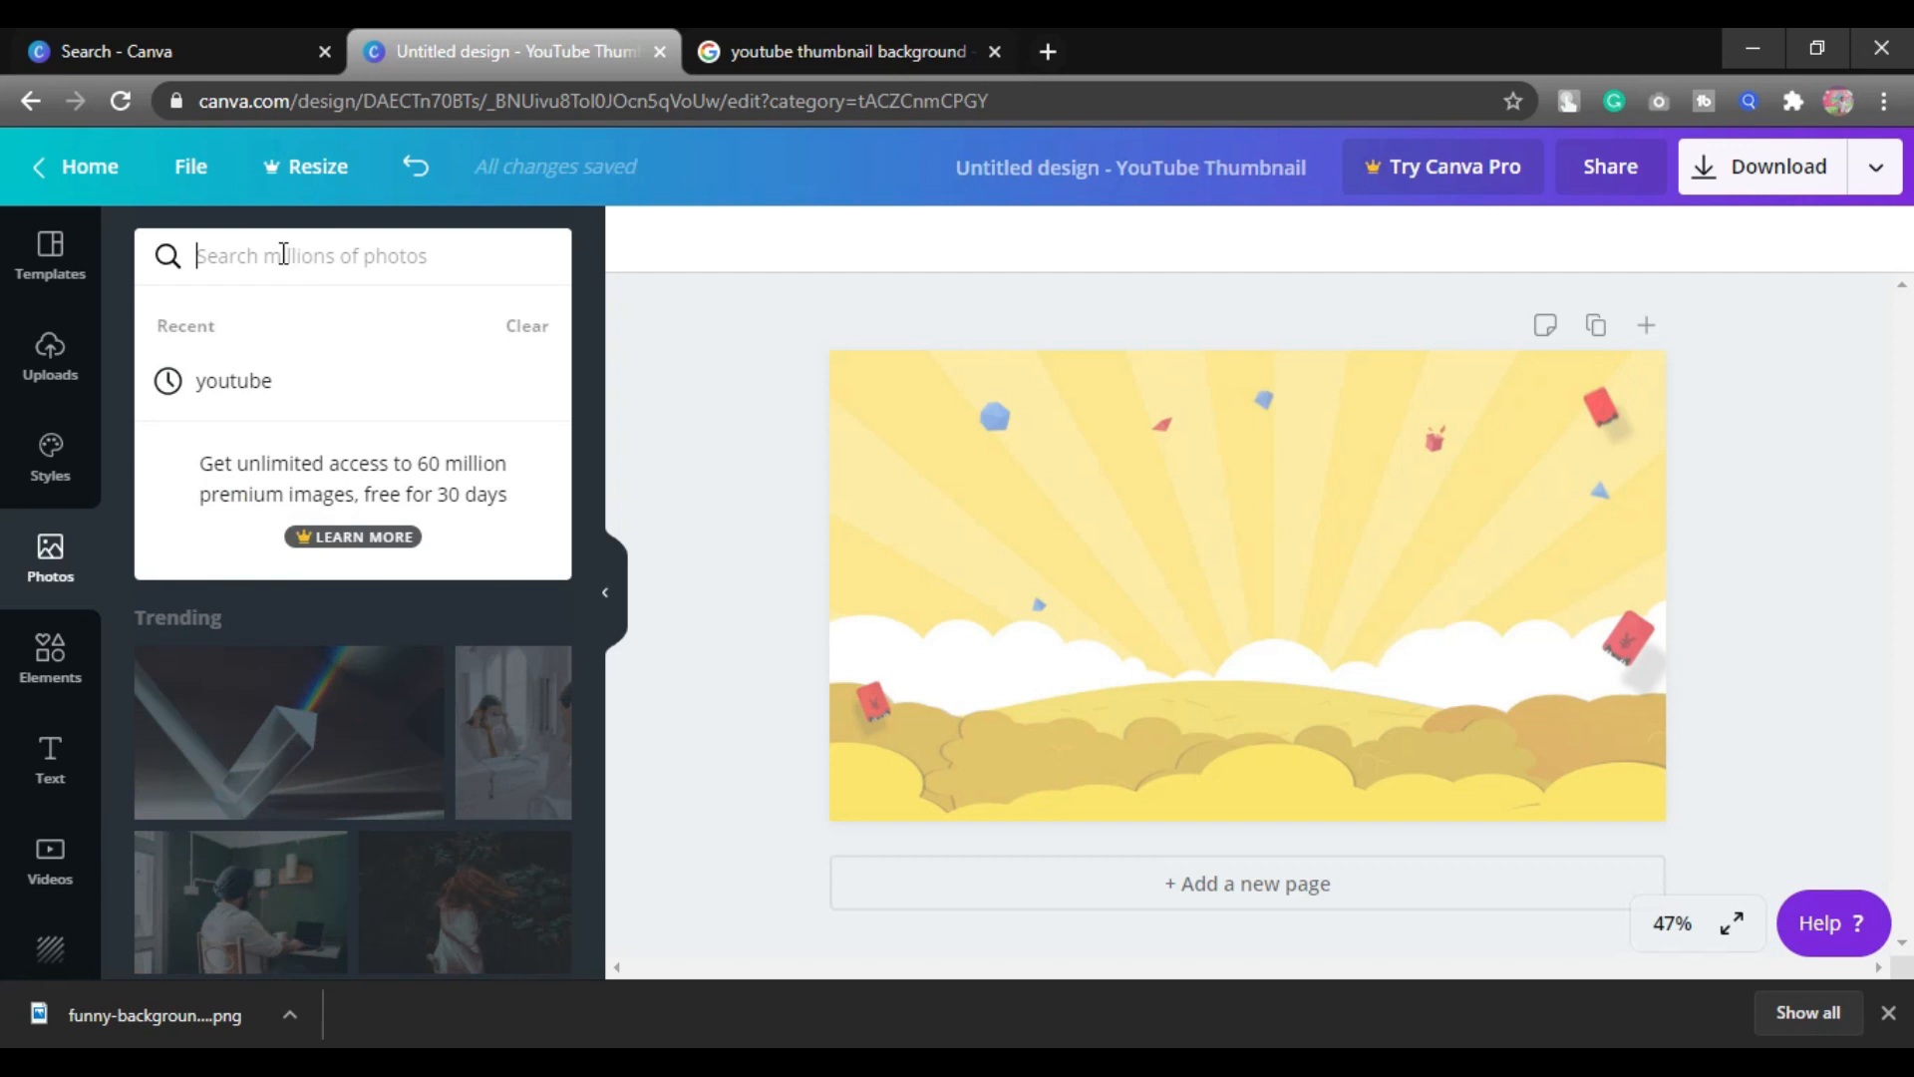
type("you")
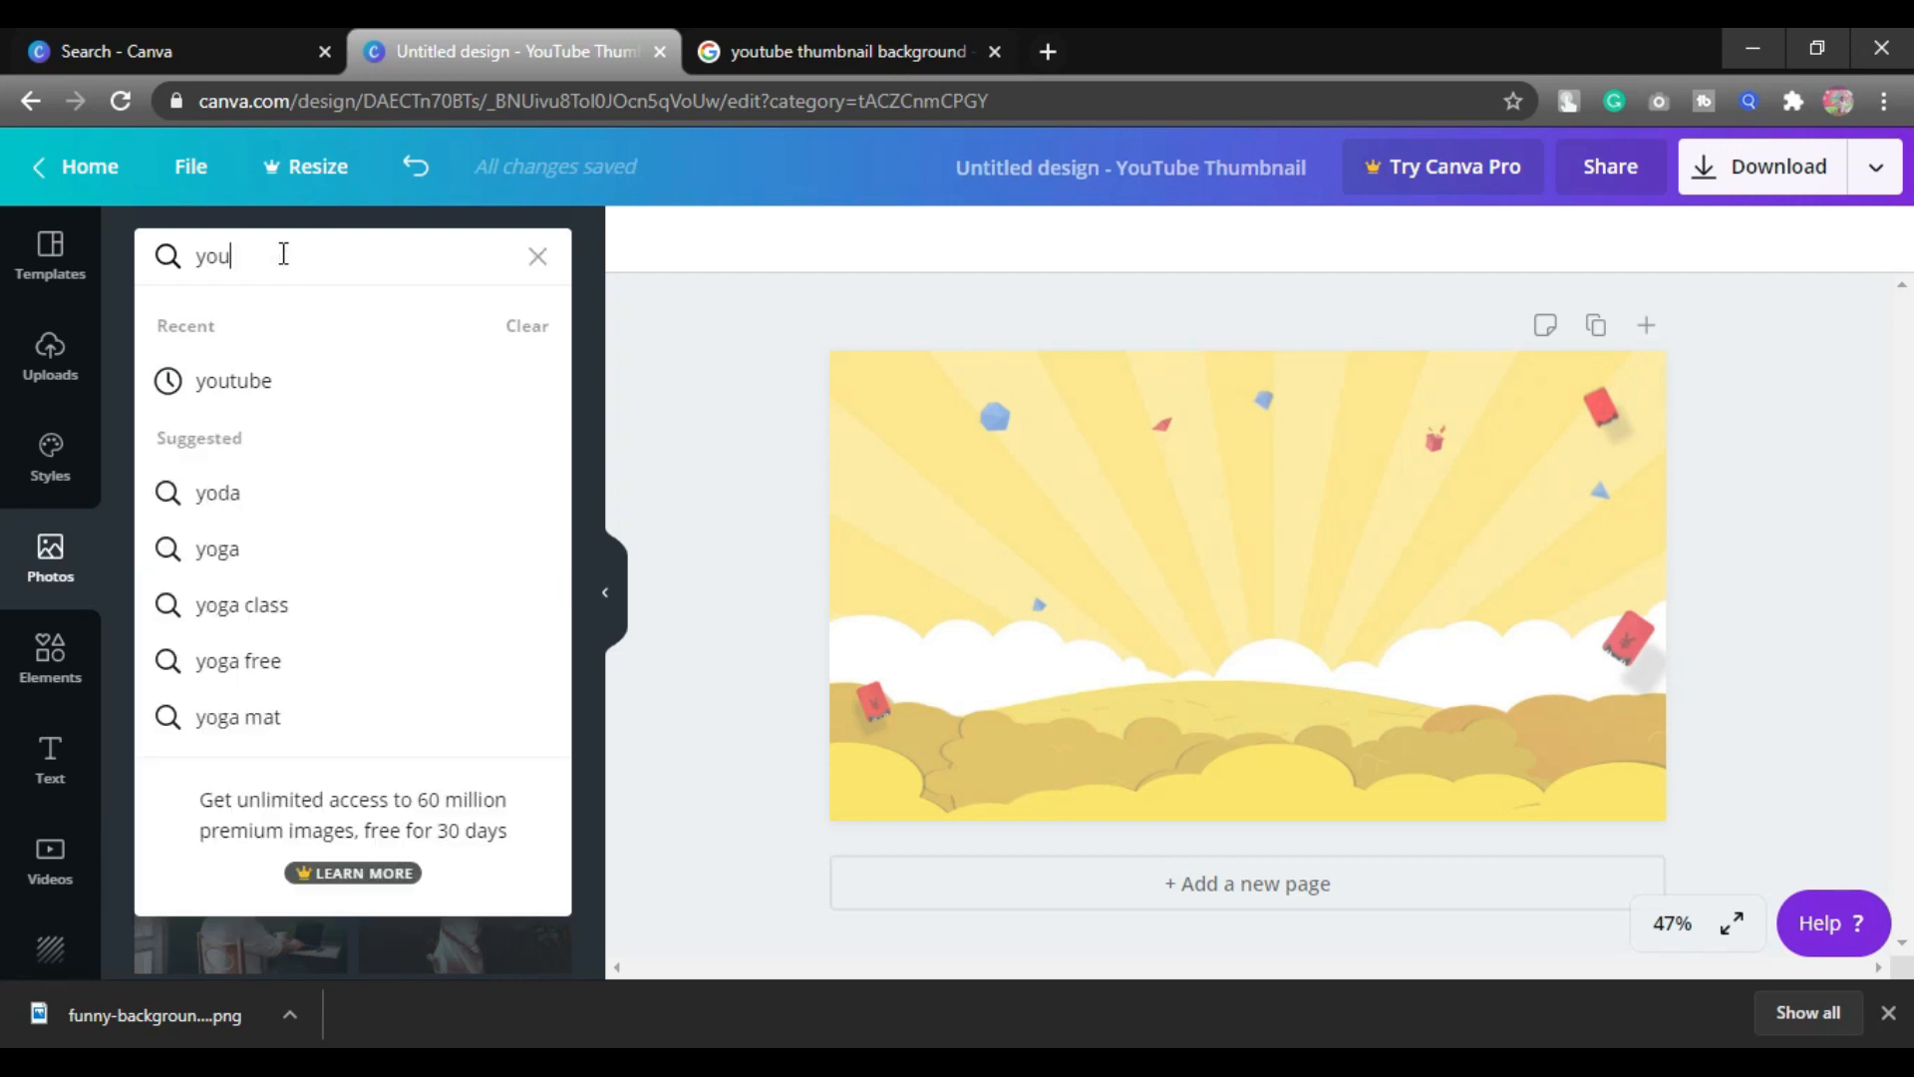
type("tube")
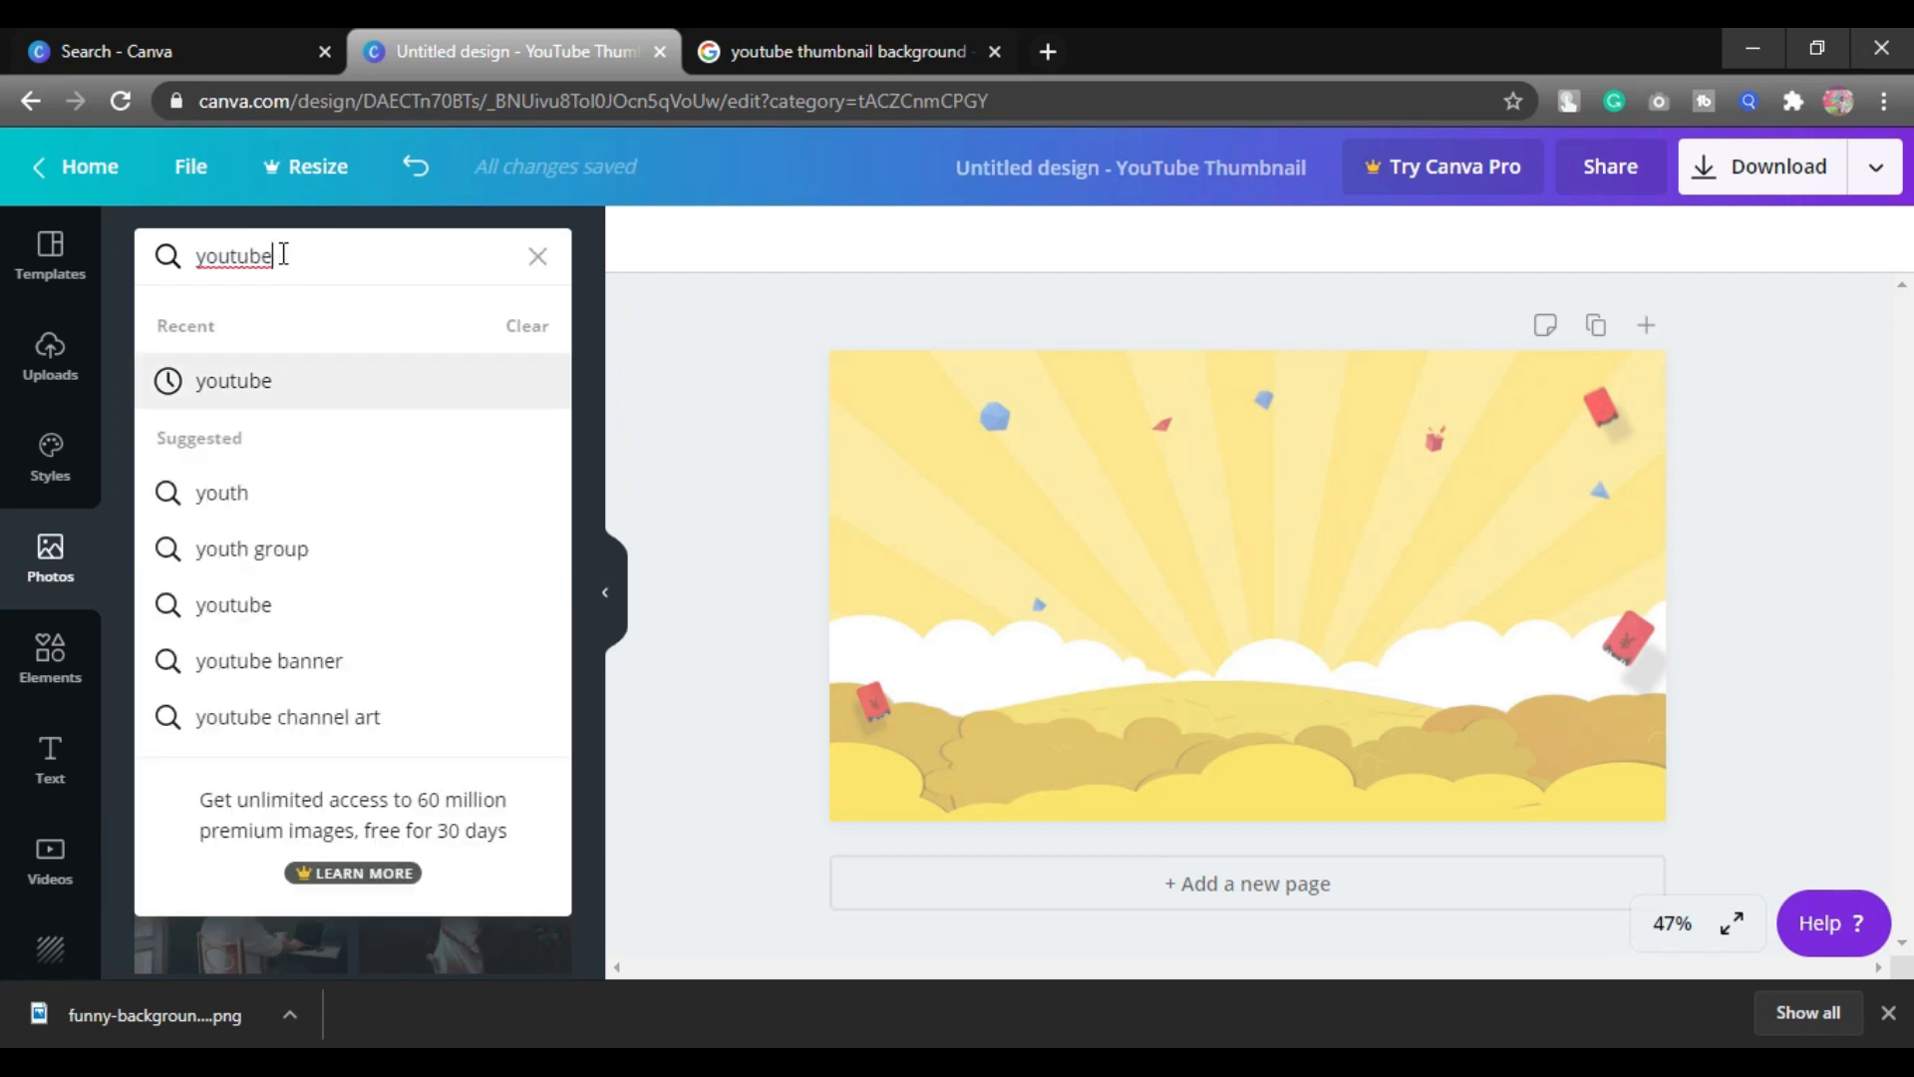
key("Return")
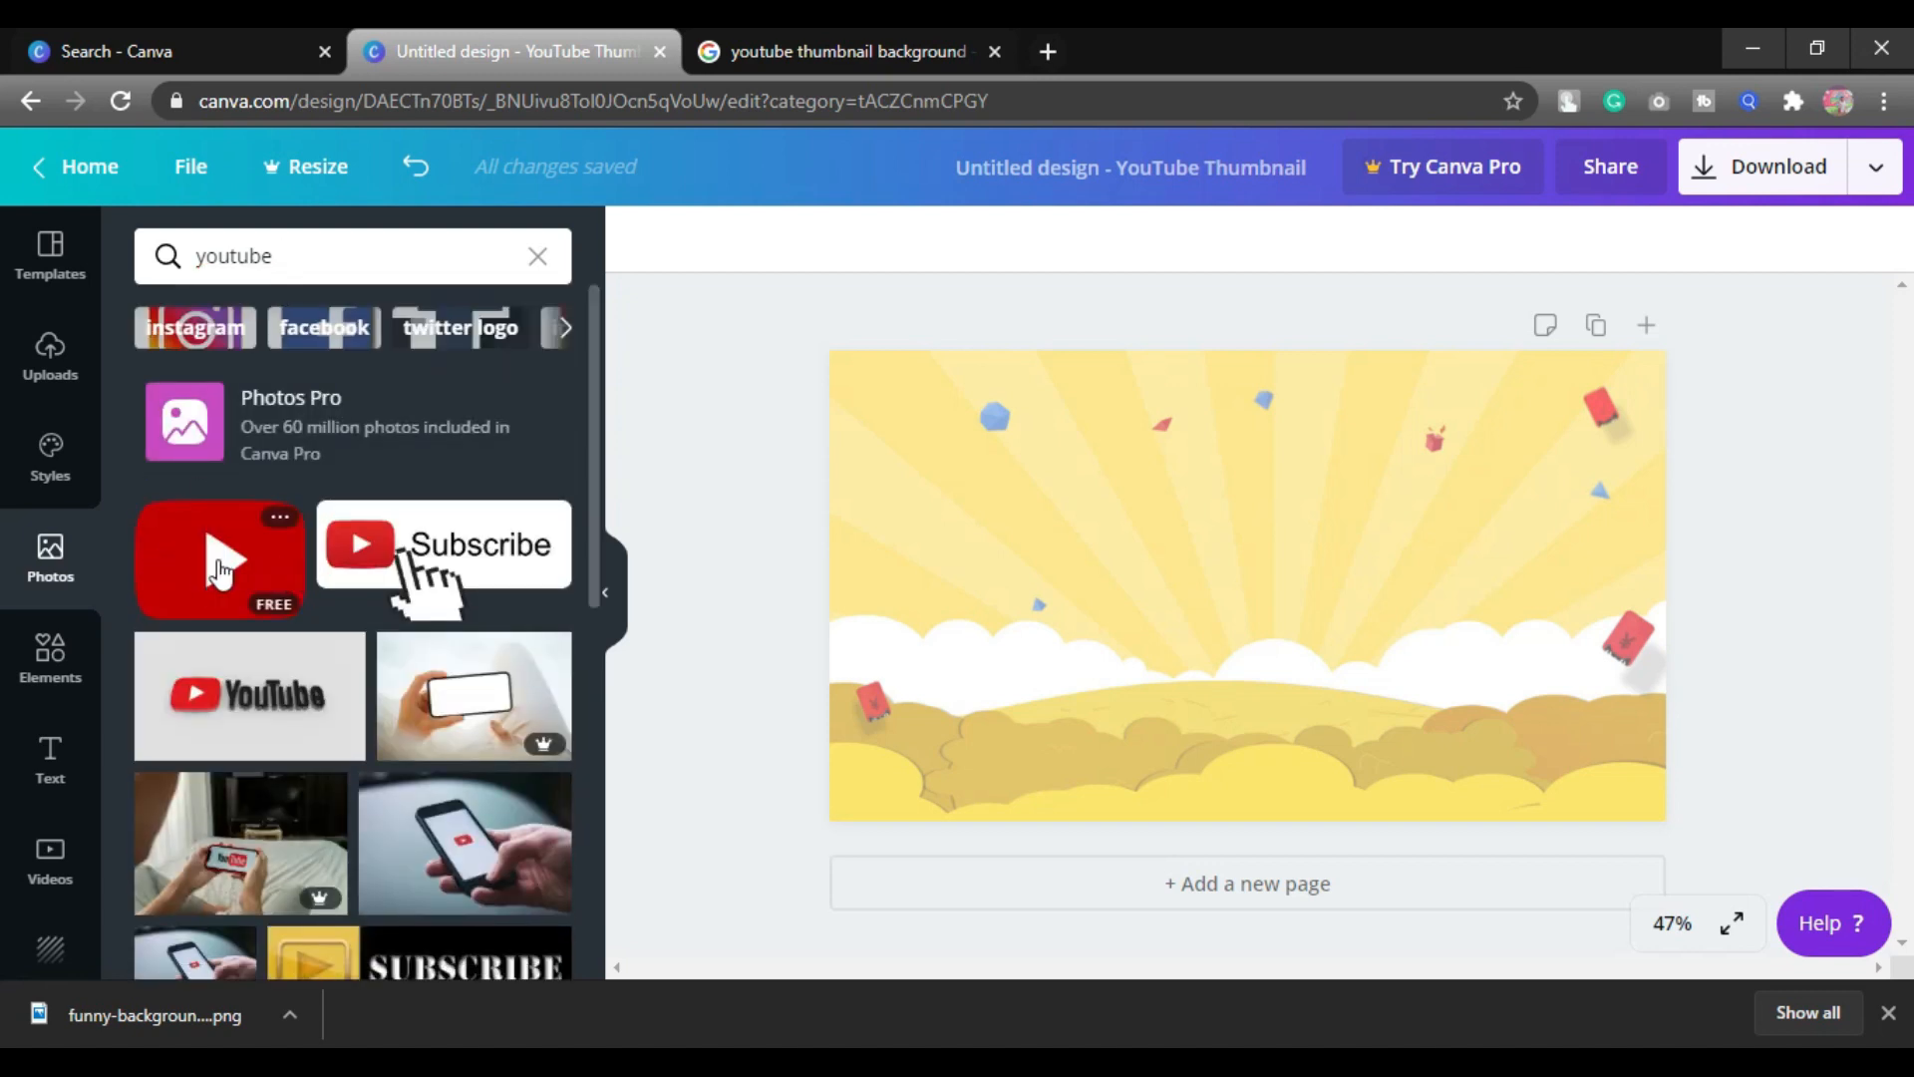
scroll(164, 648, "down", 3)
scroll(411, 775, "up", 3)
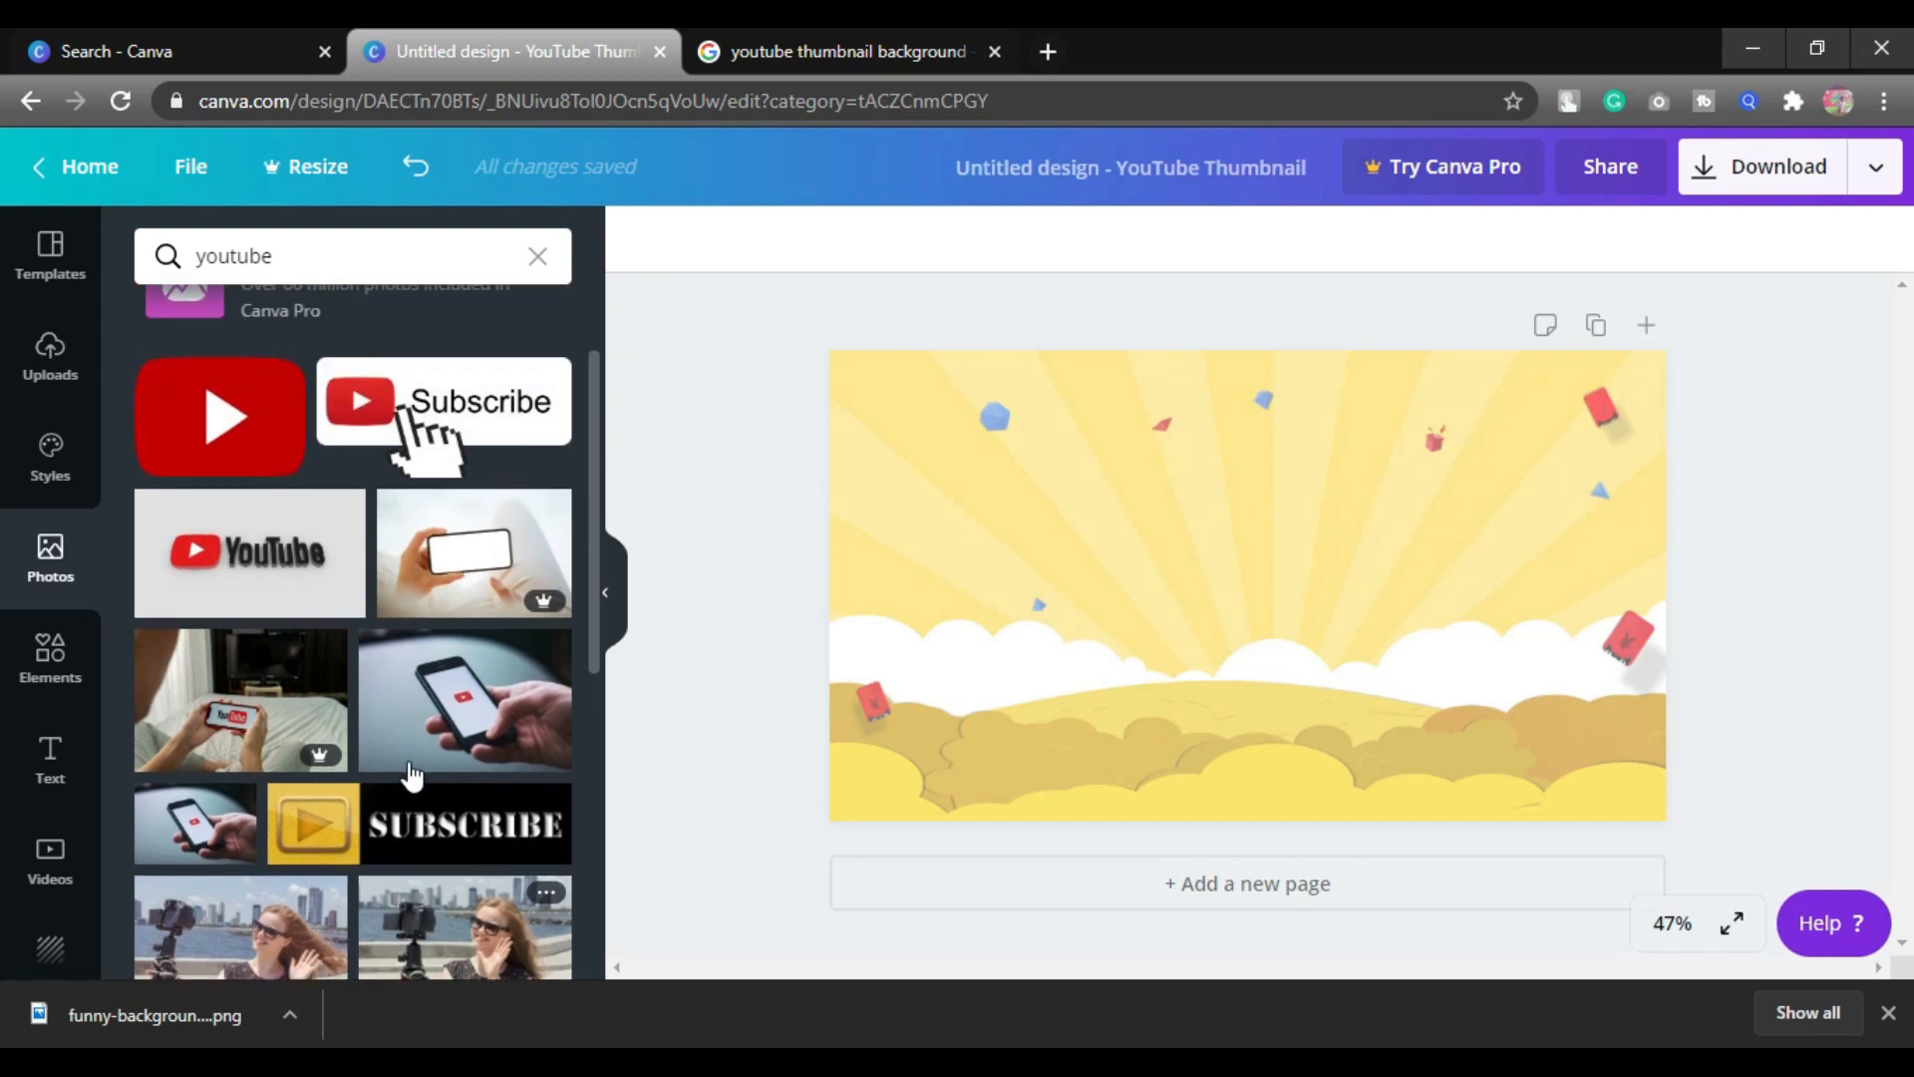
Add the red YouTube play button photo to the design, shrink it to about half size and place it on the canvas's left side.
scroll(459, 607, "down", 3)
scroll(458, 606, "up", 3)
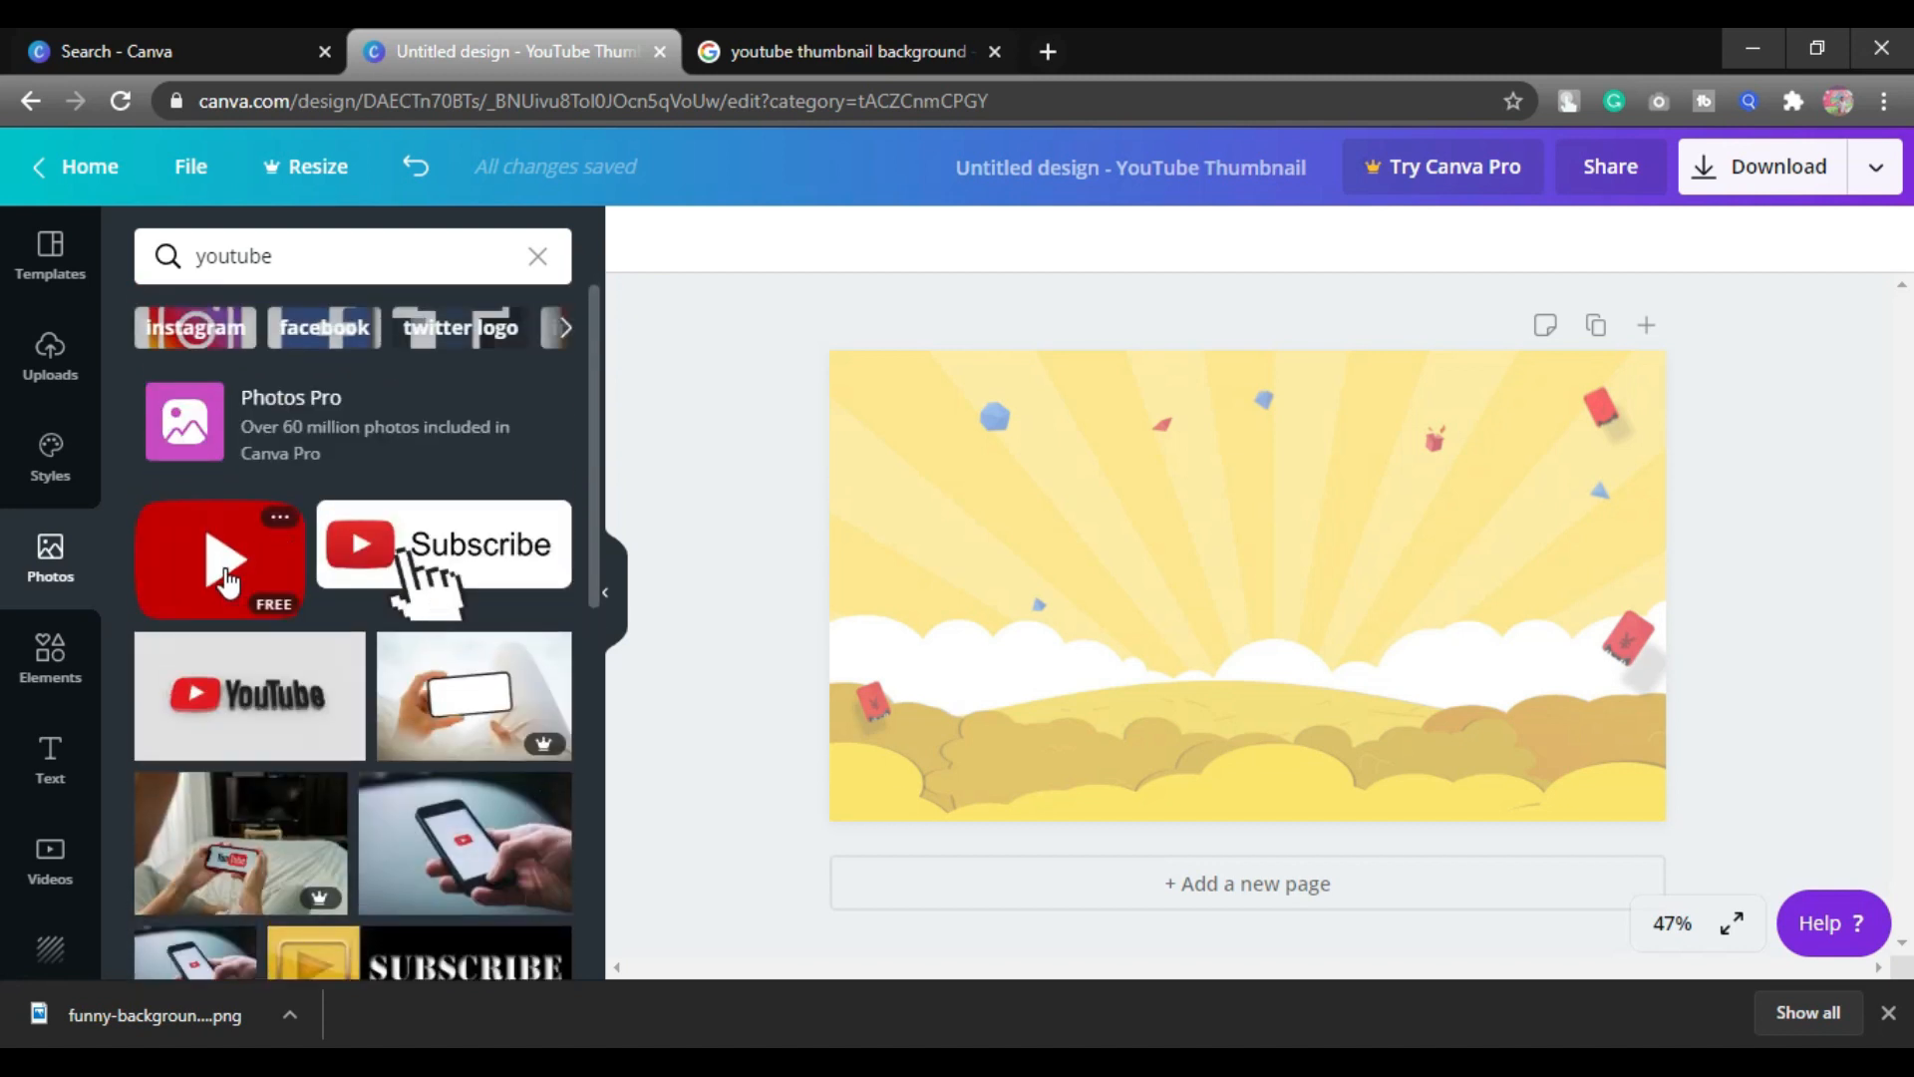
left_click(227, 582)
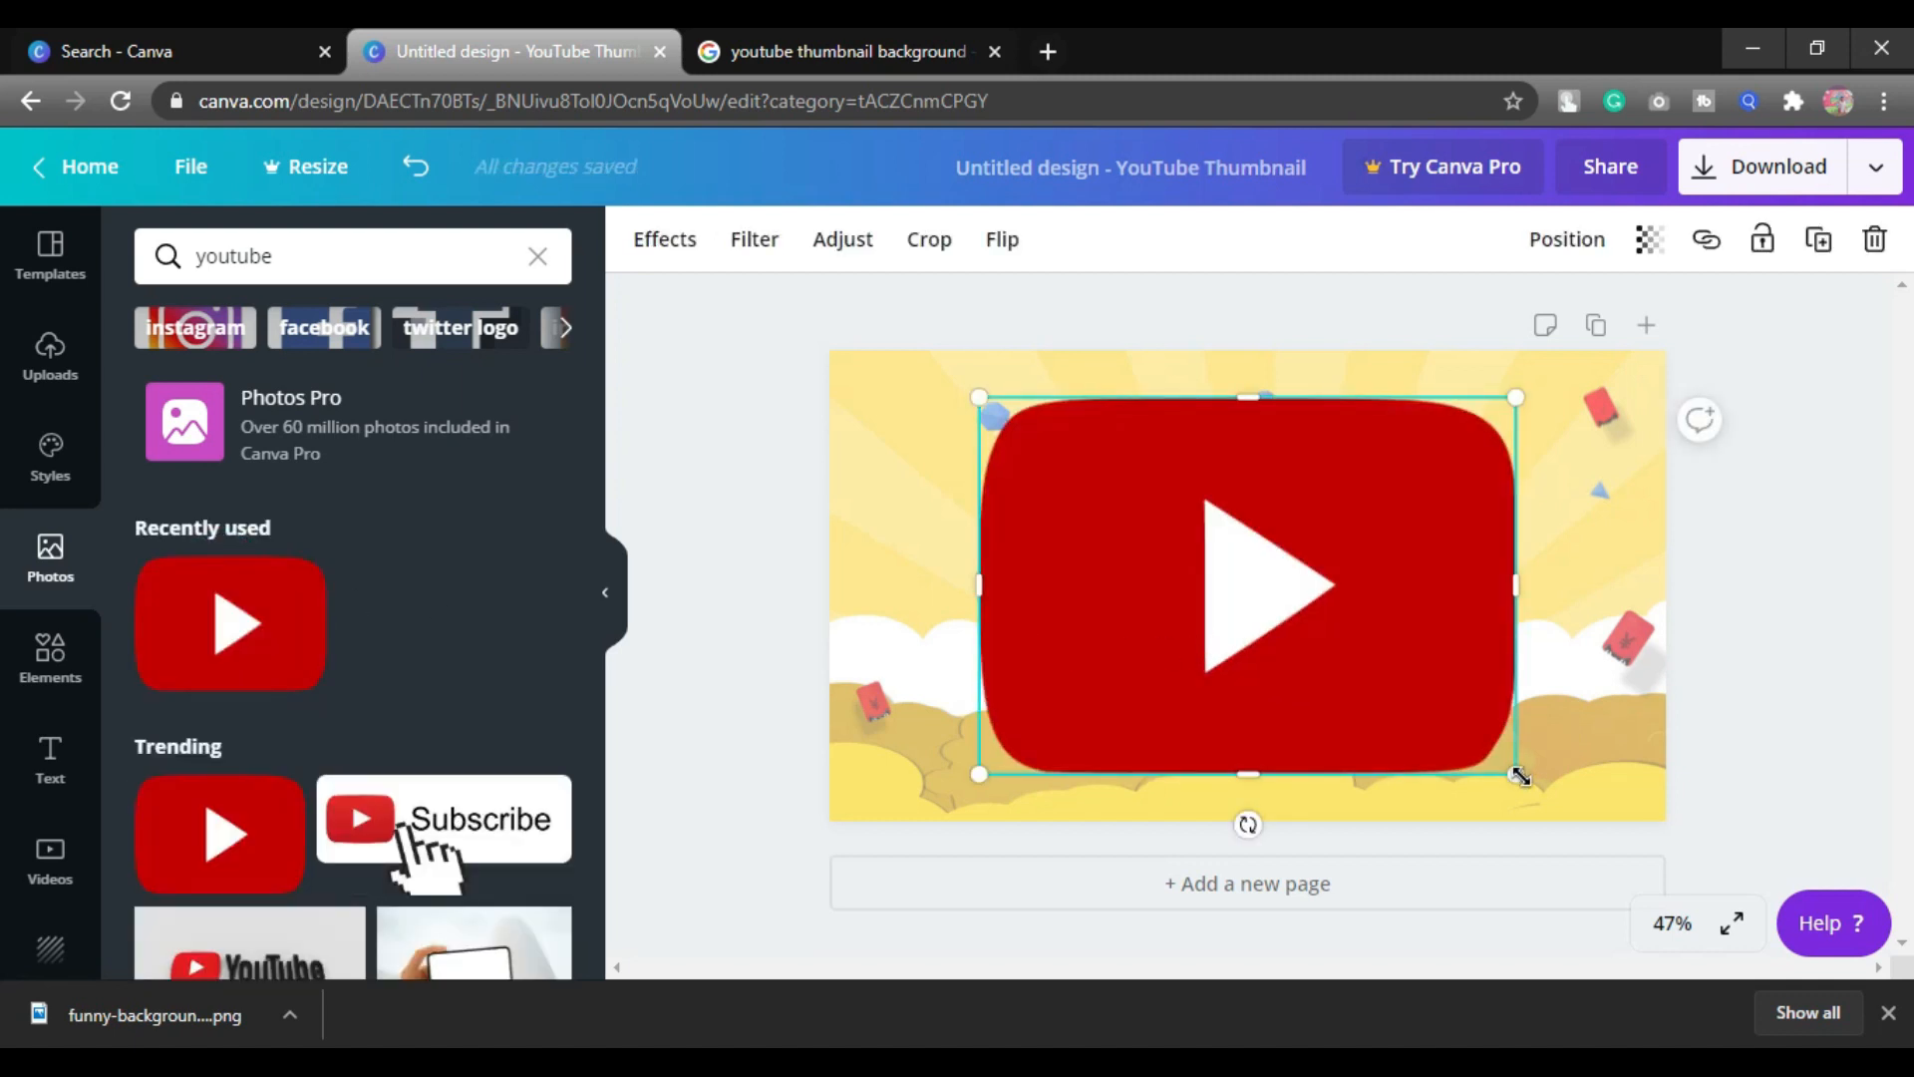
left_click_drag(1357, 658, 1253, 651)
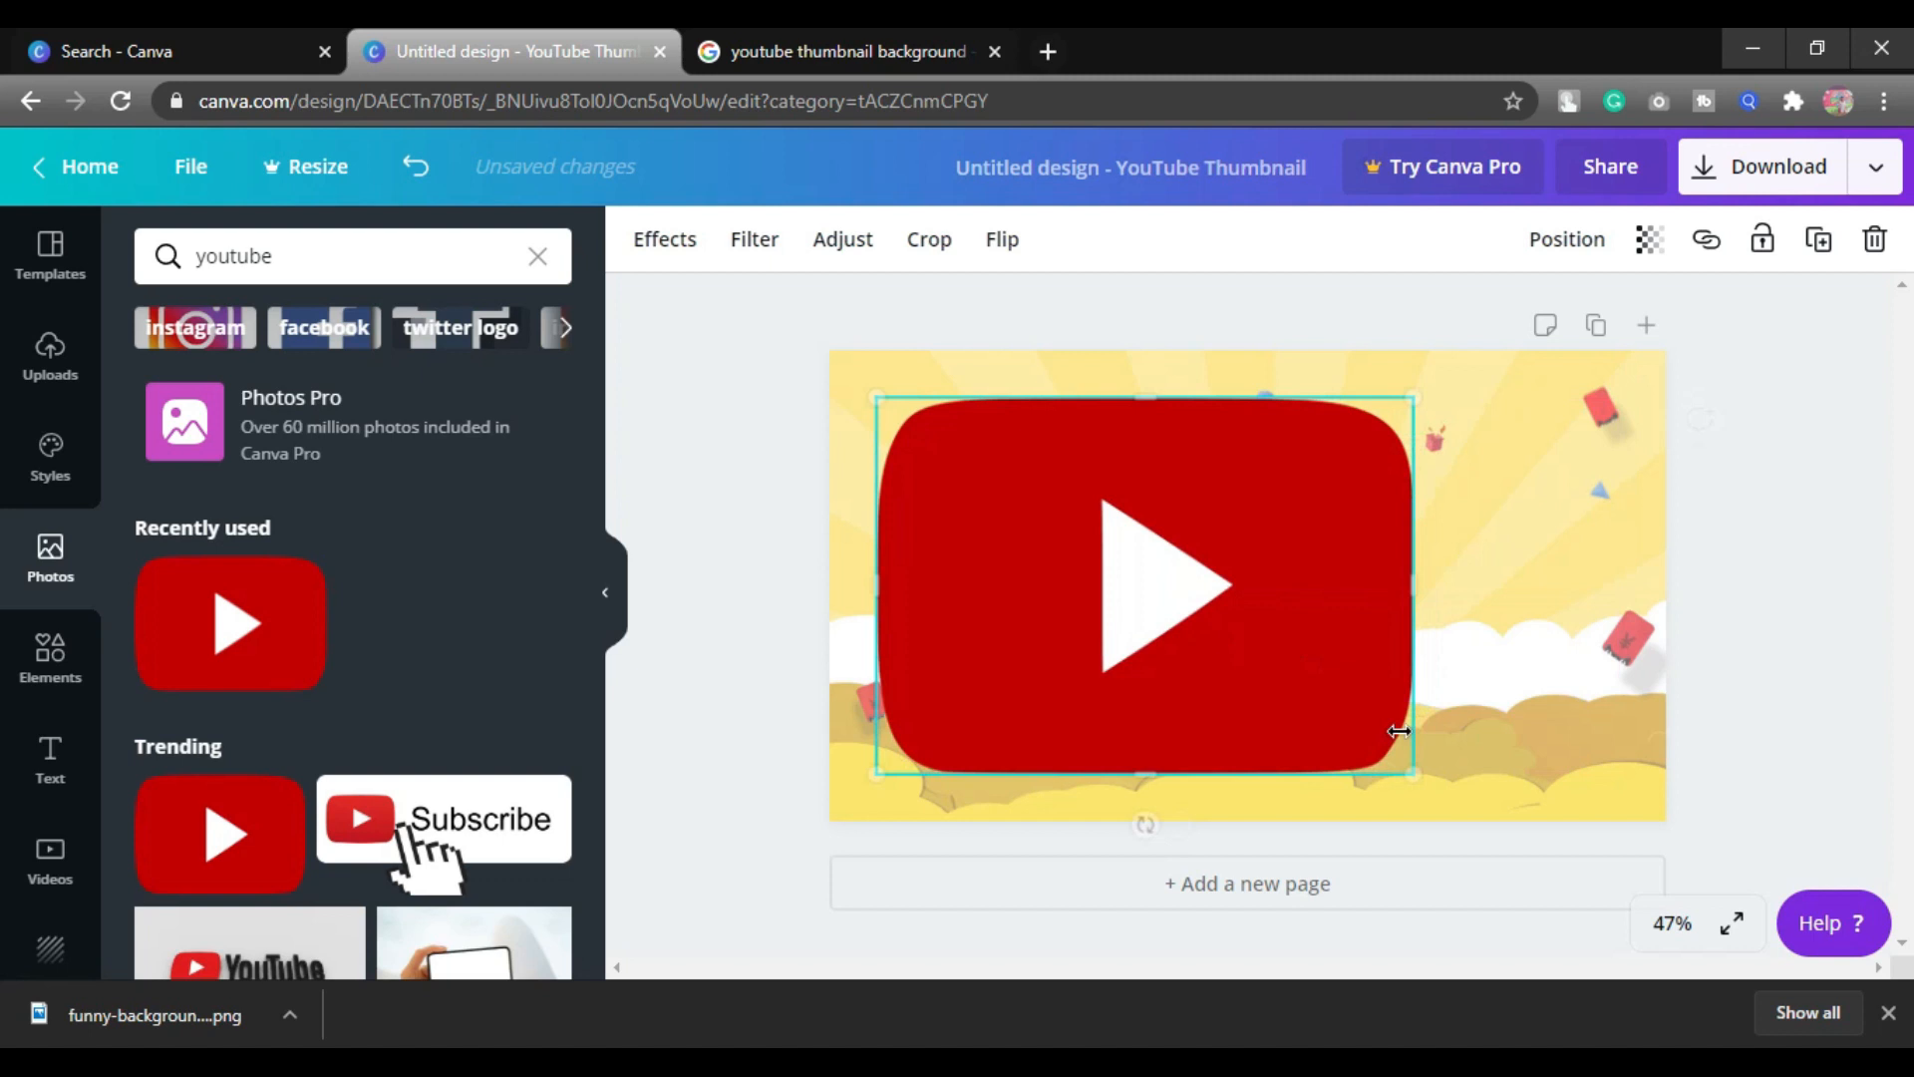
left_click_drag(1416, 774, 1181, 530)
left_click_drag(977, 524, 980, 602)
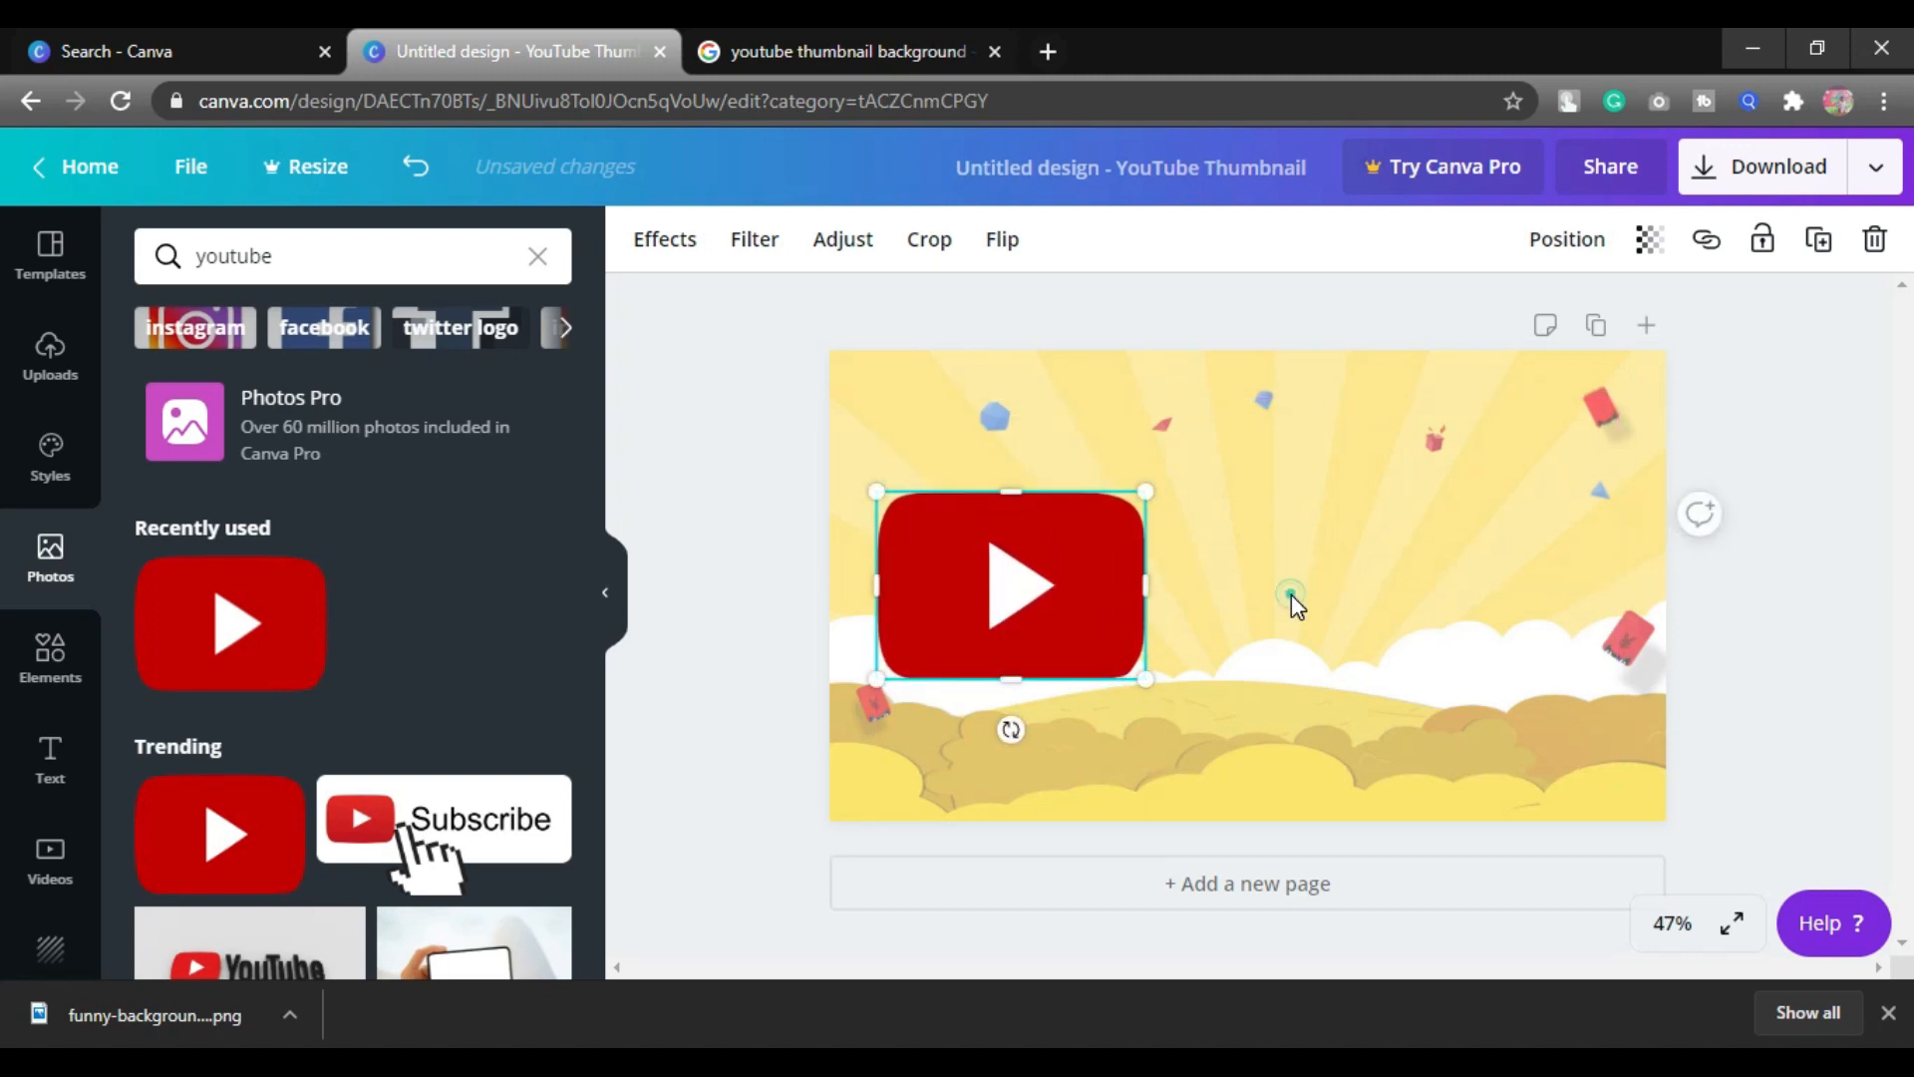
left_click(1291, 603)
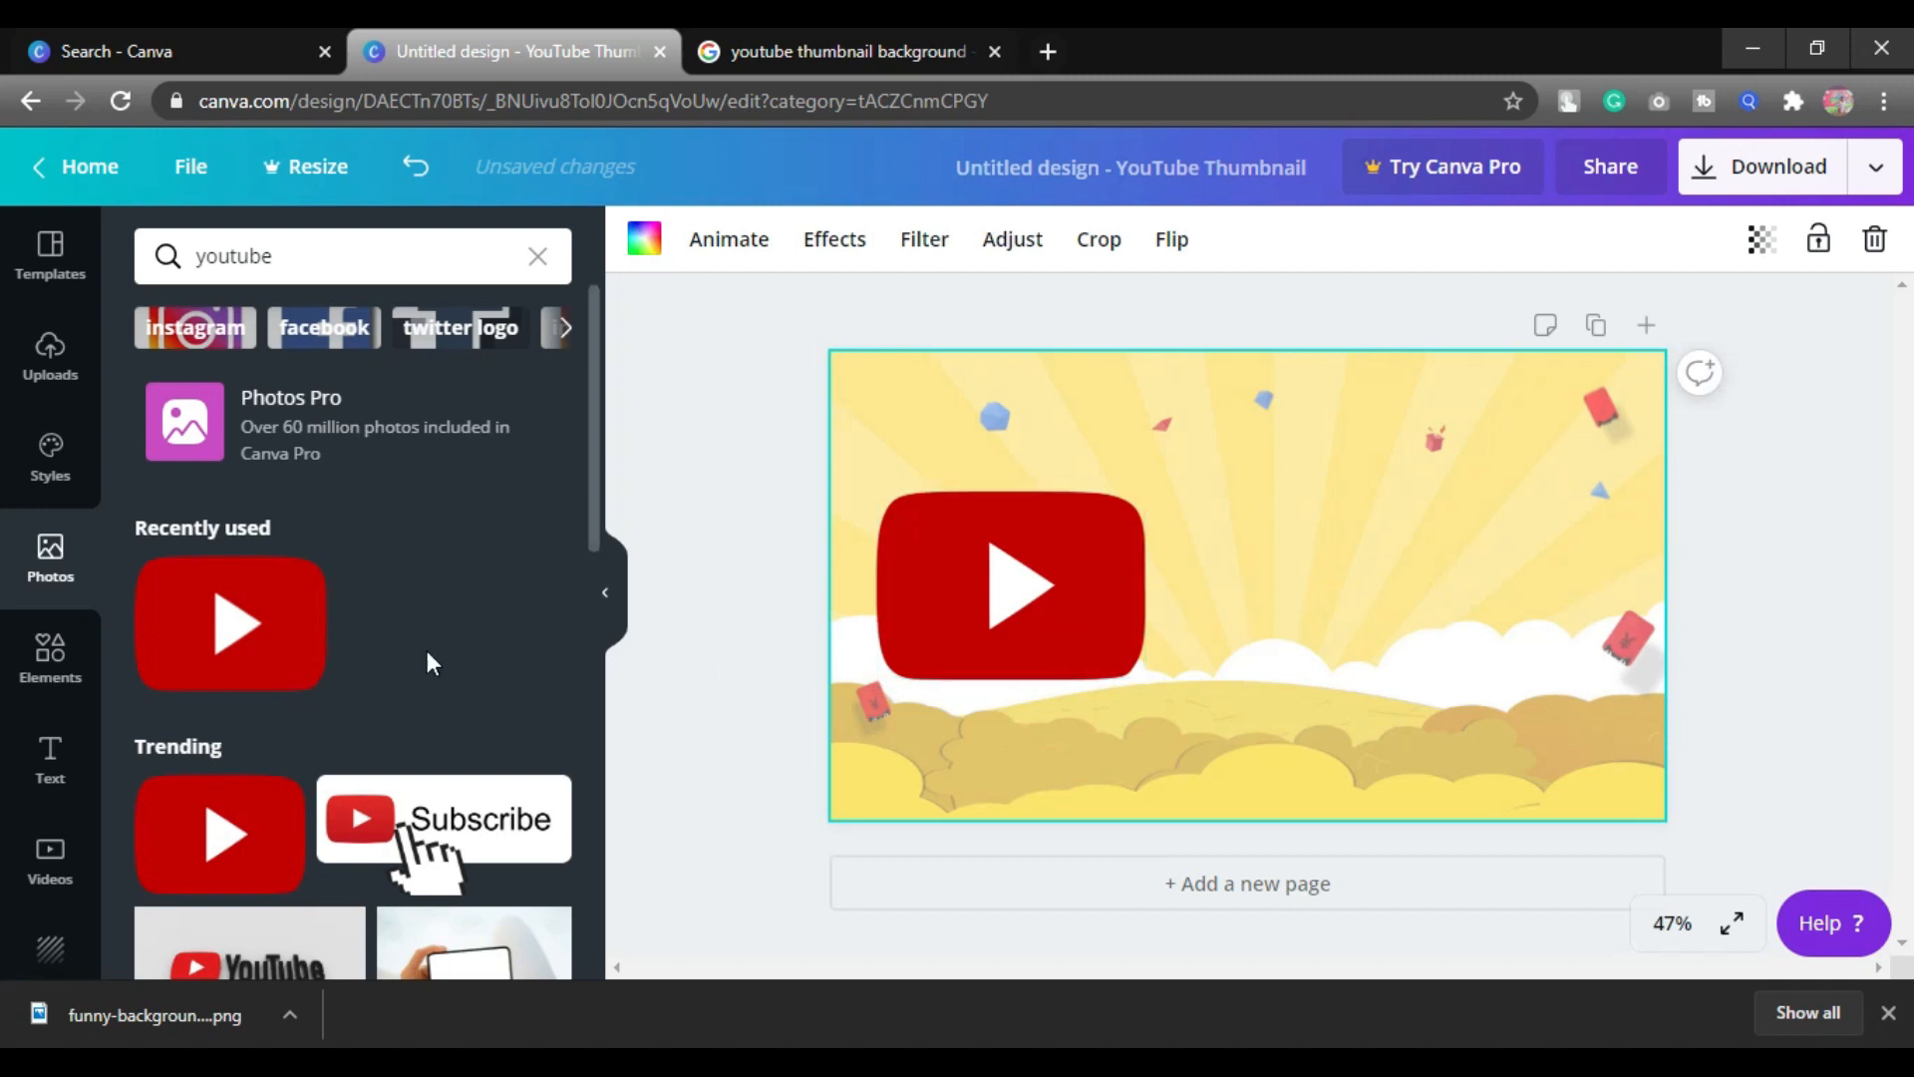
Add the GRAPHIC DESIGN font combination to the page and place it to the right of the play button.
left_click(42, 763)
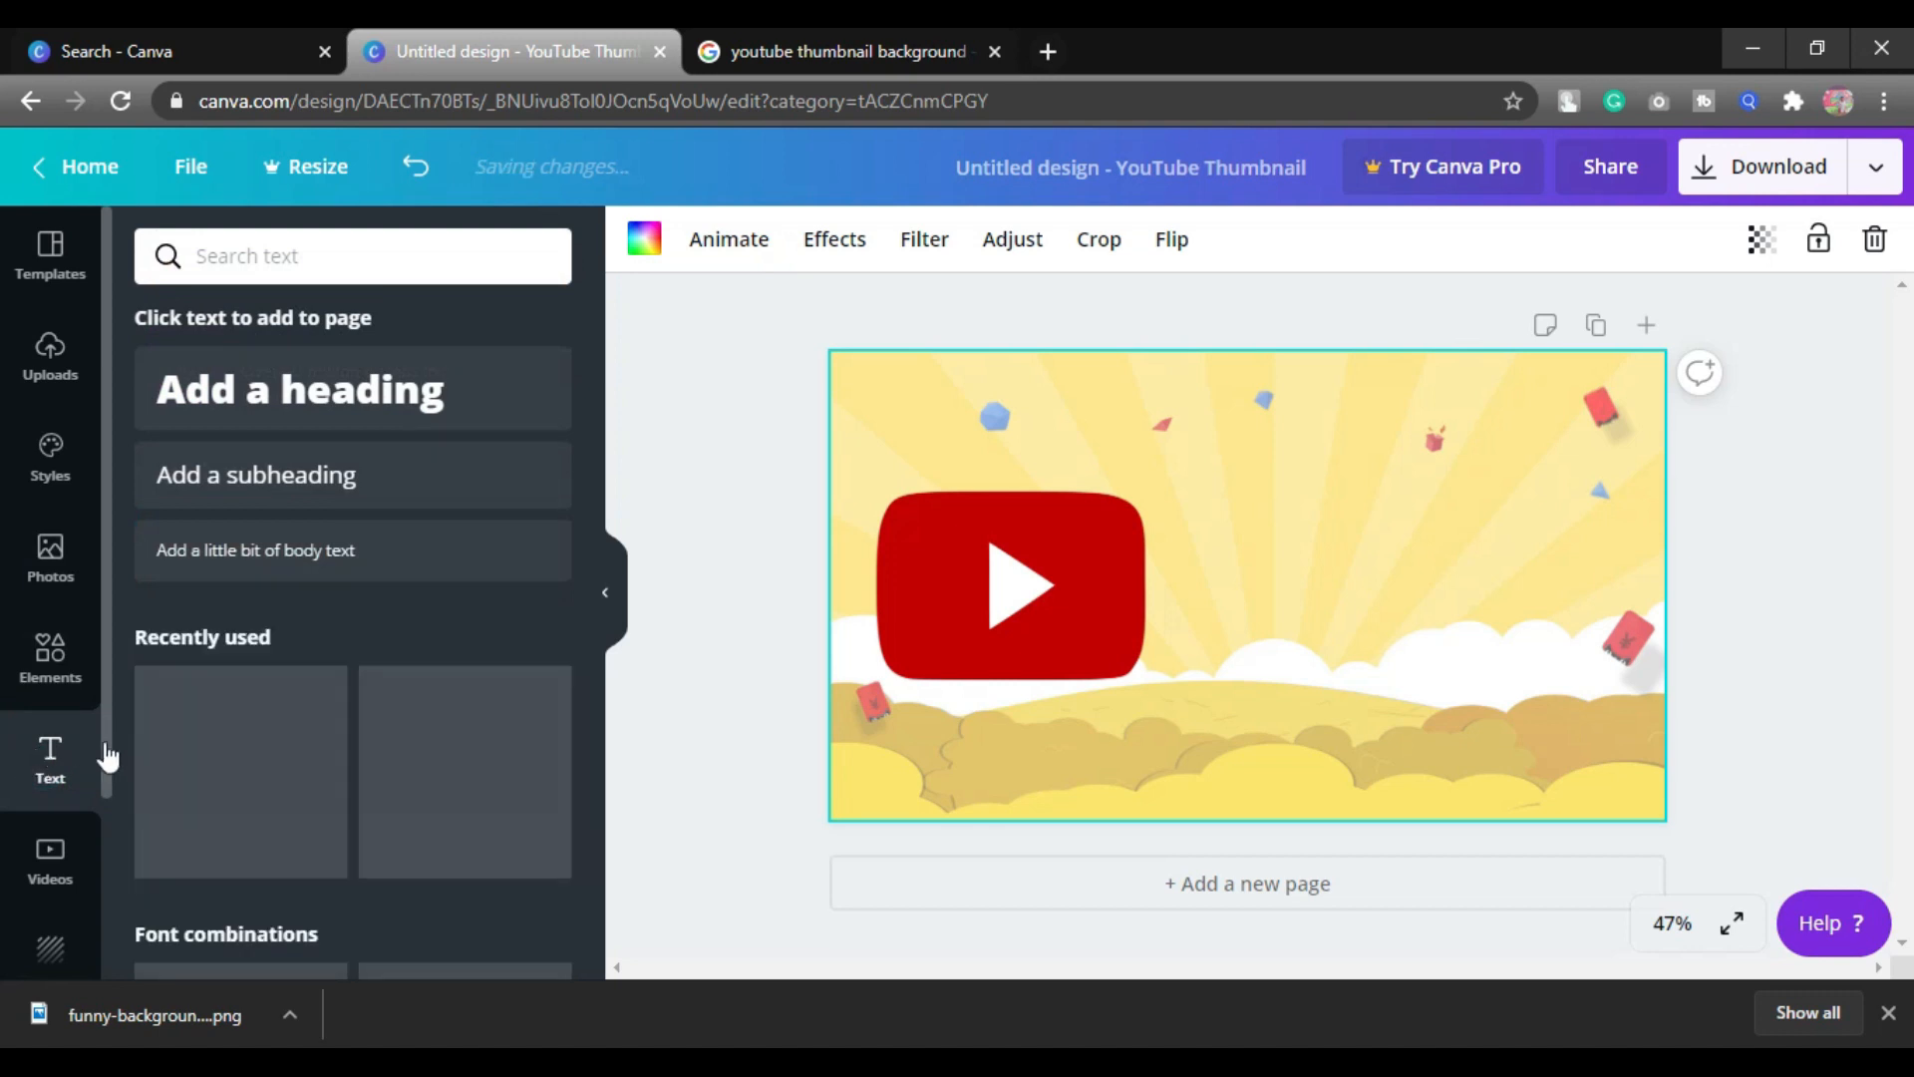
scroll(422, 828, "down", 3)
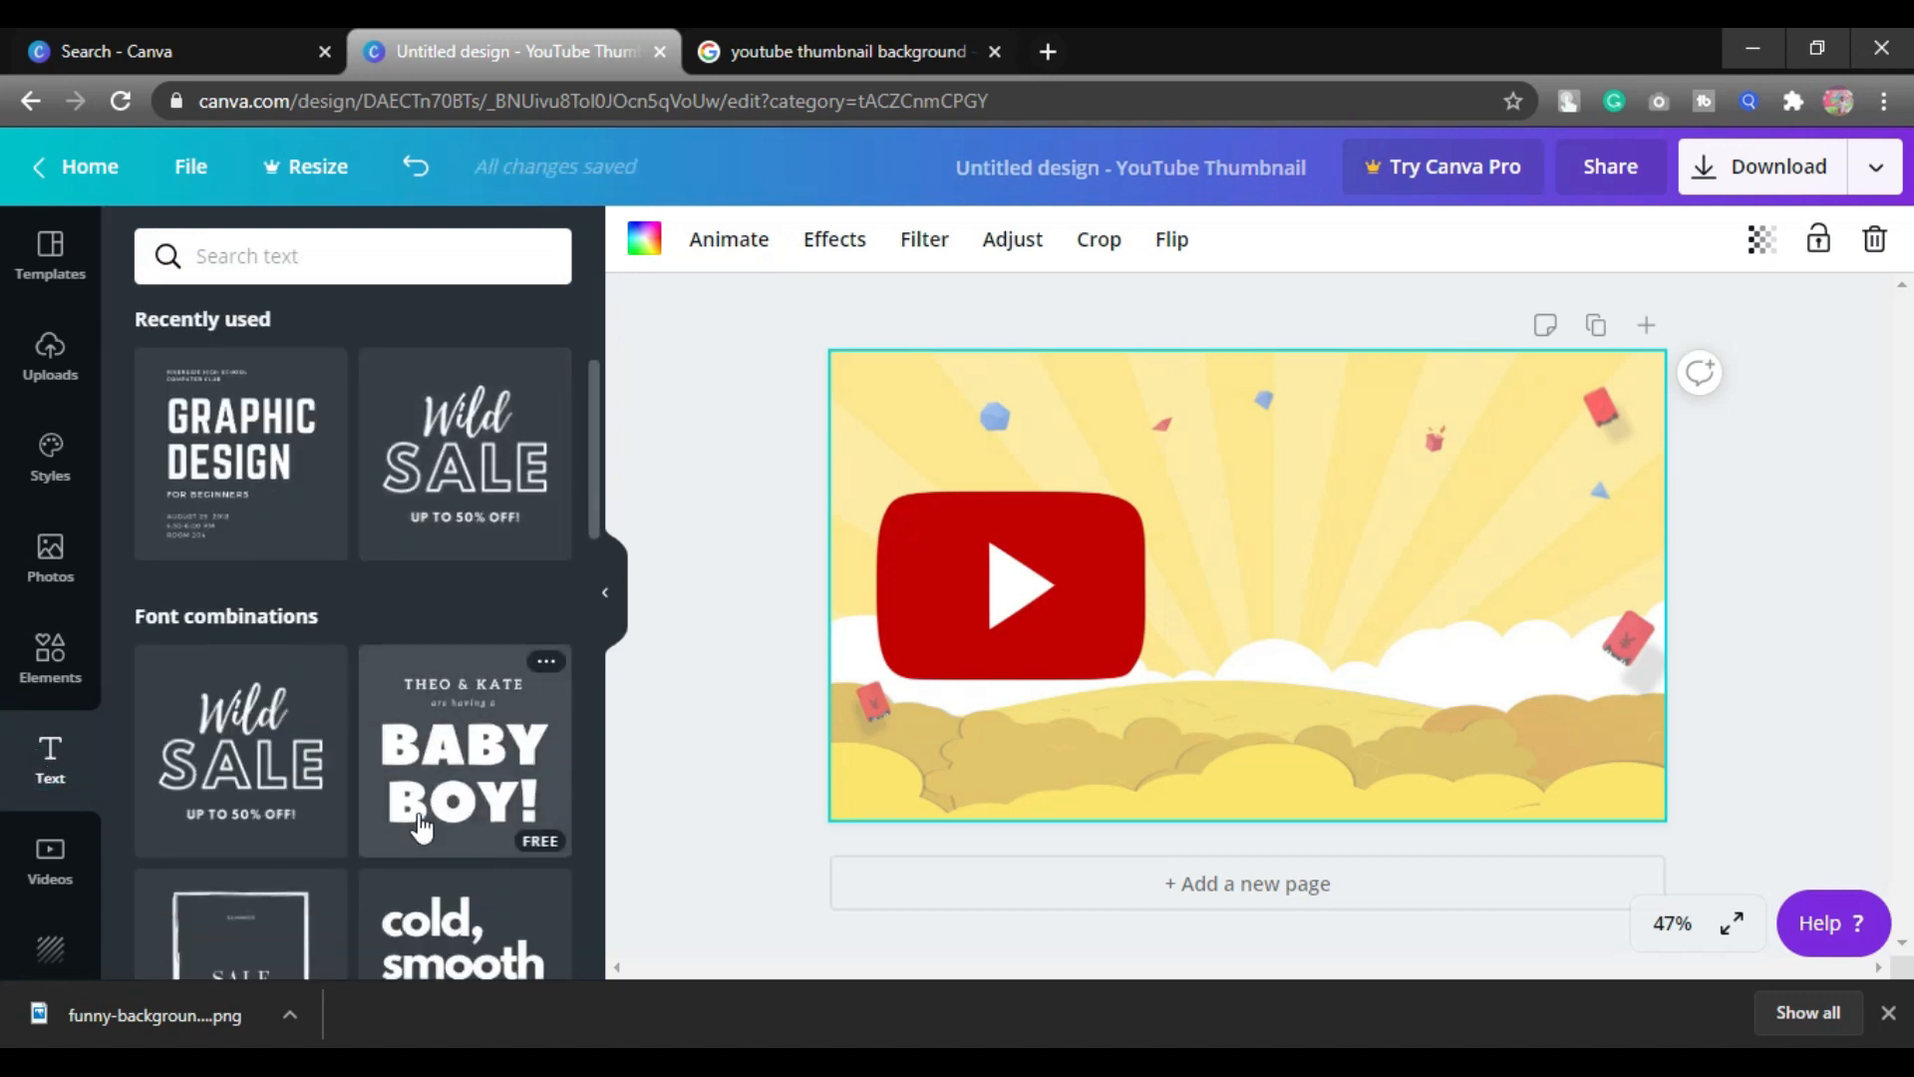
scroll(421, 828, "down", 9)
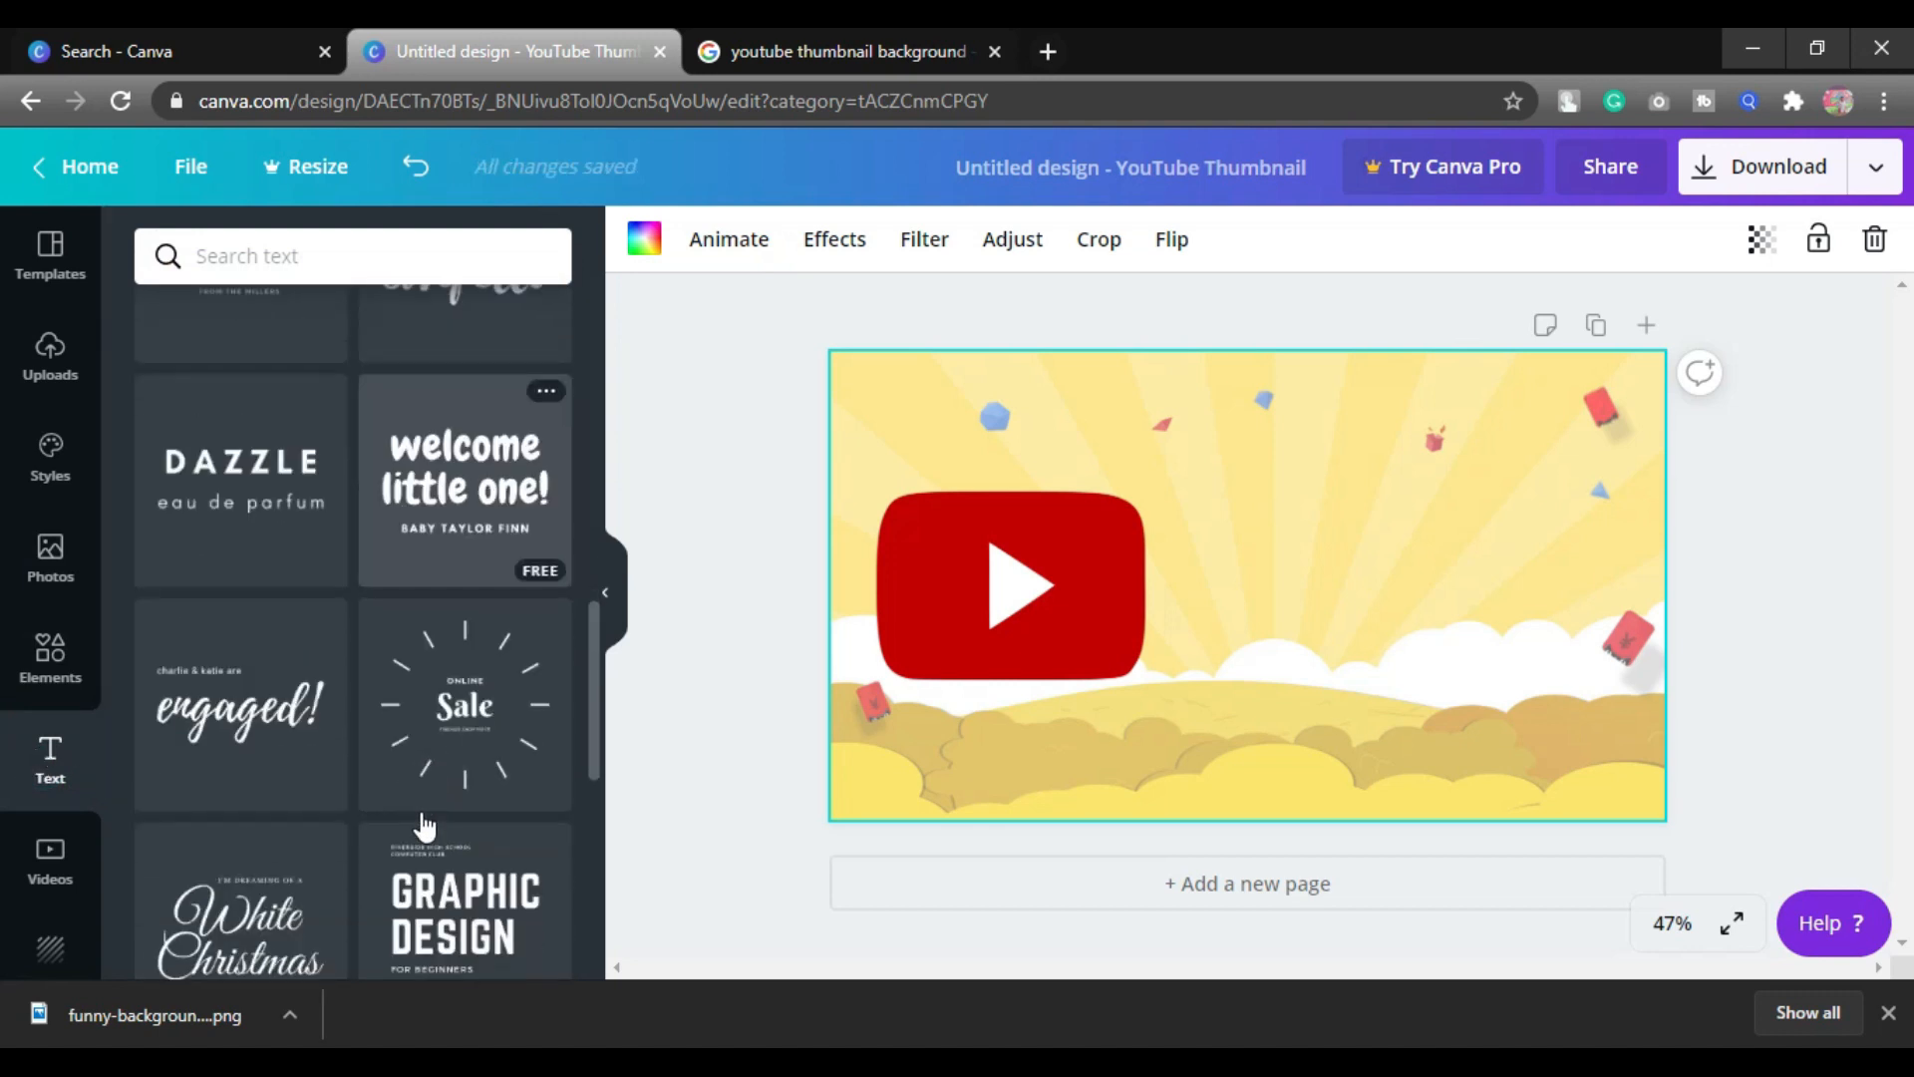
scroll(420, 811, "up", 10)
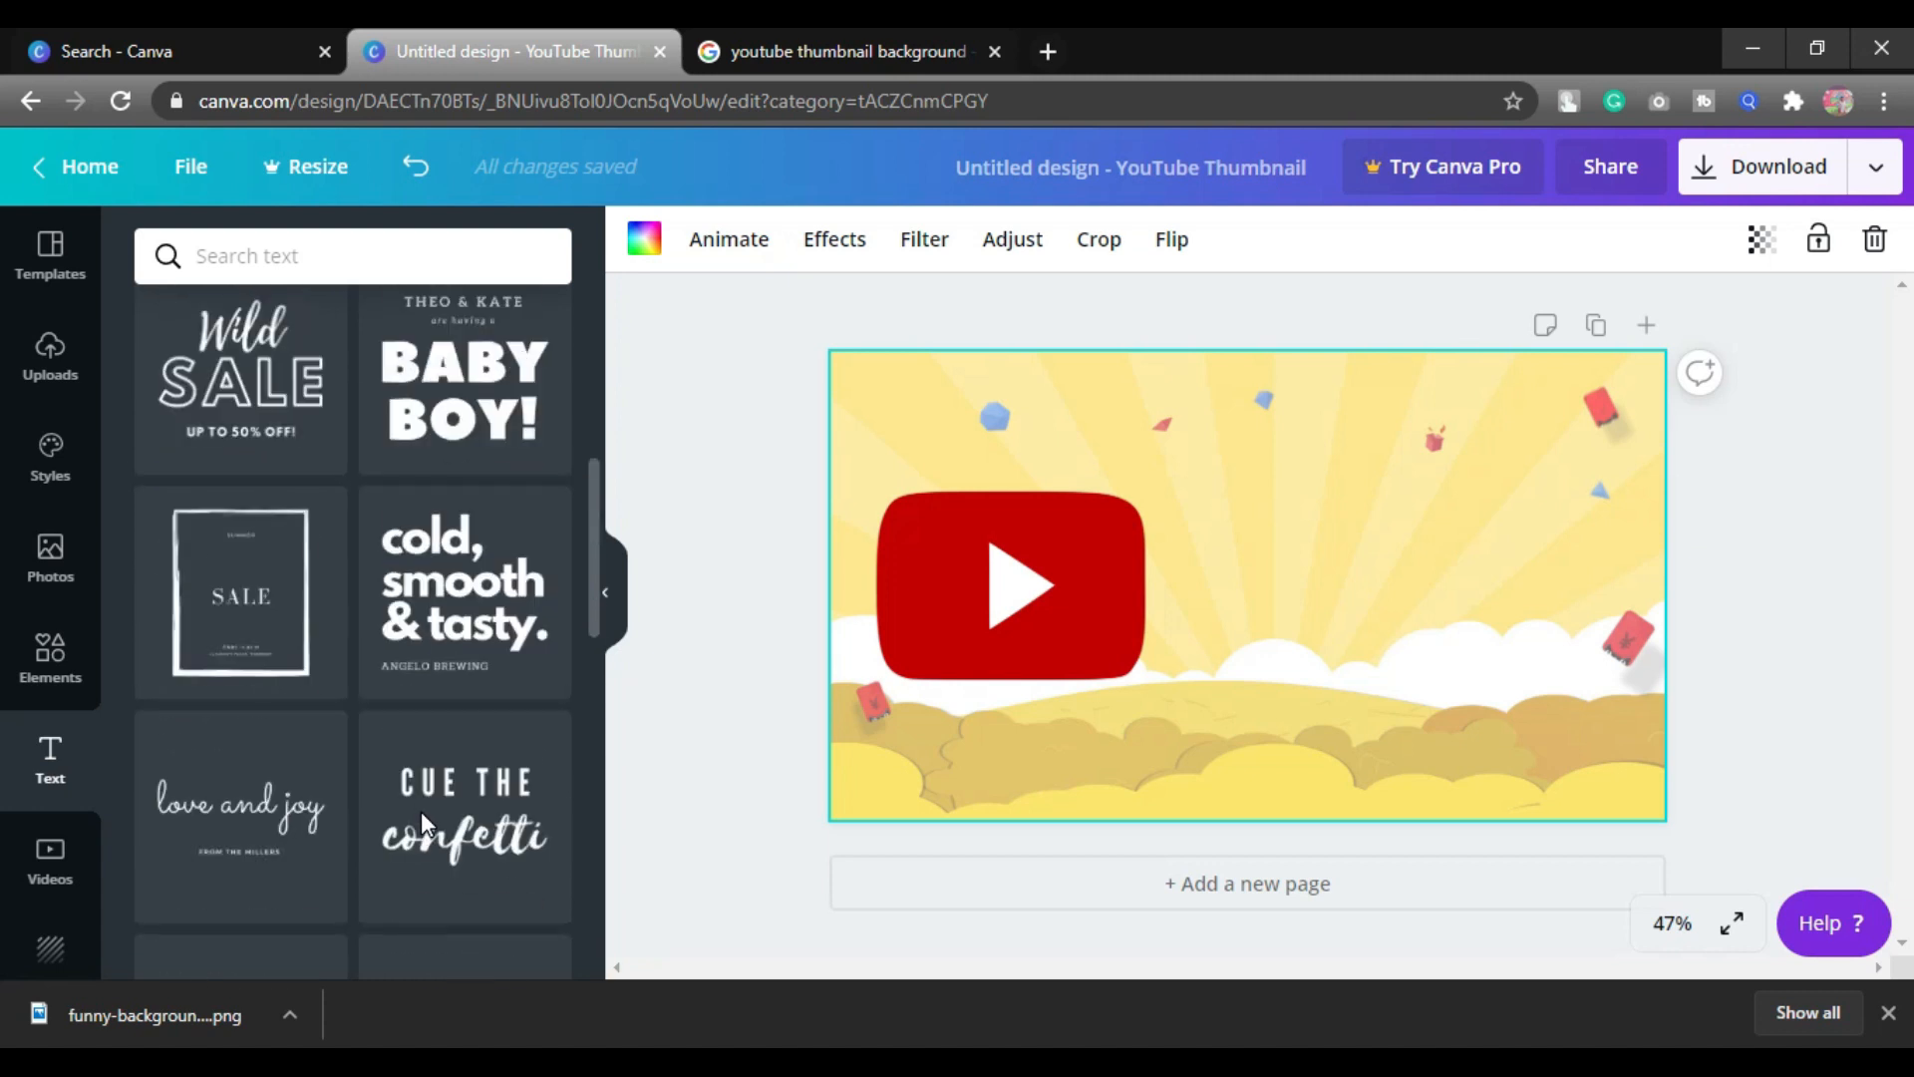
scroll(422, 826, "up", 3)
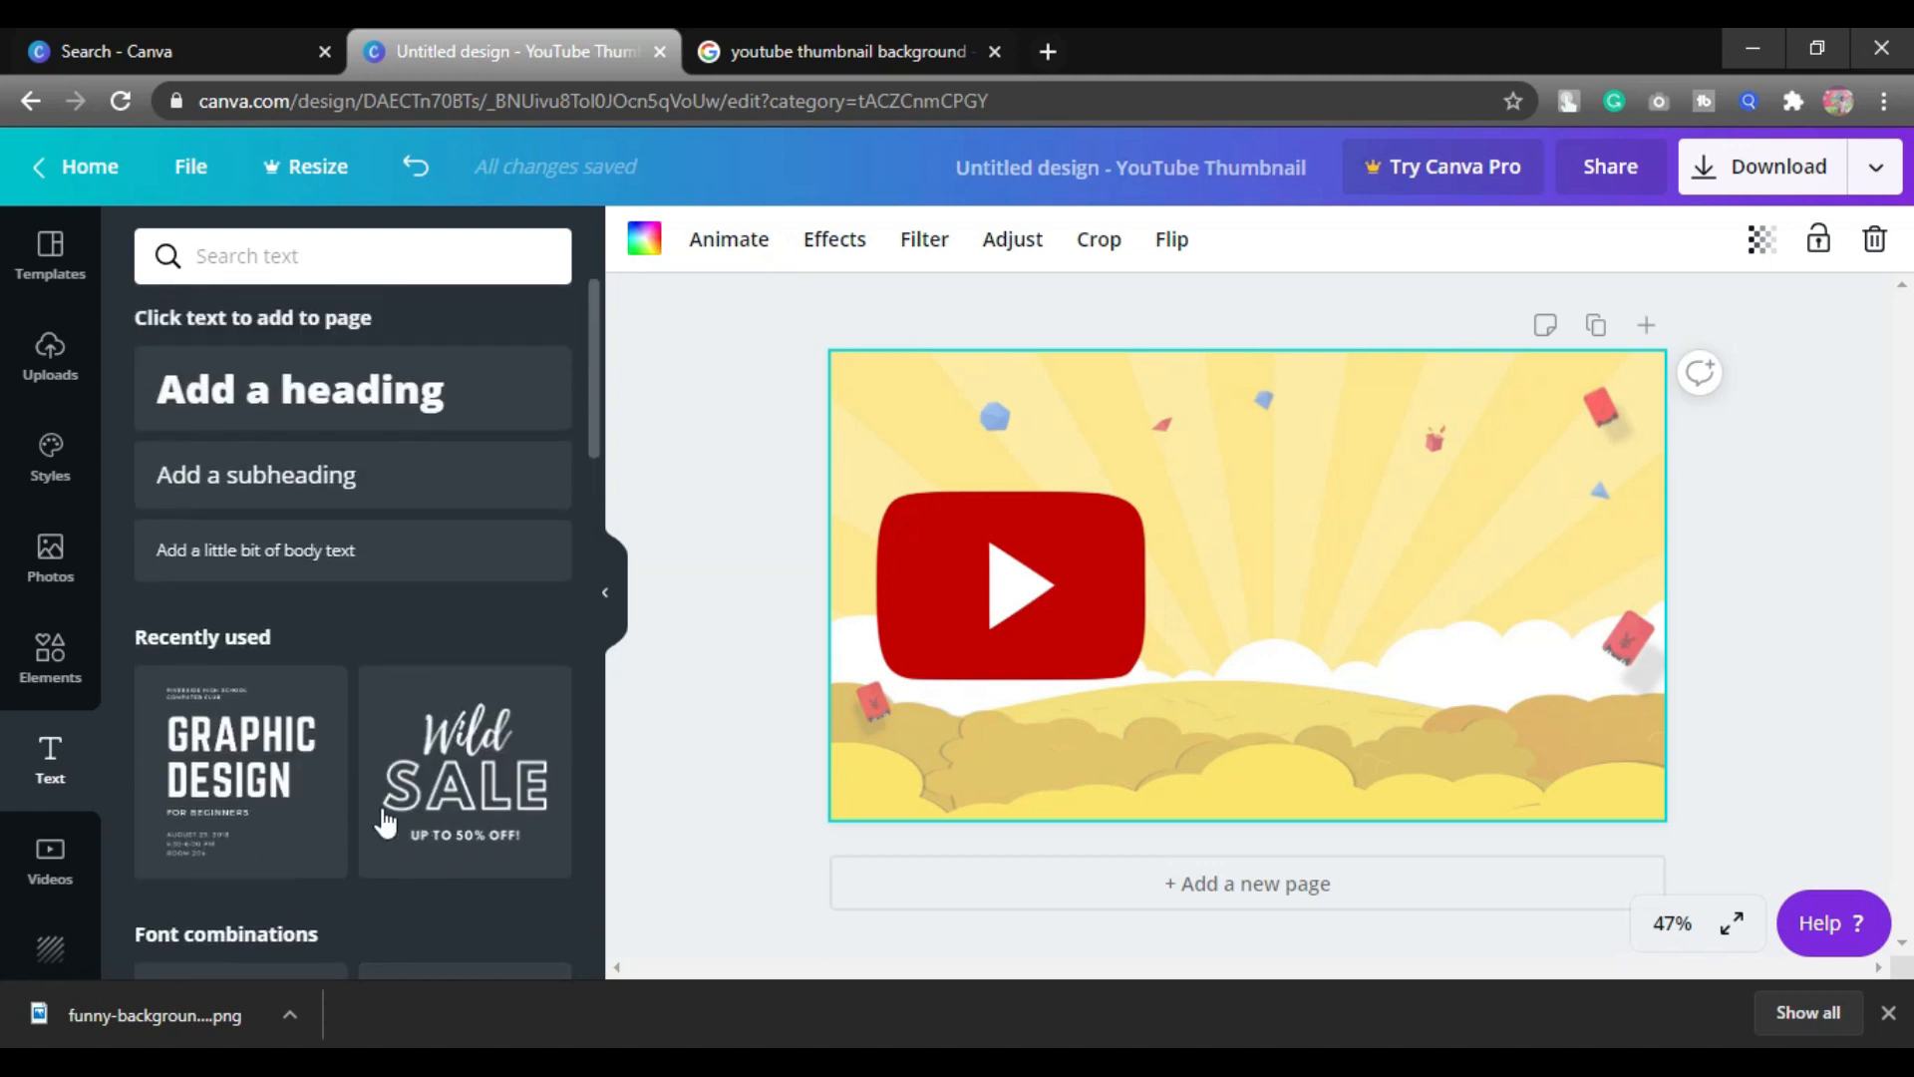
left_click(244, 773)
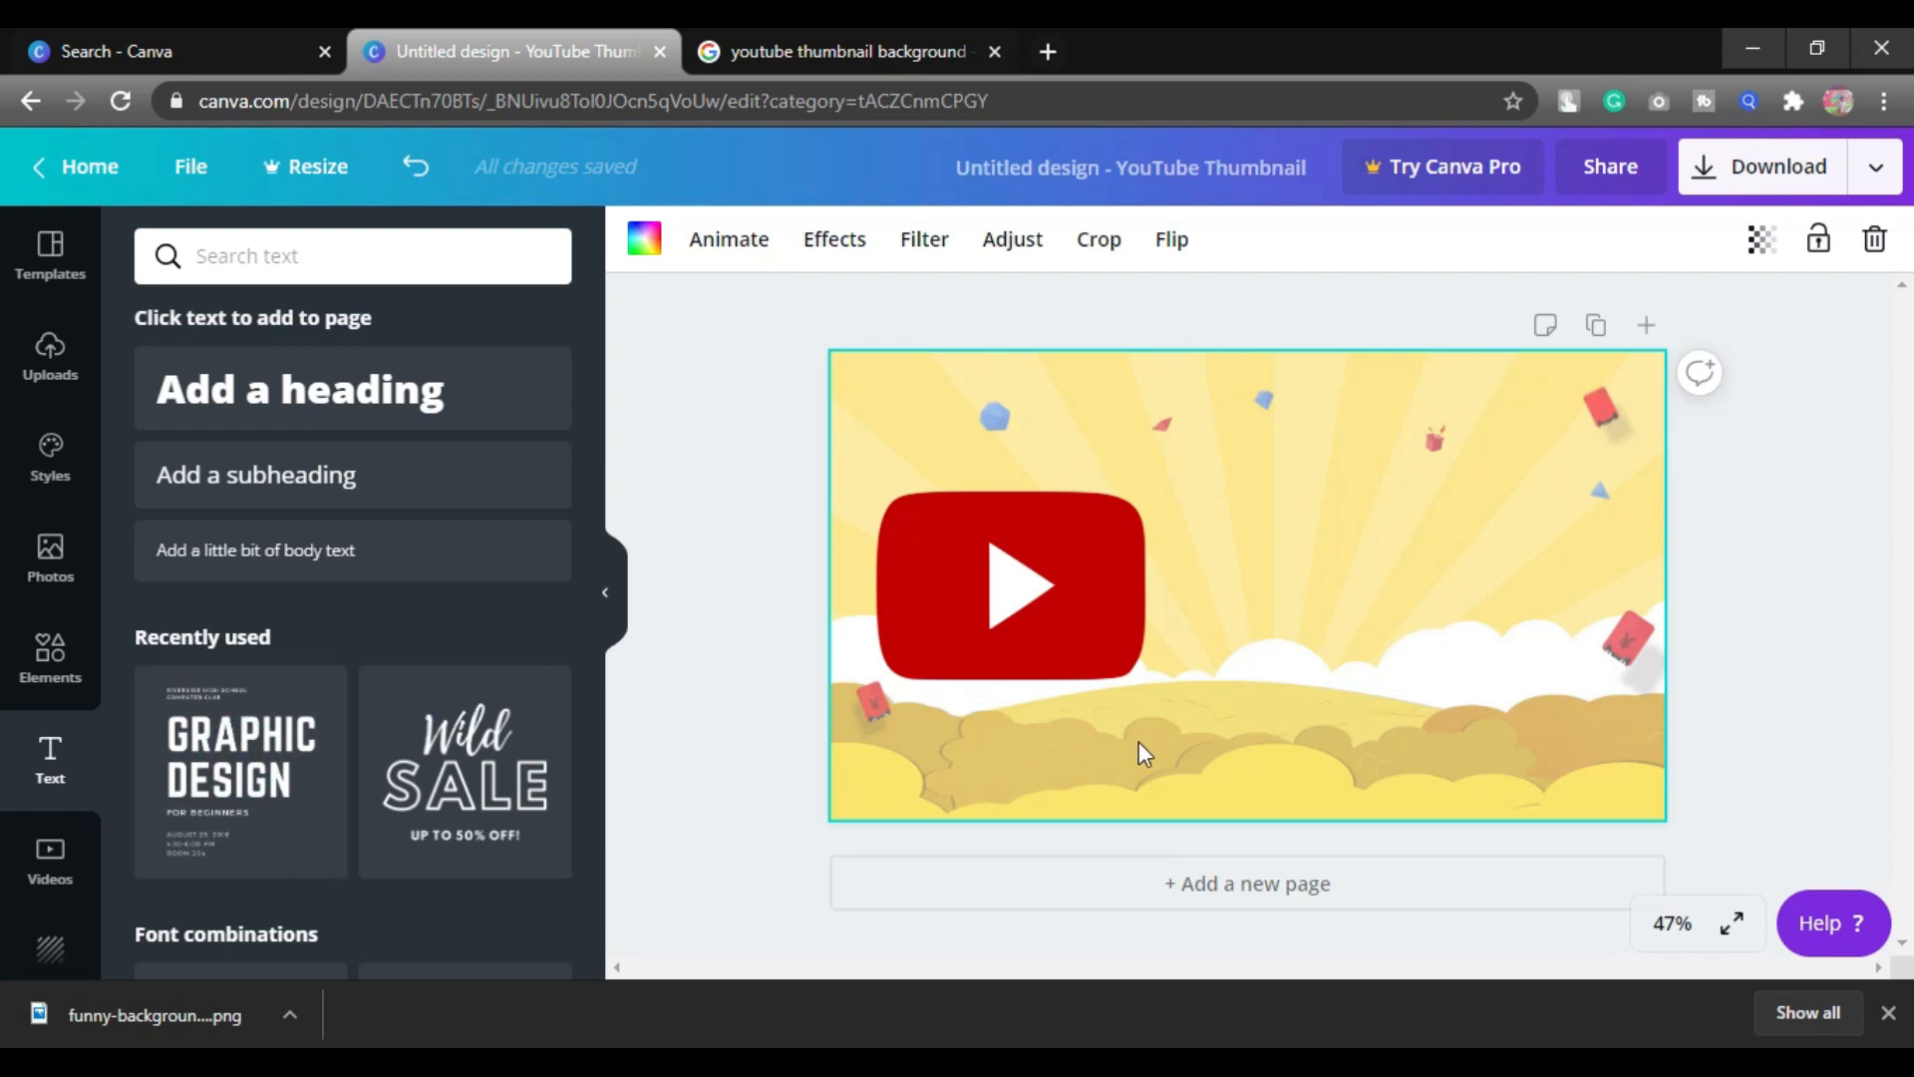
left_click_drag(1190, 626, 1336, 606)
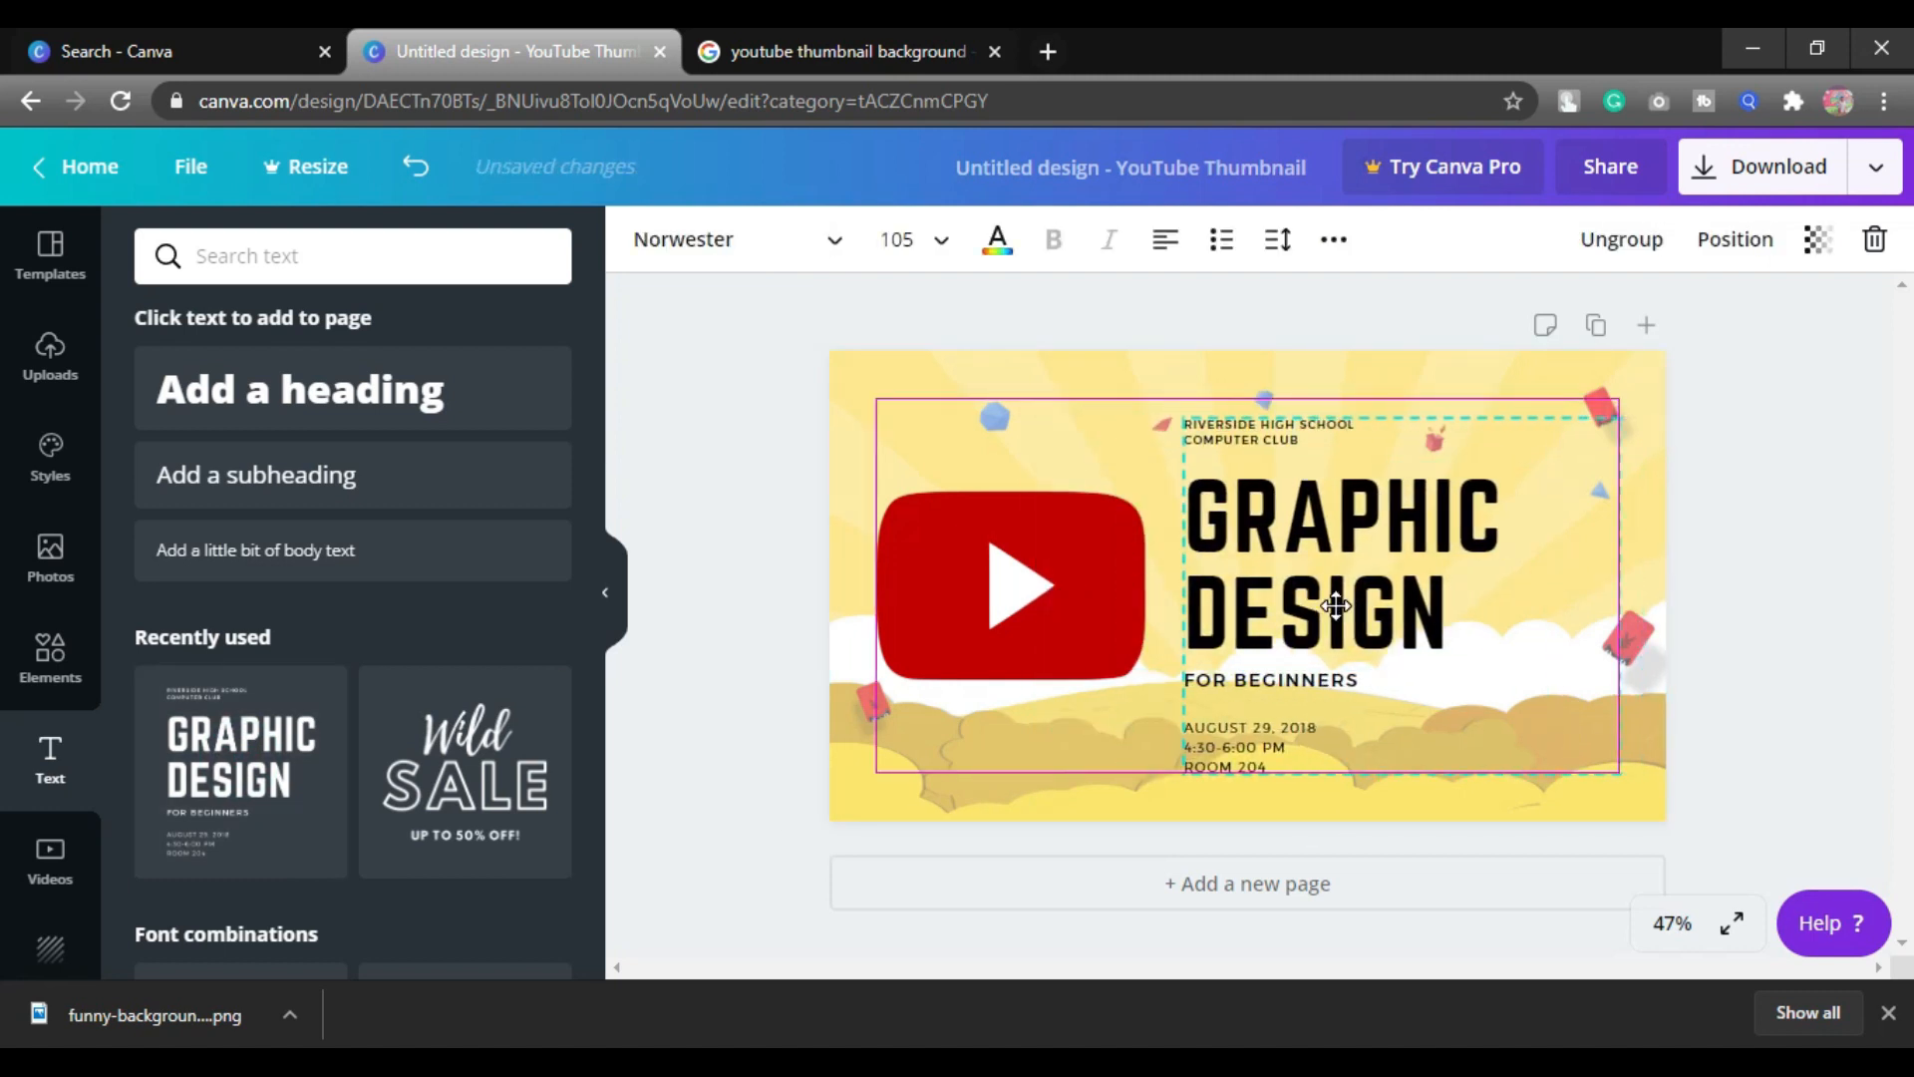
Delete the RIVERSIDE HIGH SCHOOL COMPUTER CLUB line from the text group and adjust the remaining group's position.
left_click(1271, 438)
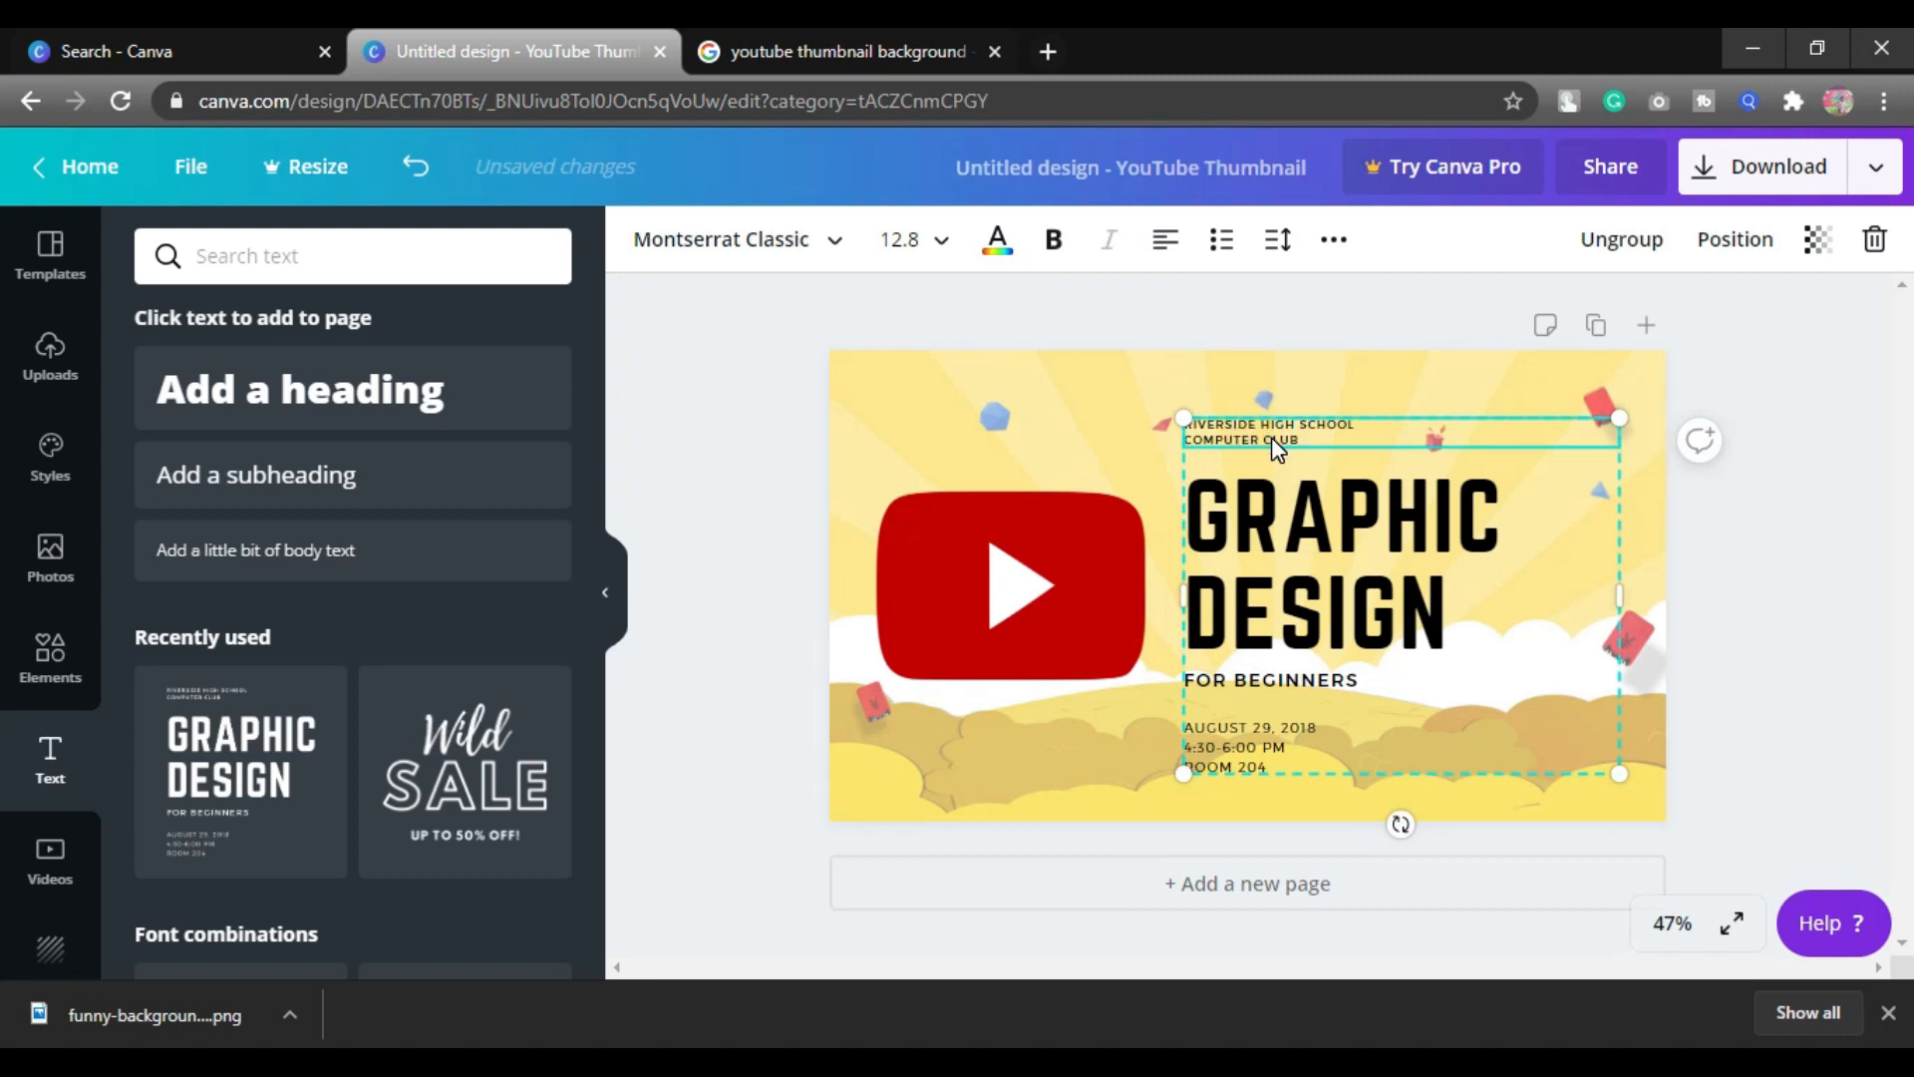
key("Delete")
left_click_drag(1293, 588, 1281, 565)
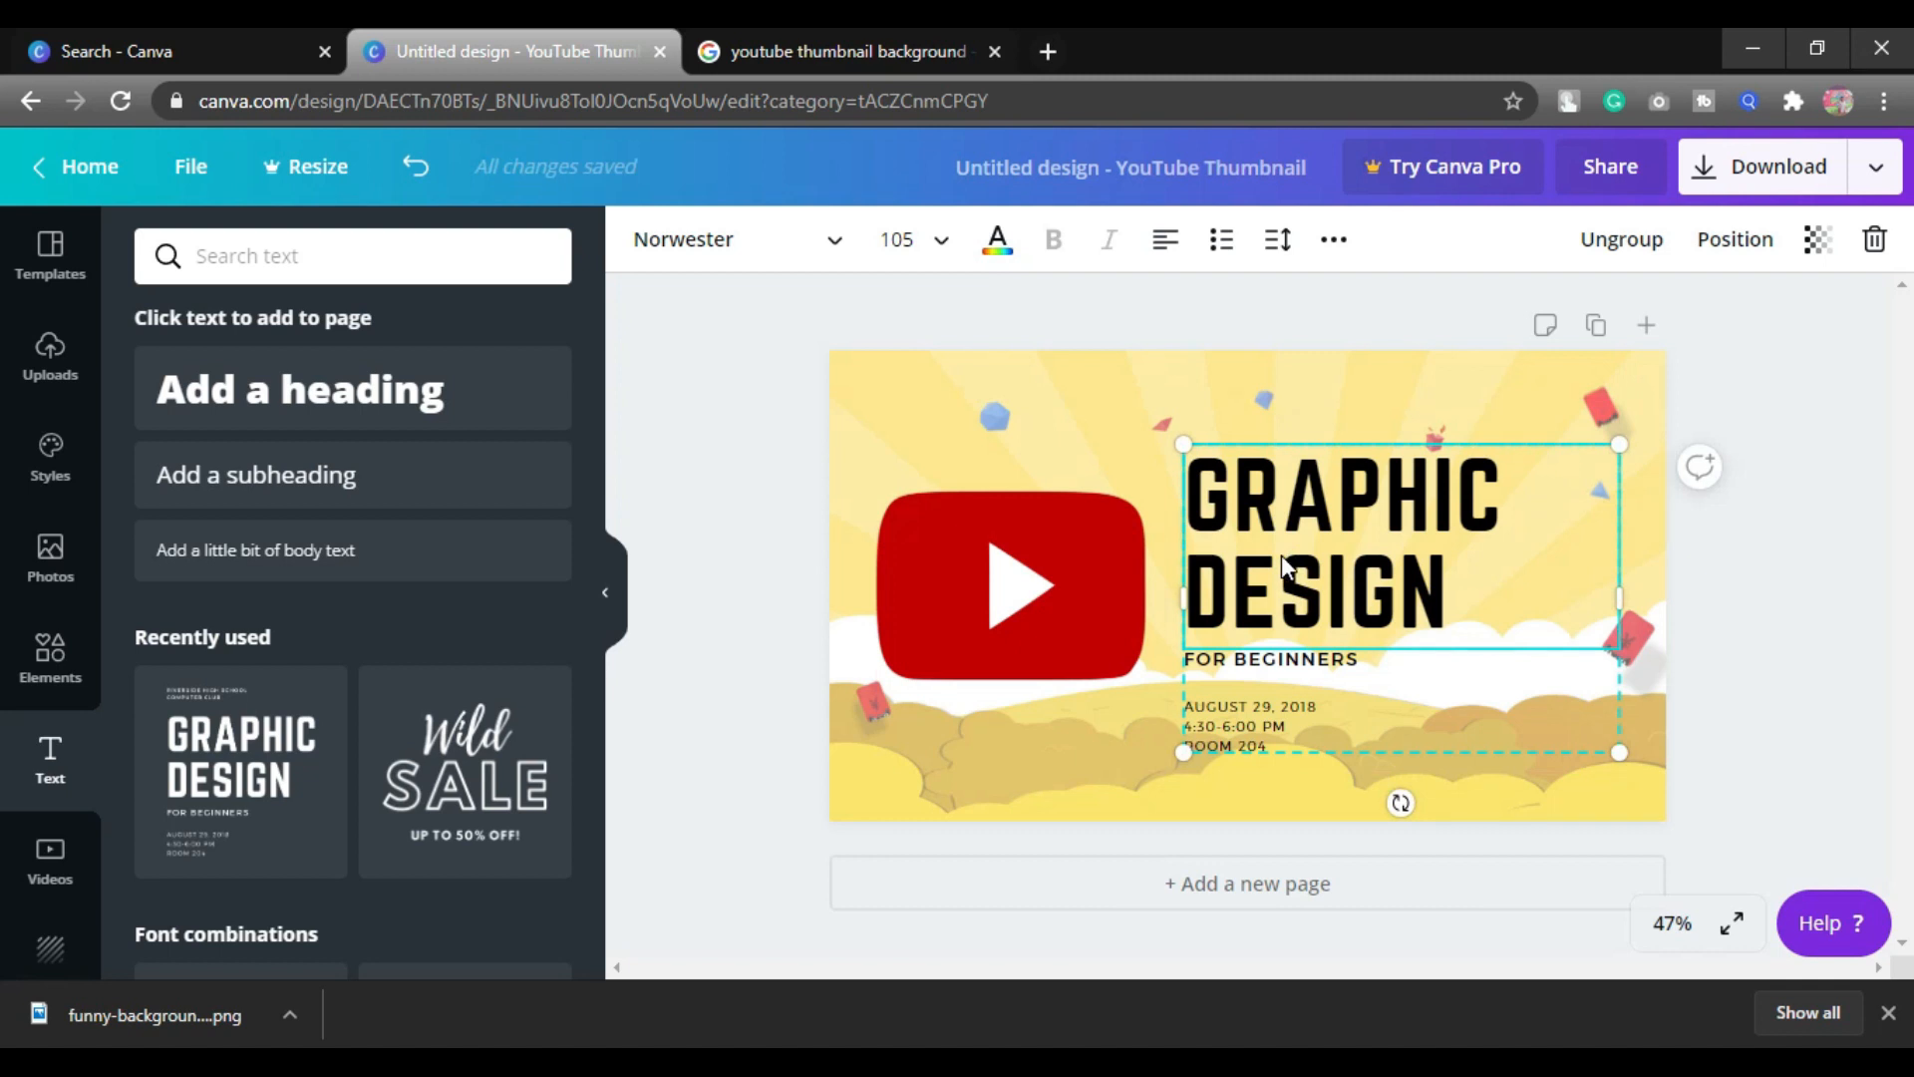
Replace the GRAPHIC DESIGN heading text with ATTRACTIVE VIDEO.
double_click(1316, 591)
left_click_drag(1445, 596, 1197, 496)
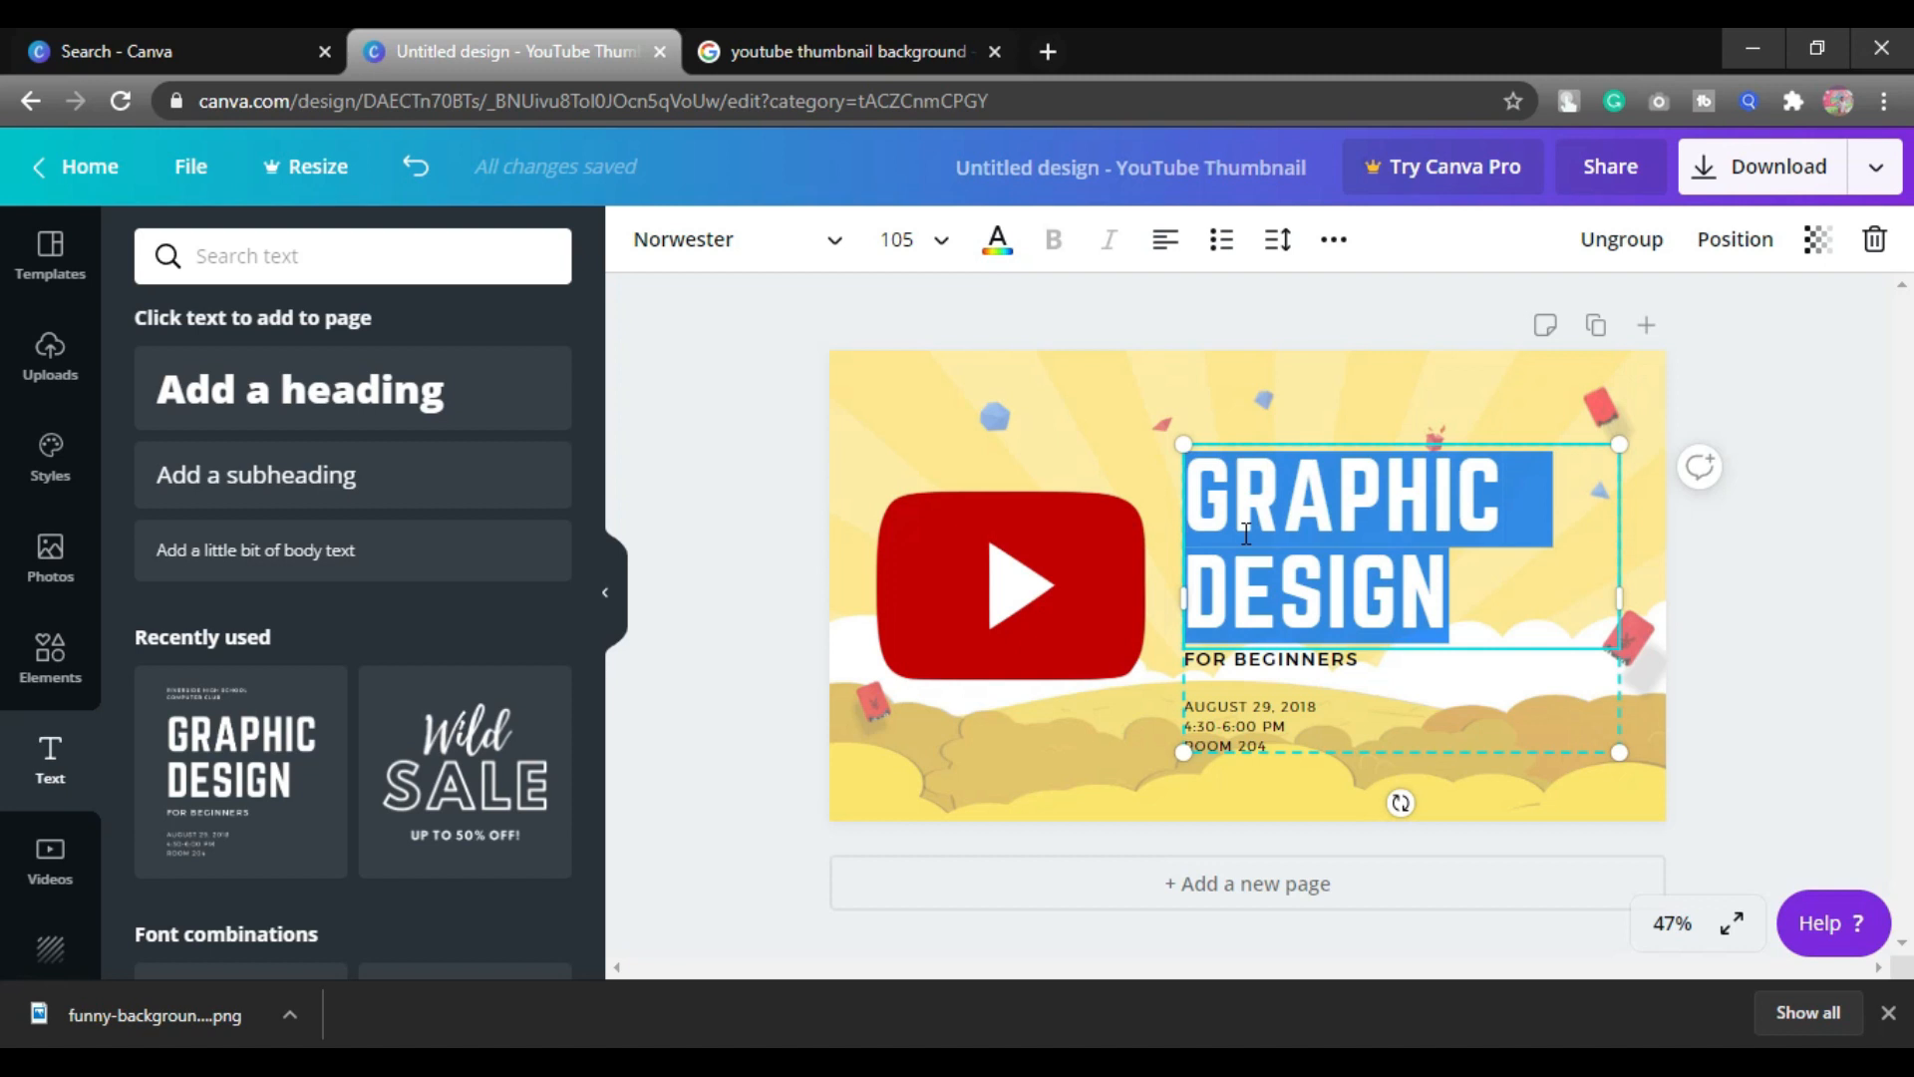
type("A")
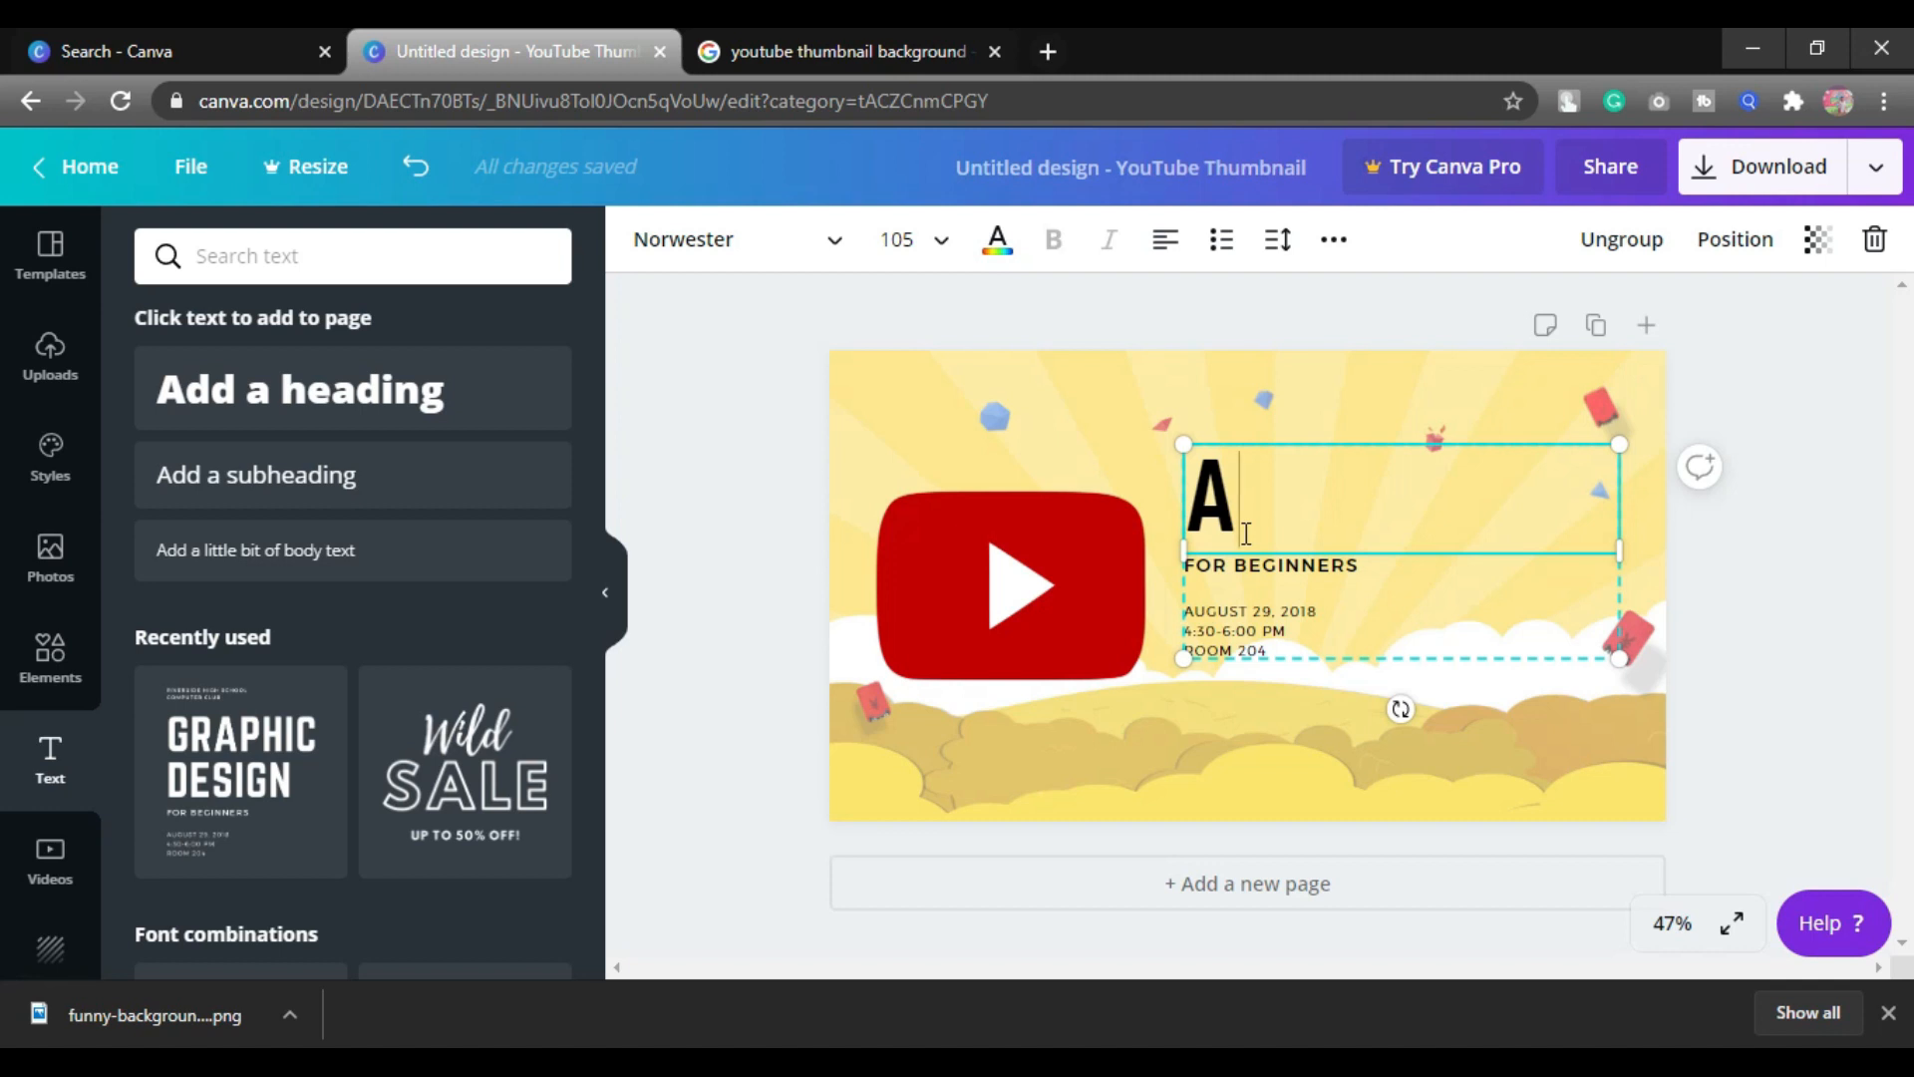
type("TTR")
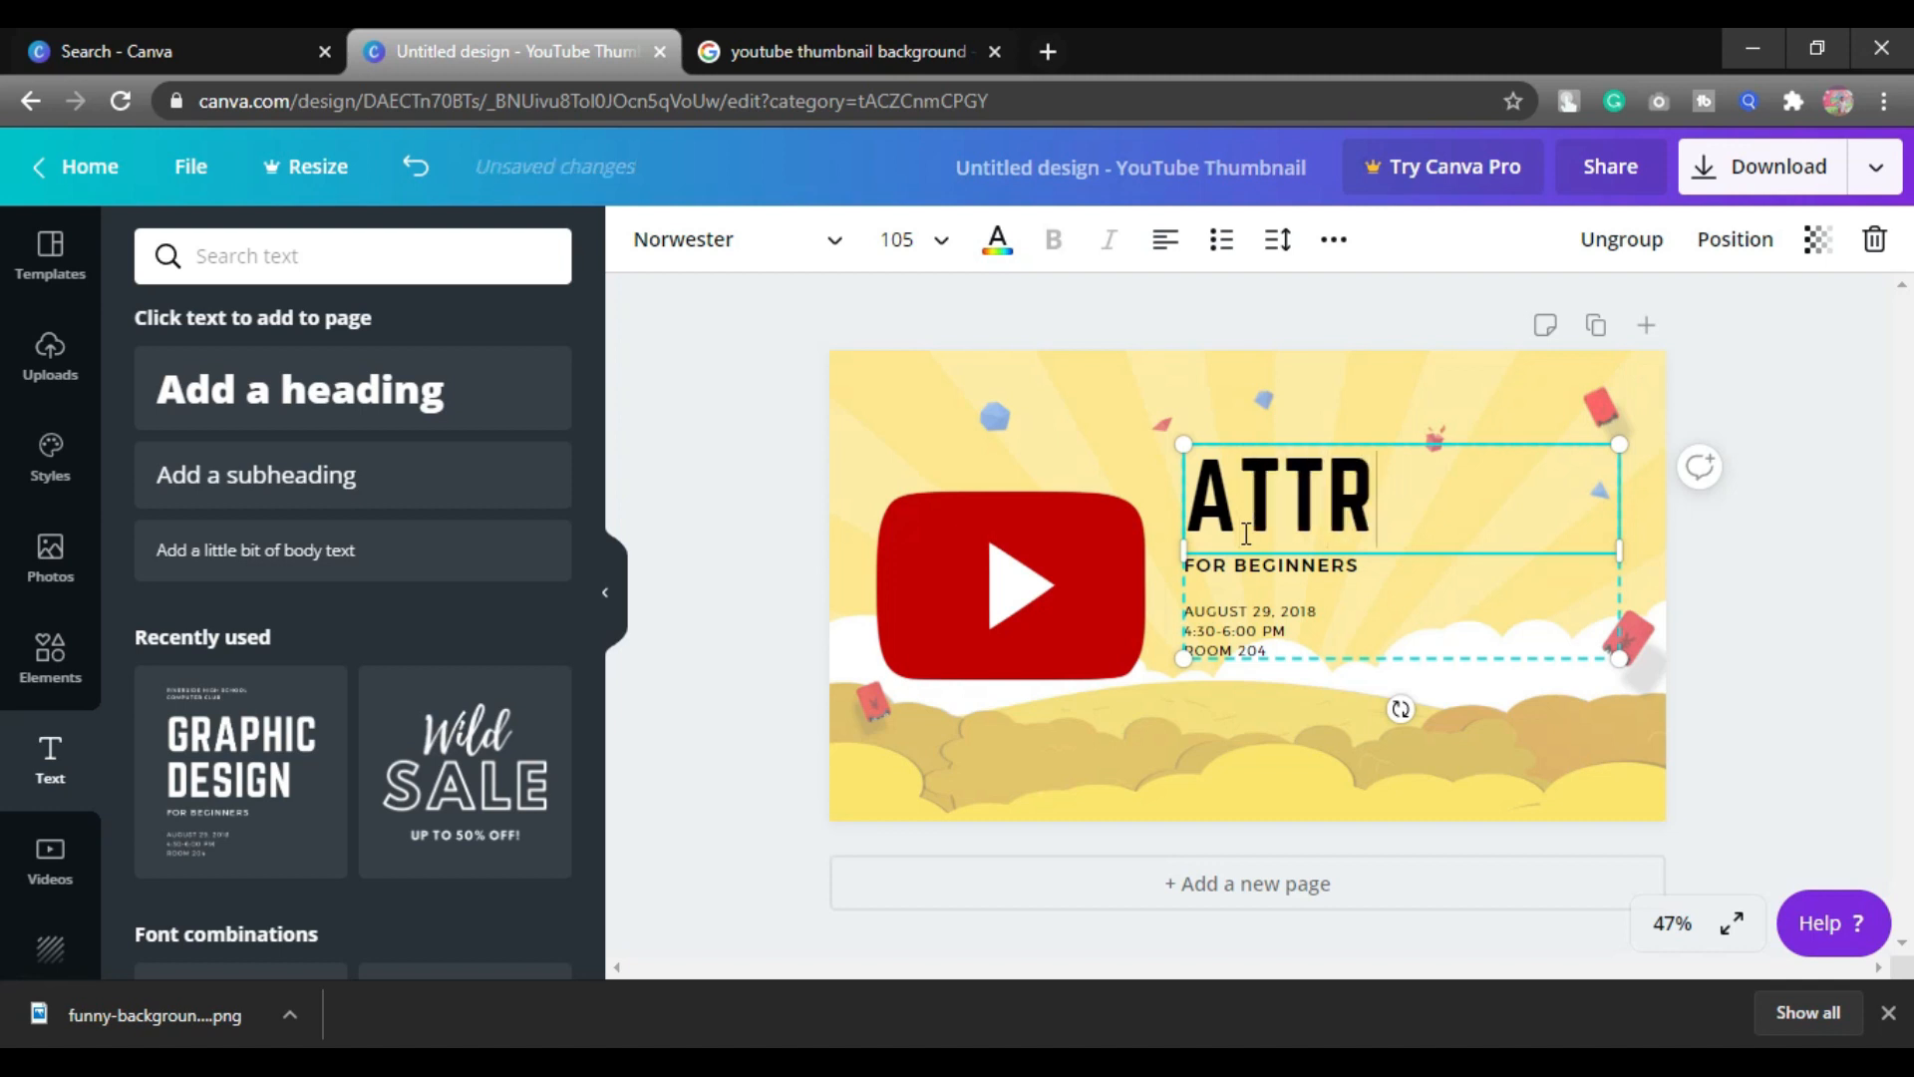
type("ACT")
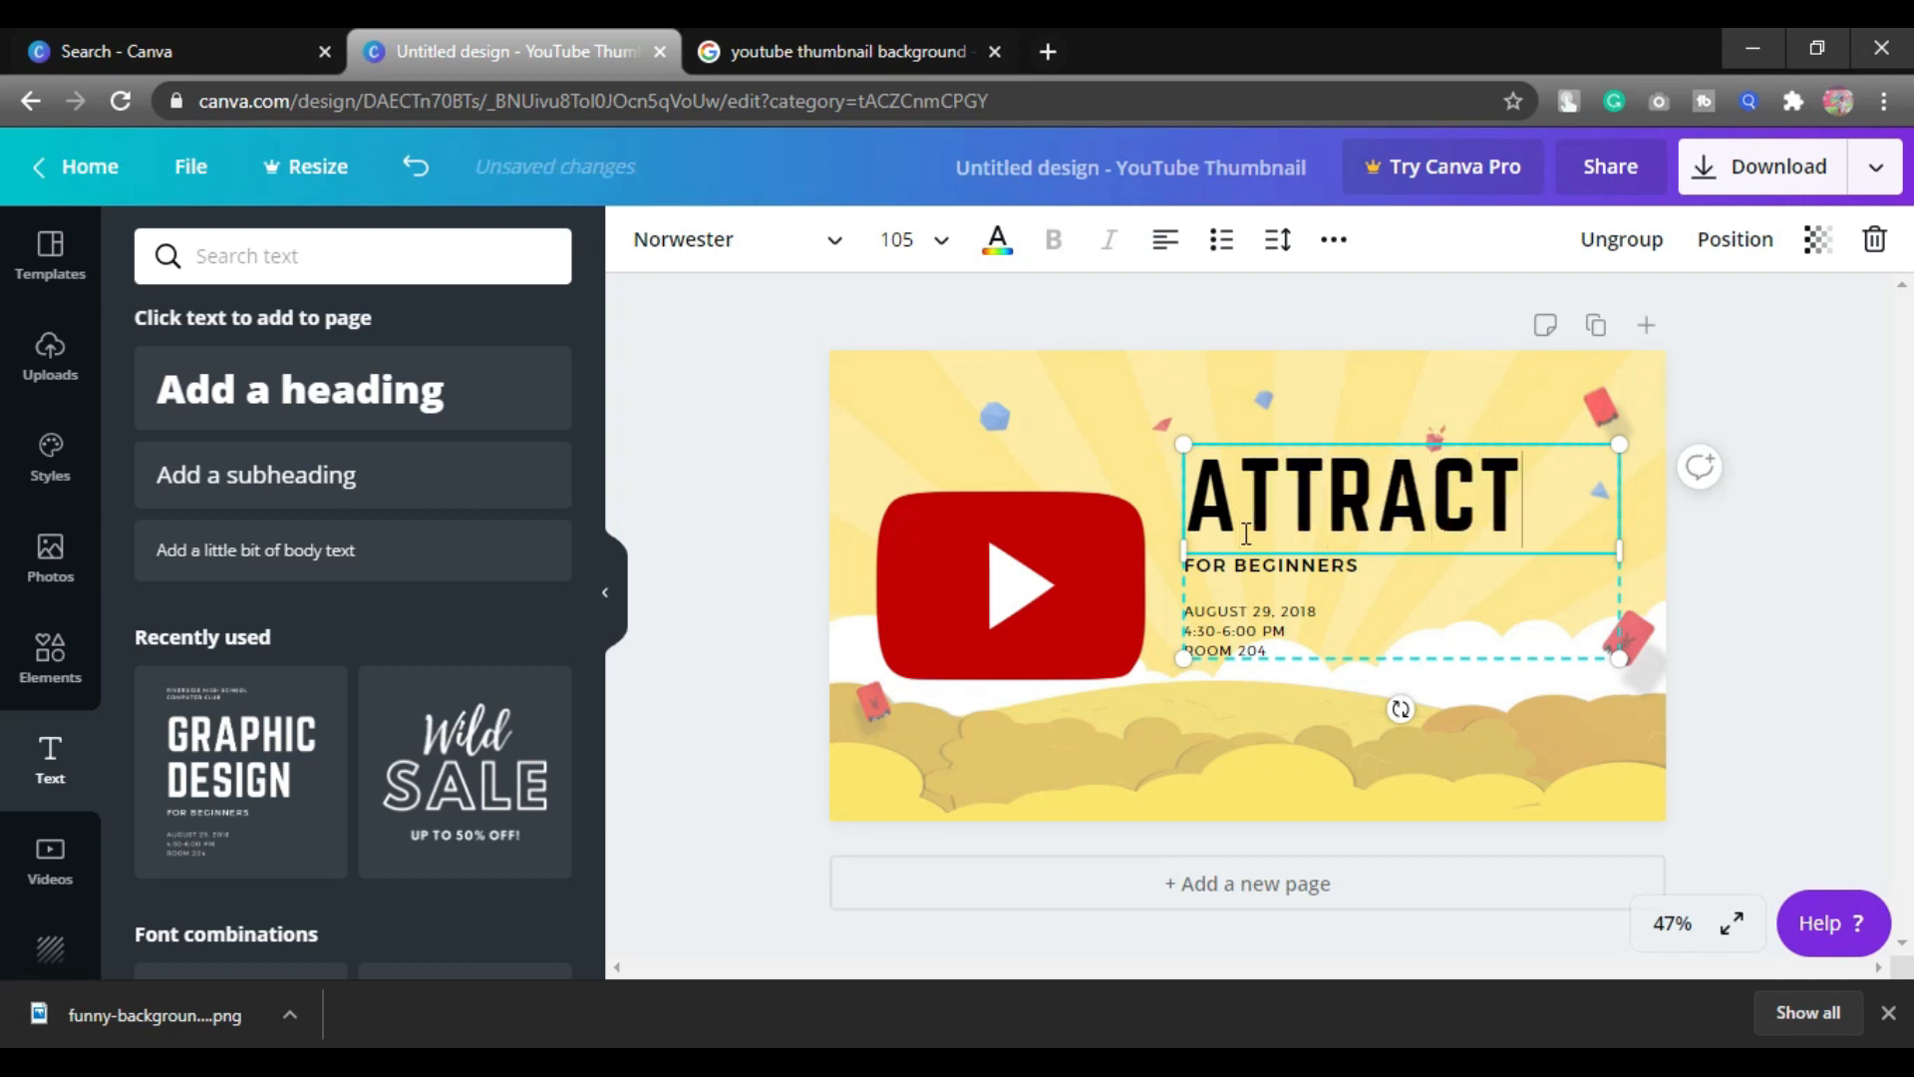
type("IVE VI")
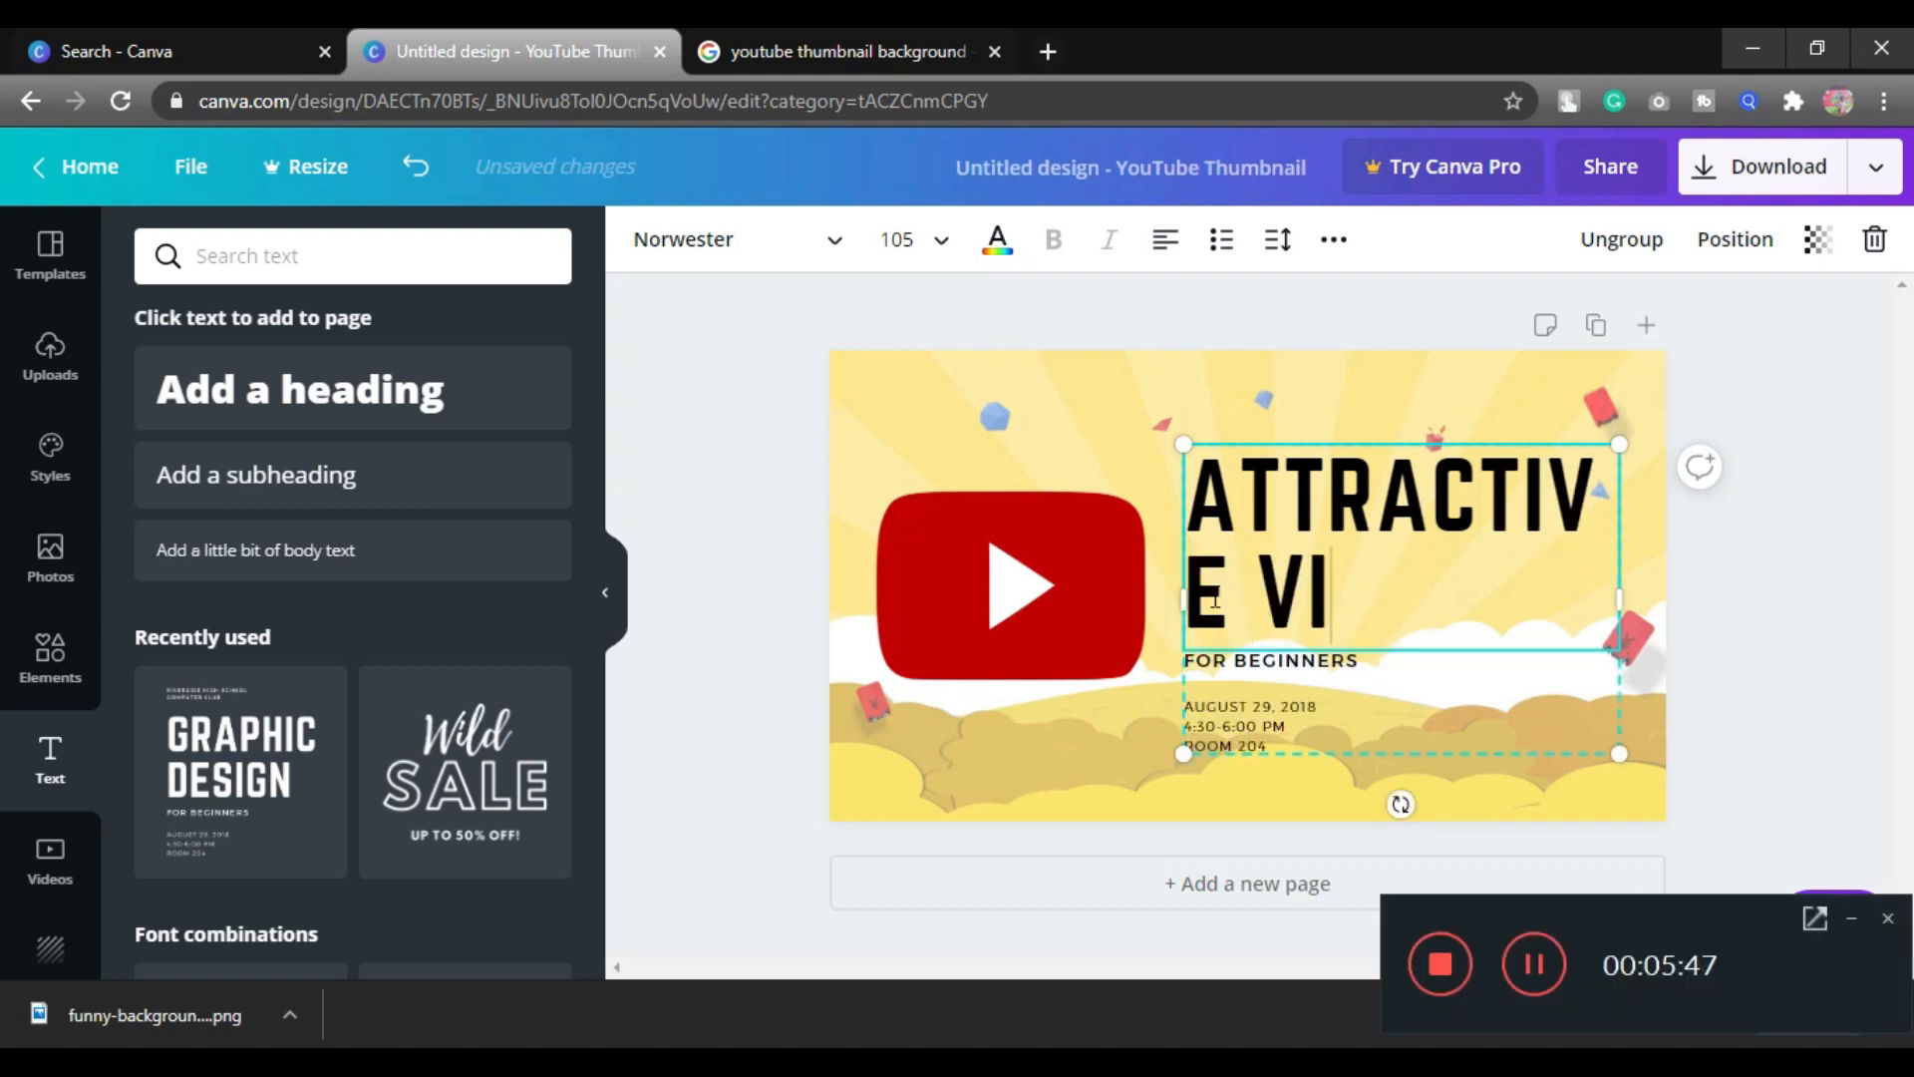
type("DEO")
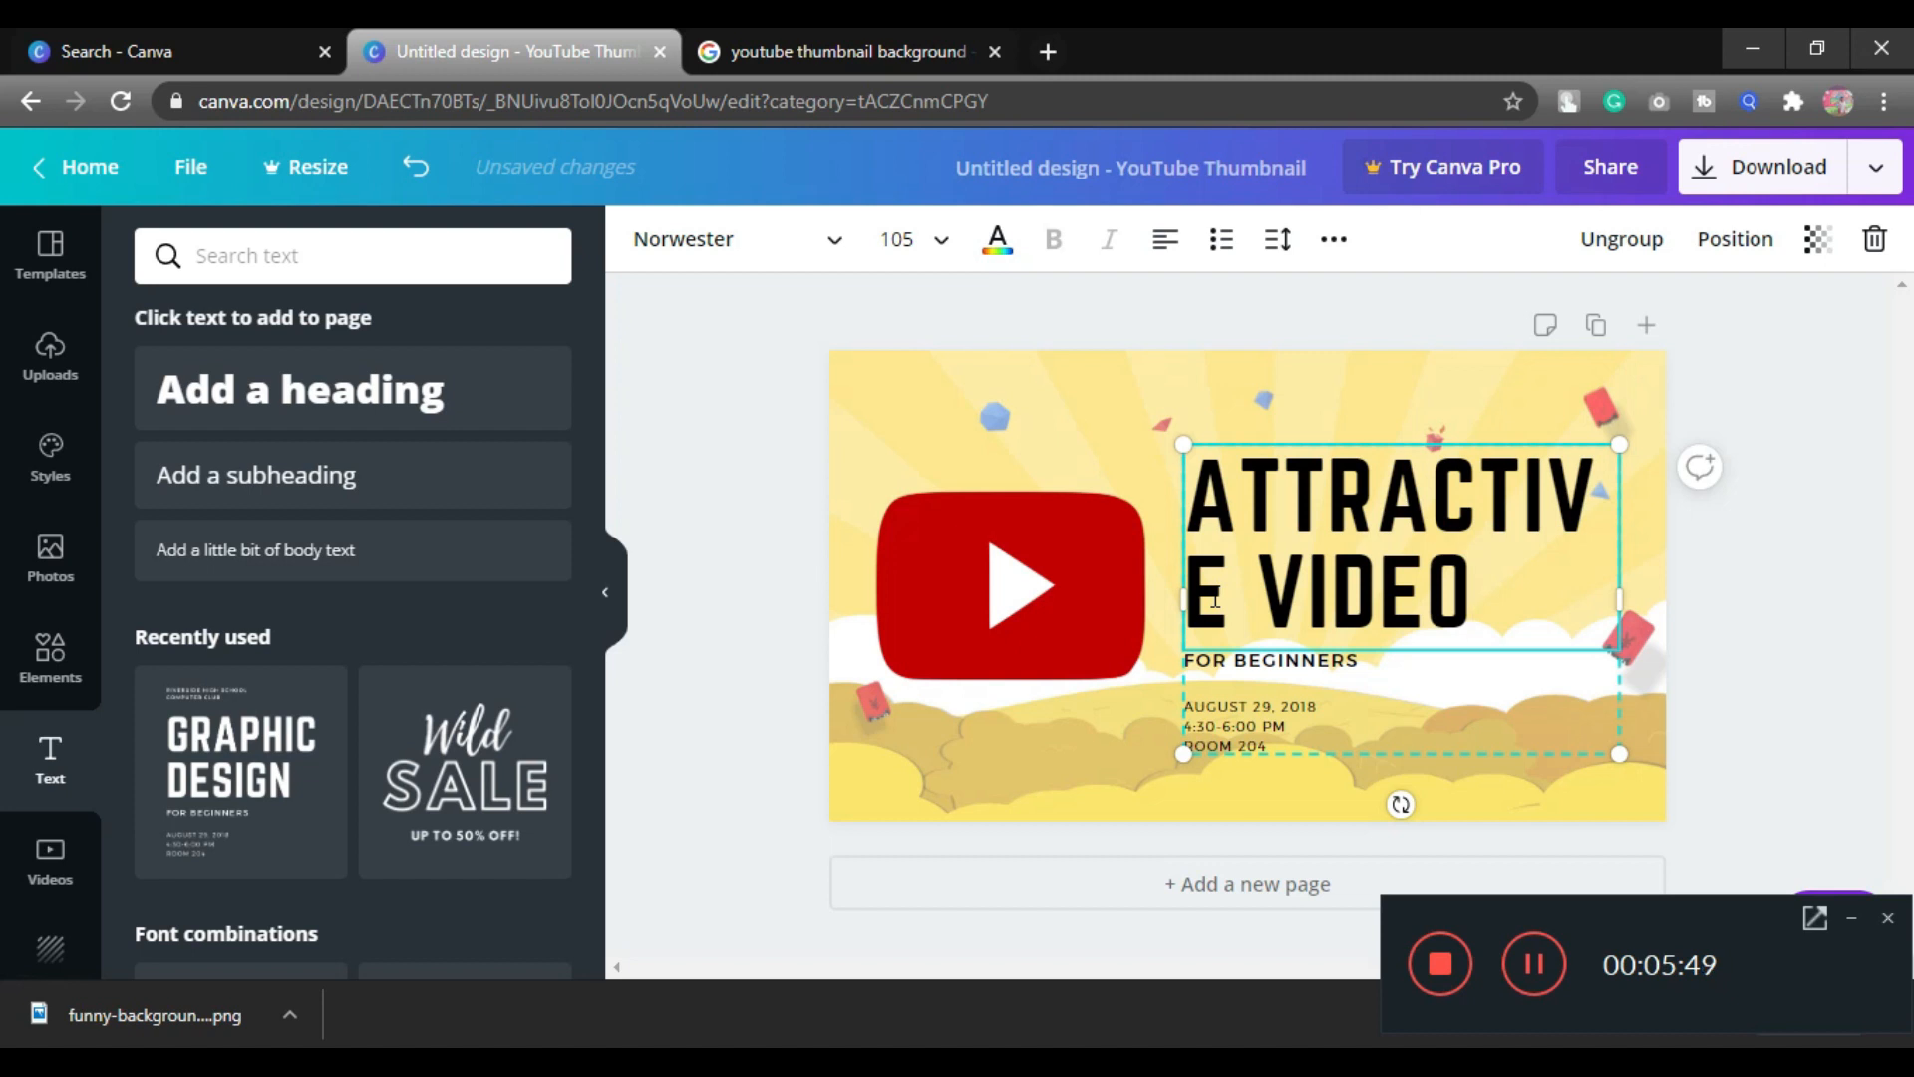
Try font sizes 56, 64 and 72 on the ATTRACTIVE VIDEO heading and settle on 64.
left_click_drag(1472, 595, 1201, 504)
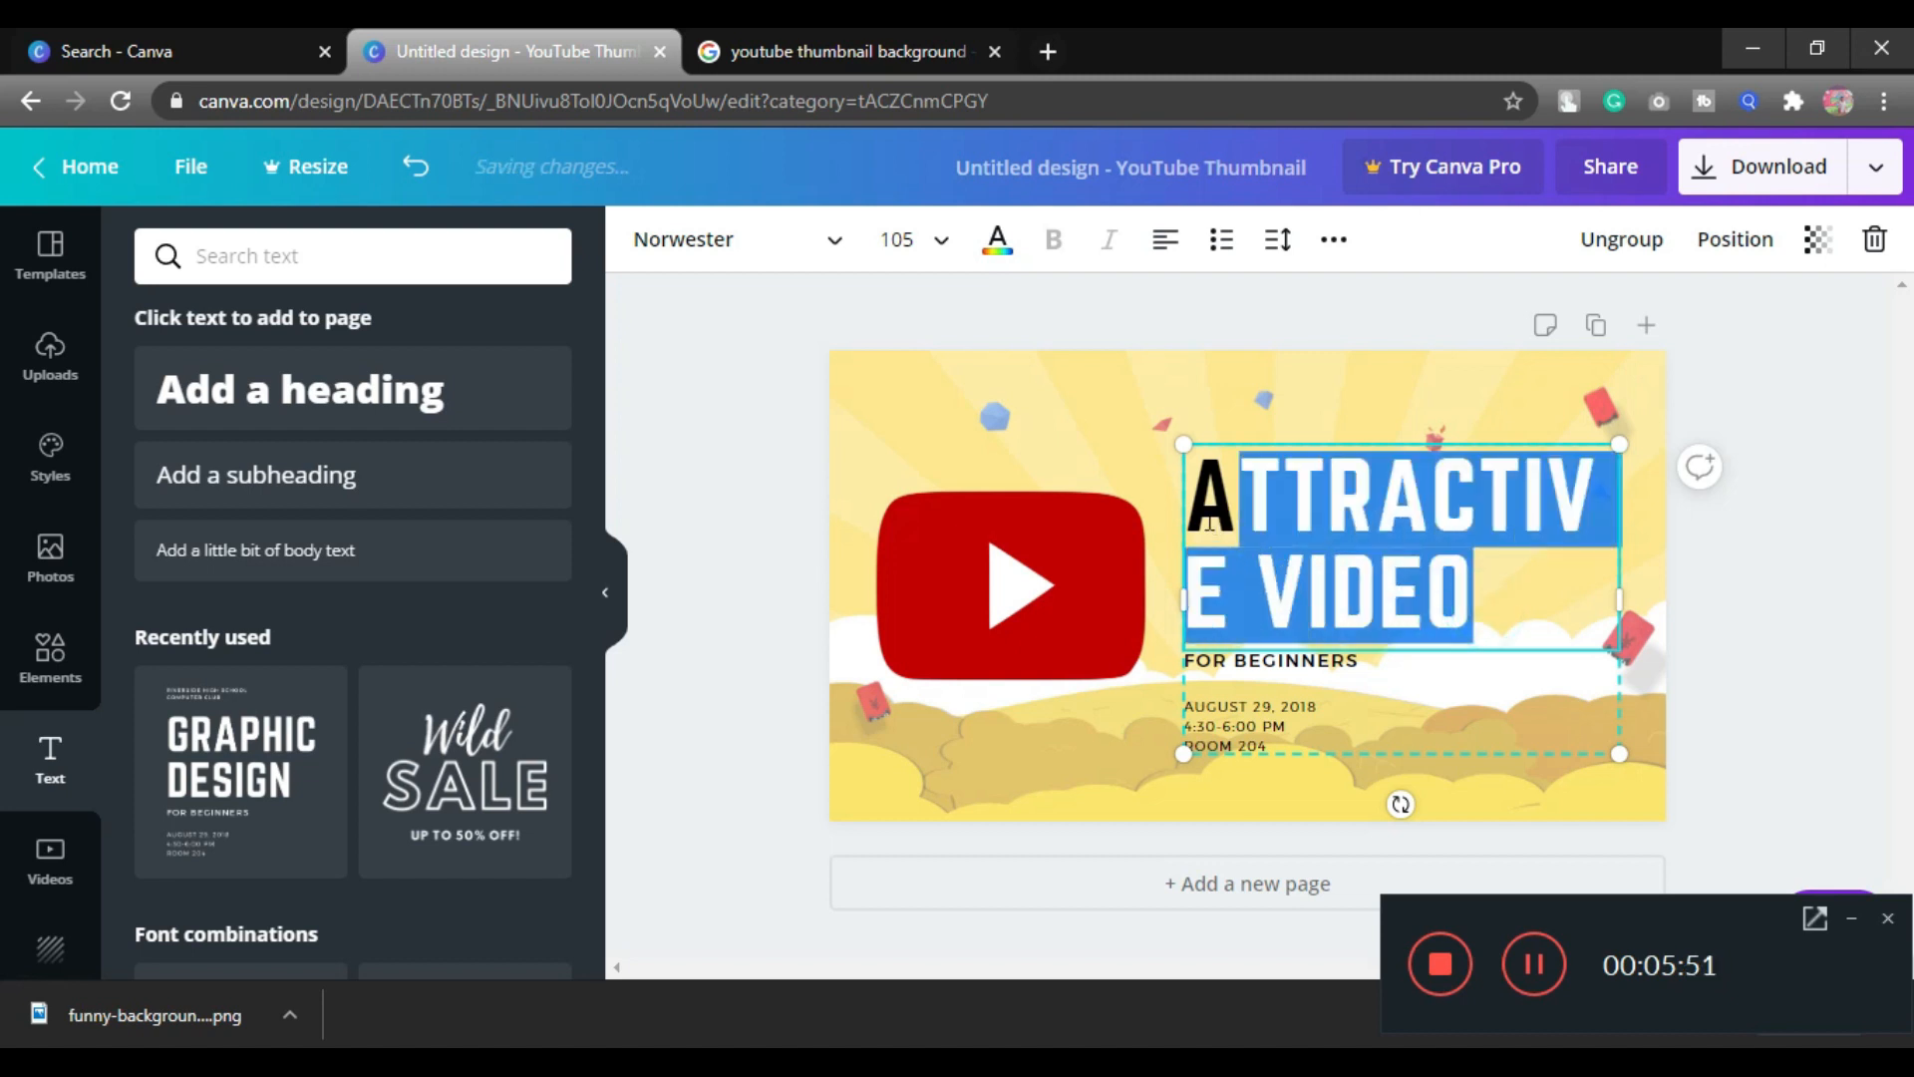
left_click(933, 241)
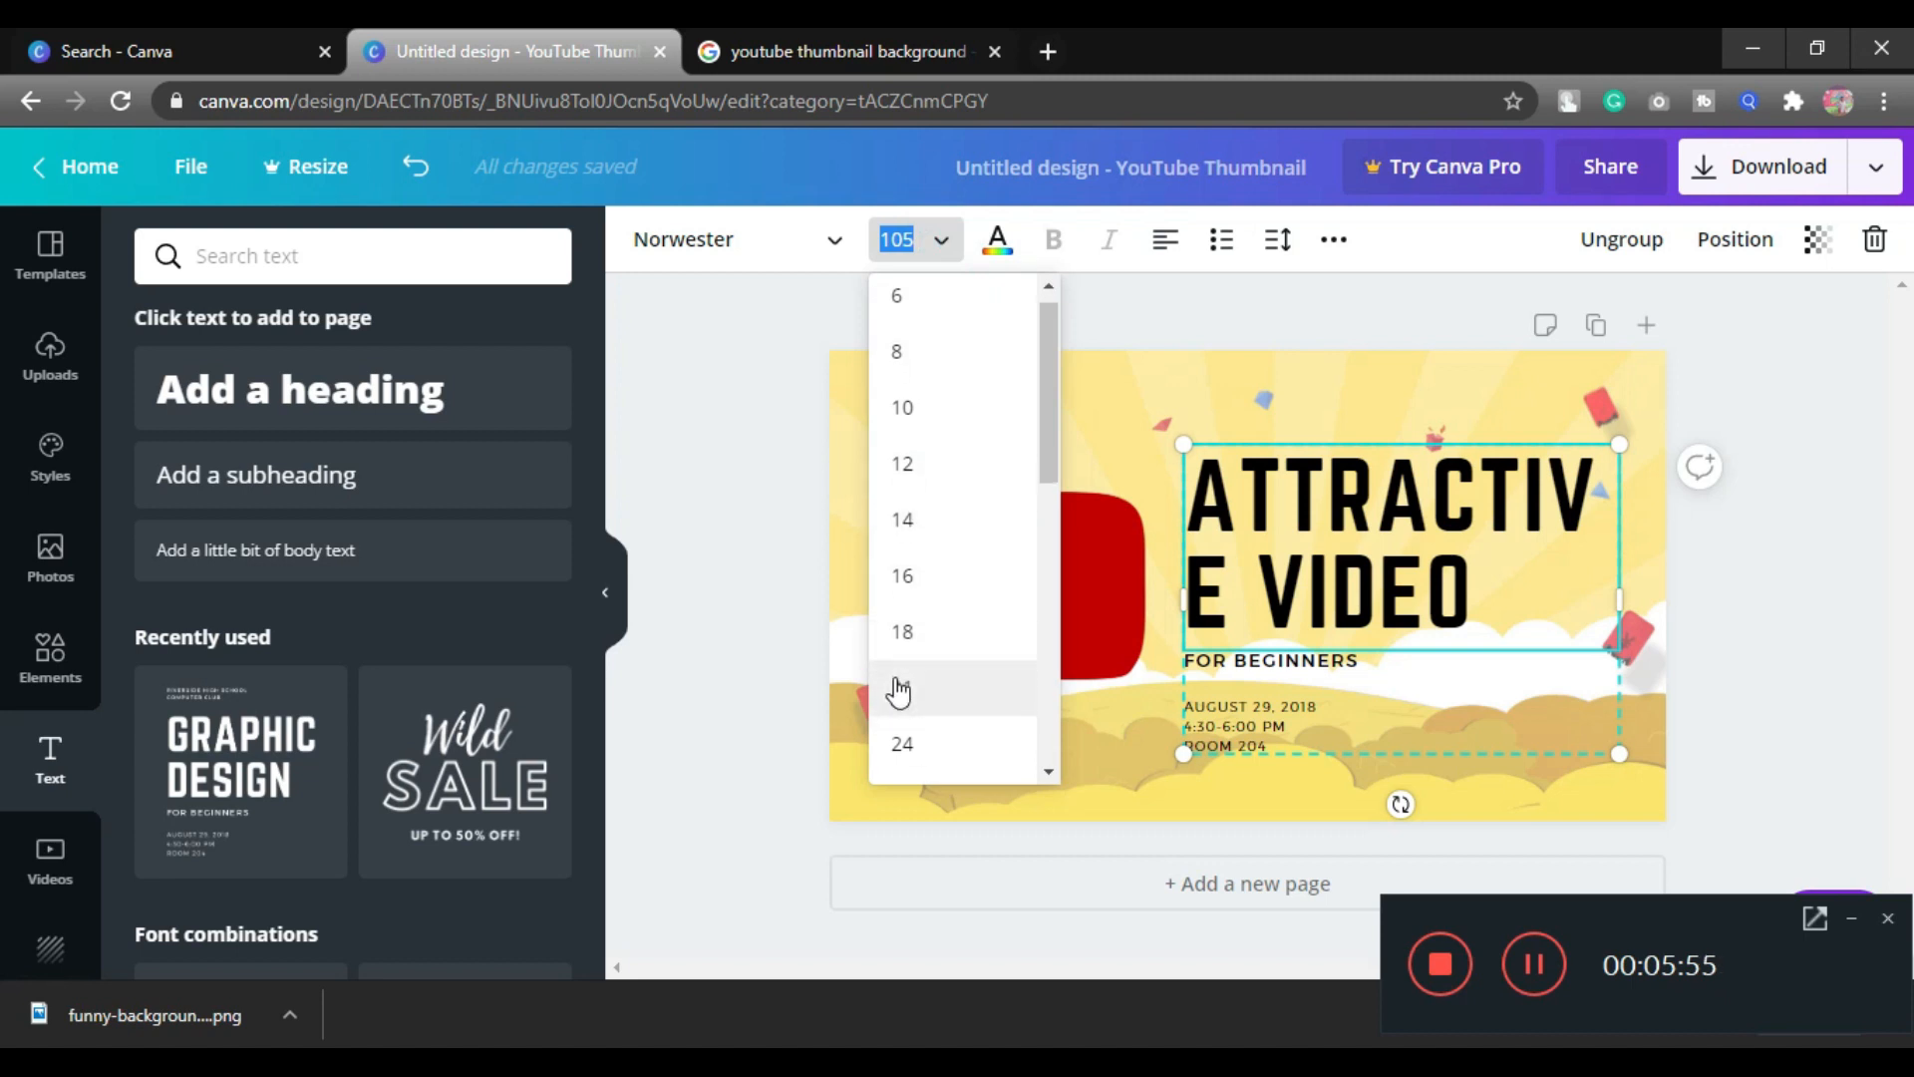
scroll(903, 668, "down", 6)
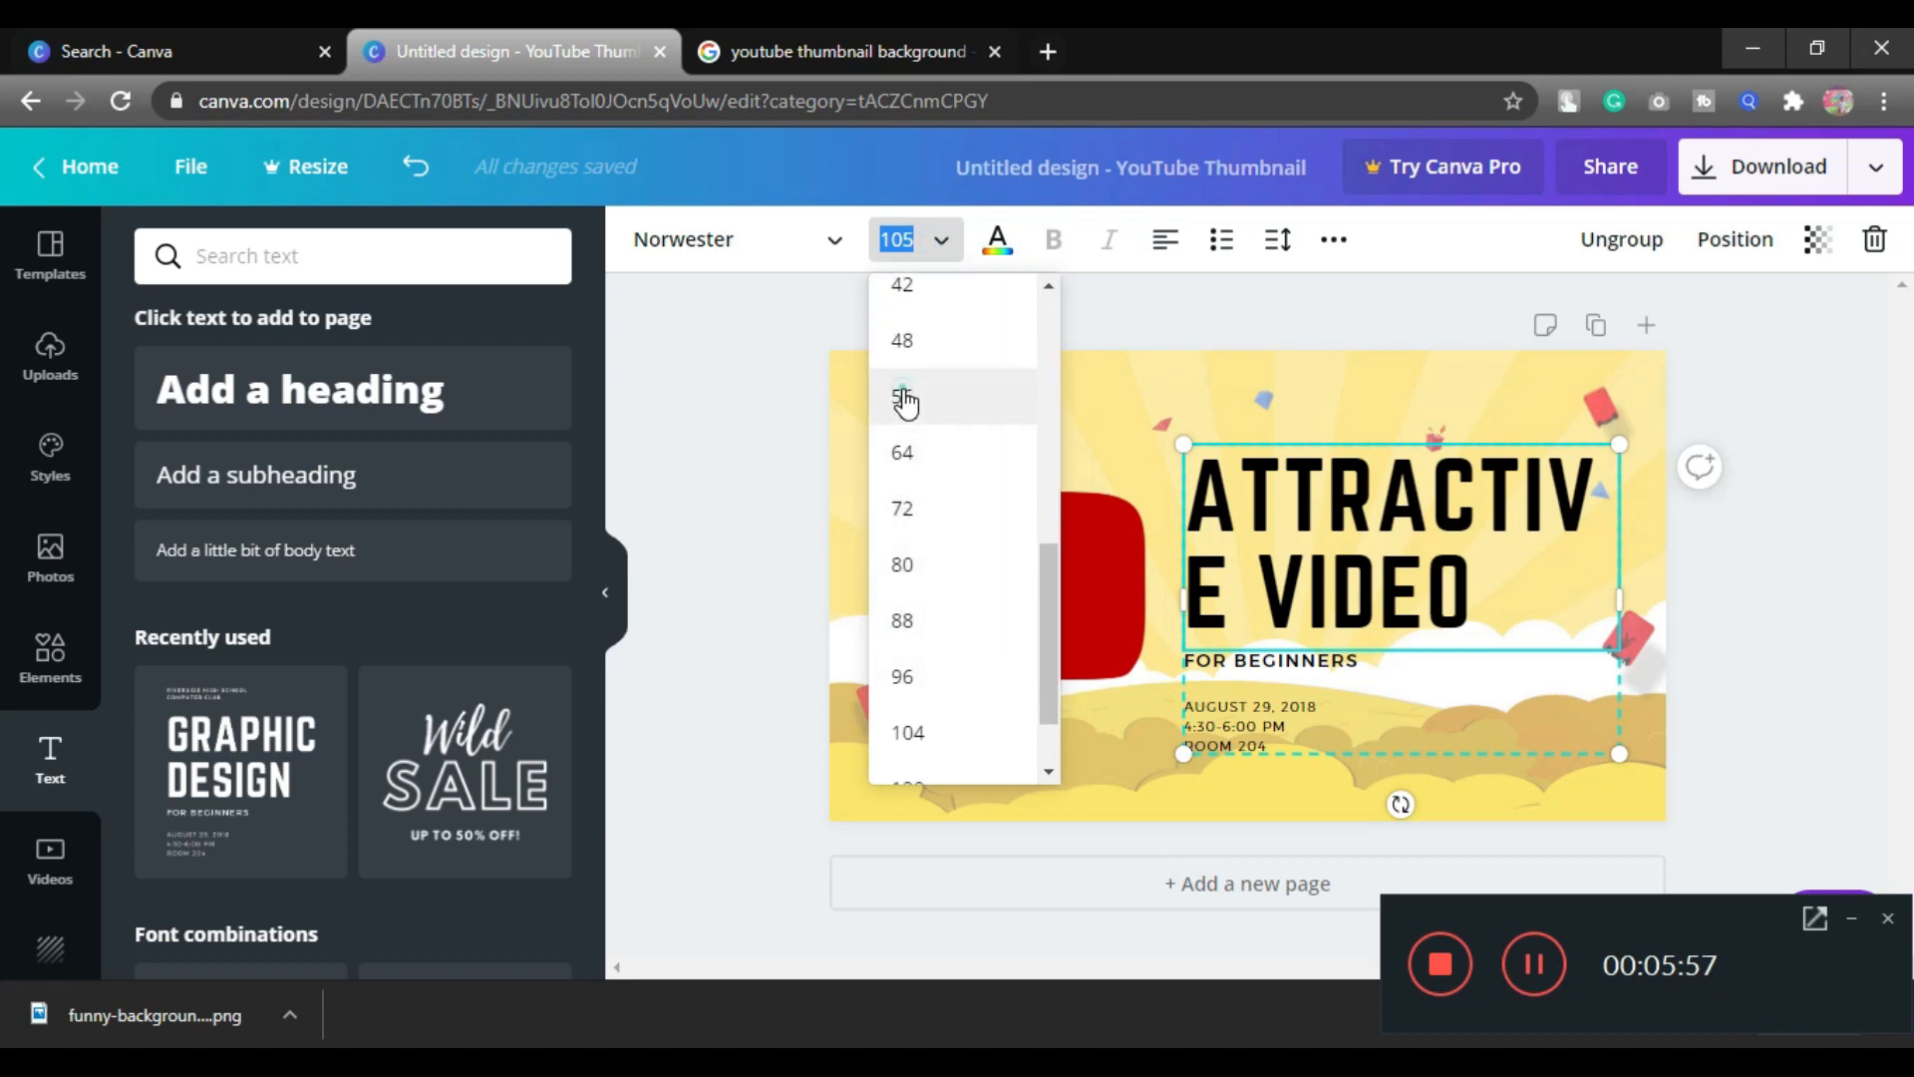
left_click(904, 400)
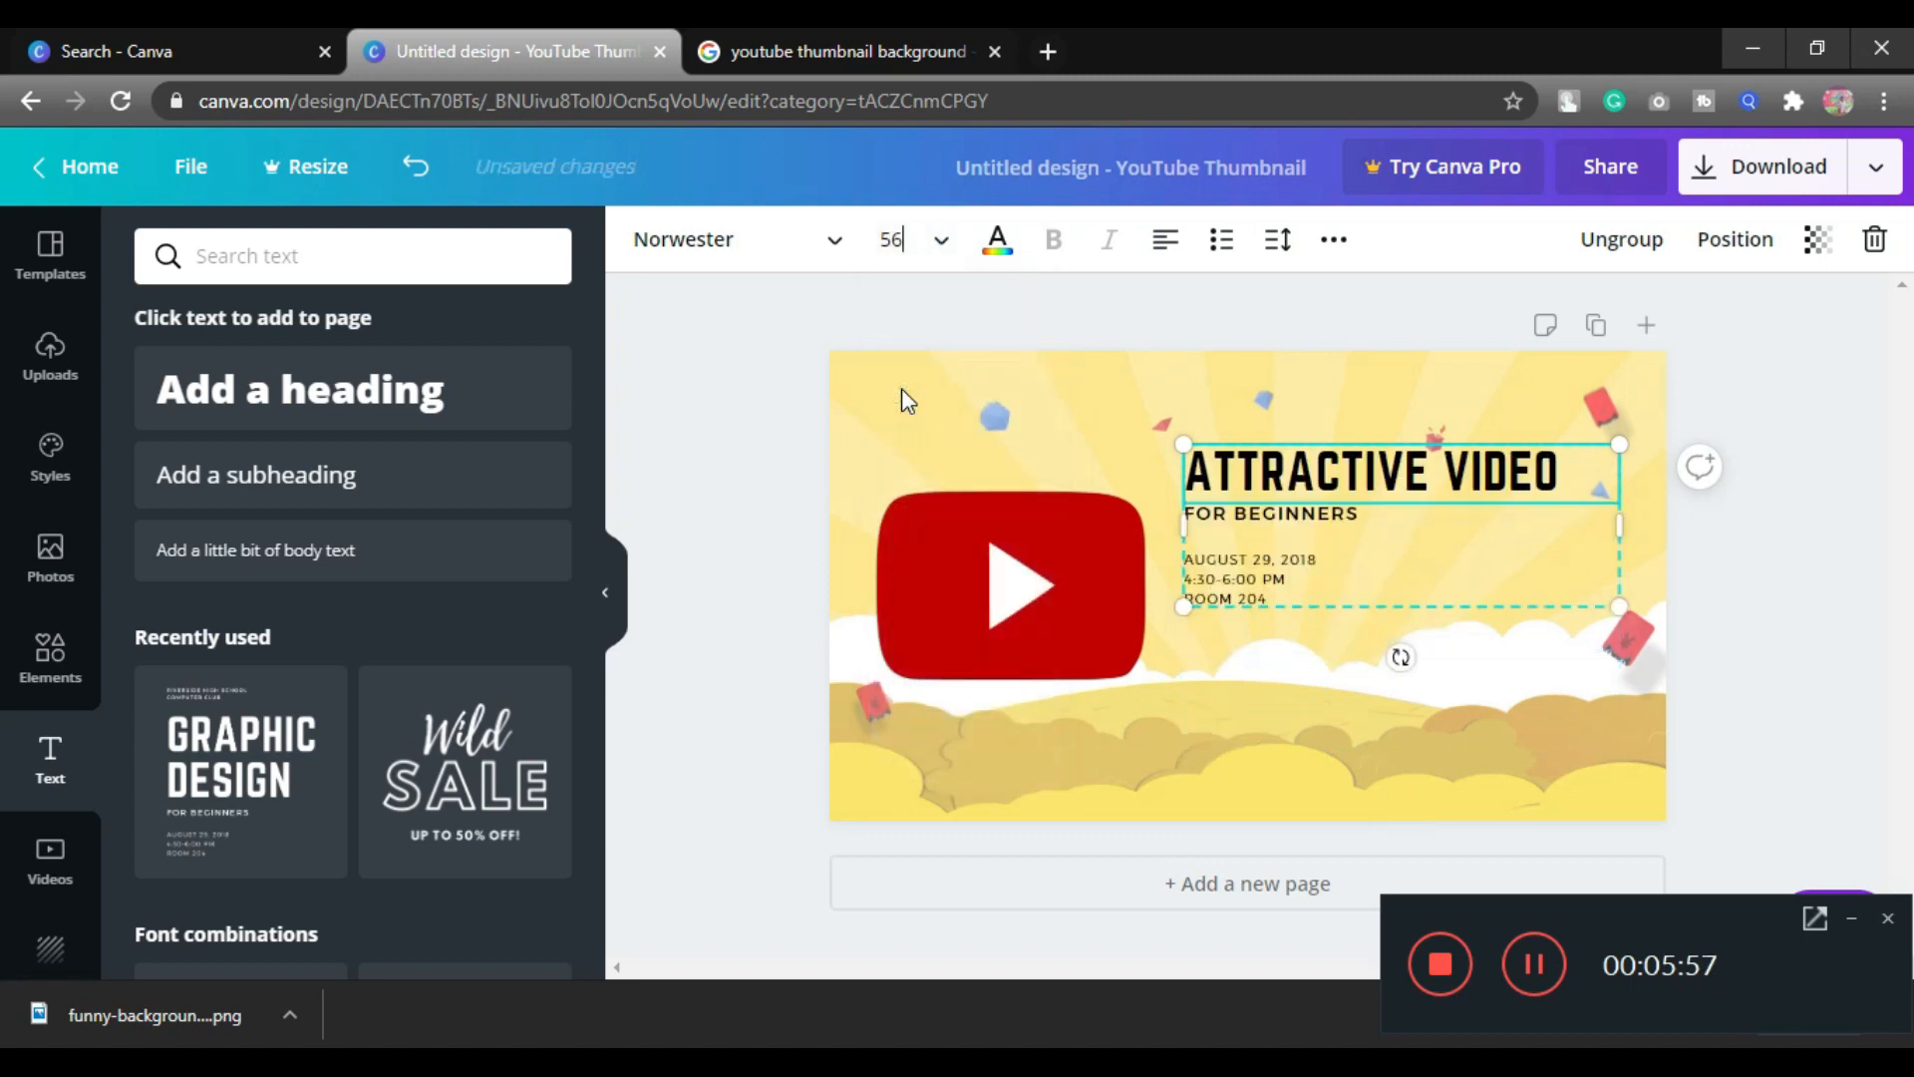
left_click(940, 239)
left_click(932, 590)
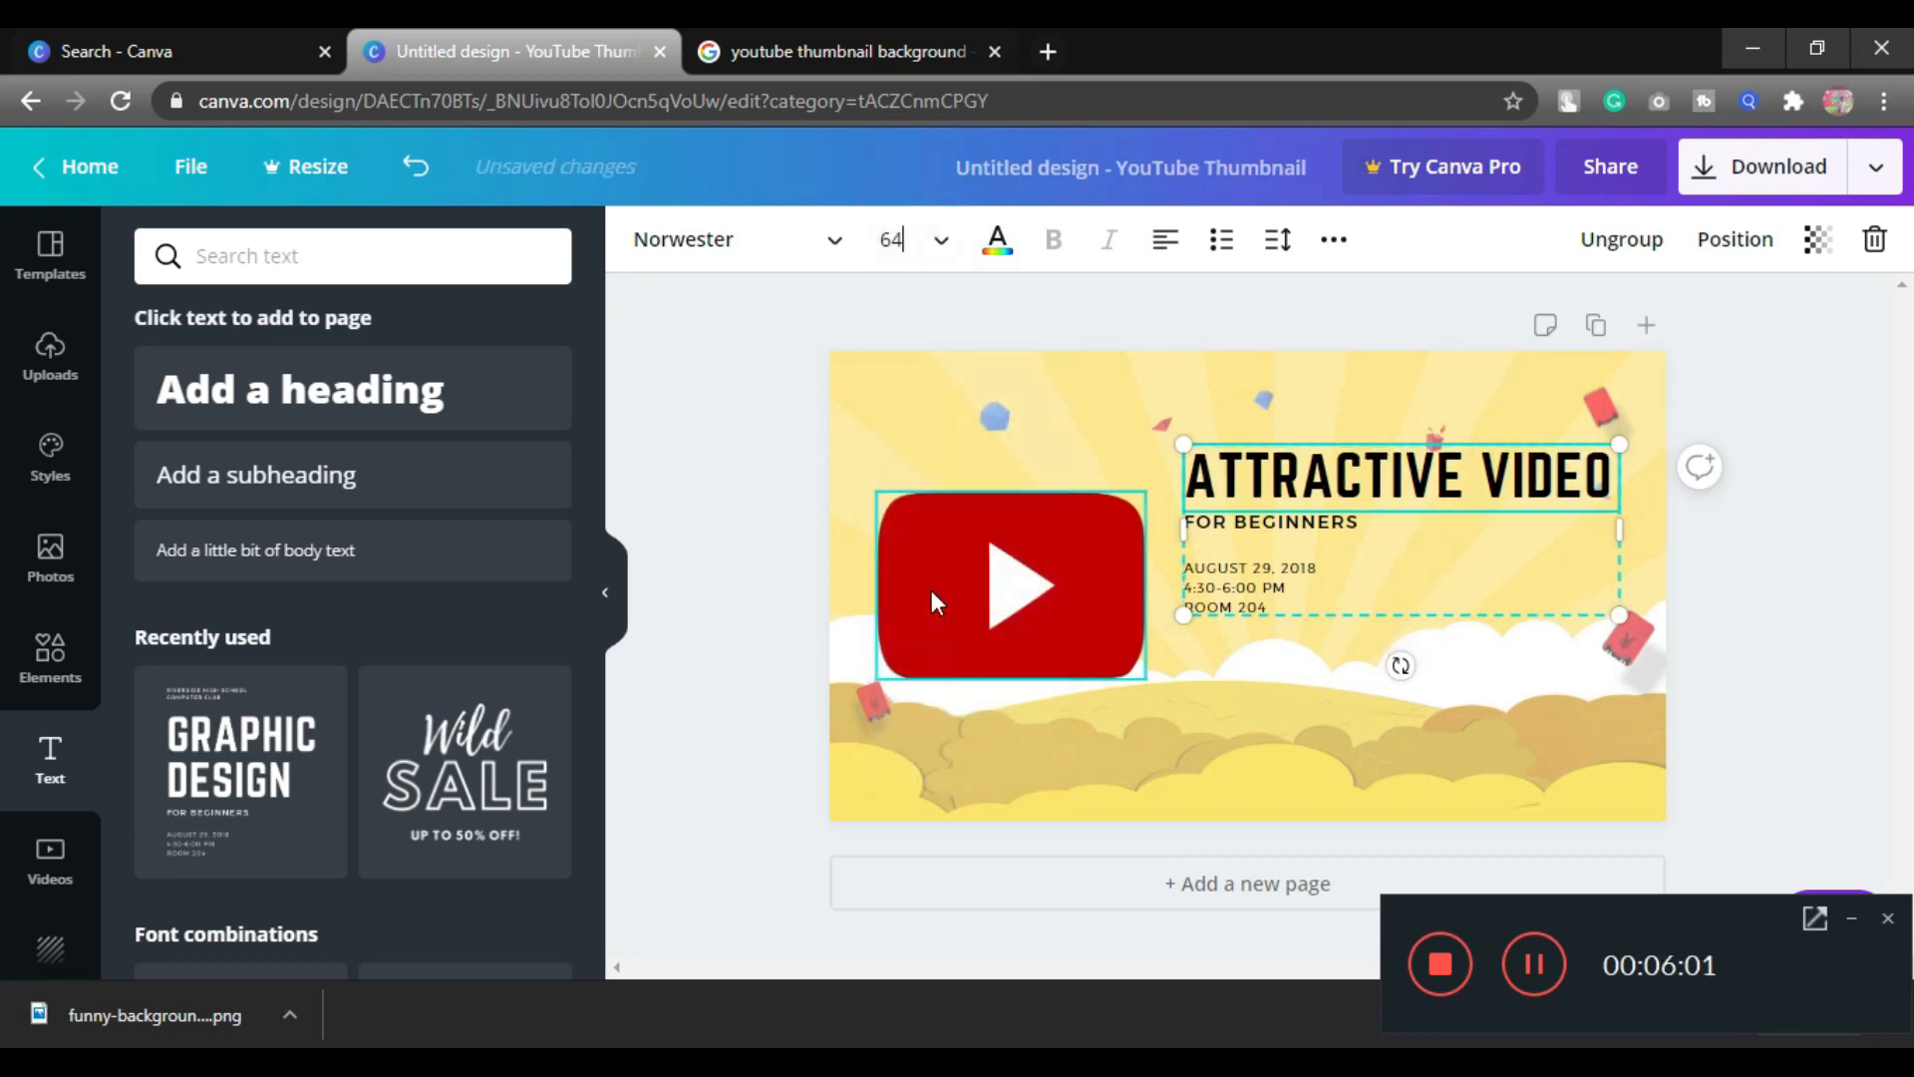
left_click(940, 239)
left_click(912, 588)
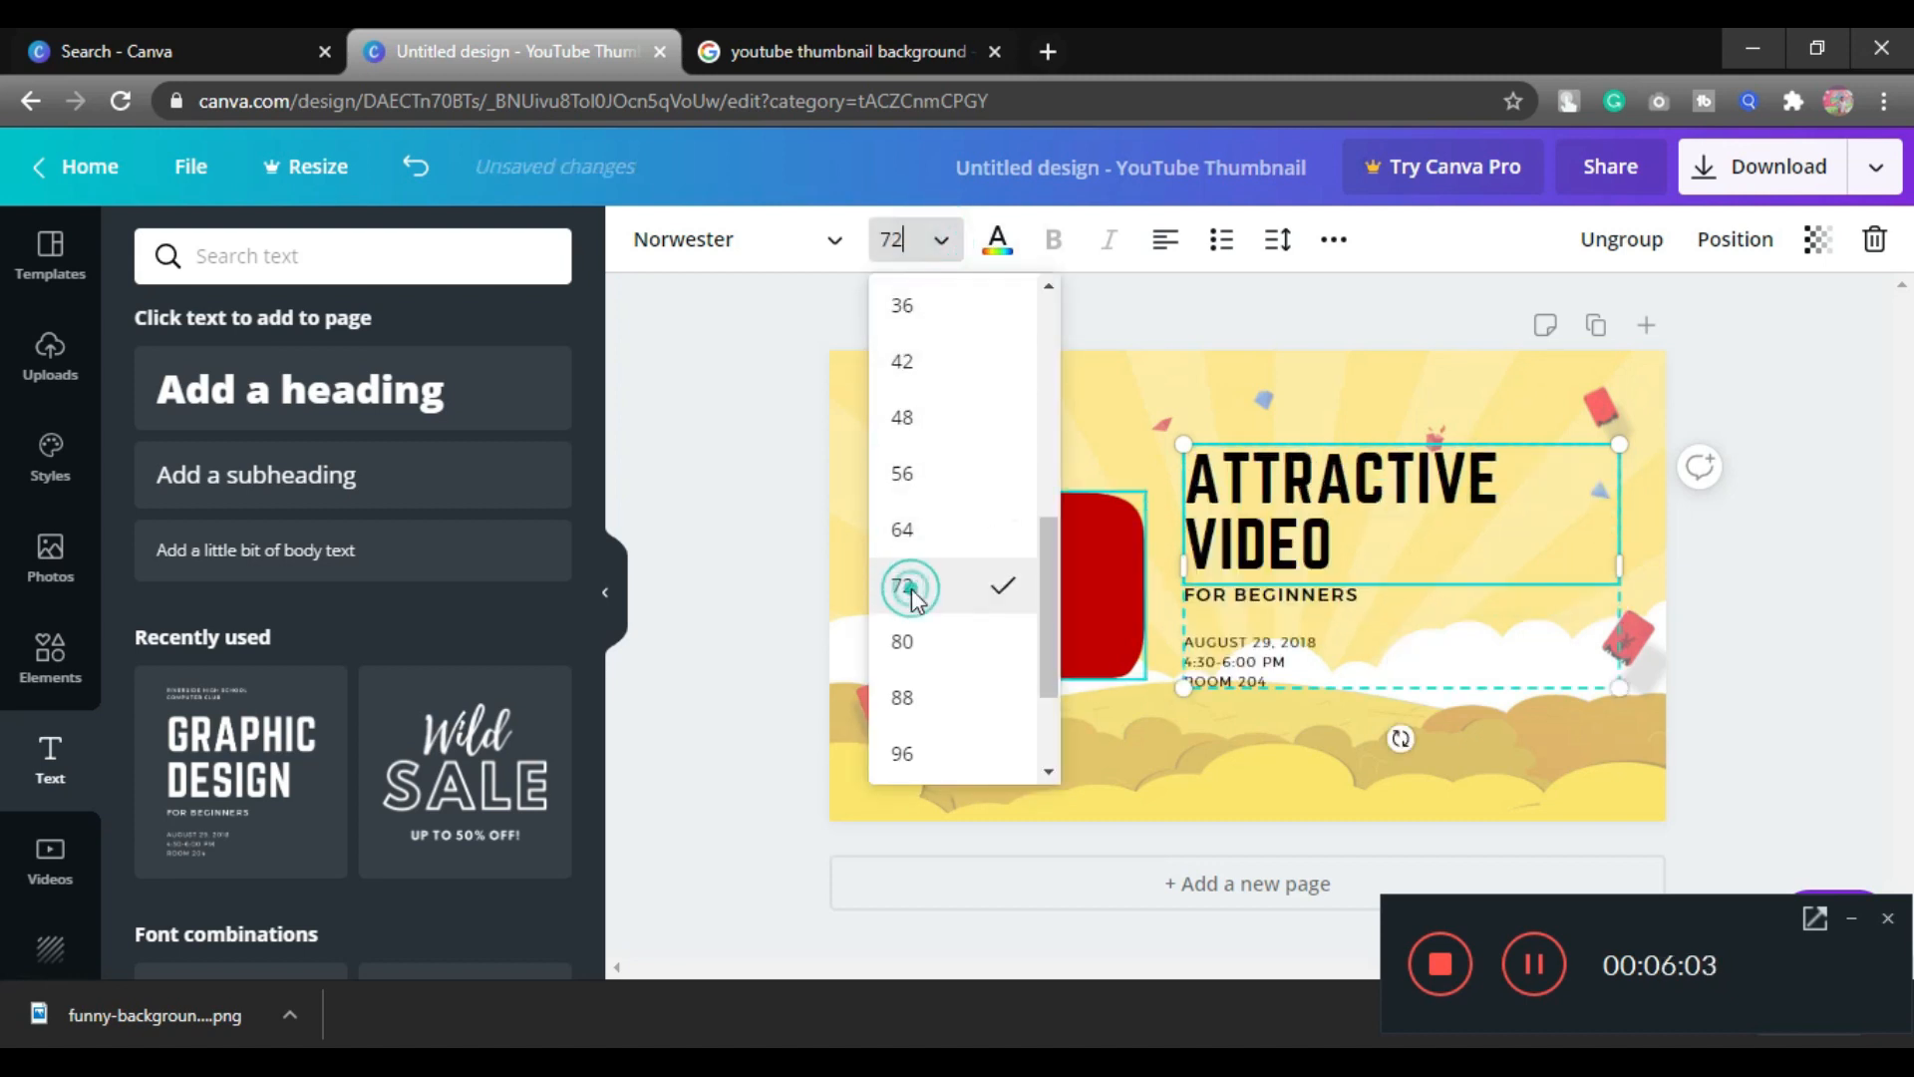
left_click(897, 239)
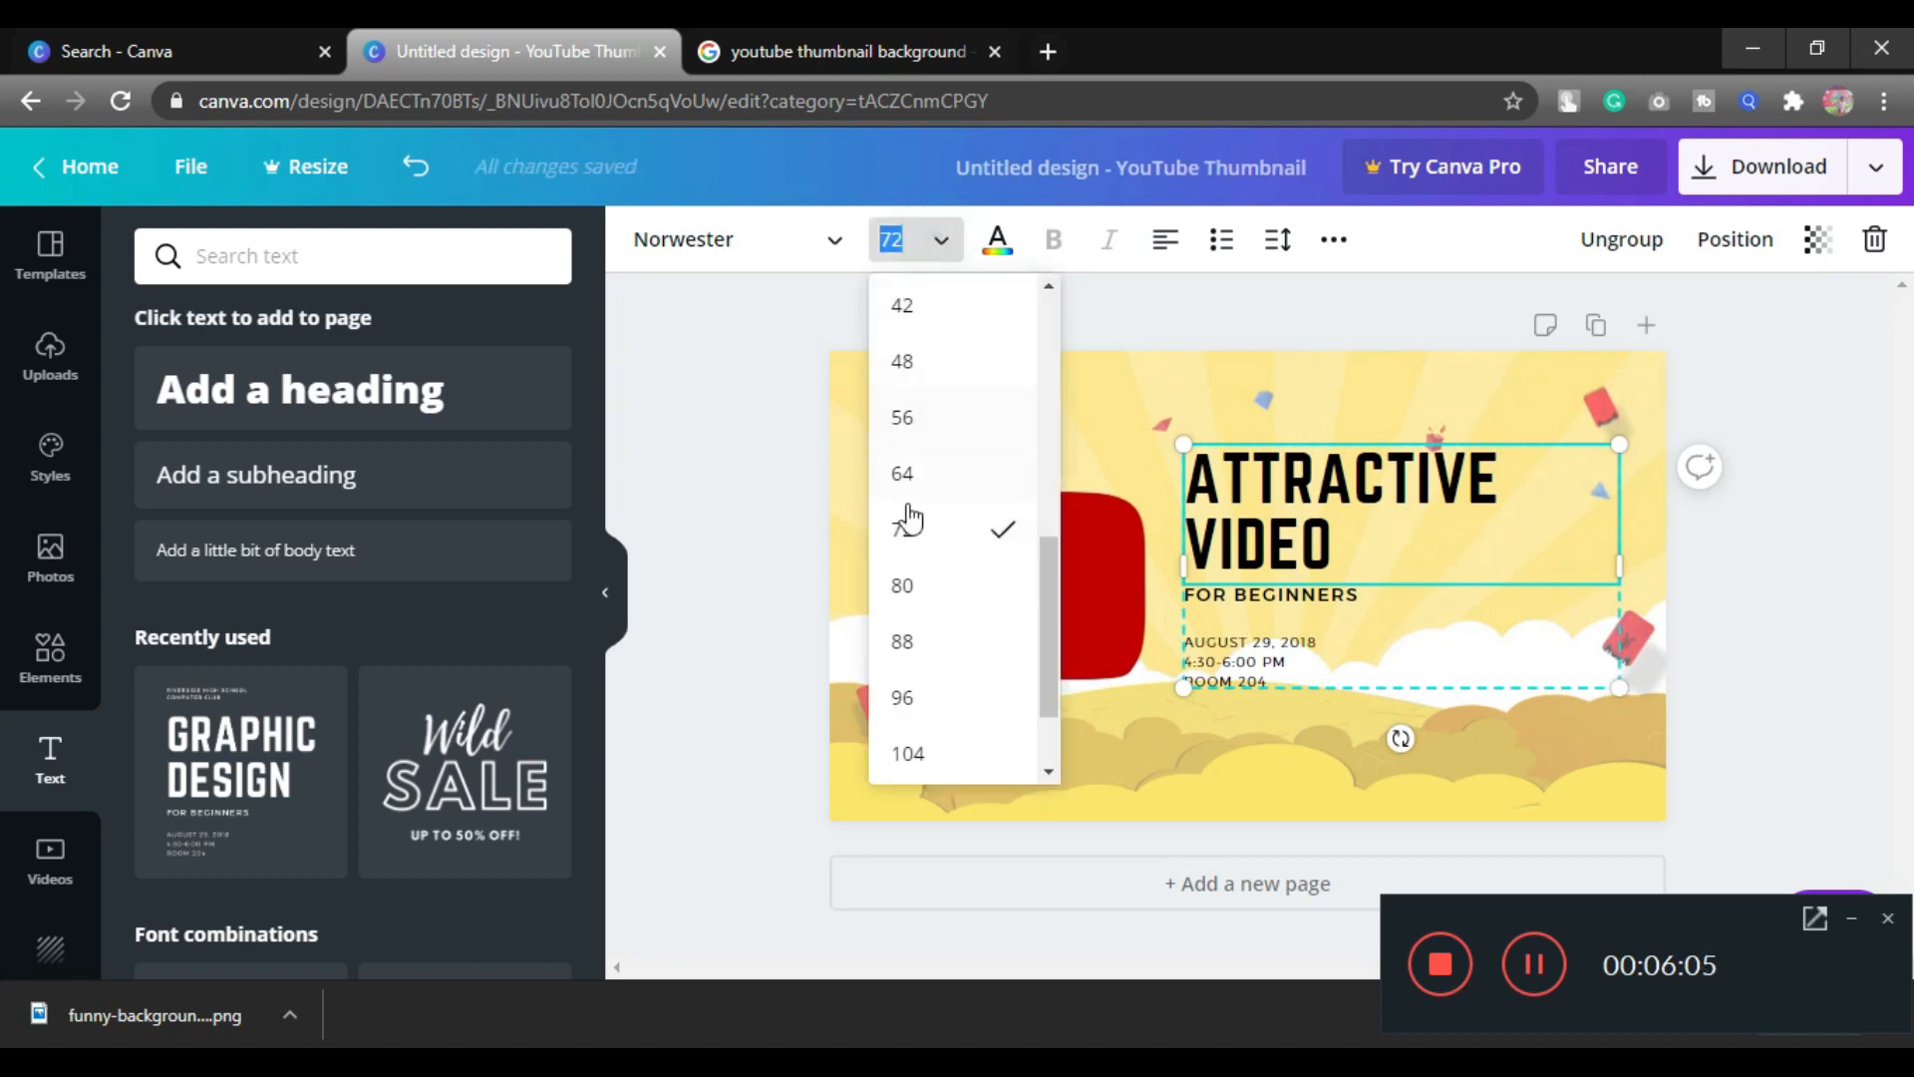
left_click(903, 473)
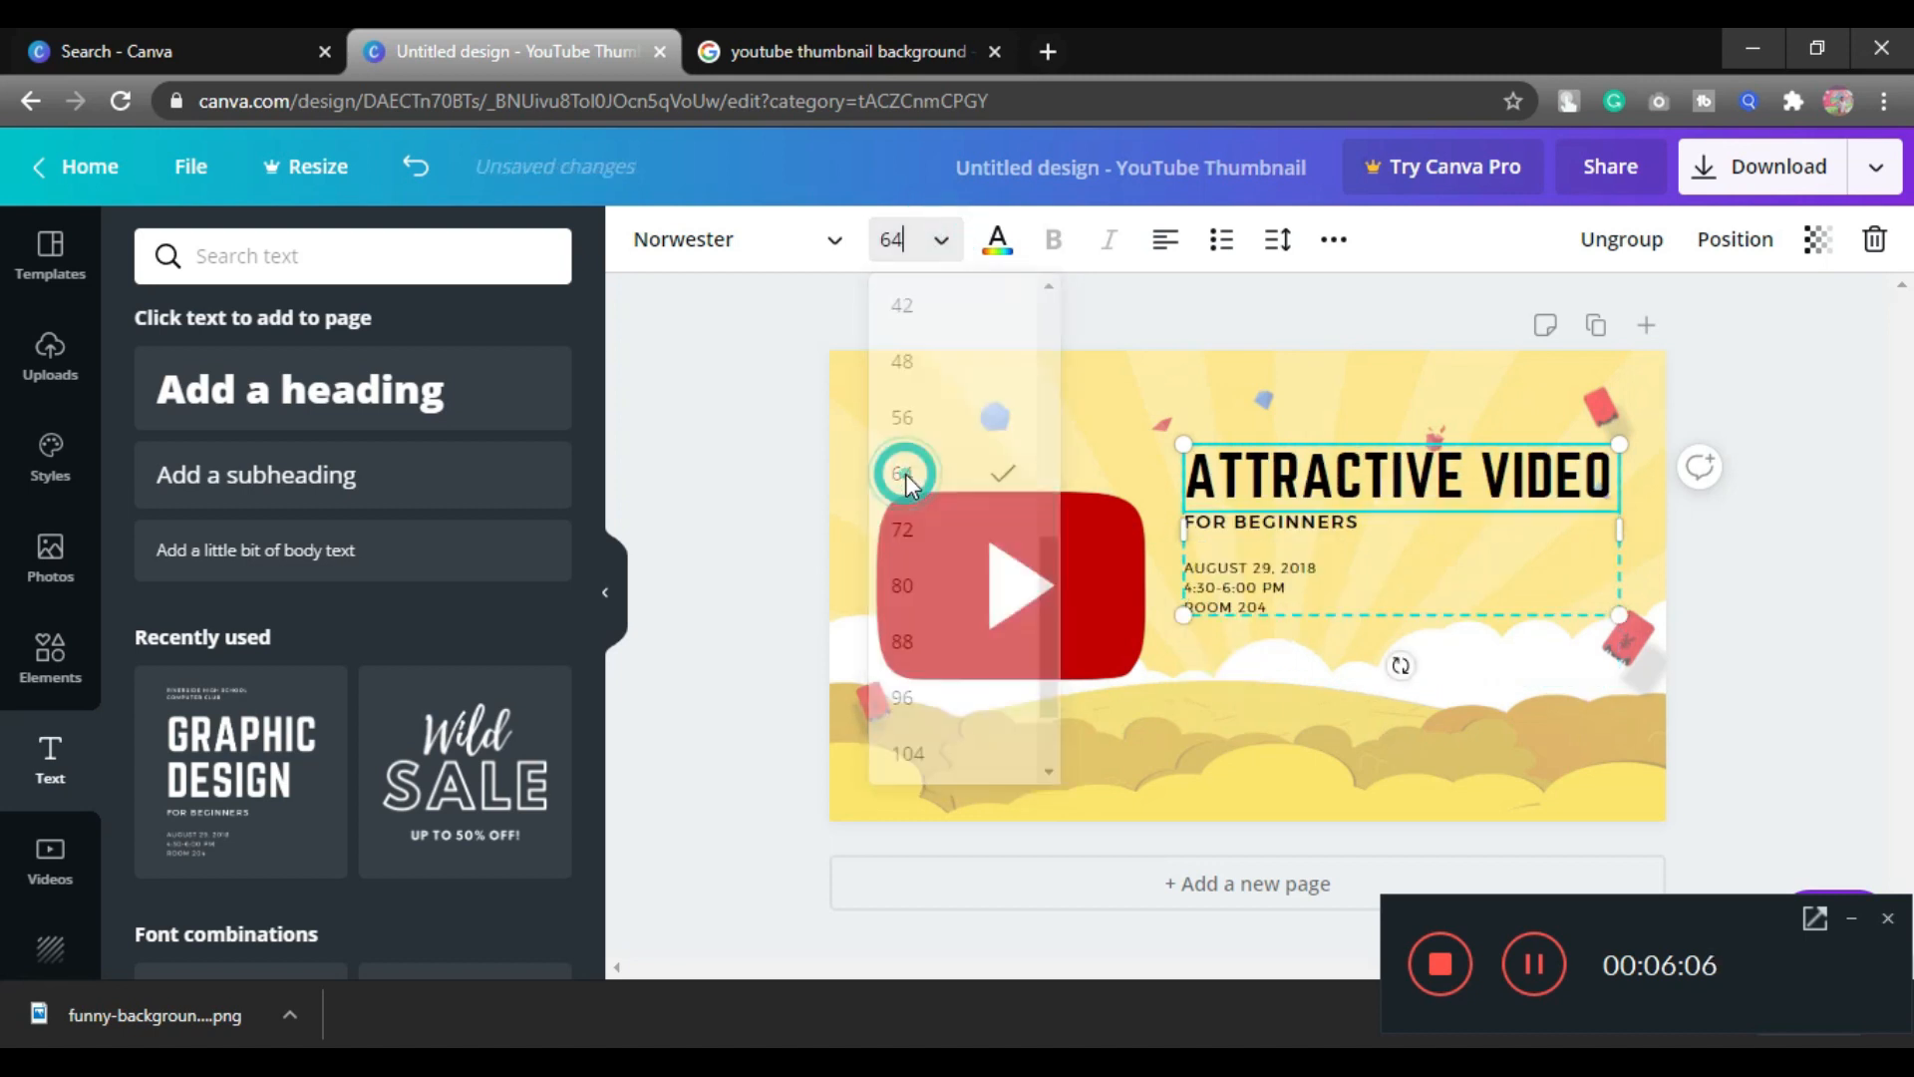
Replace the FOR BEGINNERS line under the heading with THUMBNAIL.
left_click(1361, 521)
left_click_drag(1360, 521, 1181, 520)
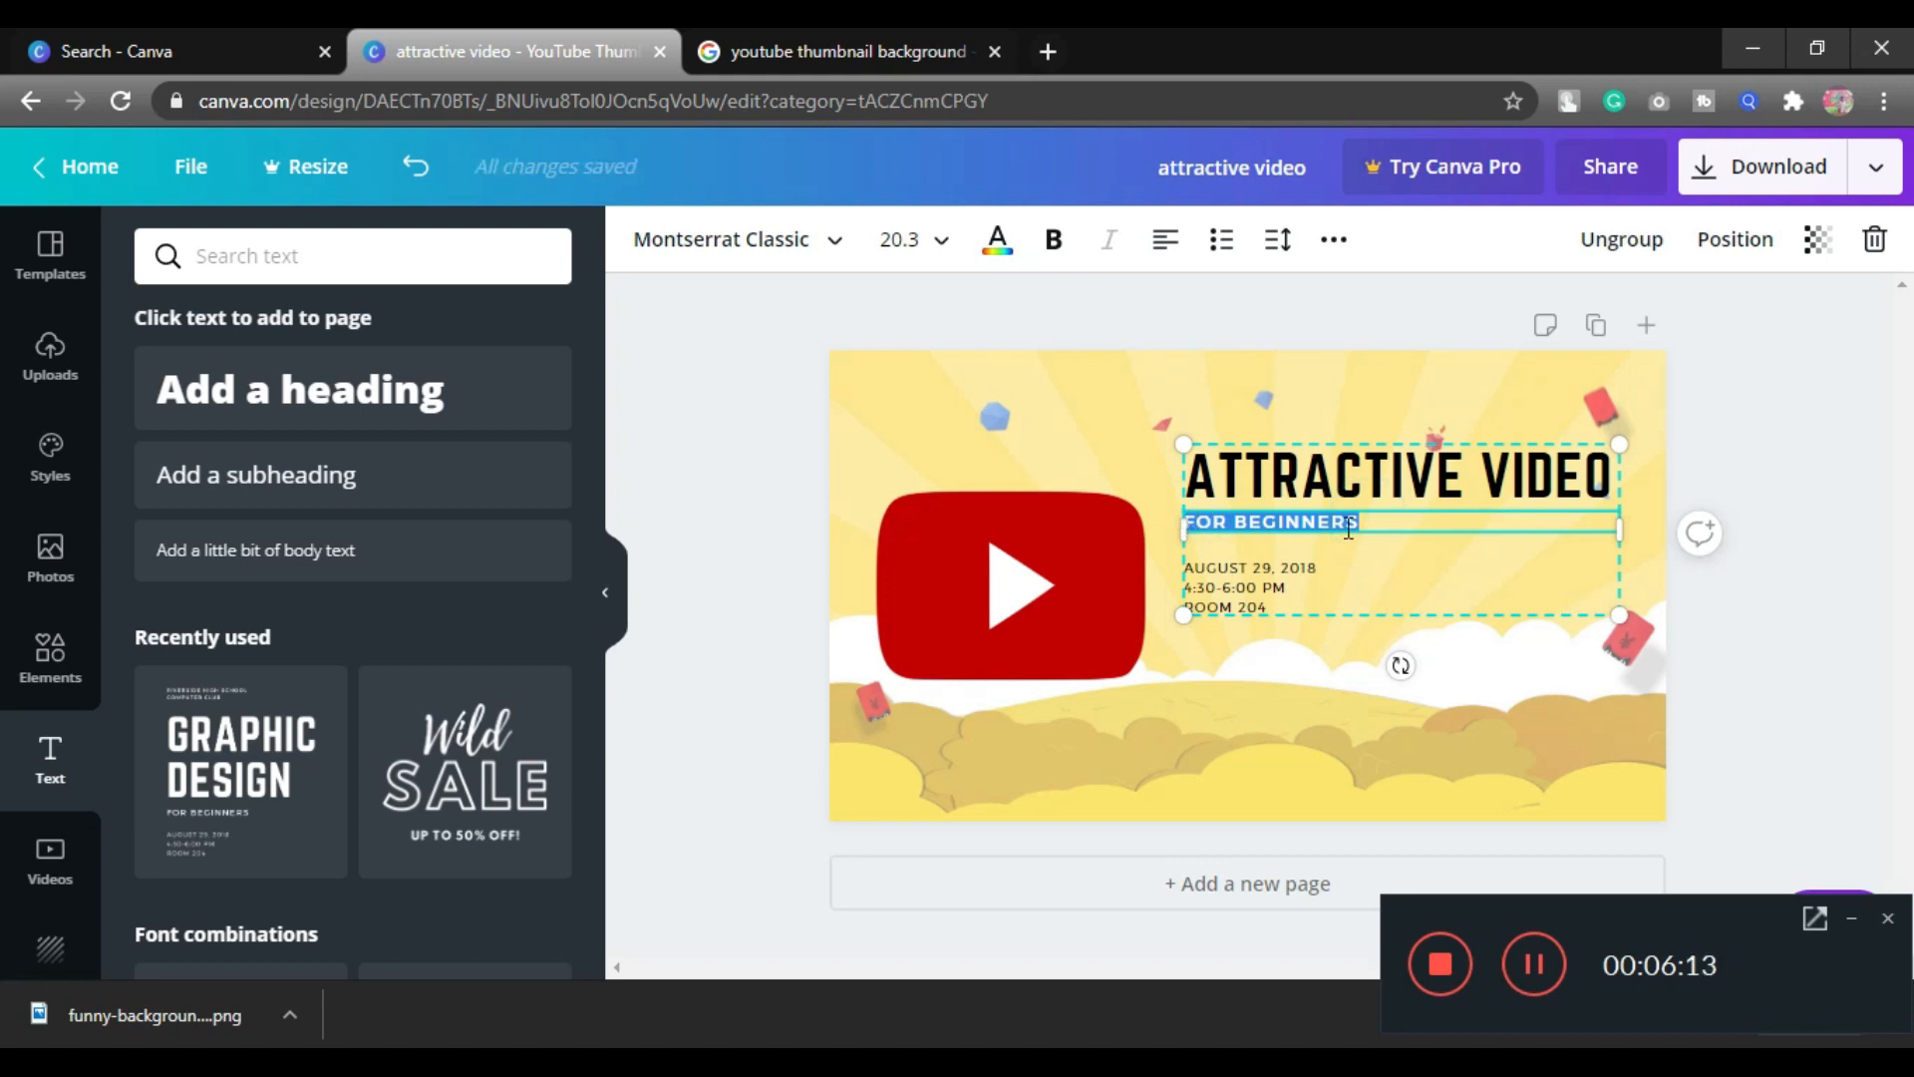
type("THUMBNAIL")
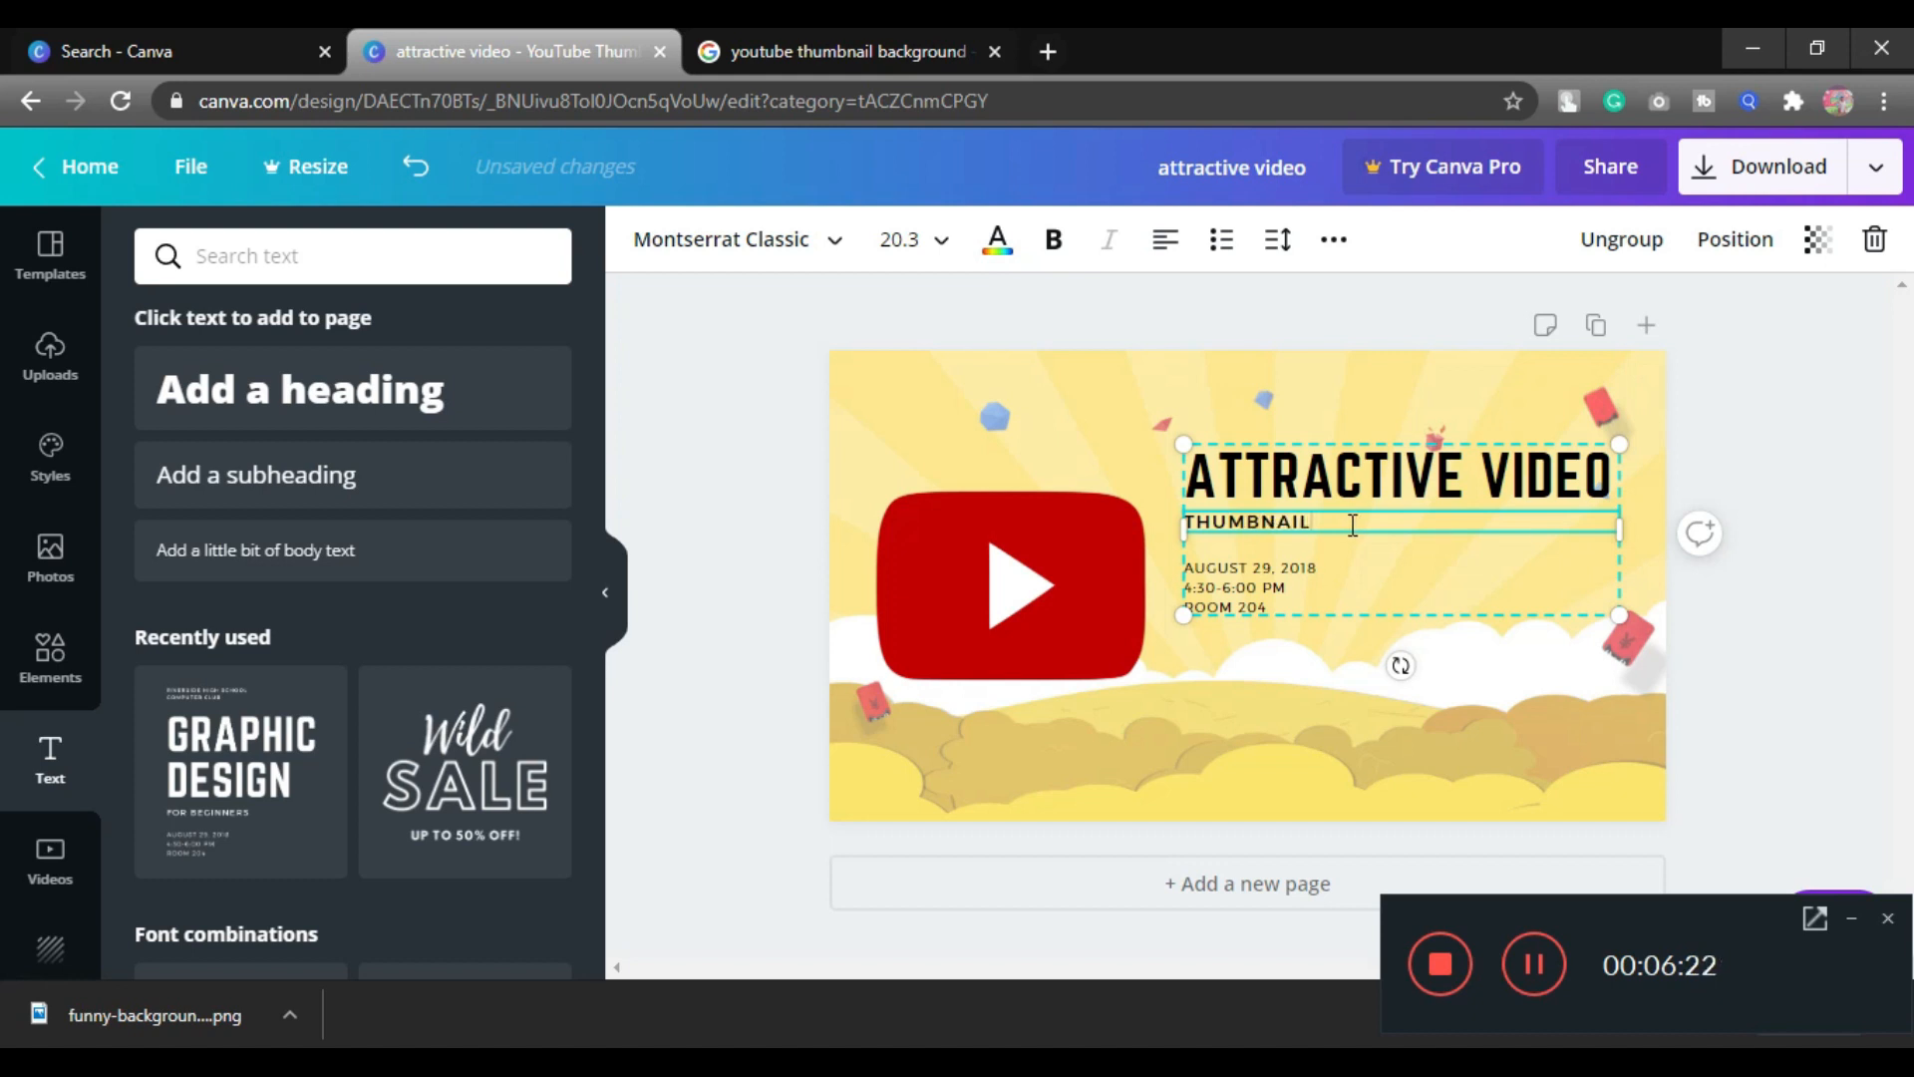
Try font size 36 on the THUMBNAIL line and settle on 42.
double_click(1353, 525)
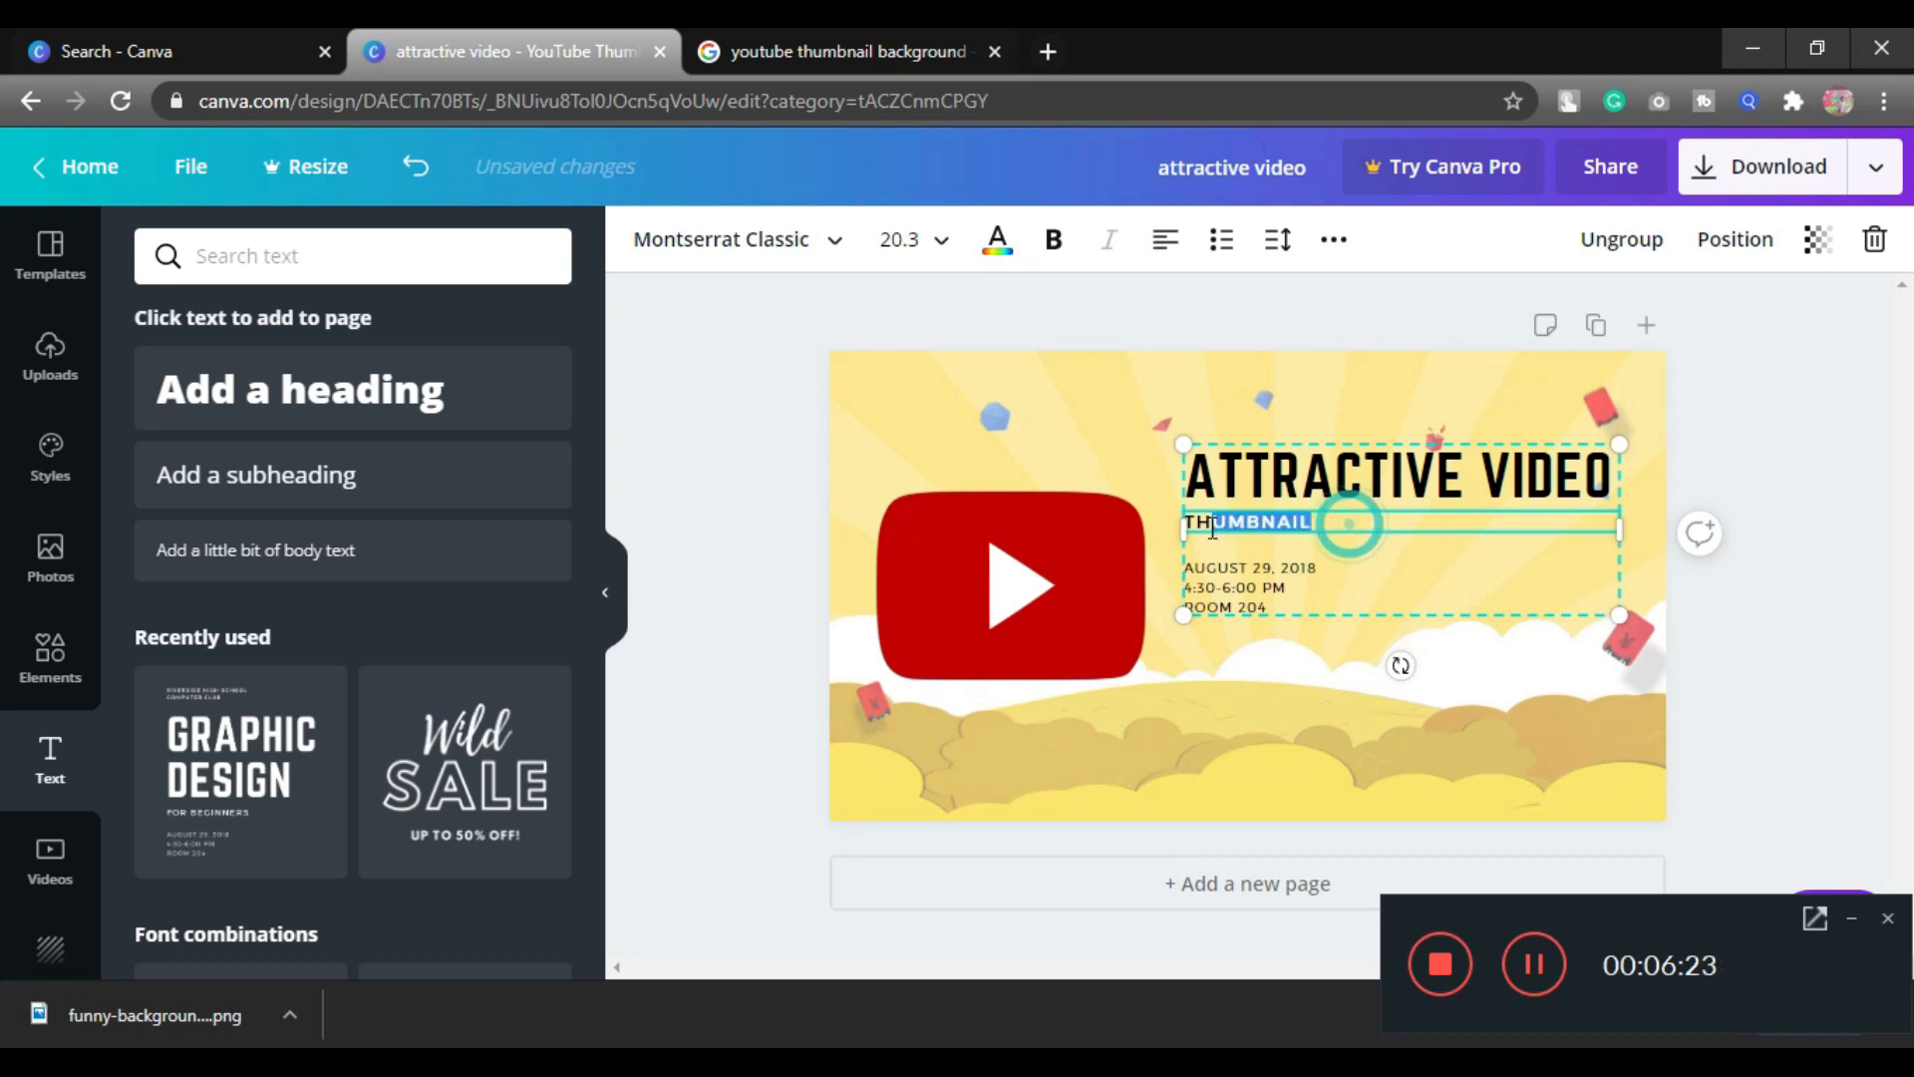
left_click(942, 252)
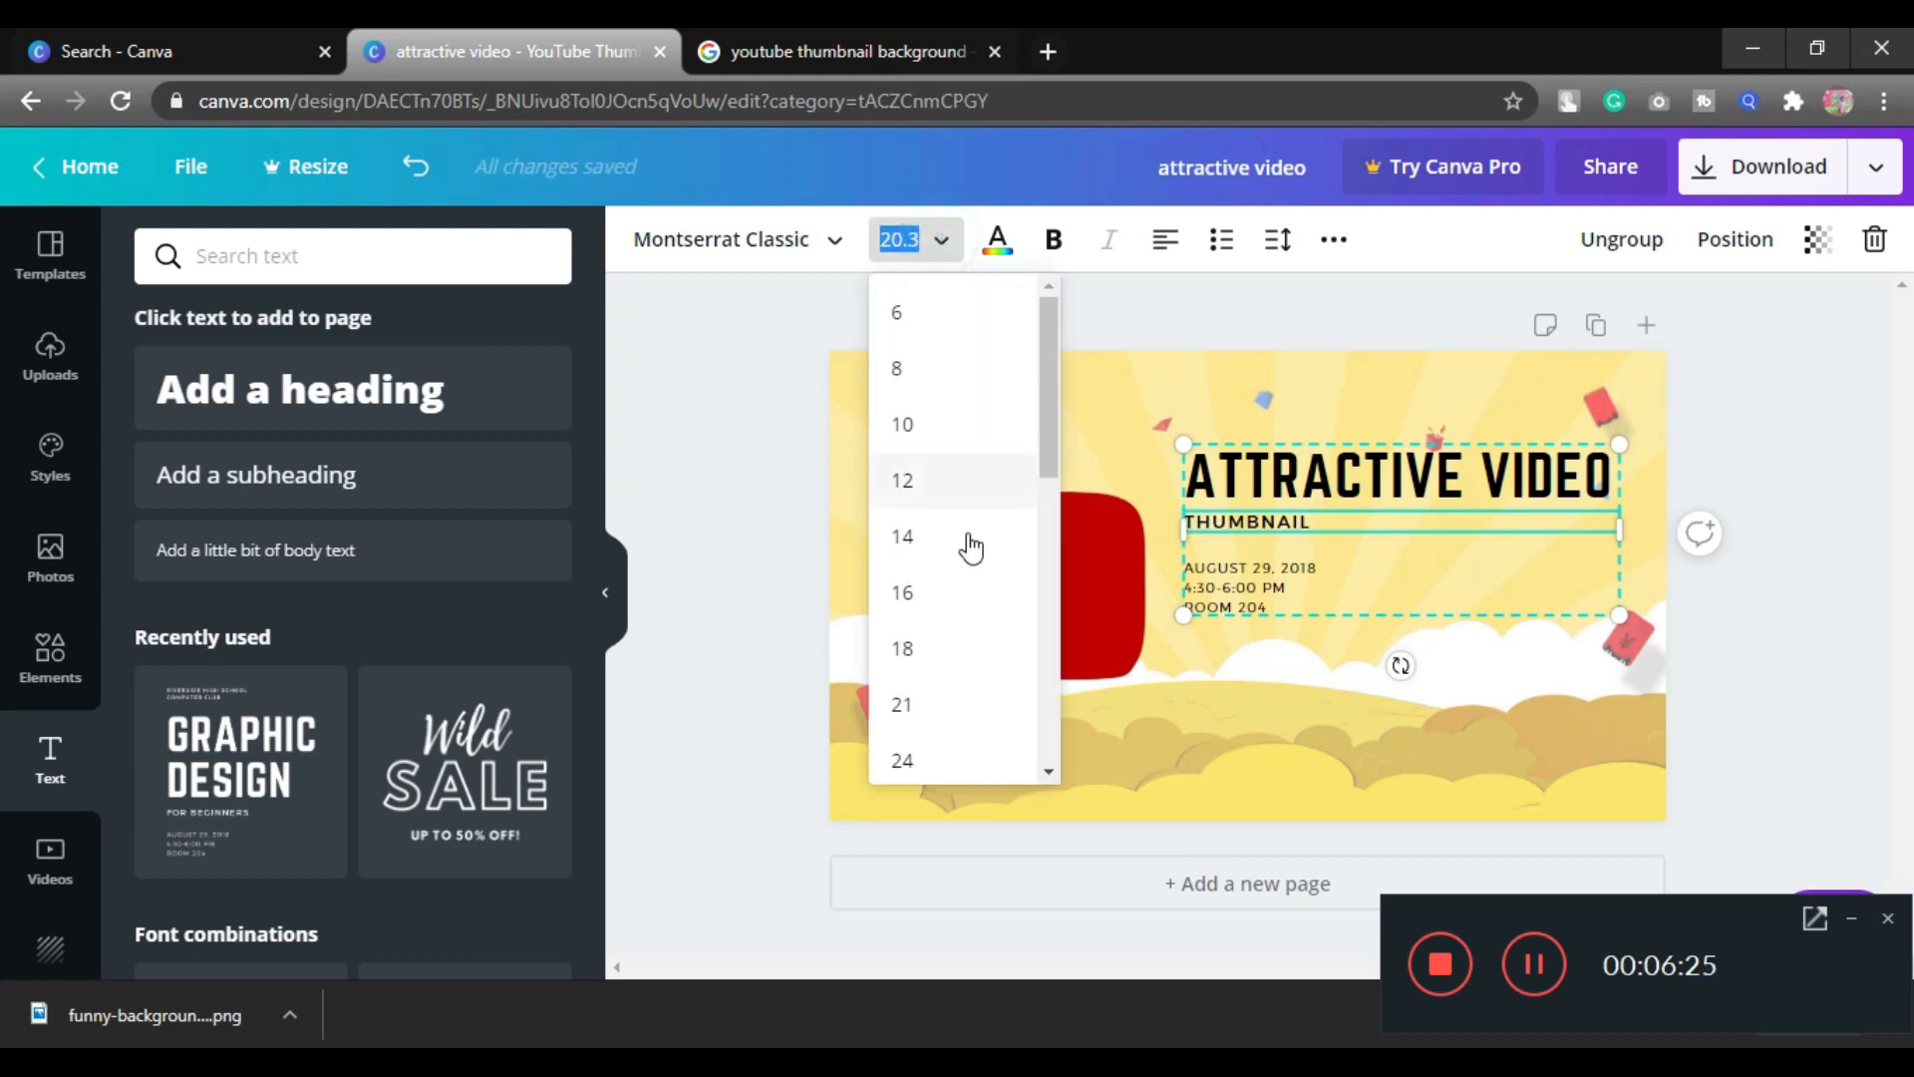
scroll(910, 723, "down", 4)
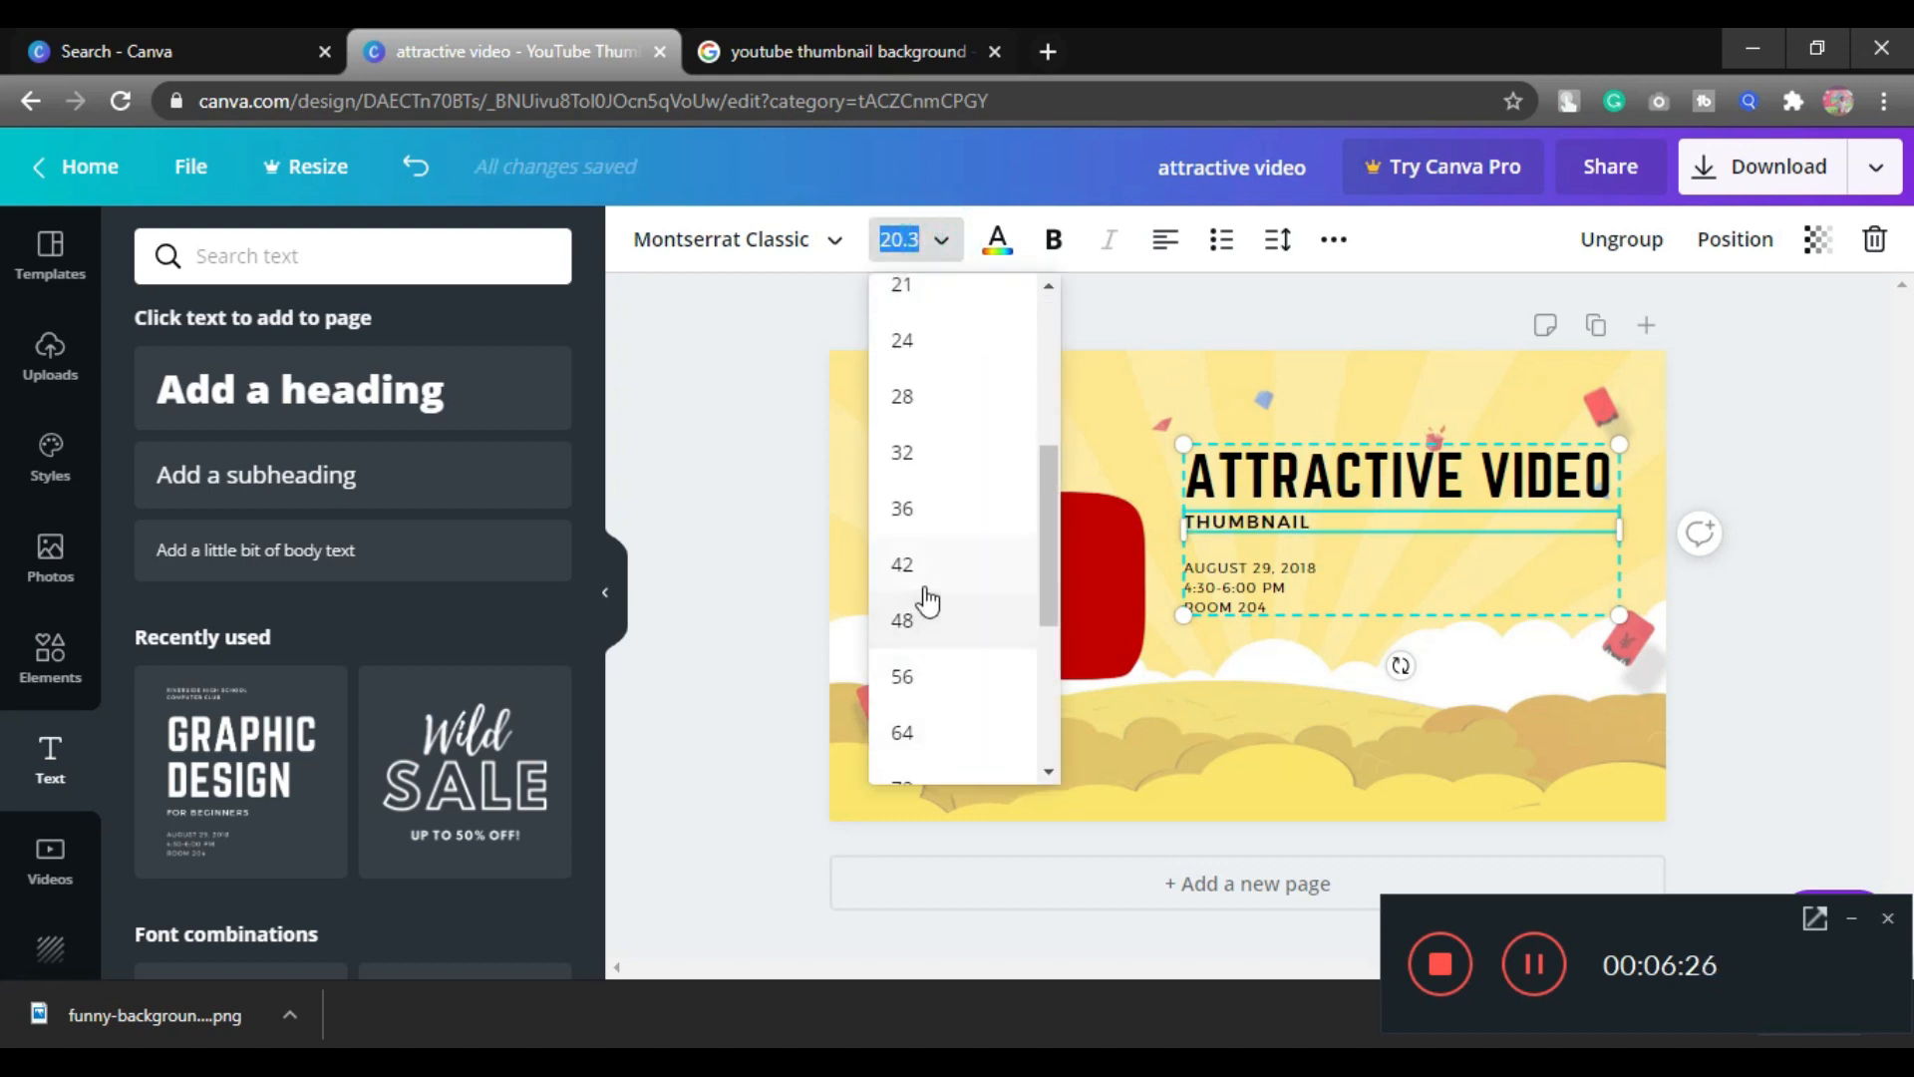
left_click(911, 513)
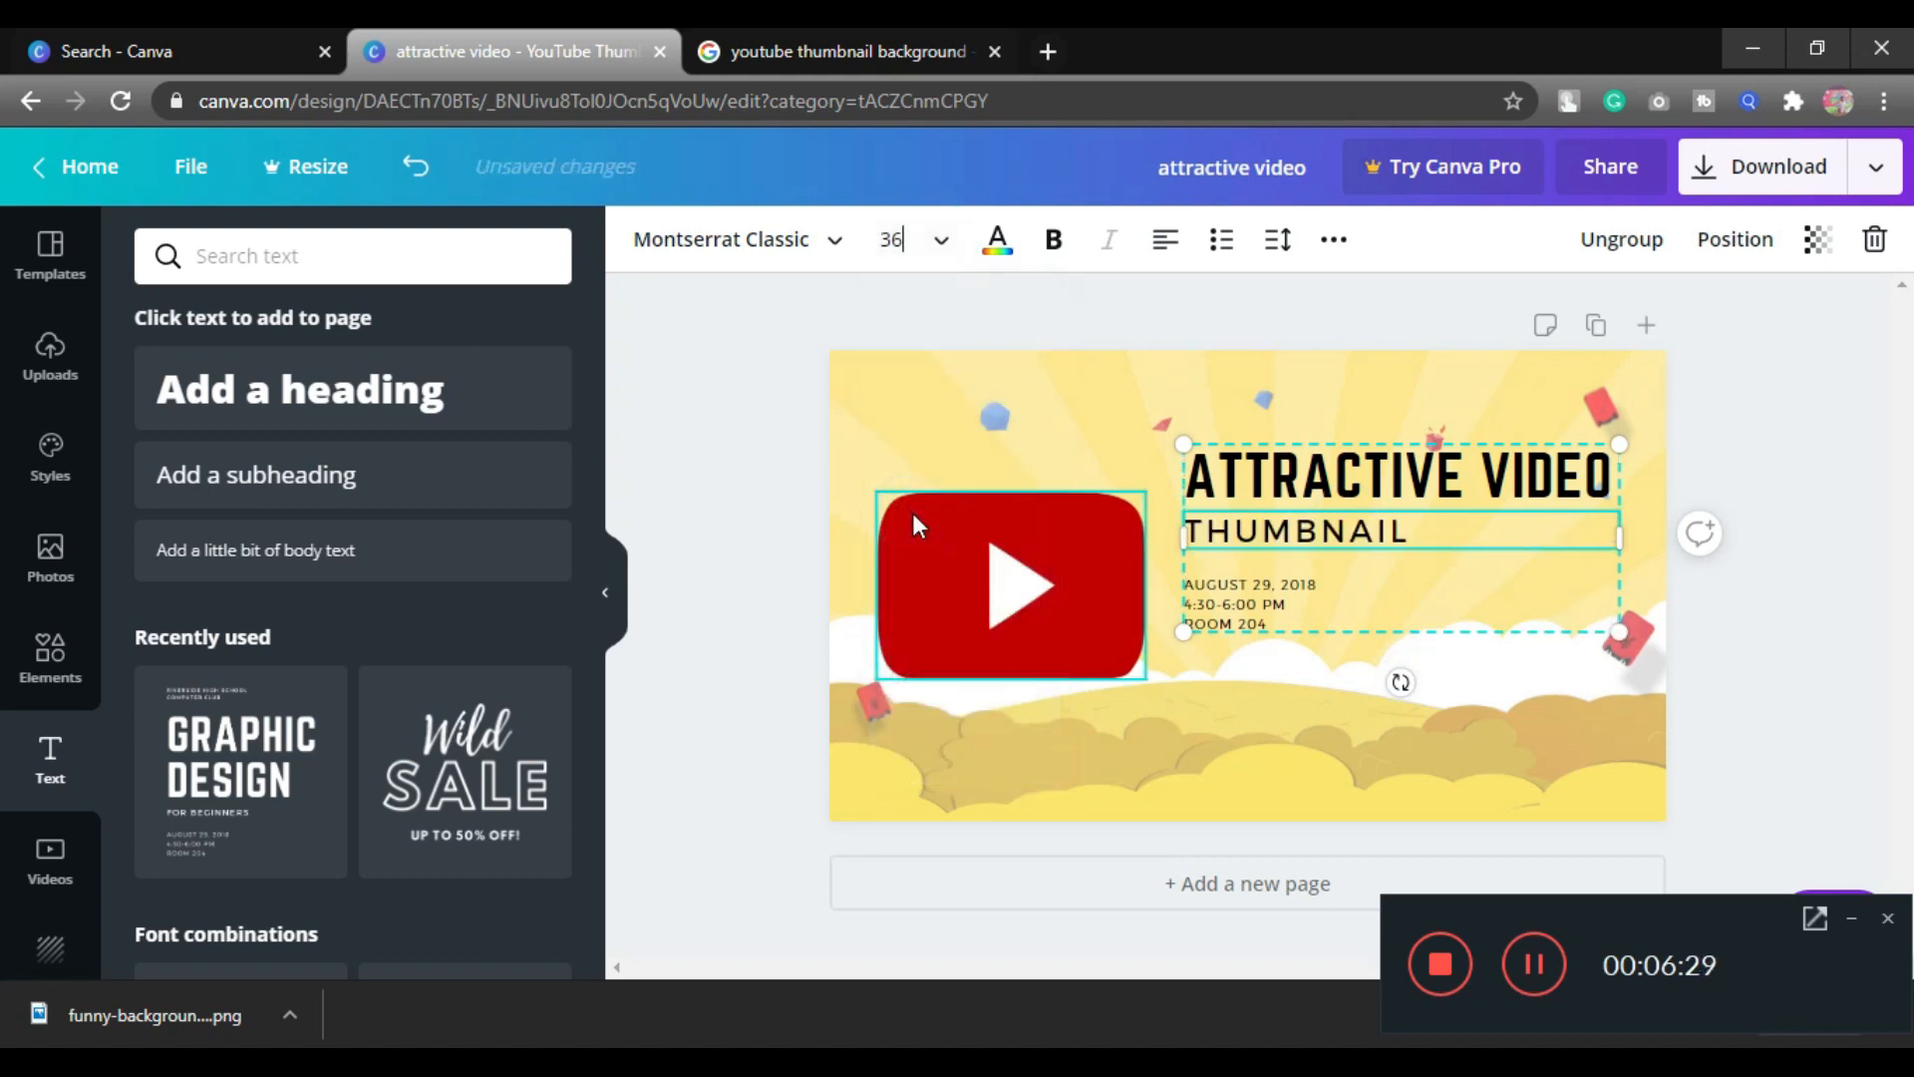
left_click(917, 239)
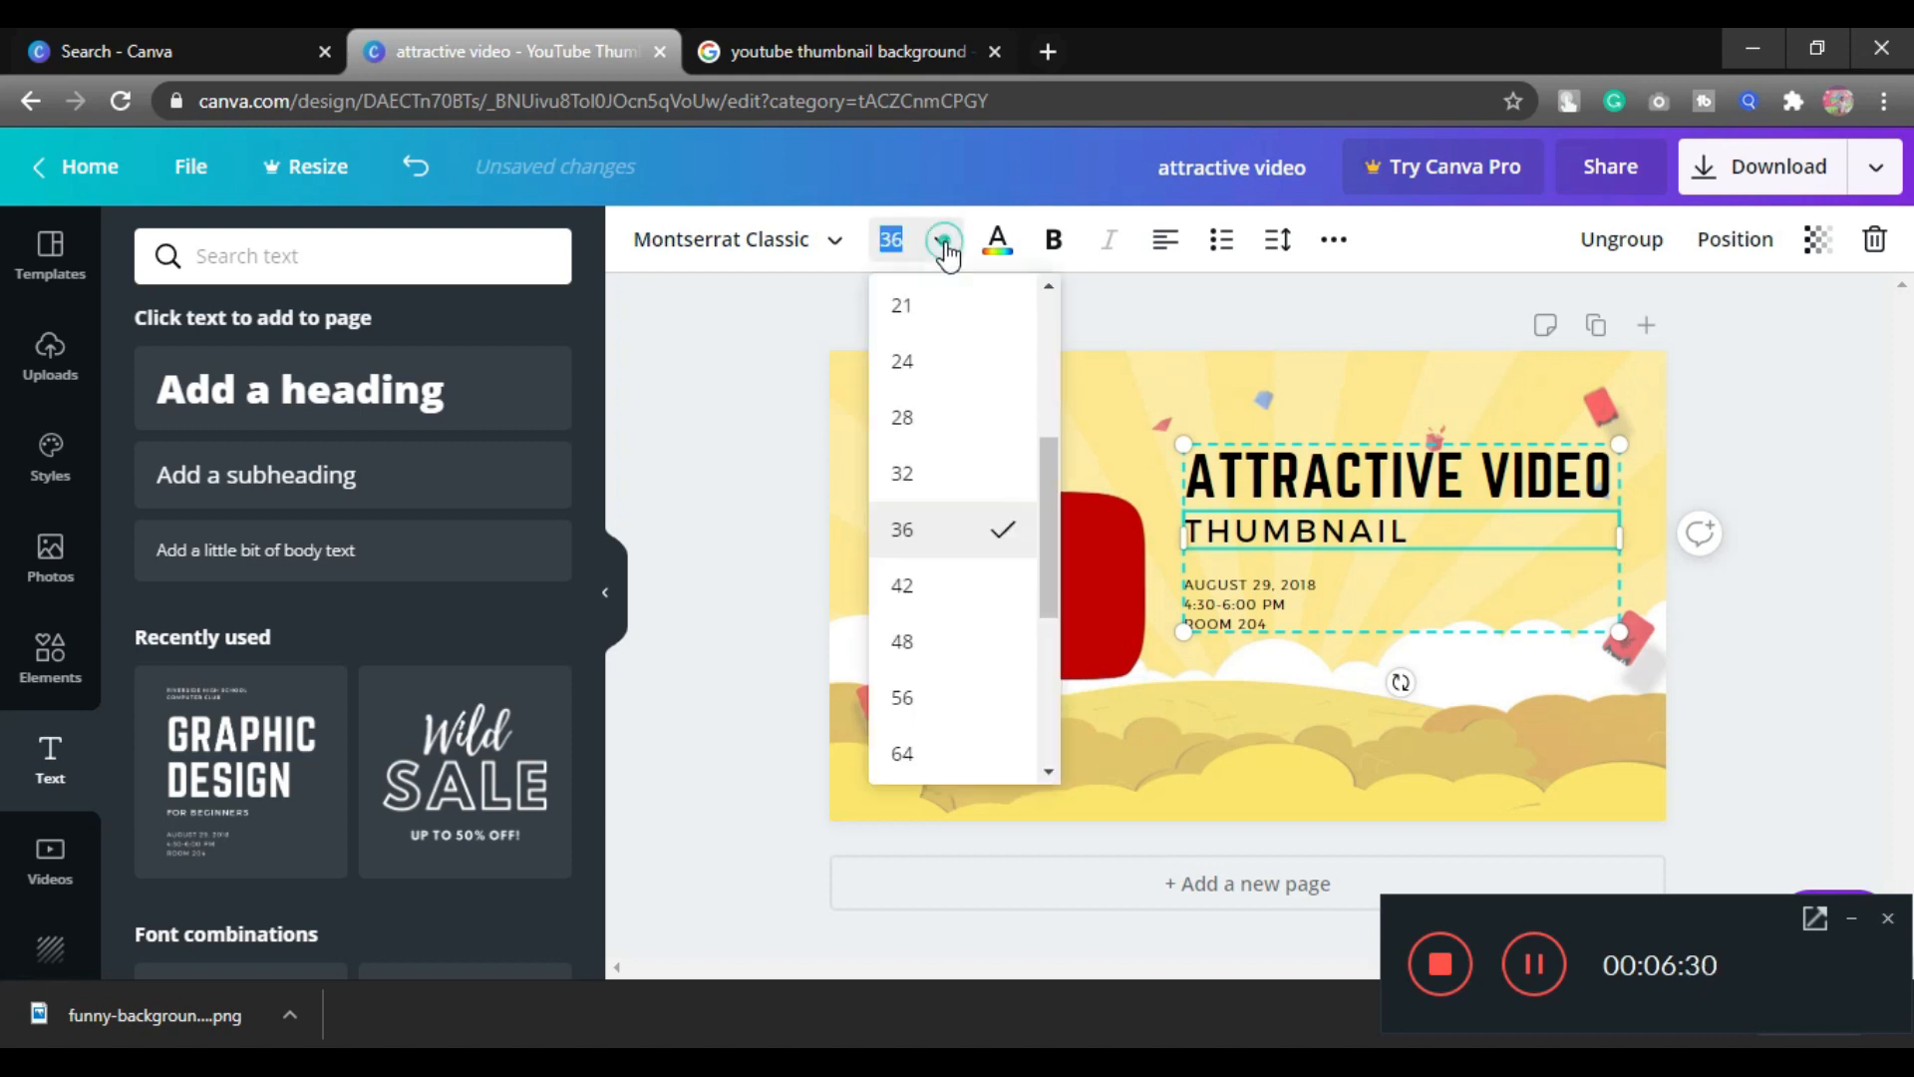
left_click(901, 586)
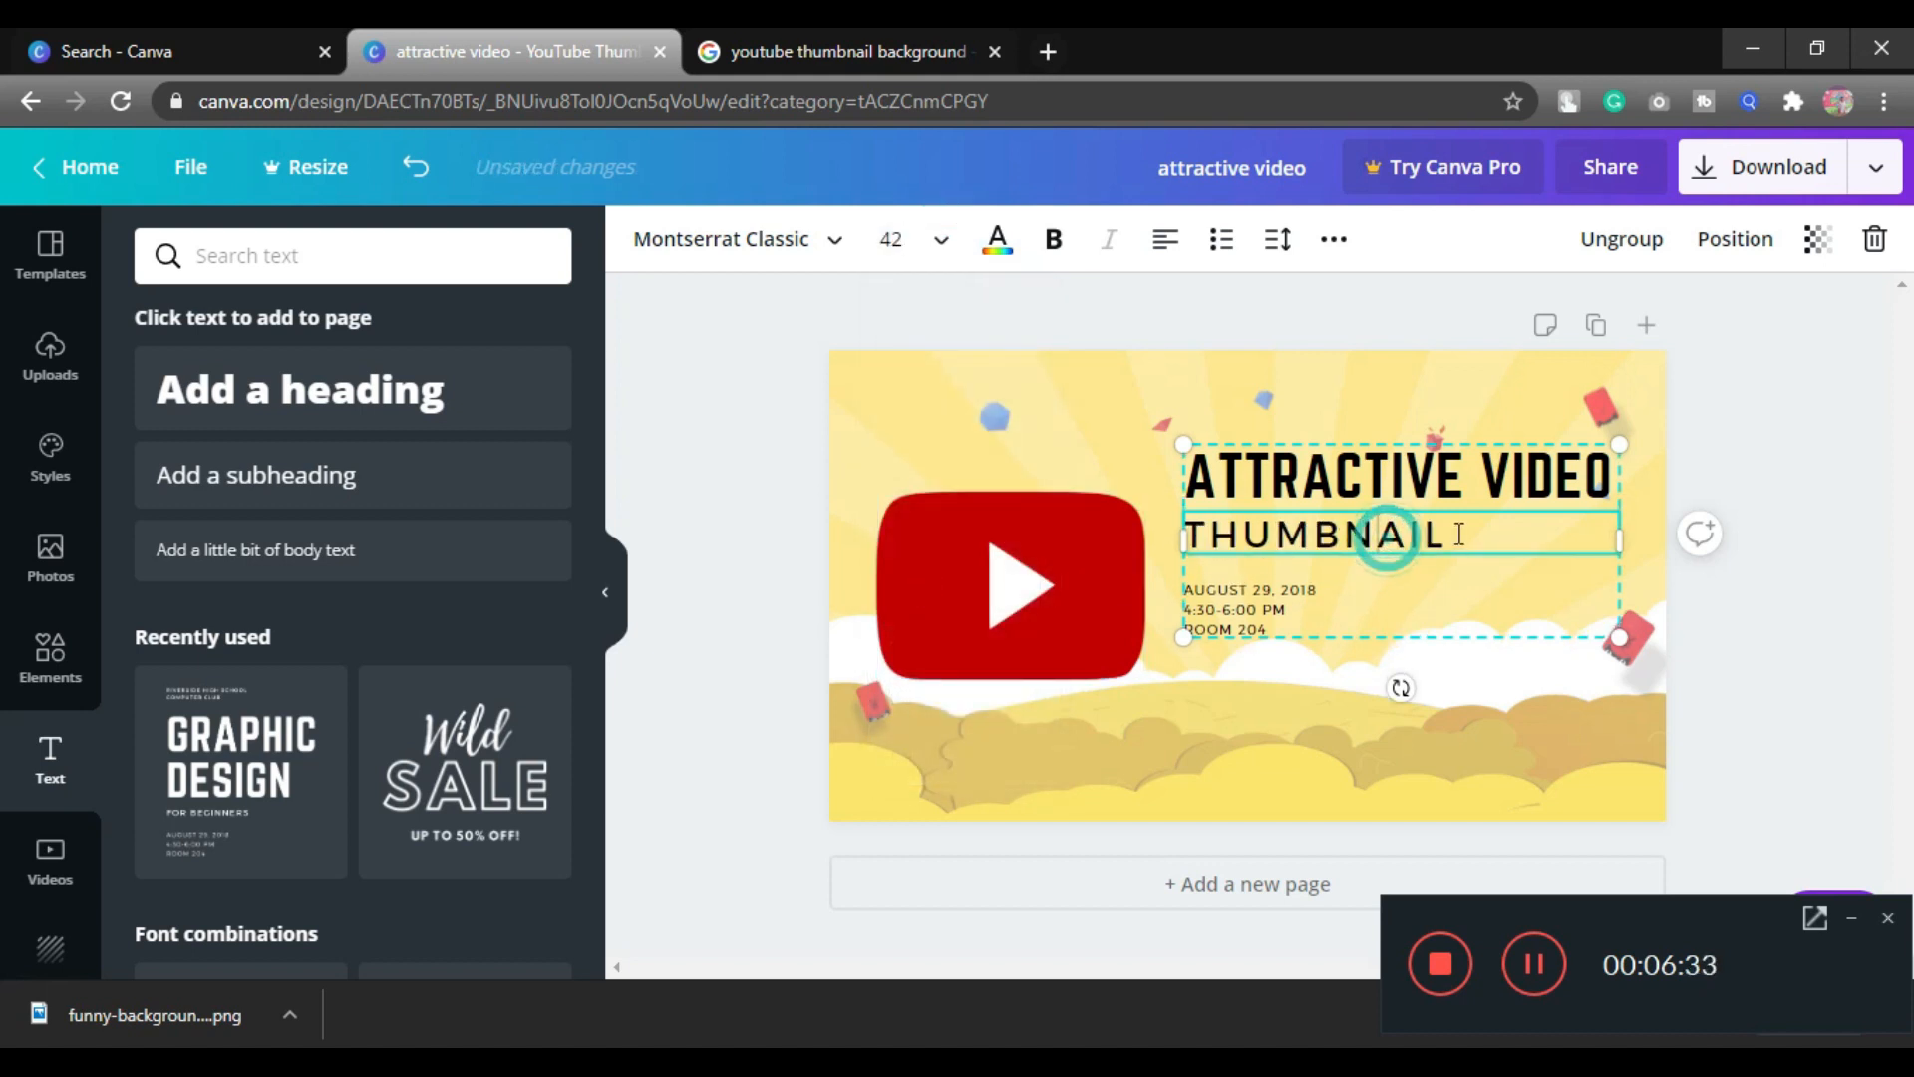
Select the date, time and room lines under THUMBNAIL, launch Bijoy through the Windows search and minimize the screen recorder's control window.
left_click(1272, 615)
triple_click(1253, 621)
left_click(1290, 620)
left_click_drag(1283, 622, 1188, 590)
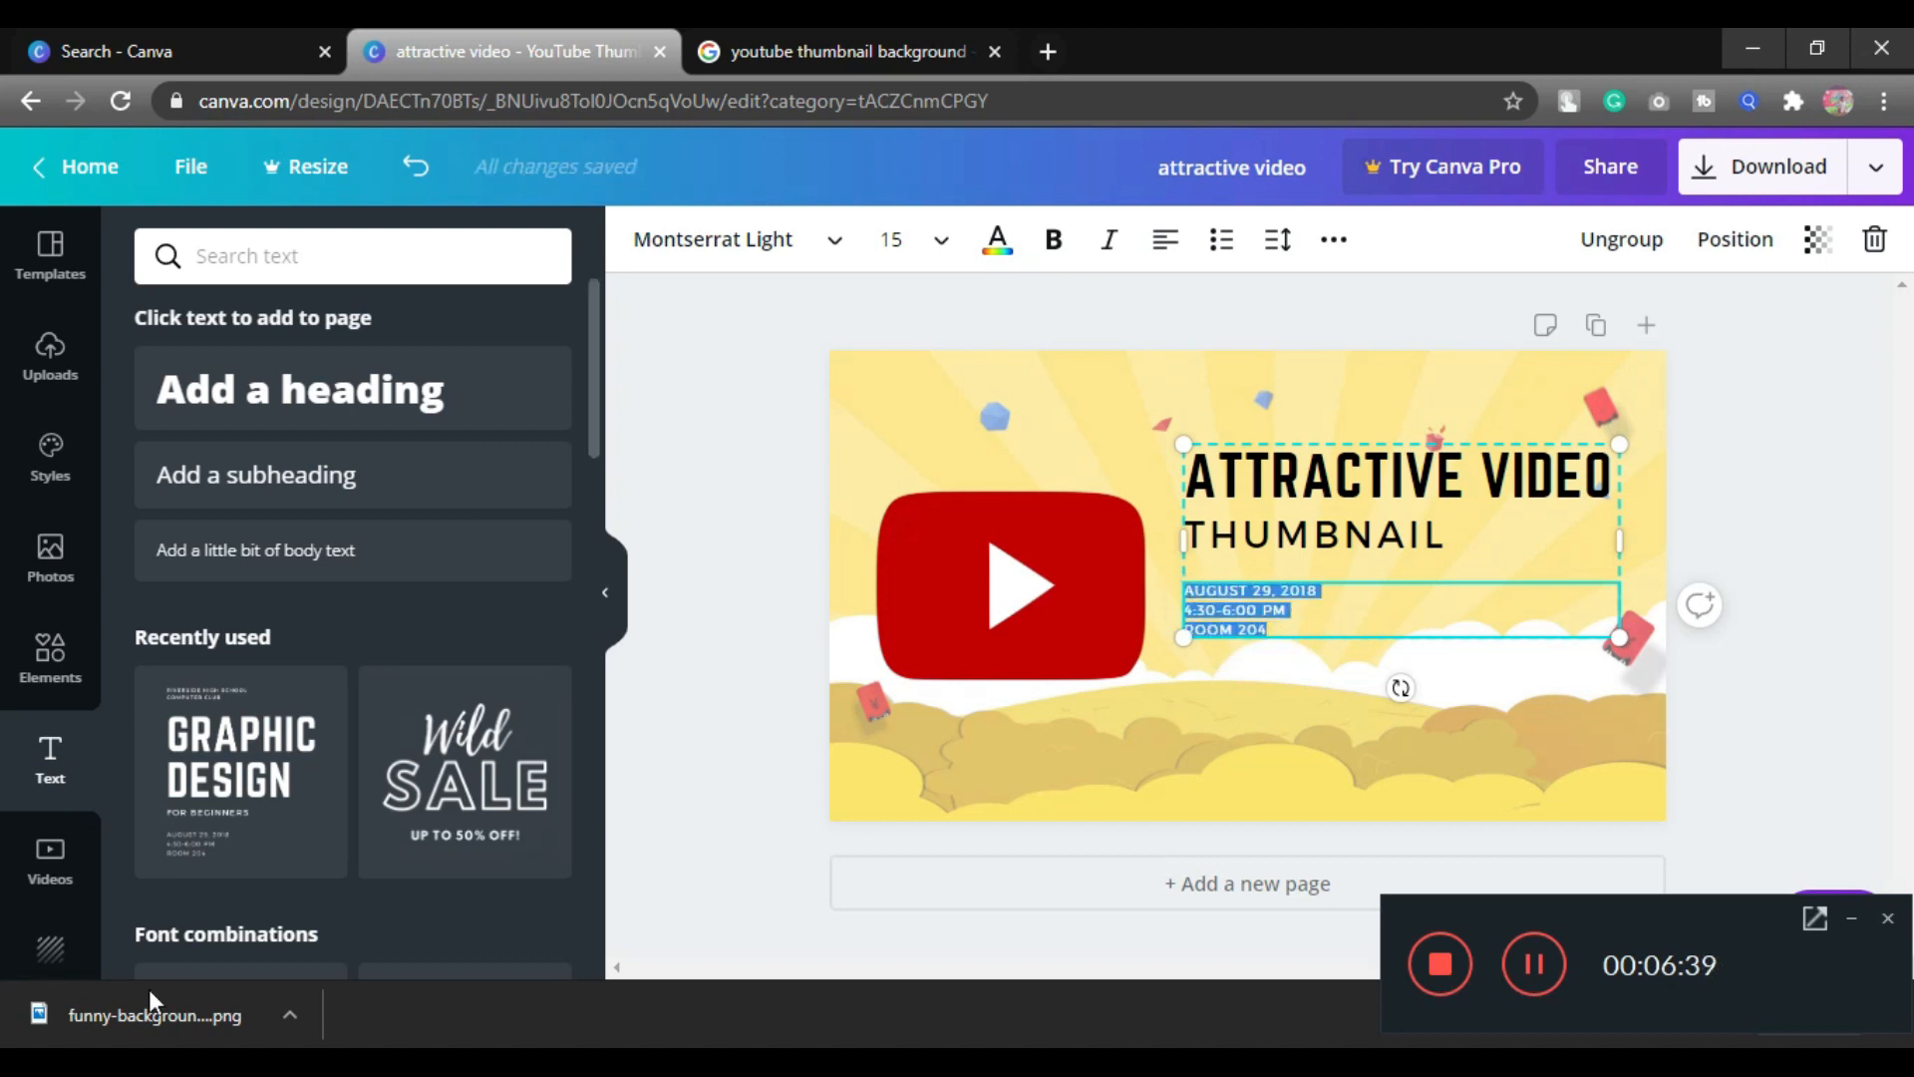
left_click(214, 1020)
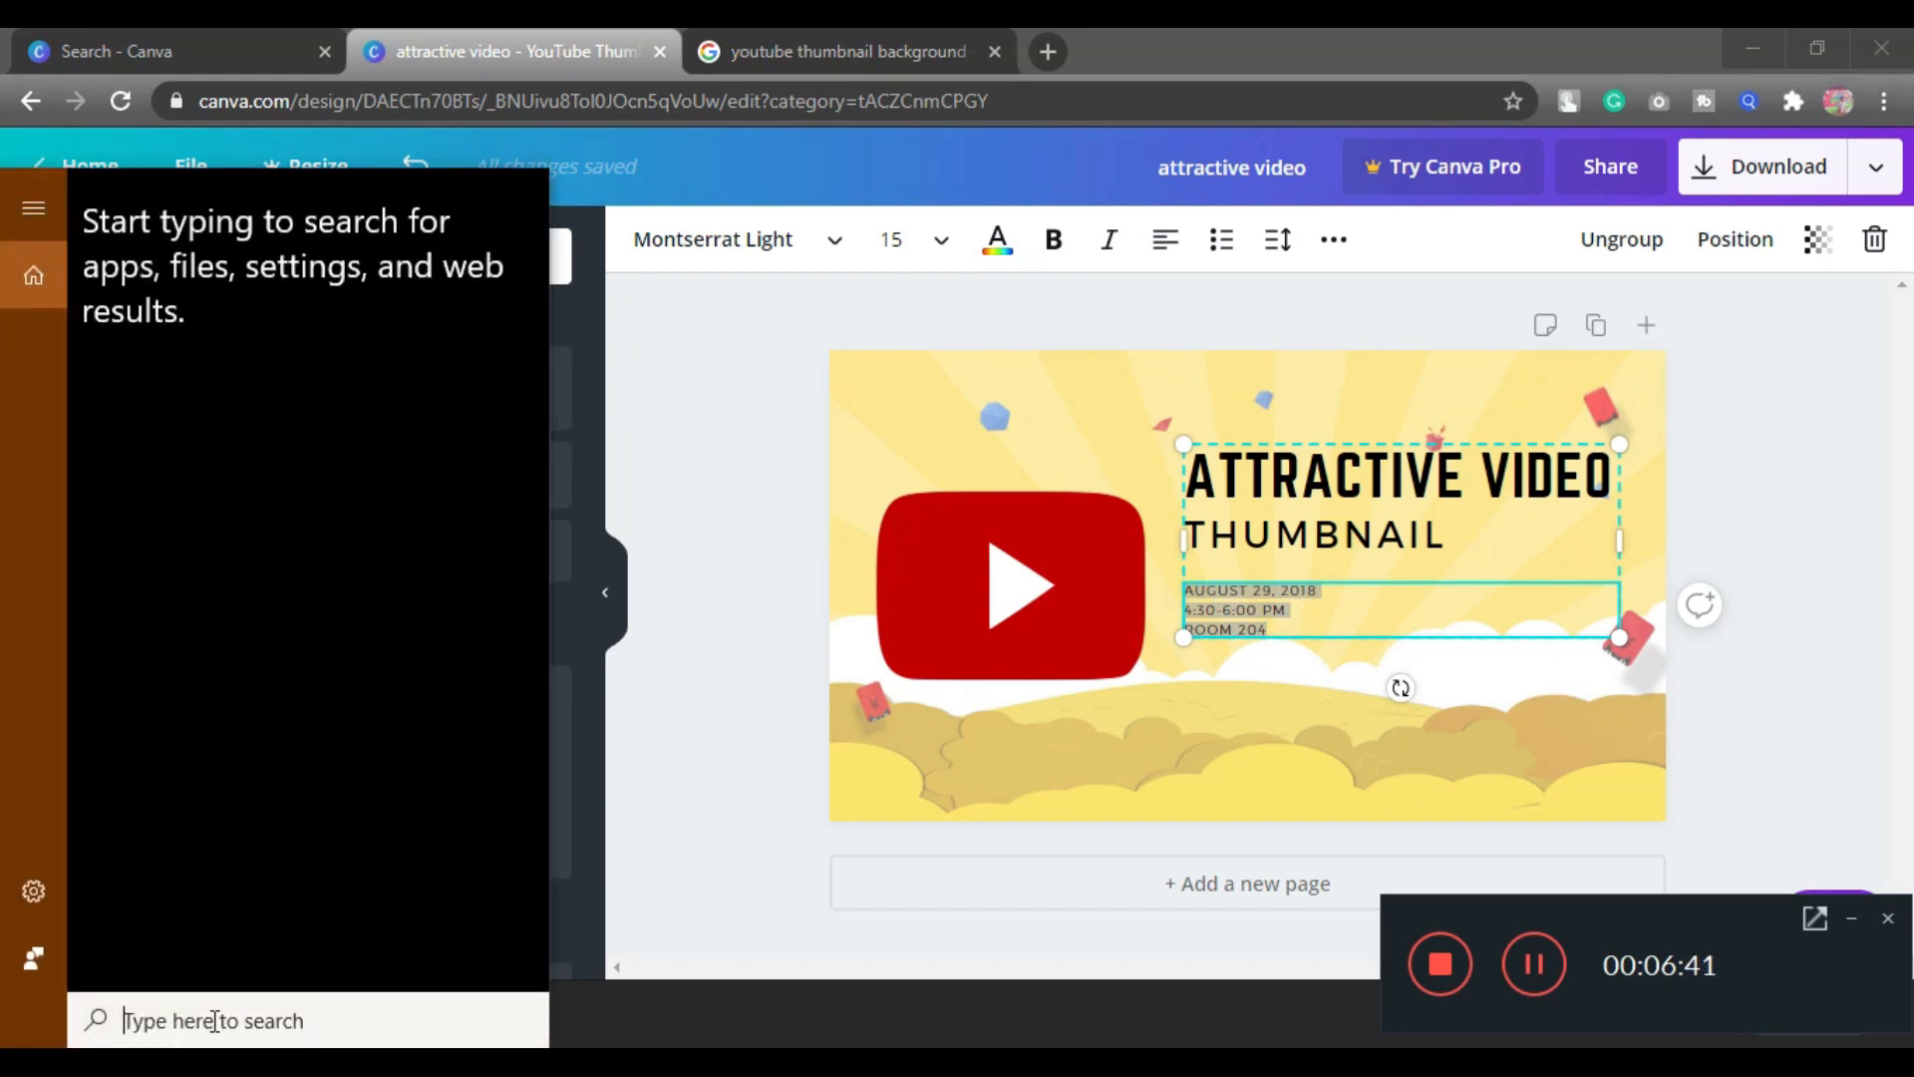
type("bijoy")
key("Return")
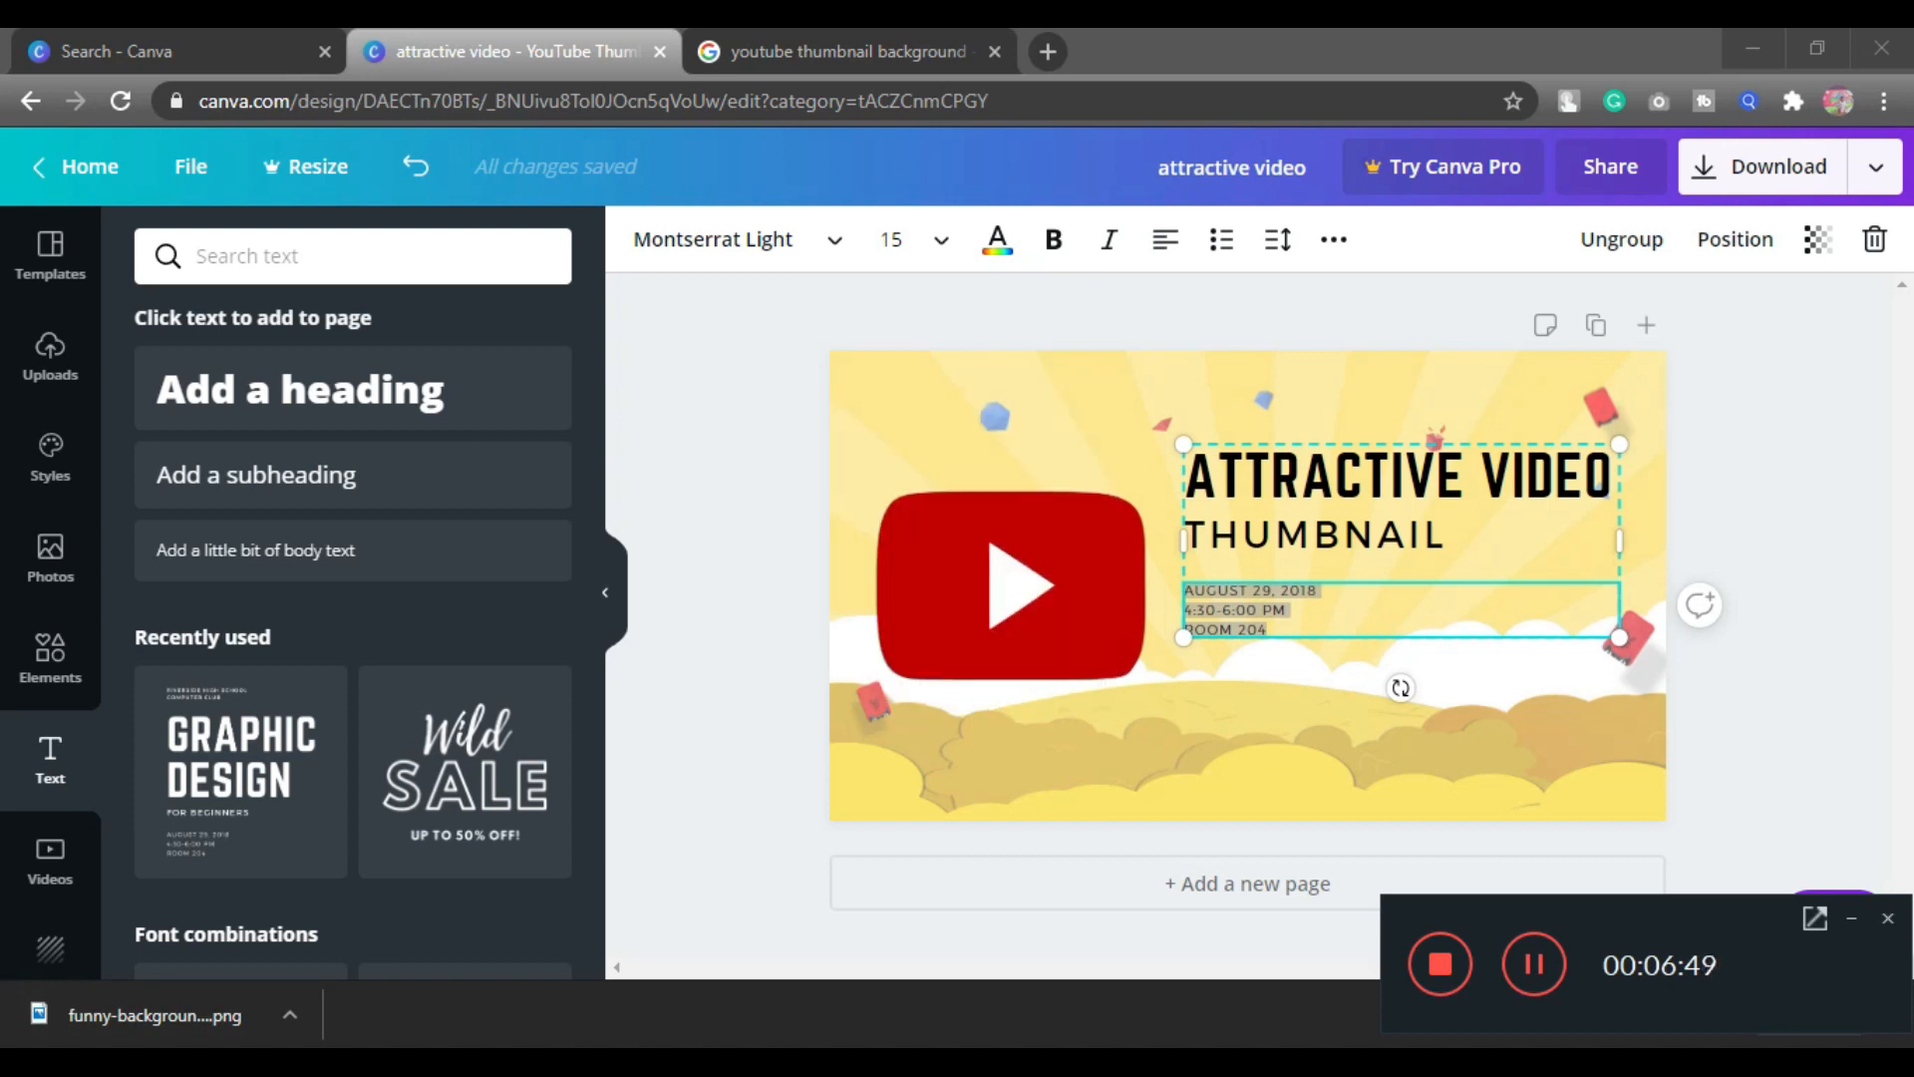
left_click(1851, 919)
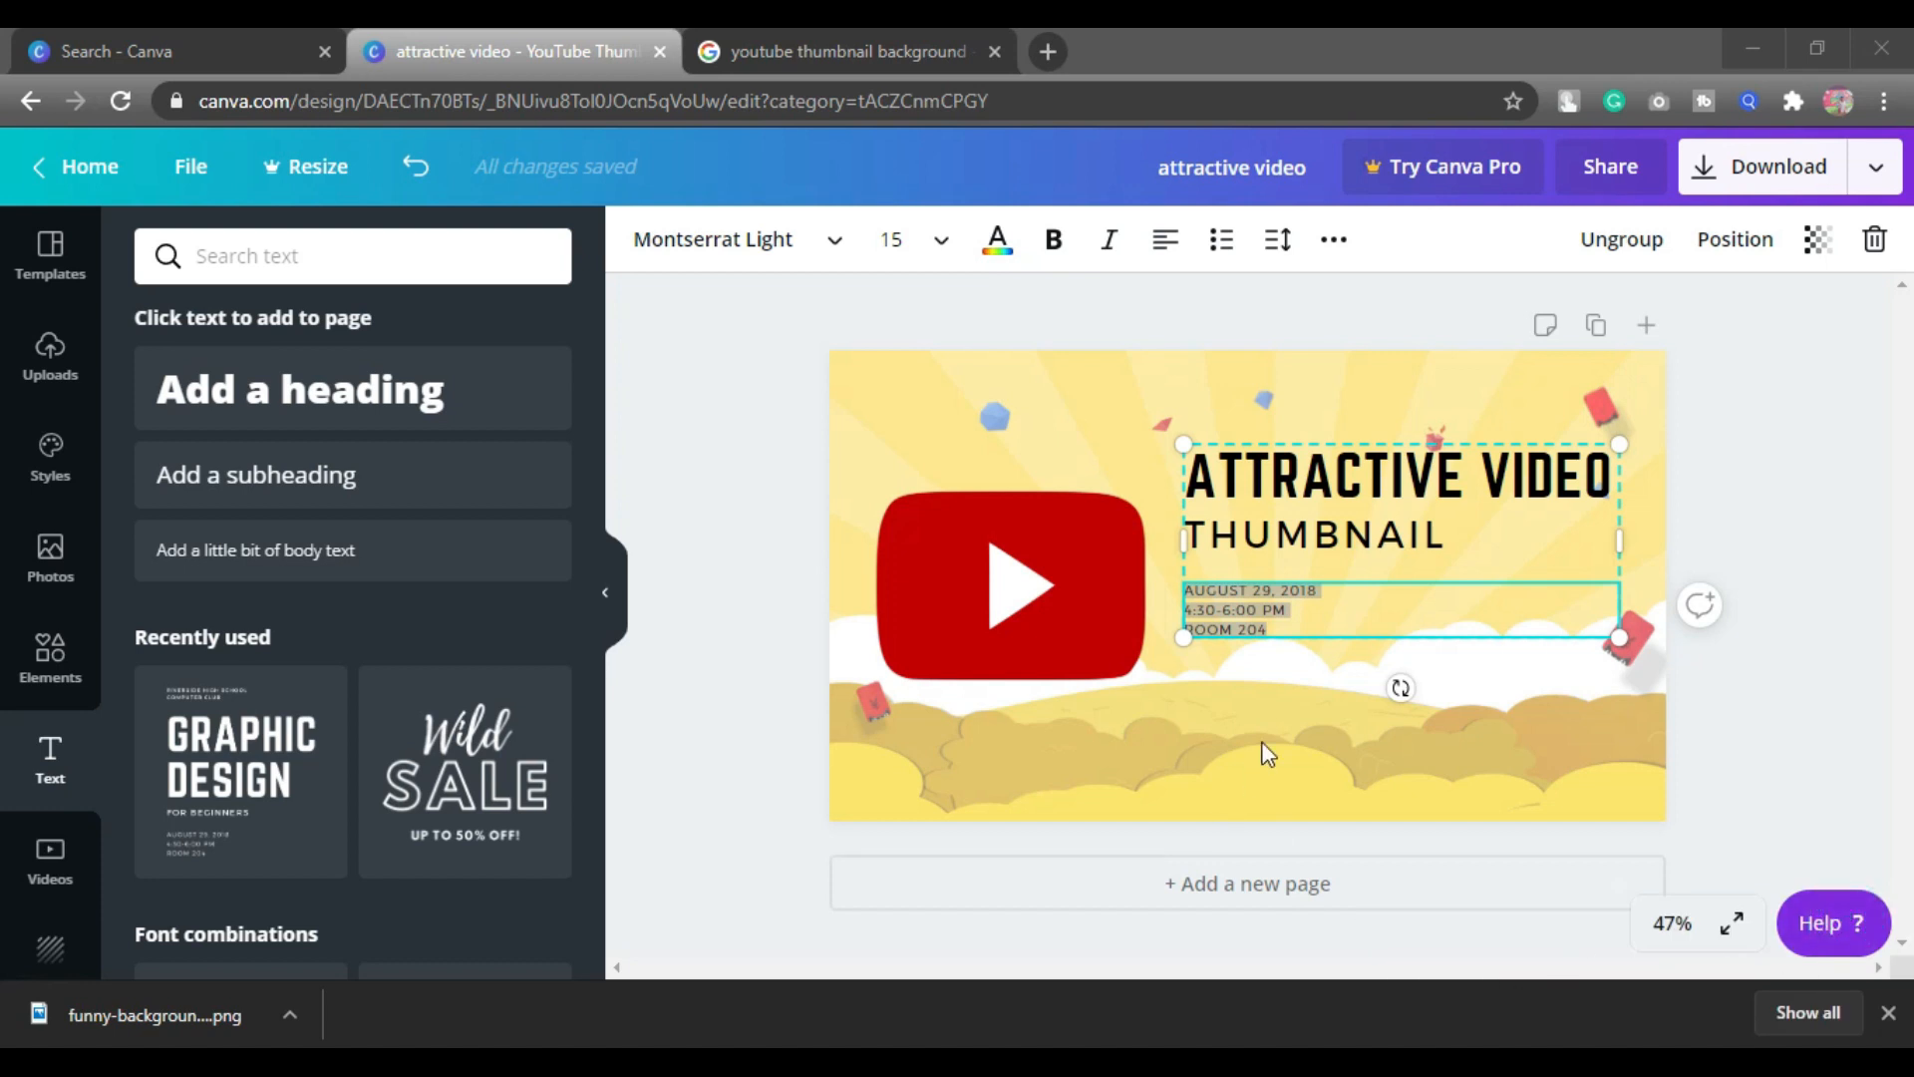
Replace the date, time and room lines under THUMBNAIL with the Bengali text ফ্রি অনলাইন টুল দিয়ে.
left_click(1280, 628)
left_click_drag(1275, 629, 1193, 586)
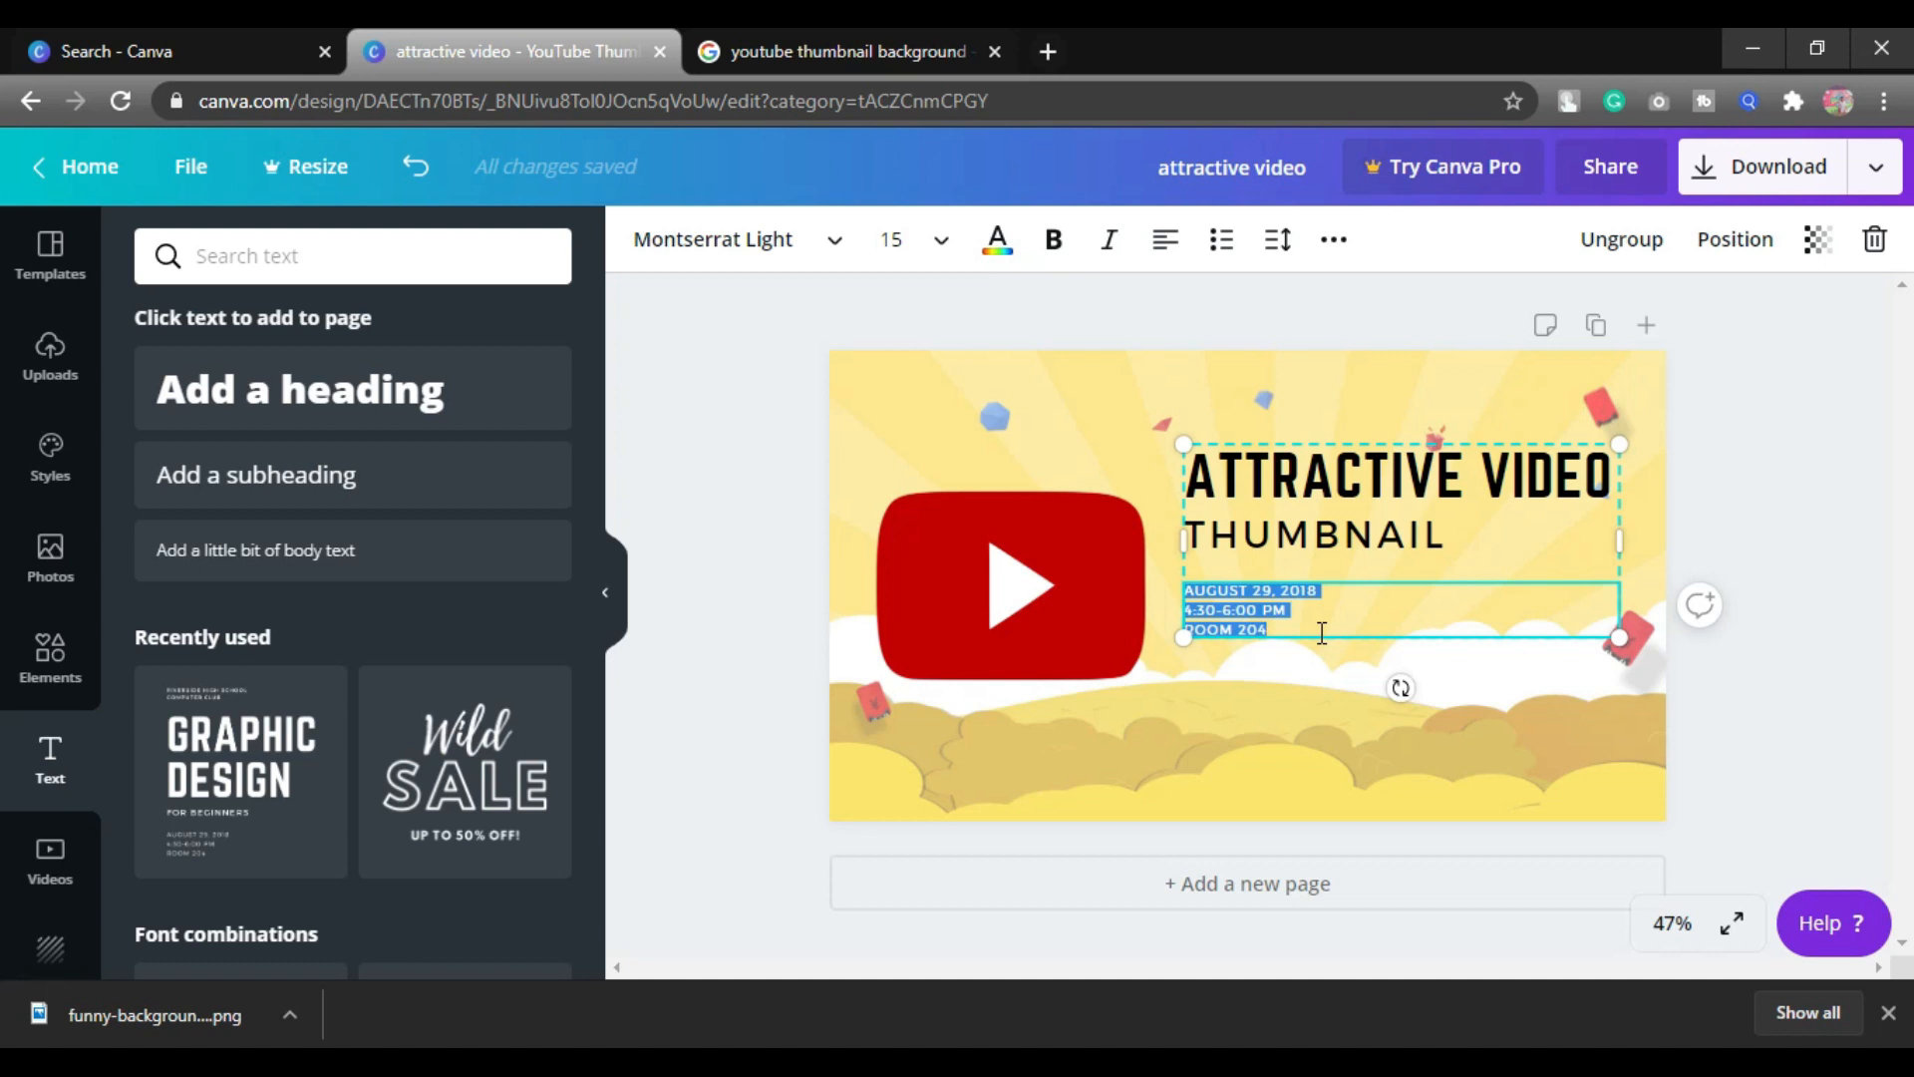
key("BackSpace")
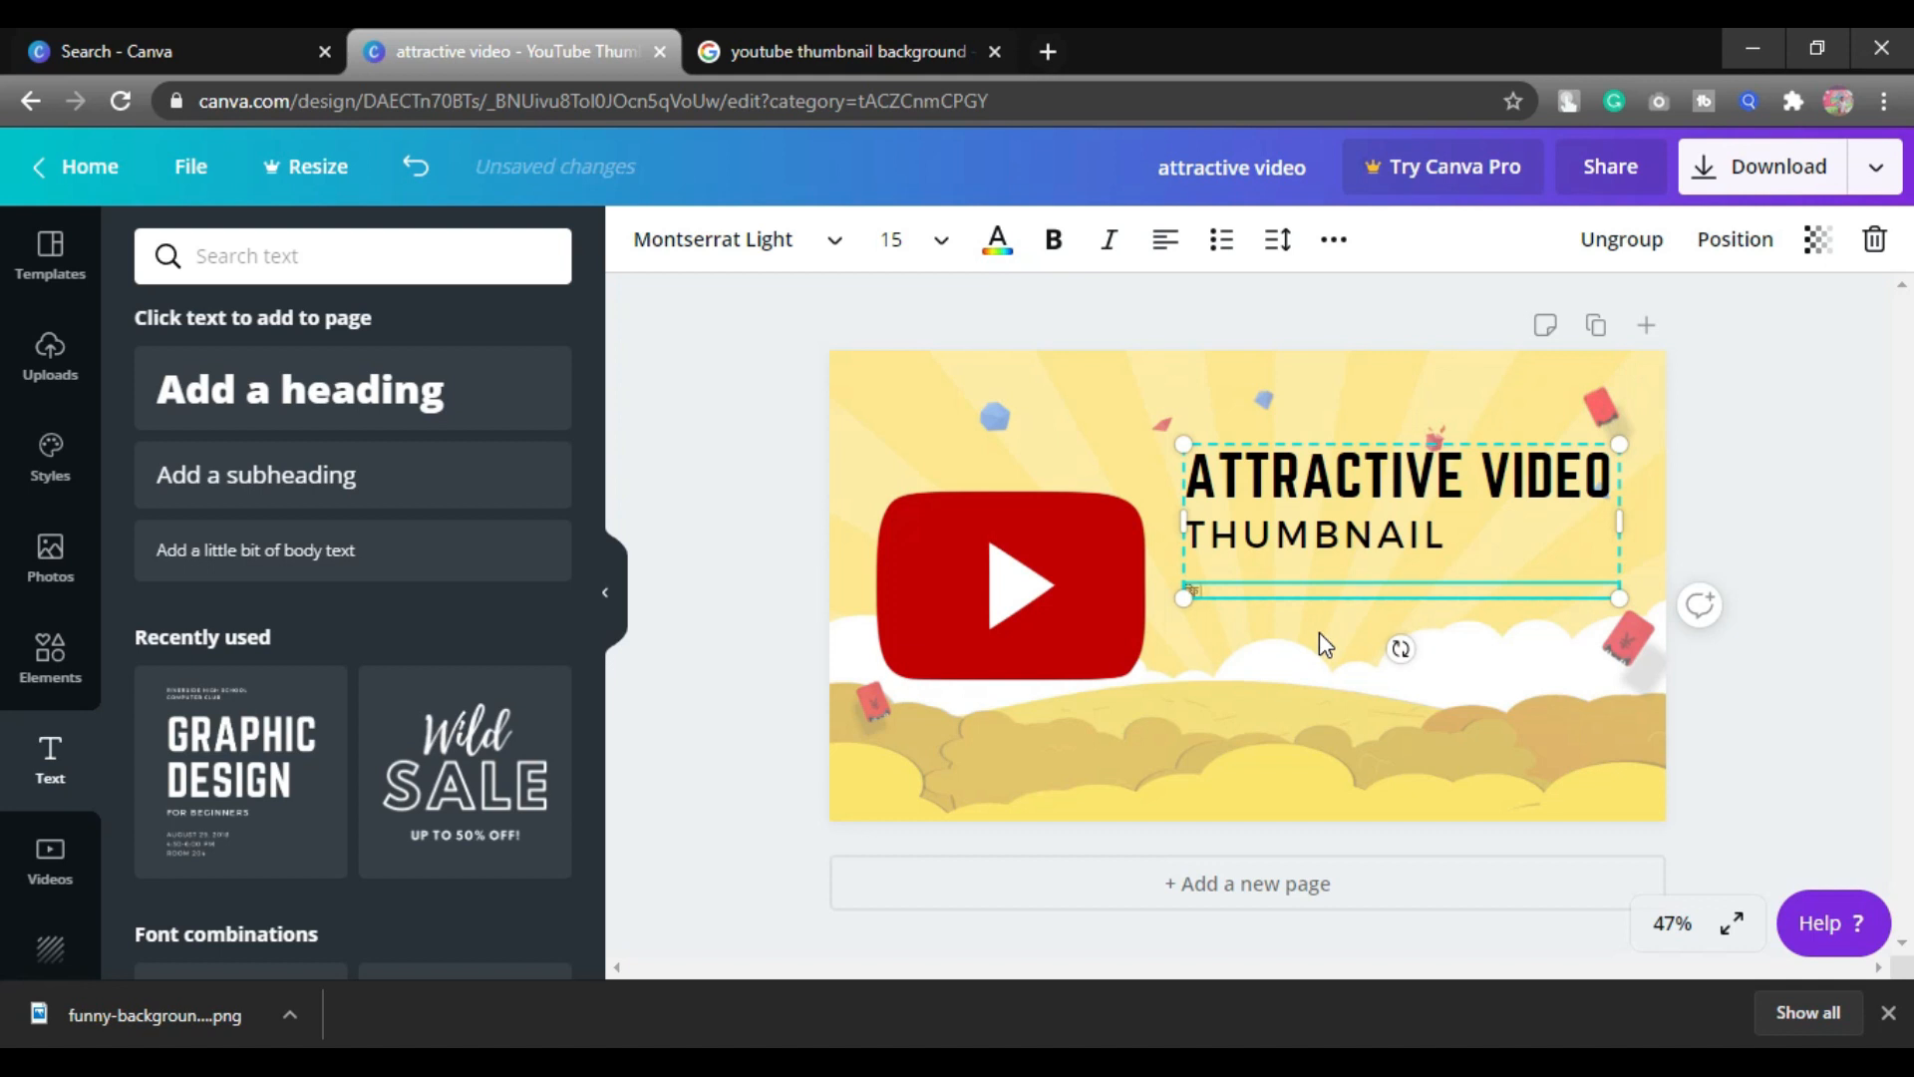
type("ফ্রি অন")
type("লা")
type("ই")
type("েল")
type("দিয়ে")
Try font sizes 24 and 32 on the Bengali line and settle on 36.
left_click_drag(1333, 592, 1203, 599)
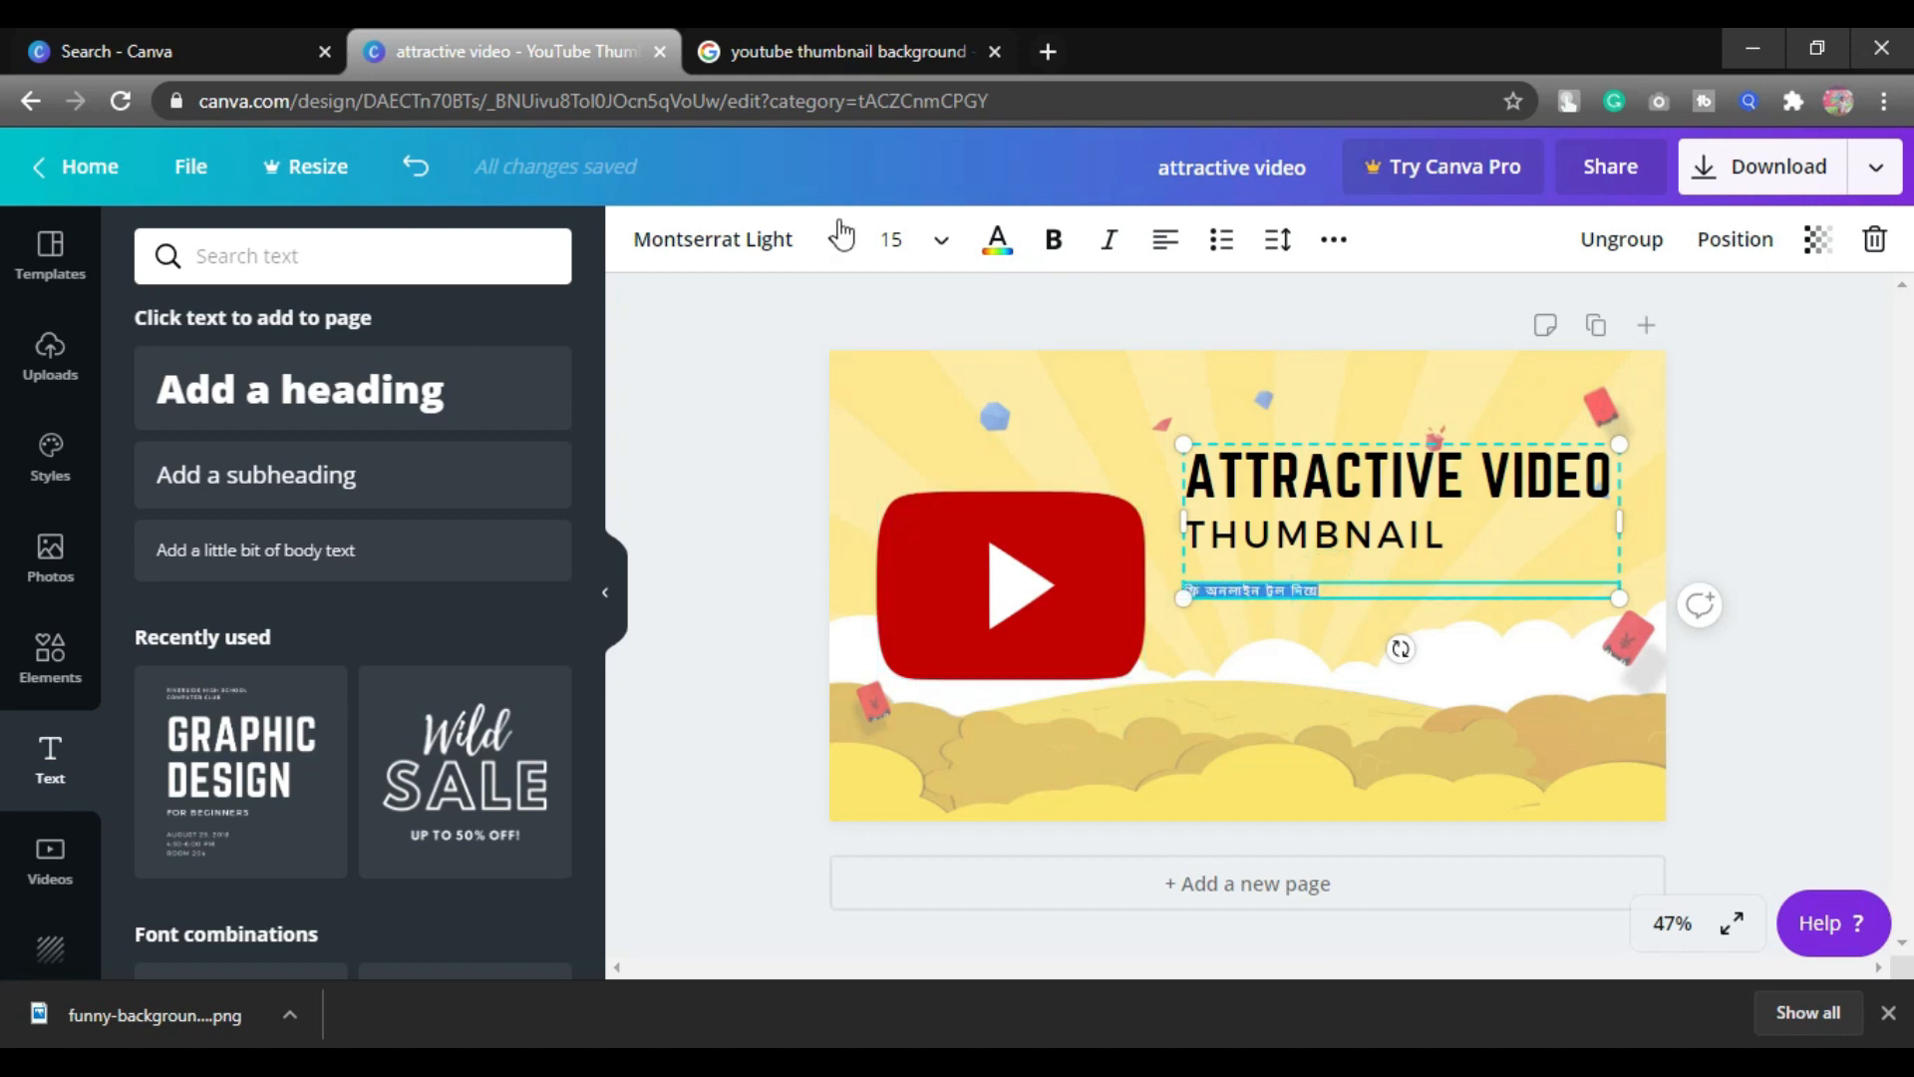
left_click(938, 239)
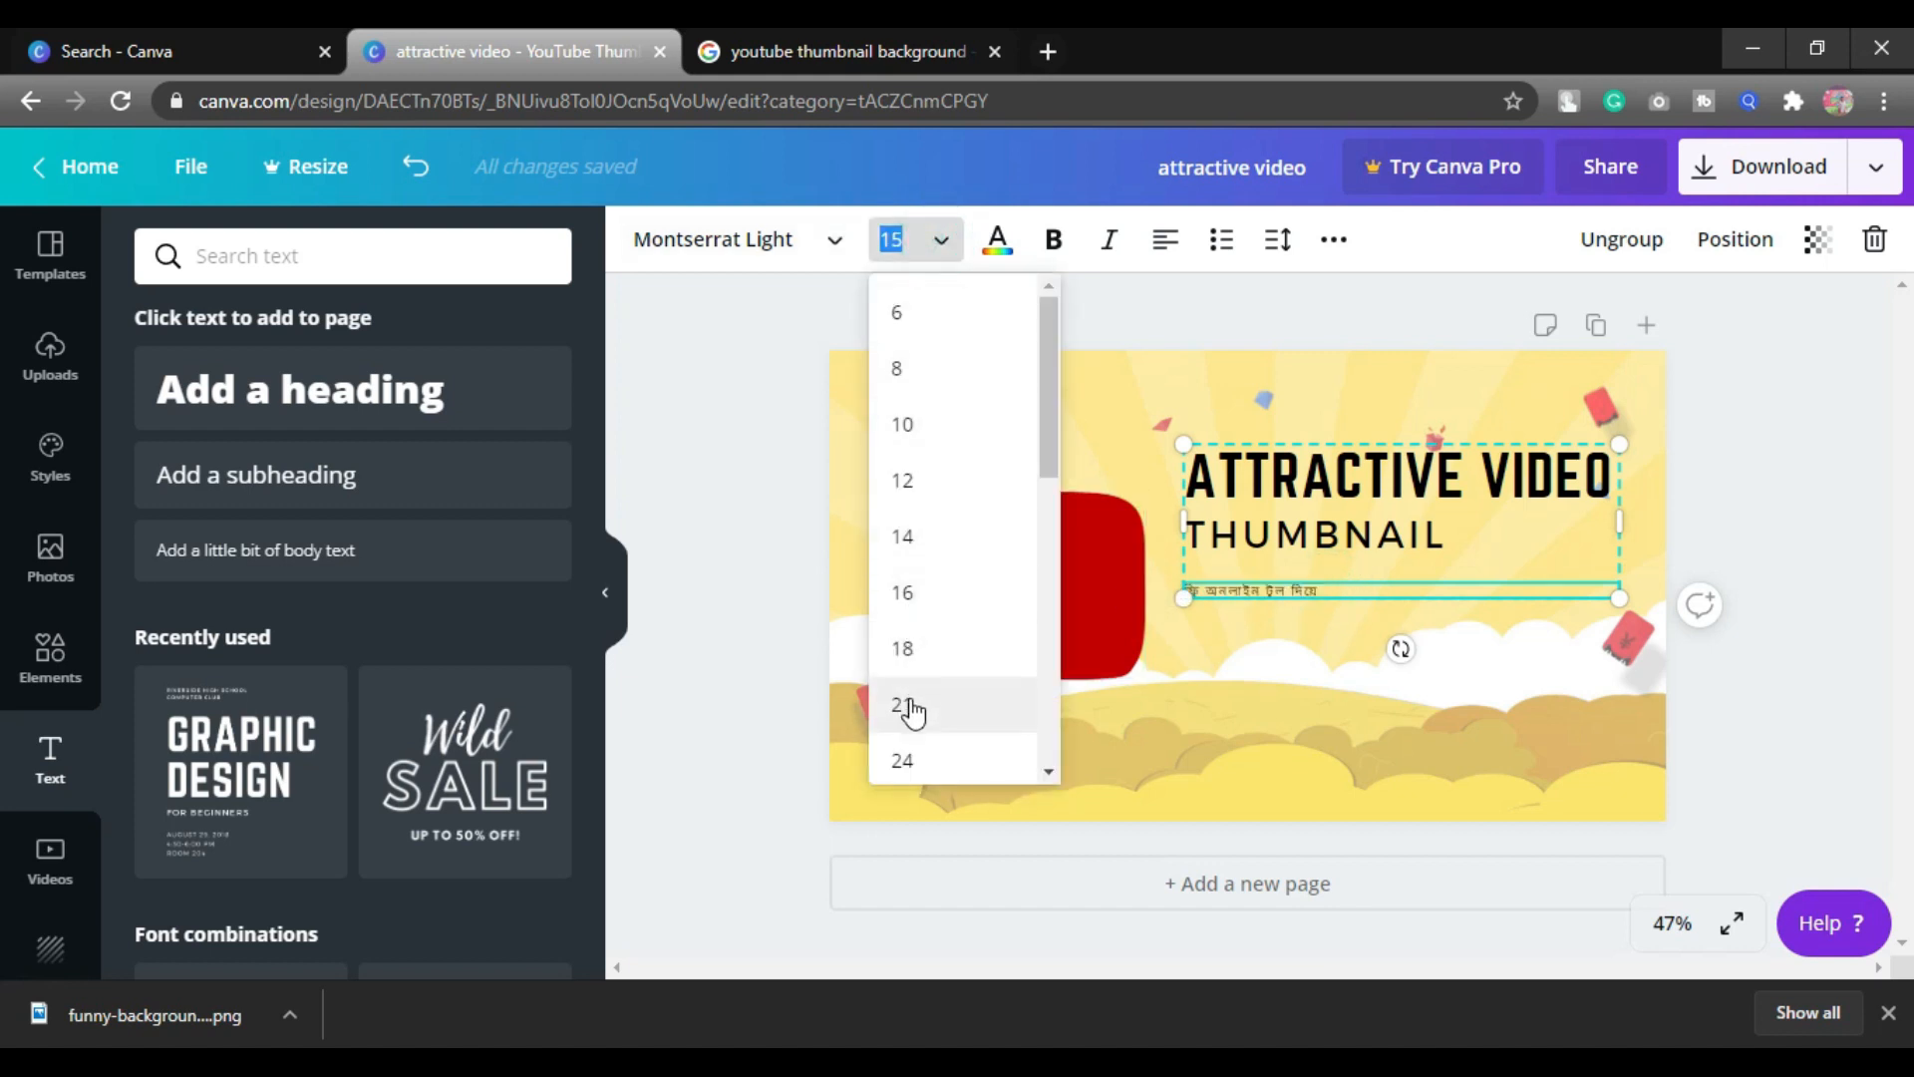
left_click(907, 763)
left_click(940, 239)
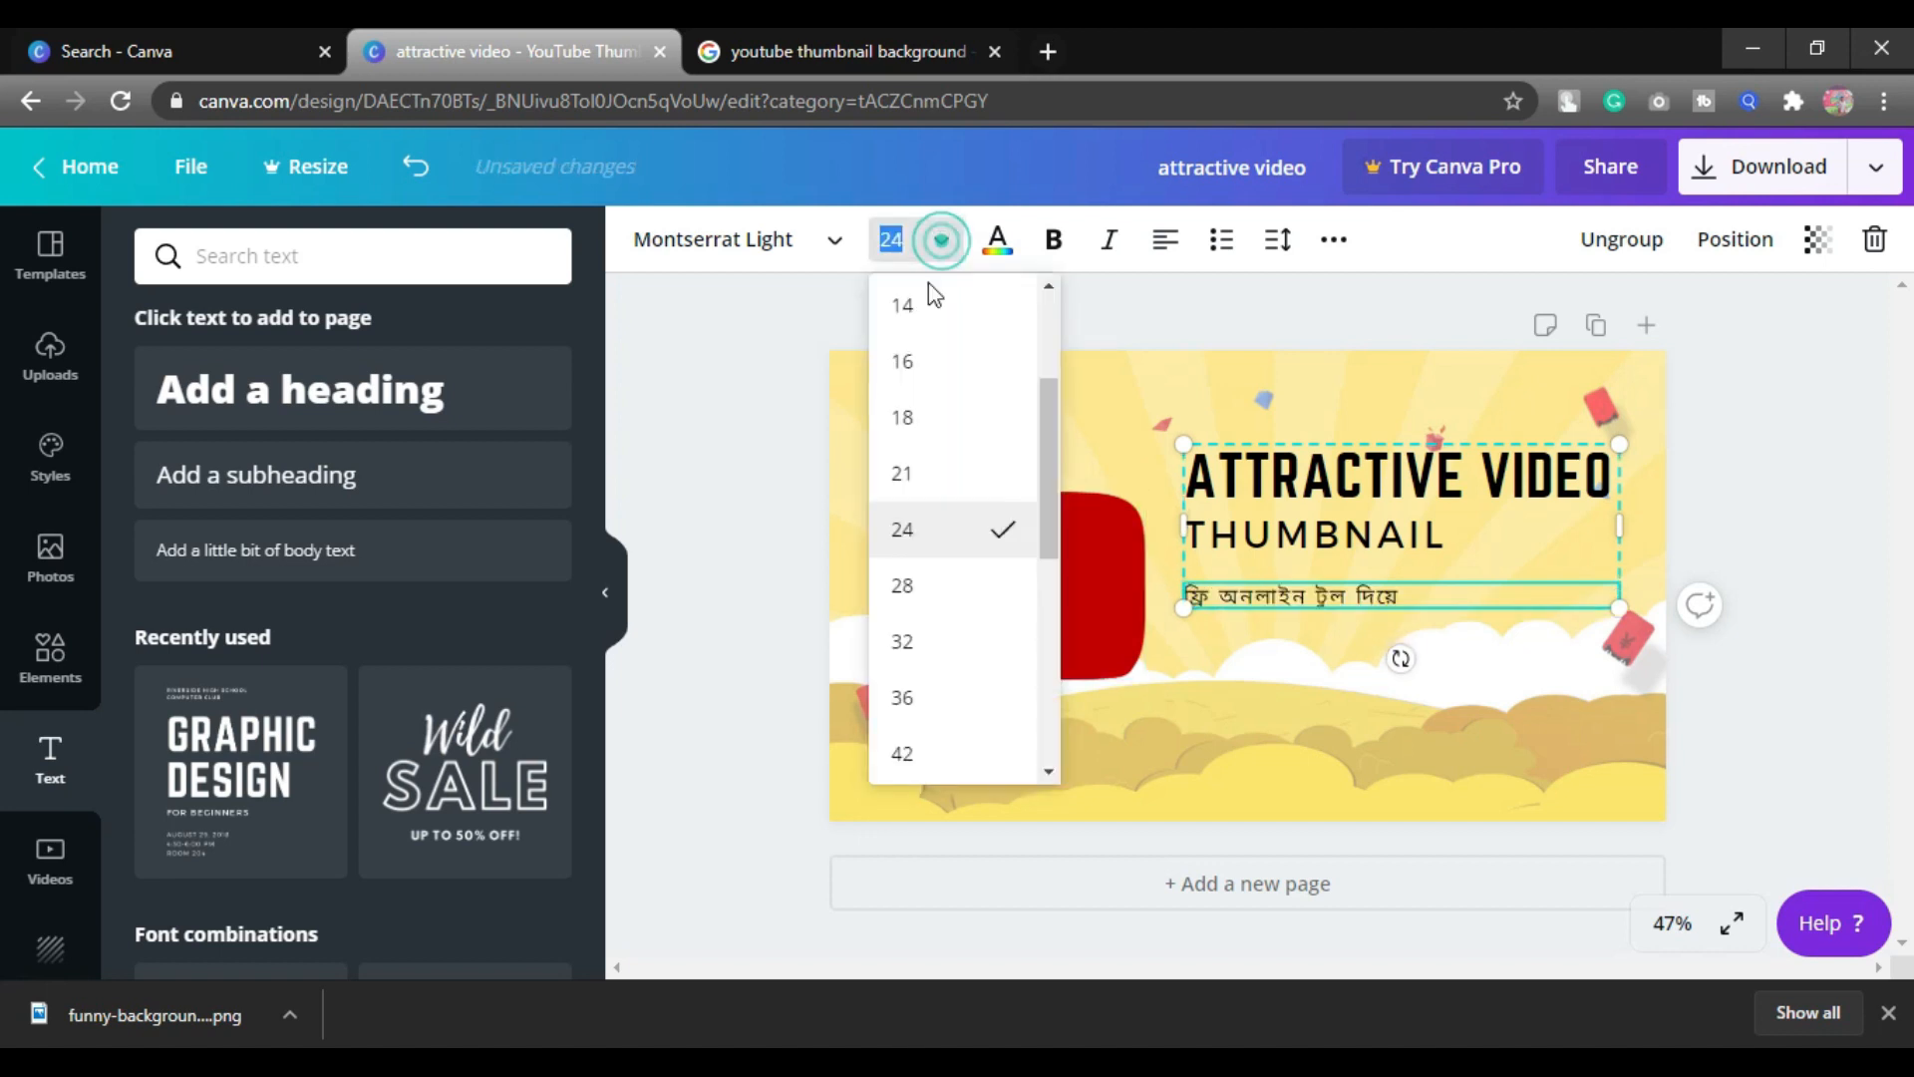
scroll(919, 514, "down", 2)
left_click(917, 500)
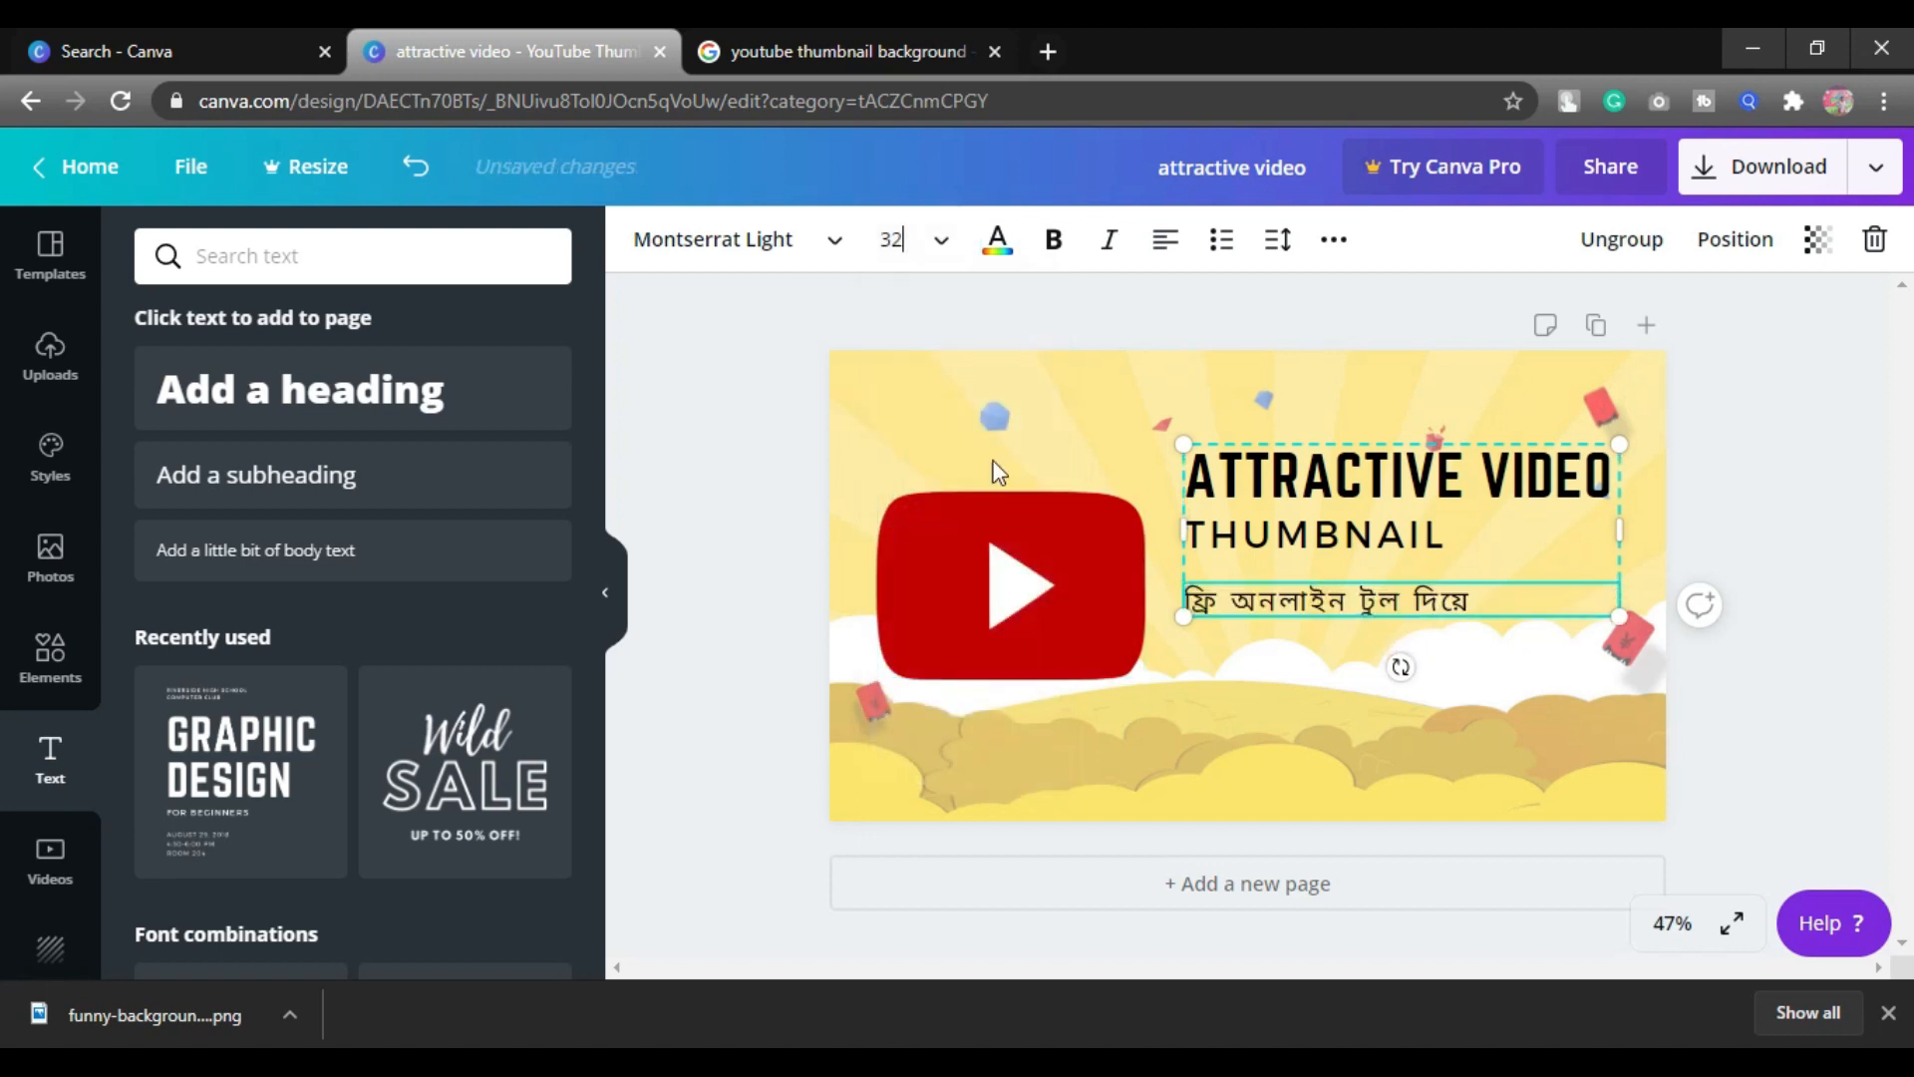
left_click(938, 242)
left_click(912, 590)
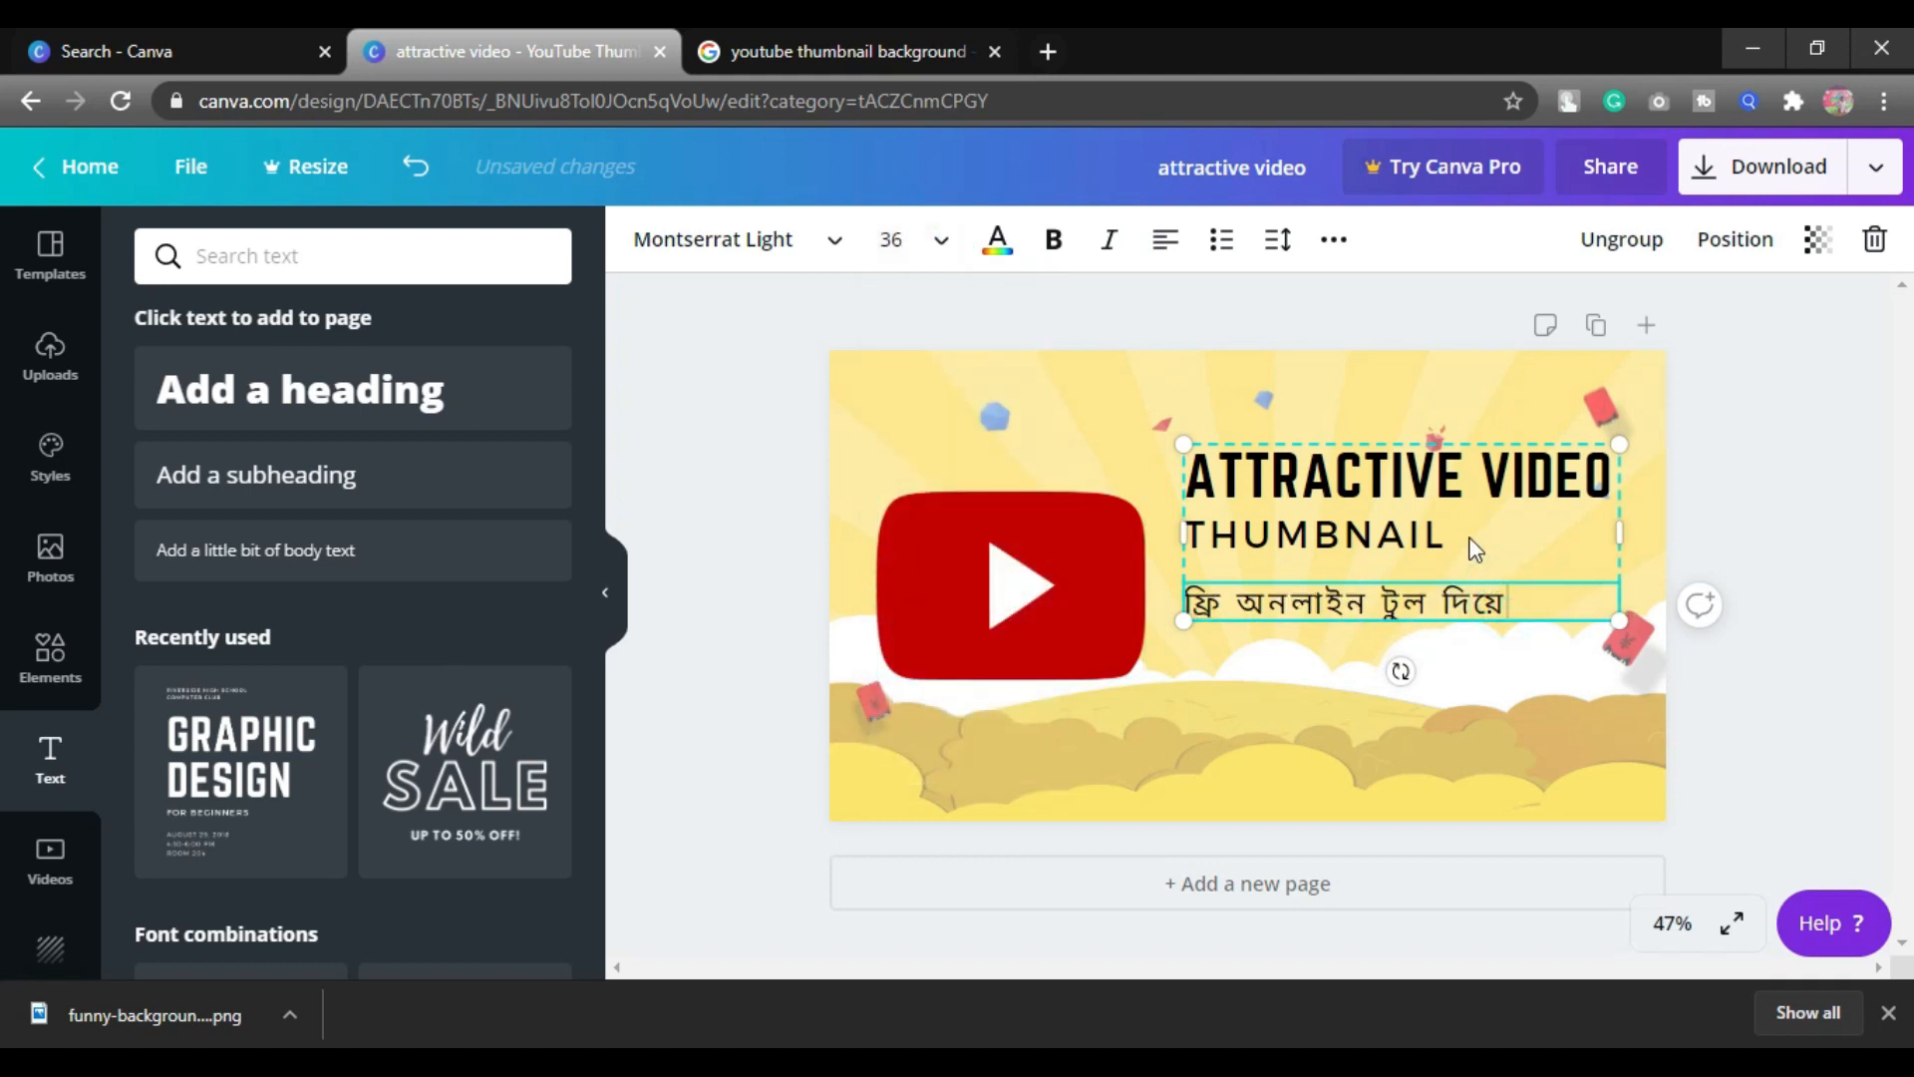
Move the whole text group slightly down on the thumbnail and select the word THUMBNAIL.
left_click(1433, 546)
left_click_drag(1448, 536, 1453, 535)
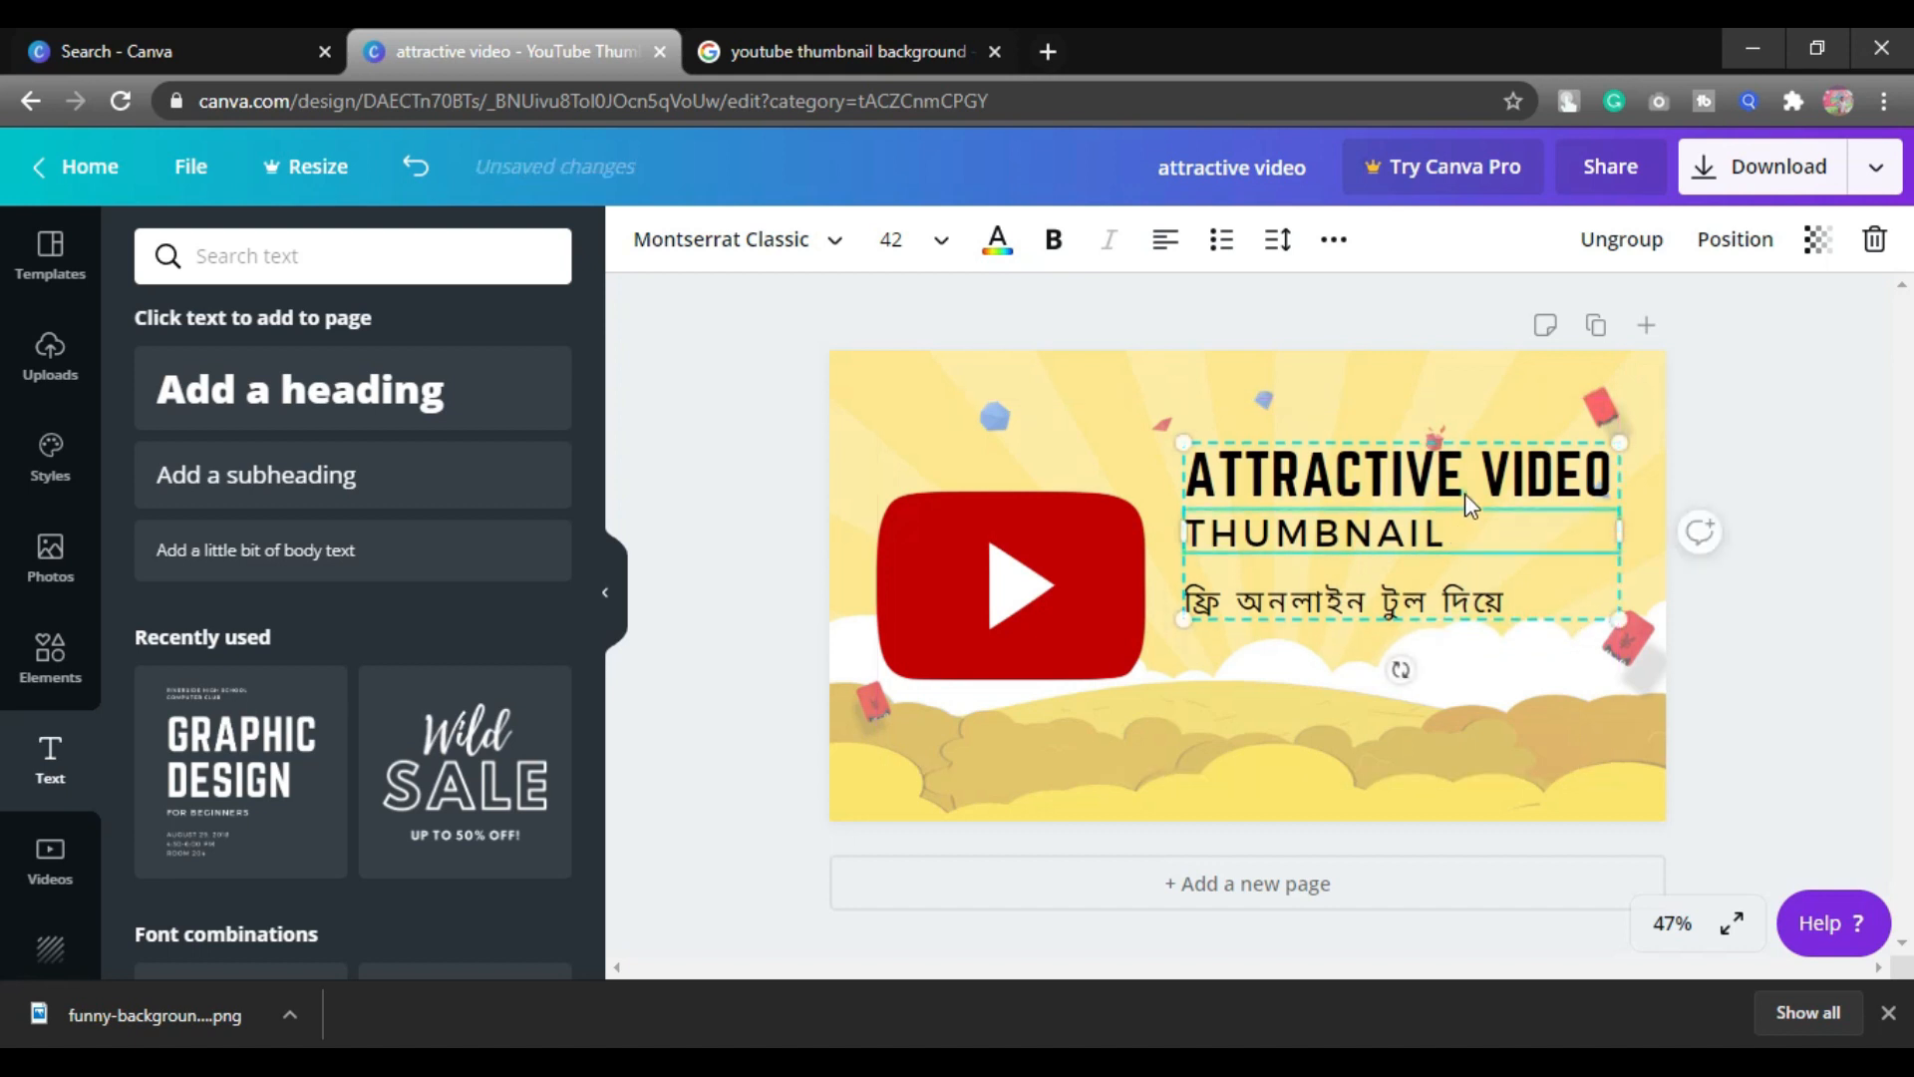
left_click(1464, 487)
left_click(1451, 540)
mouse_move(1436, 536)
left_mouse_down()
mouse_move(1385, 530)
mouse_move(1440, 560)
left_mouse_up()
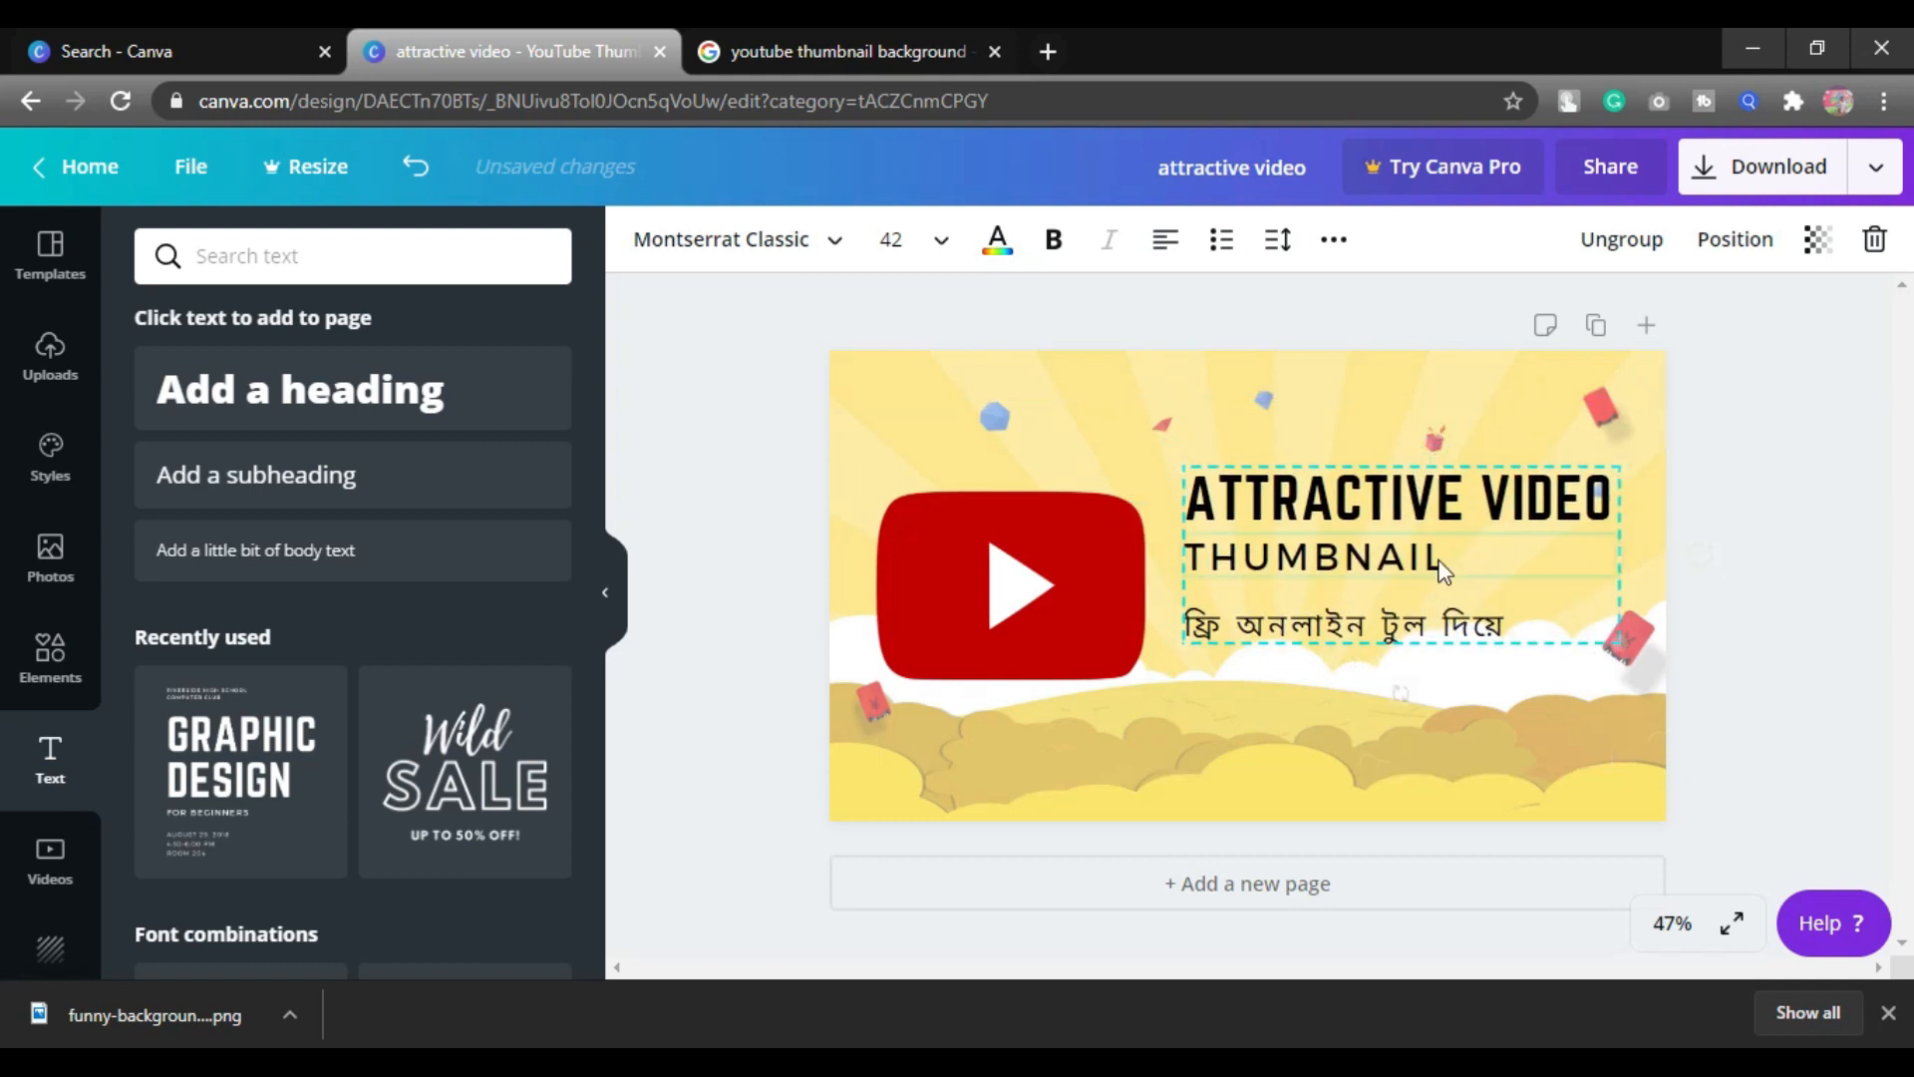
double_click(1419, 562)
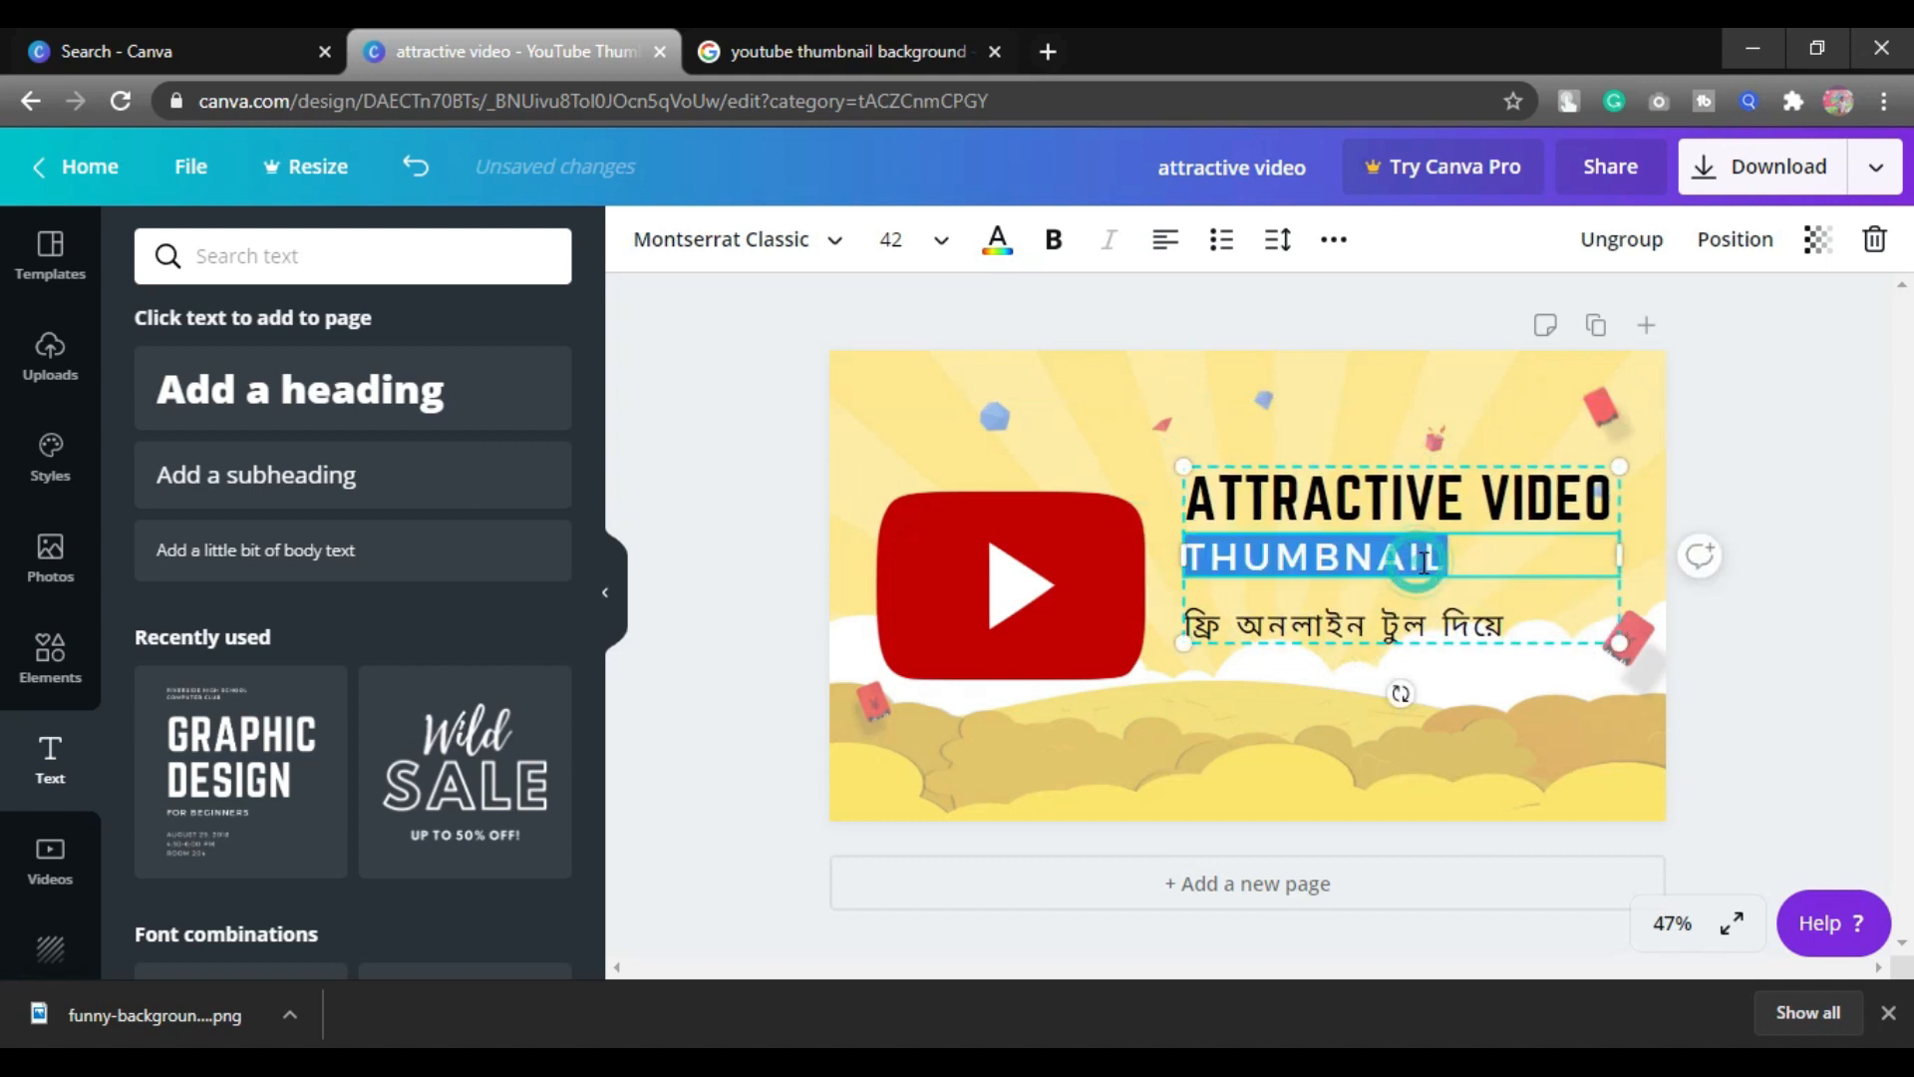
Try the Fredoka and Varela Round style with the red, white and yellow palette on the design and undo it.
left_click(999, 244)
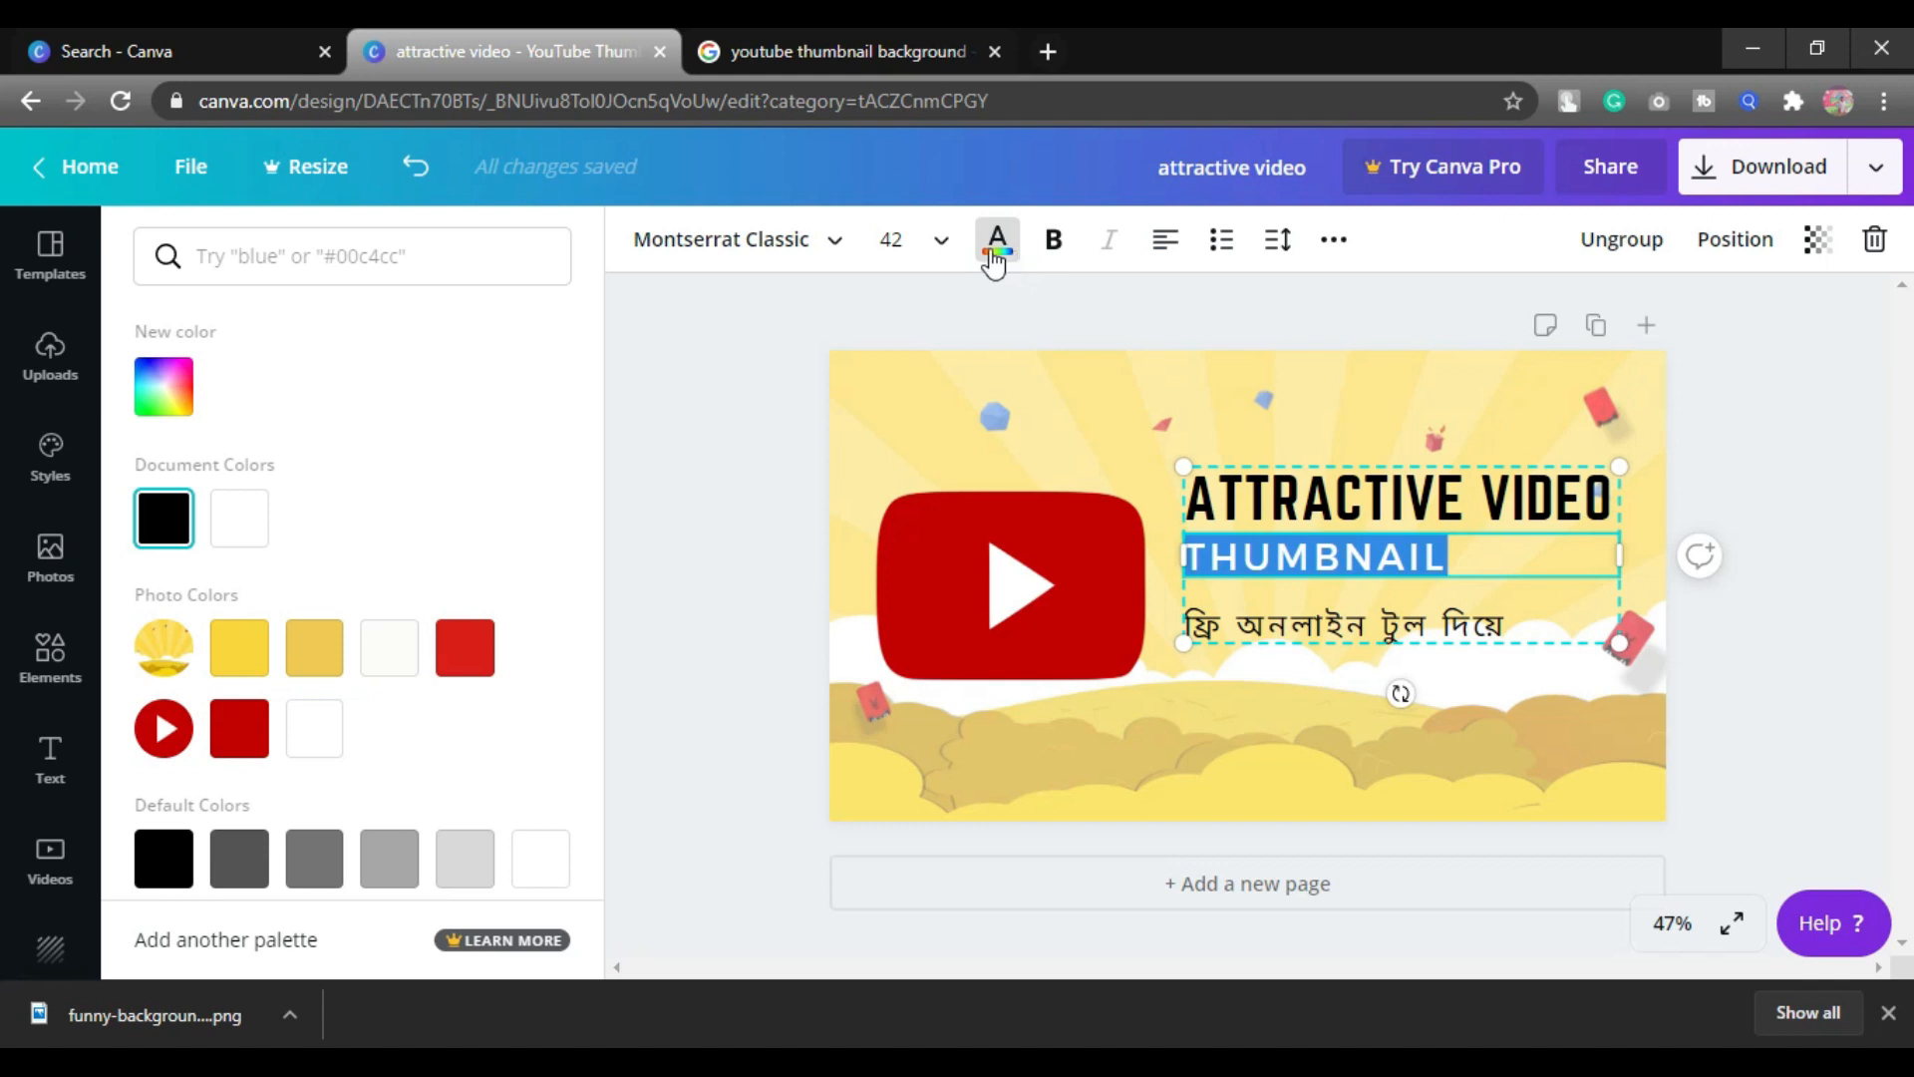
left_click(52, 466)
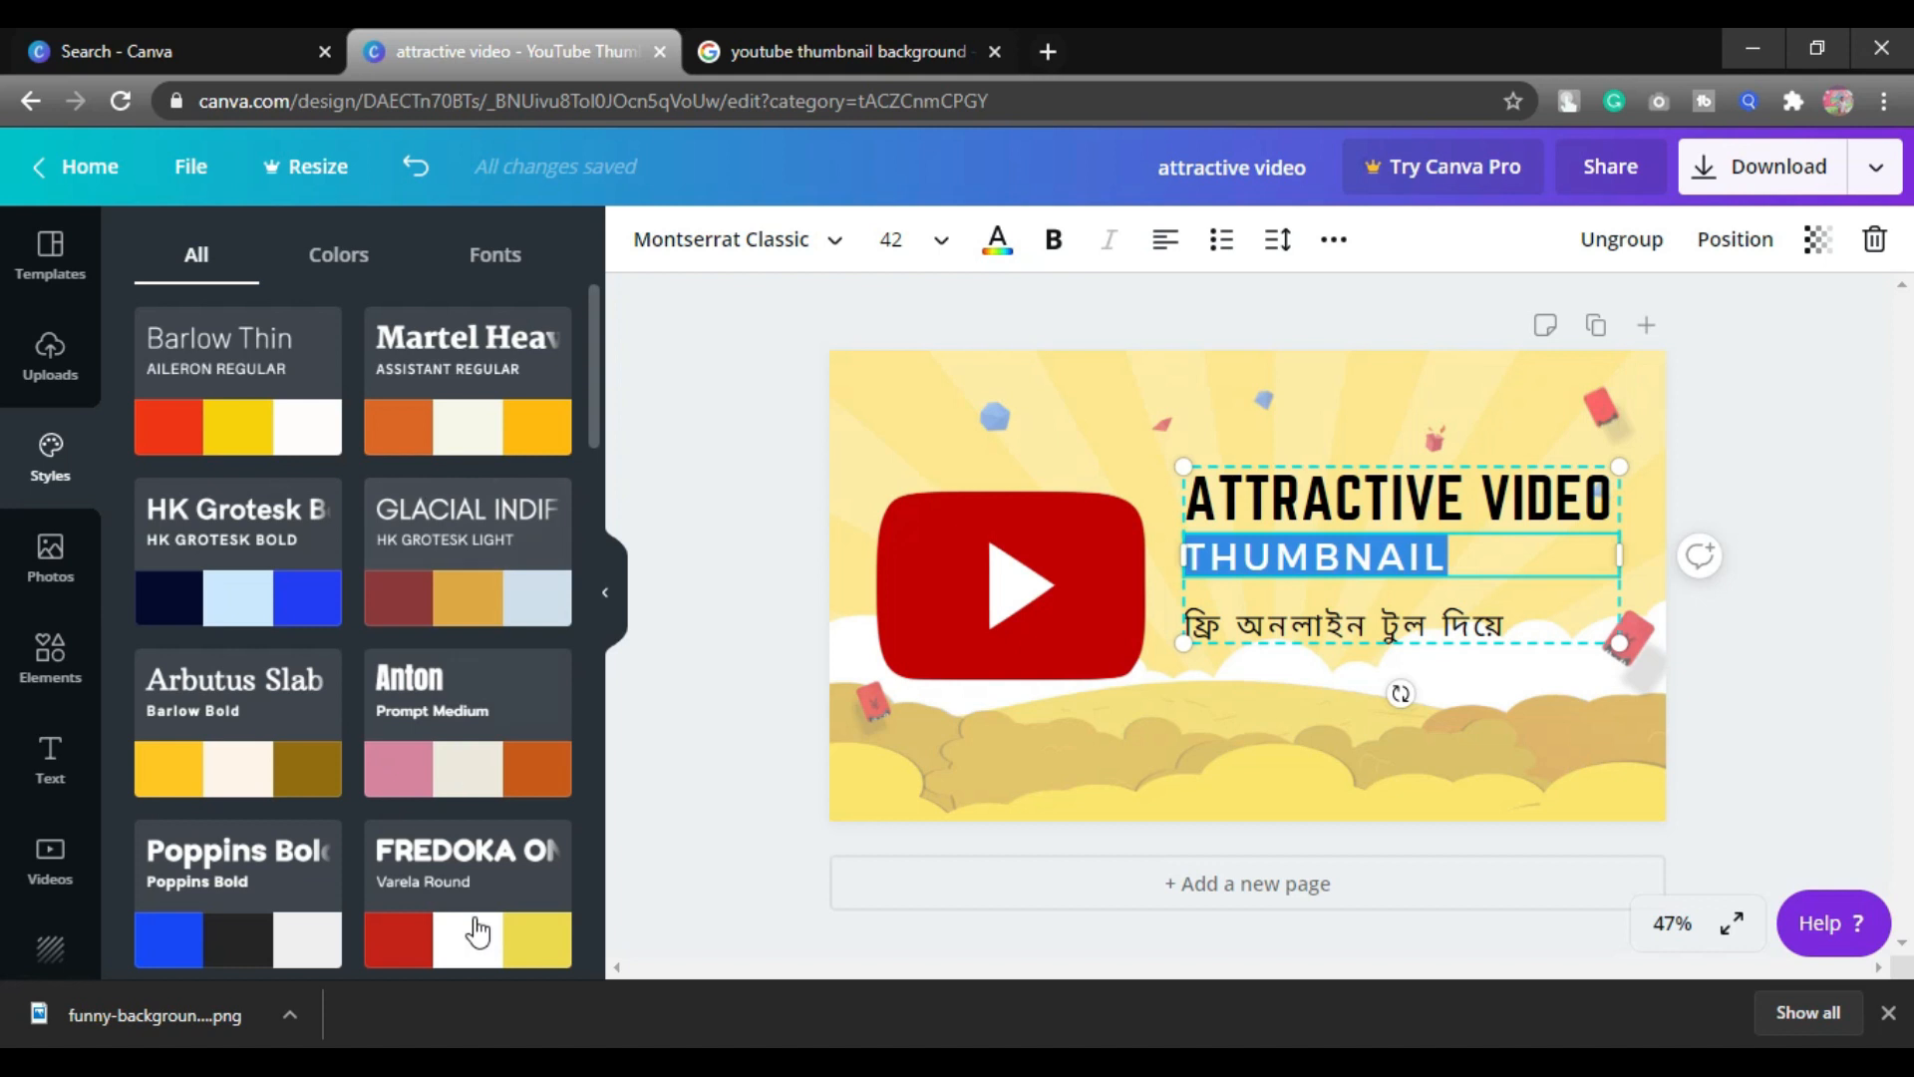
left_click(419, 940)
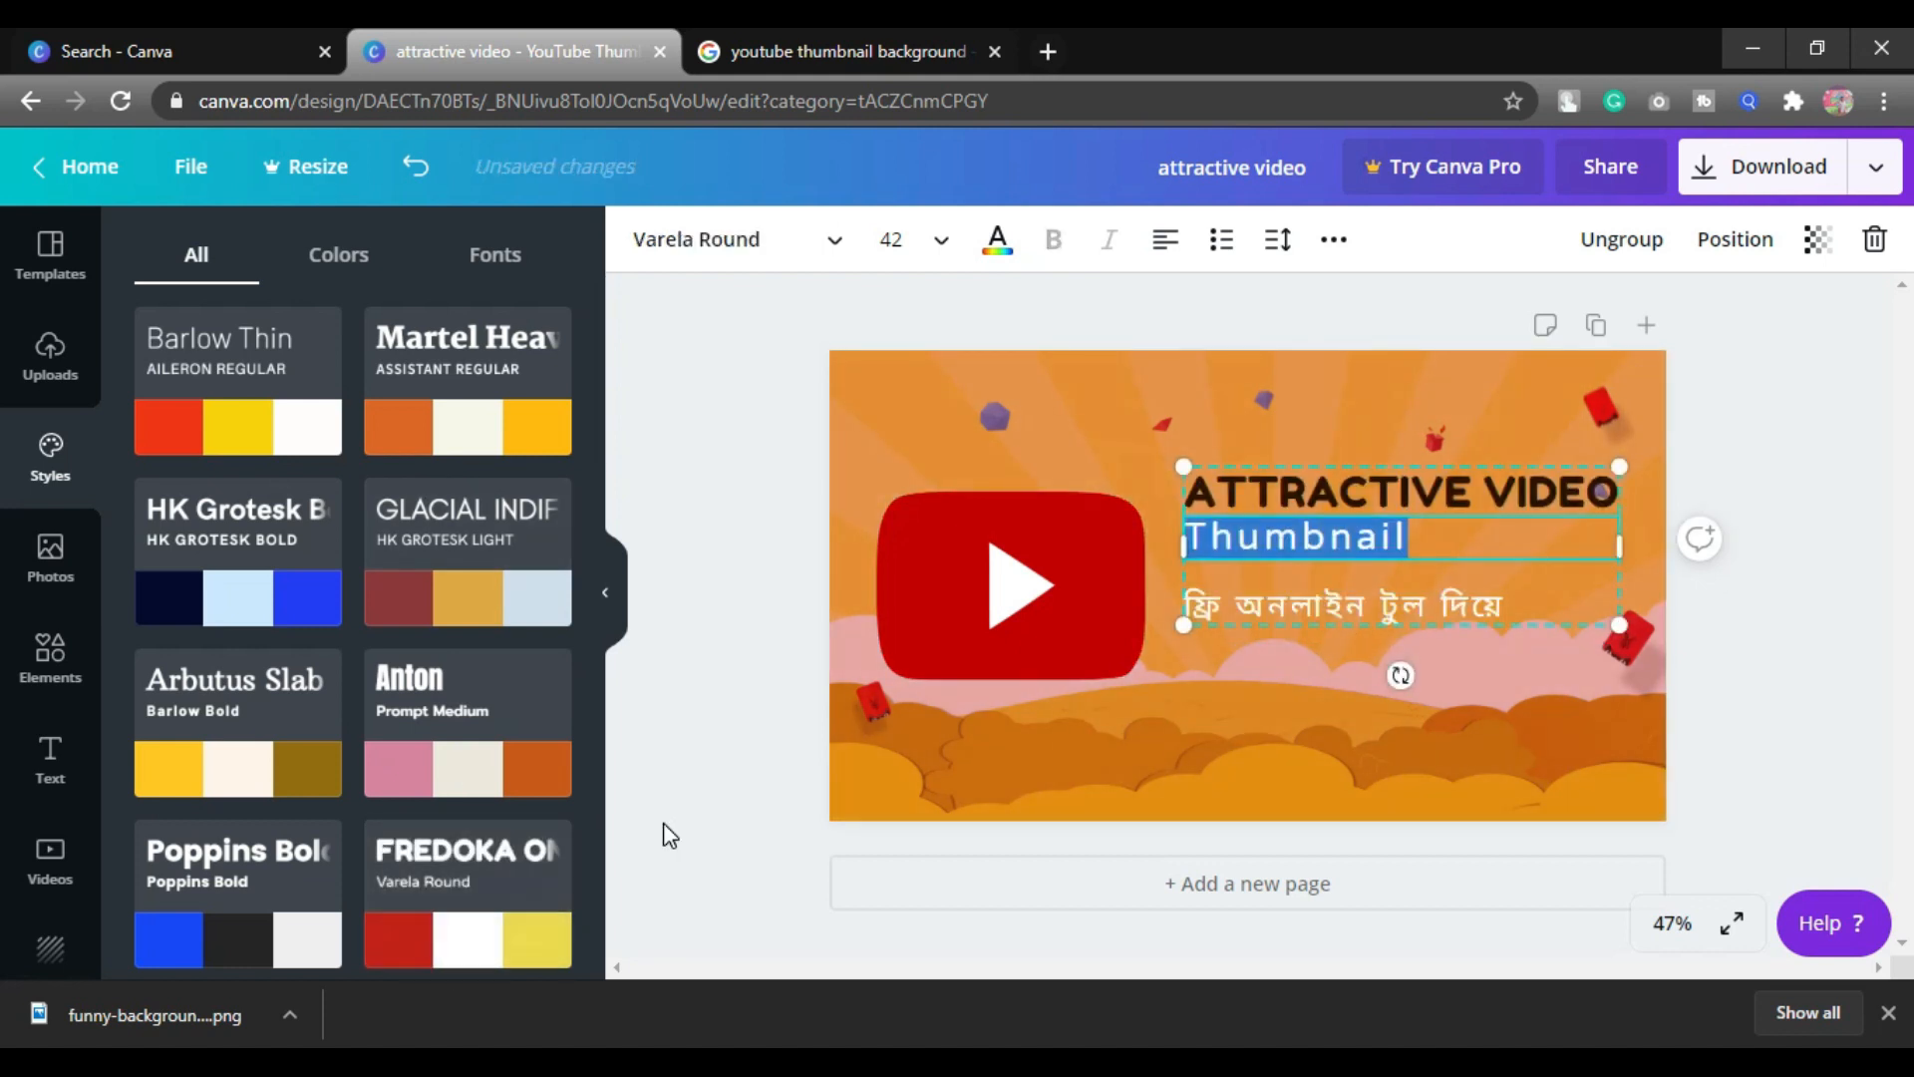
left_click(416, 175)
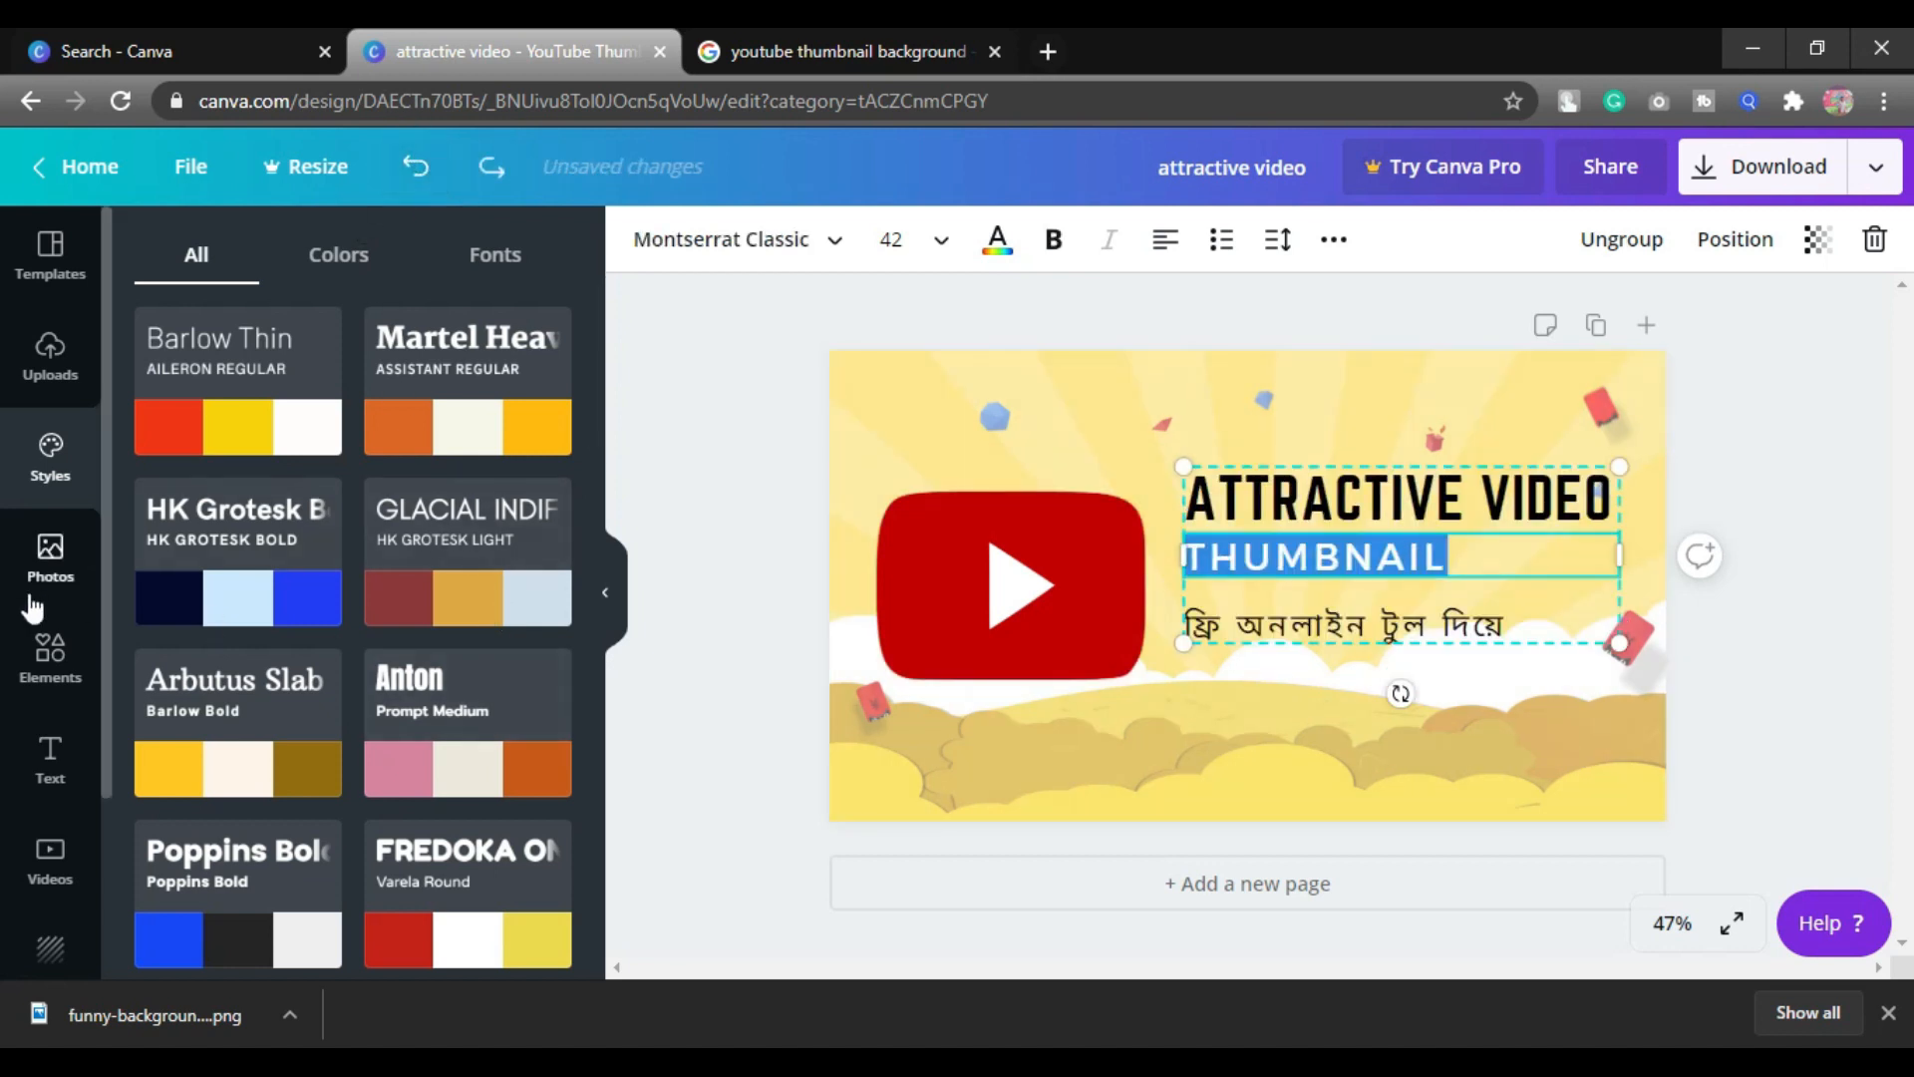
Color the THUMBNAIL text with the dark red taken from the play button photo.
left_click(62, 766)
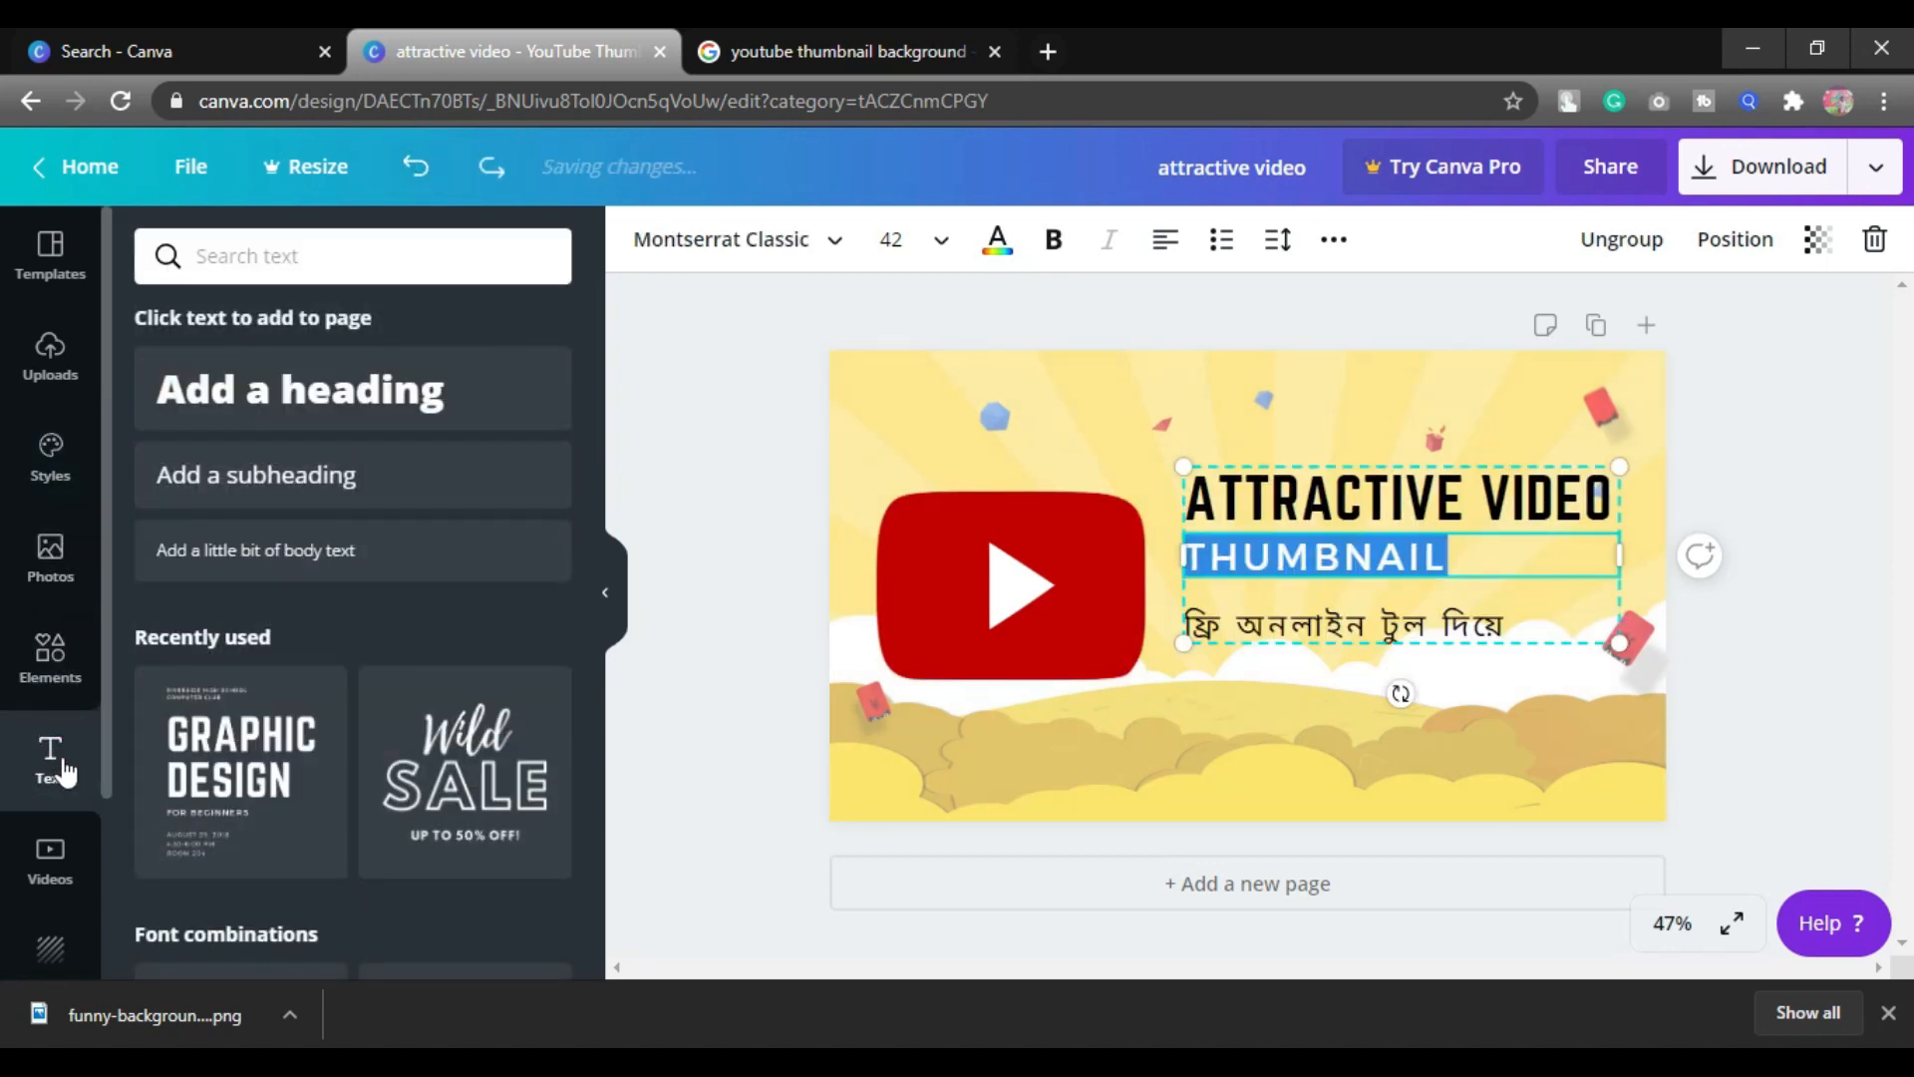
scroll(488, 733, "down", 3)
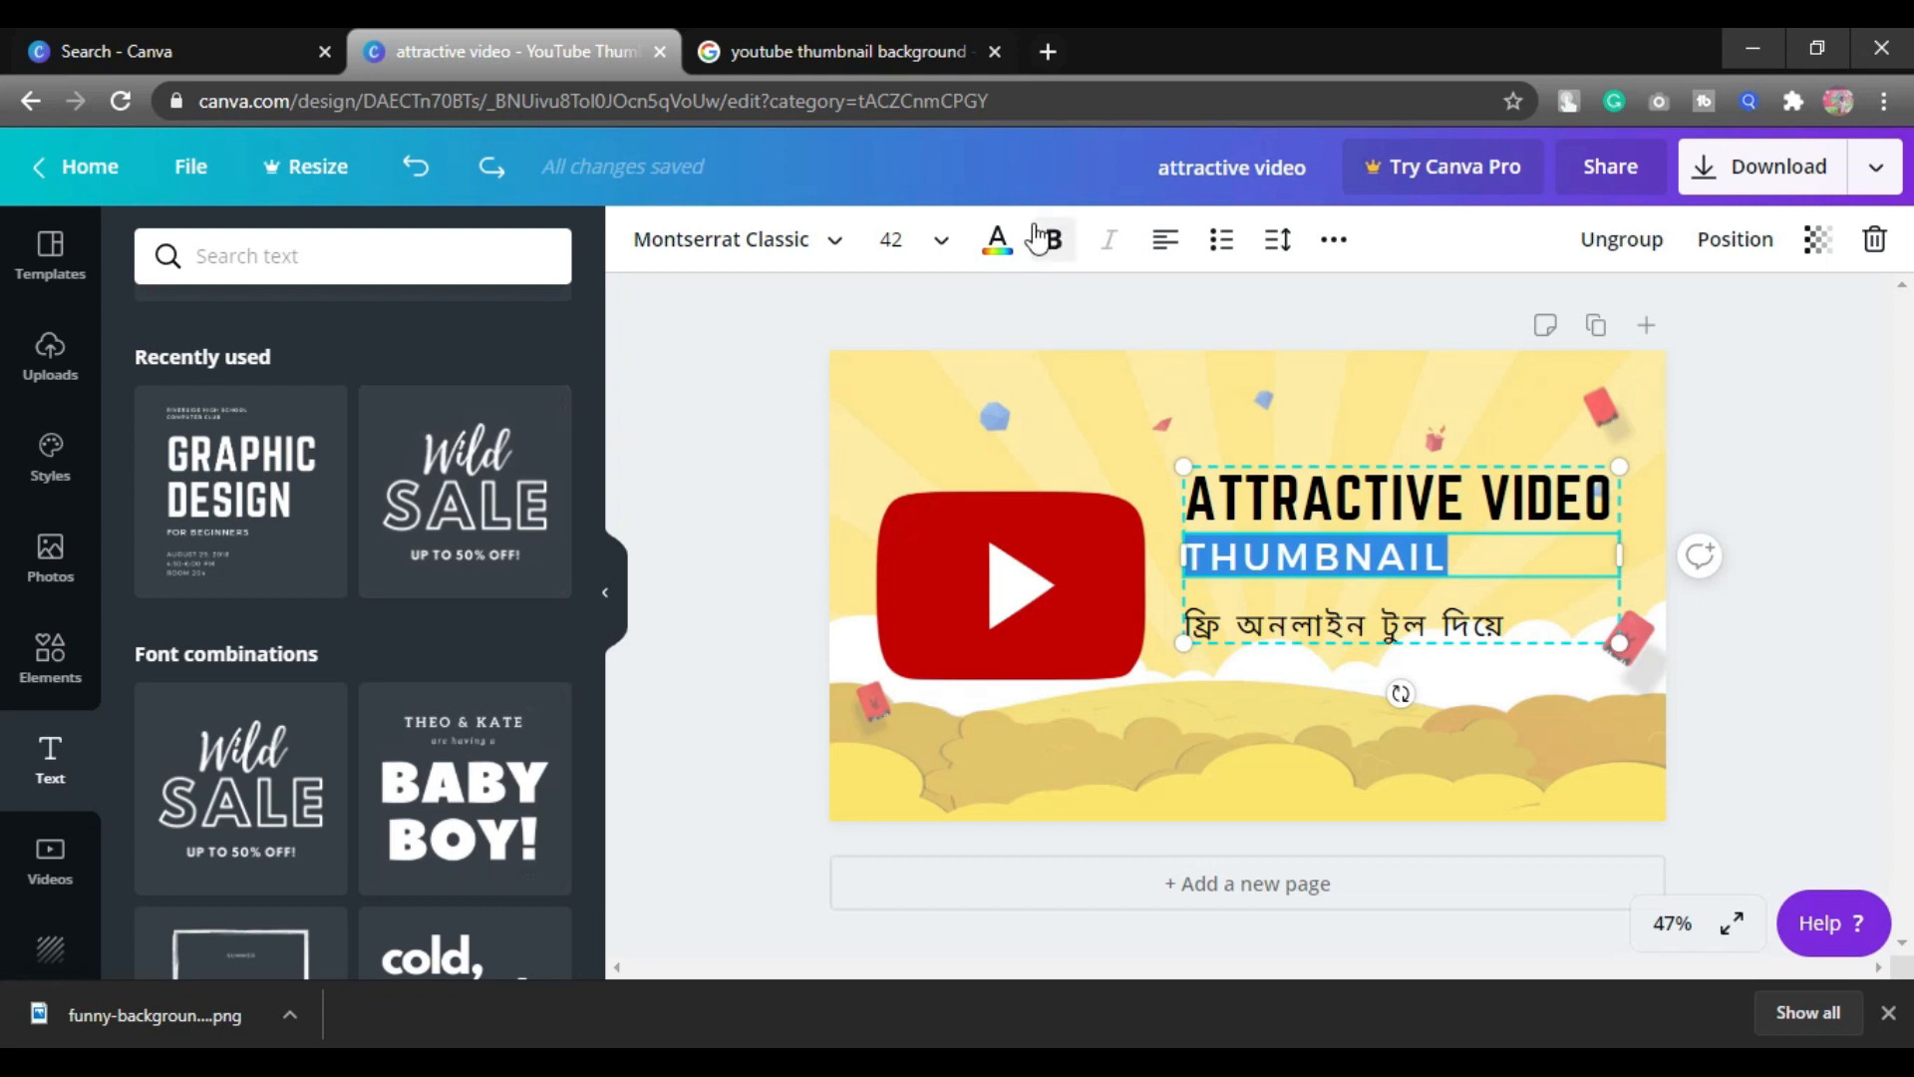
left_click(996, 242)
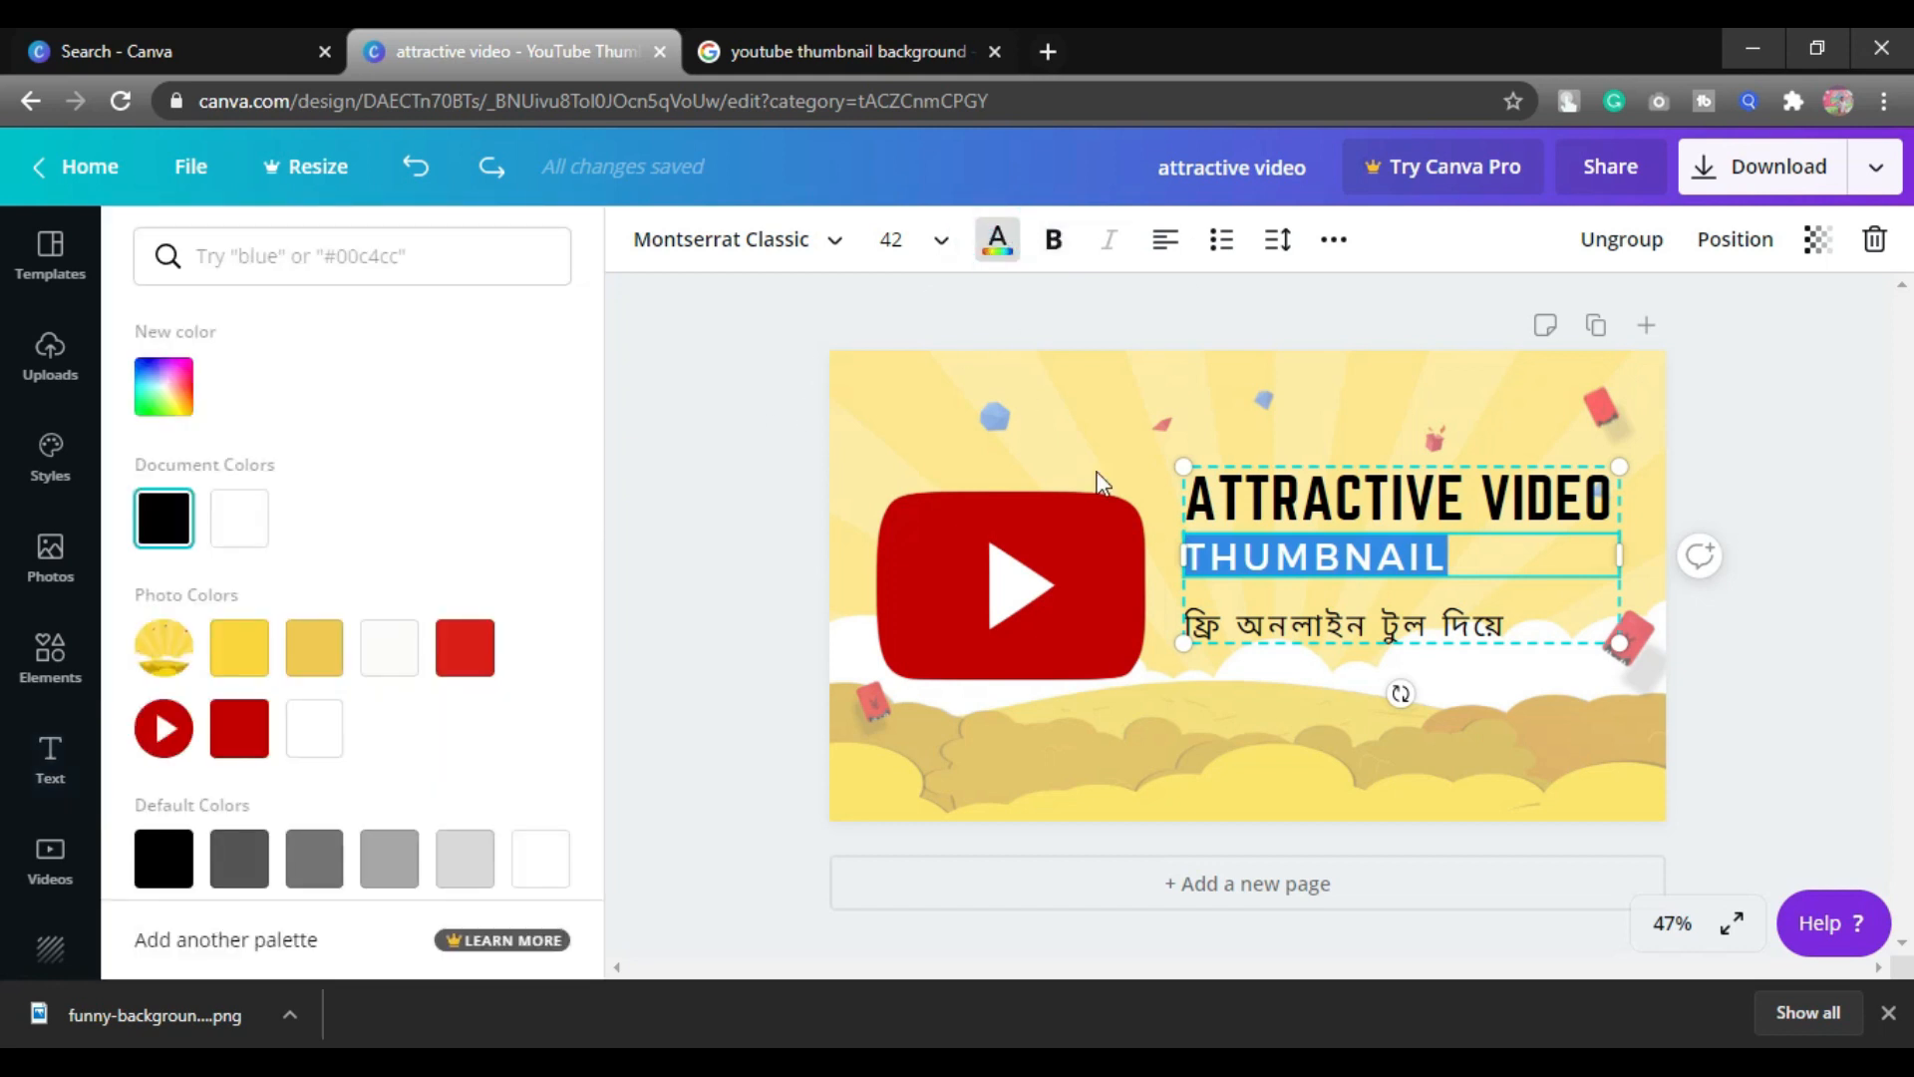
left_click(247, 736)
left_click(654, 696)
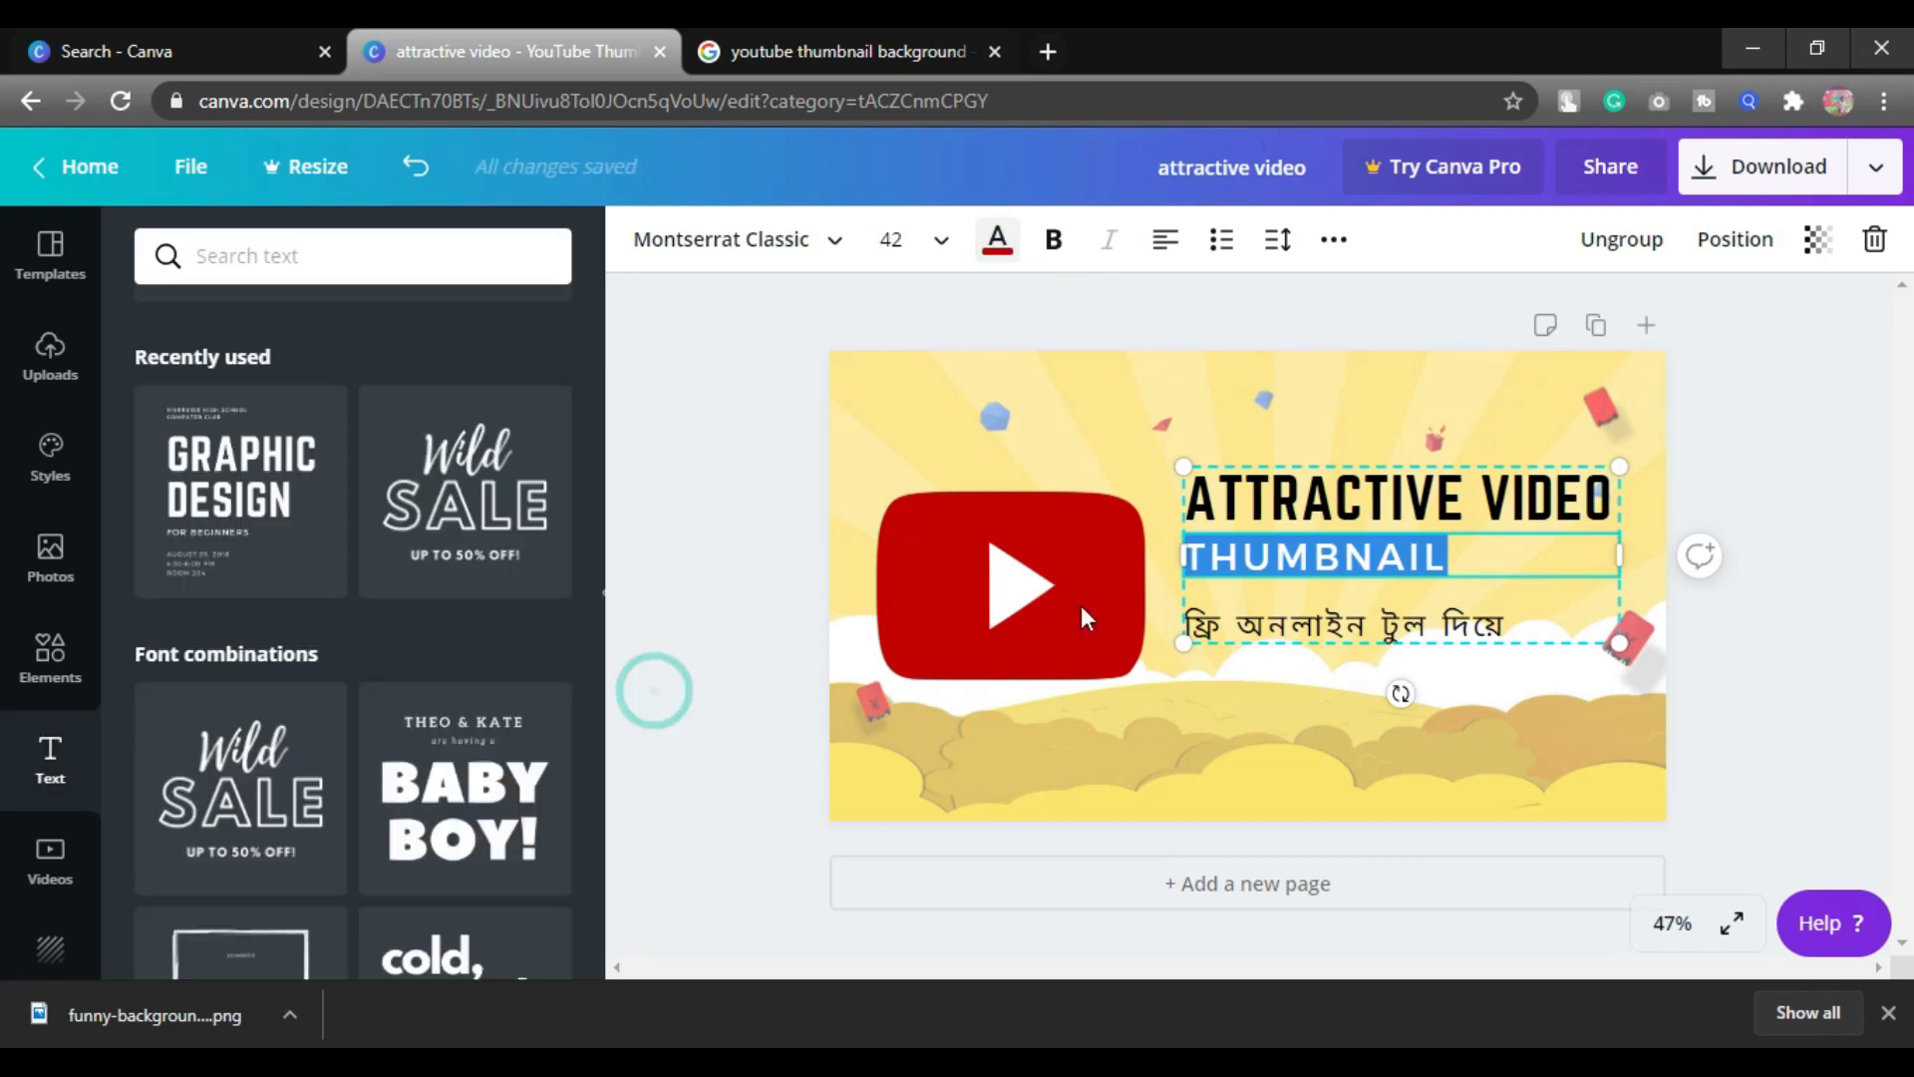
left_click(1292, 507)
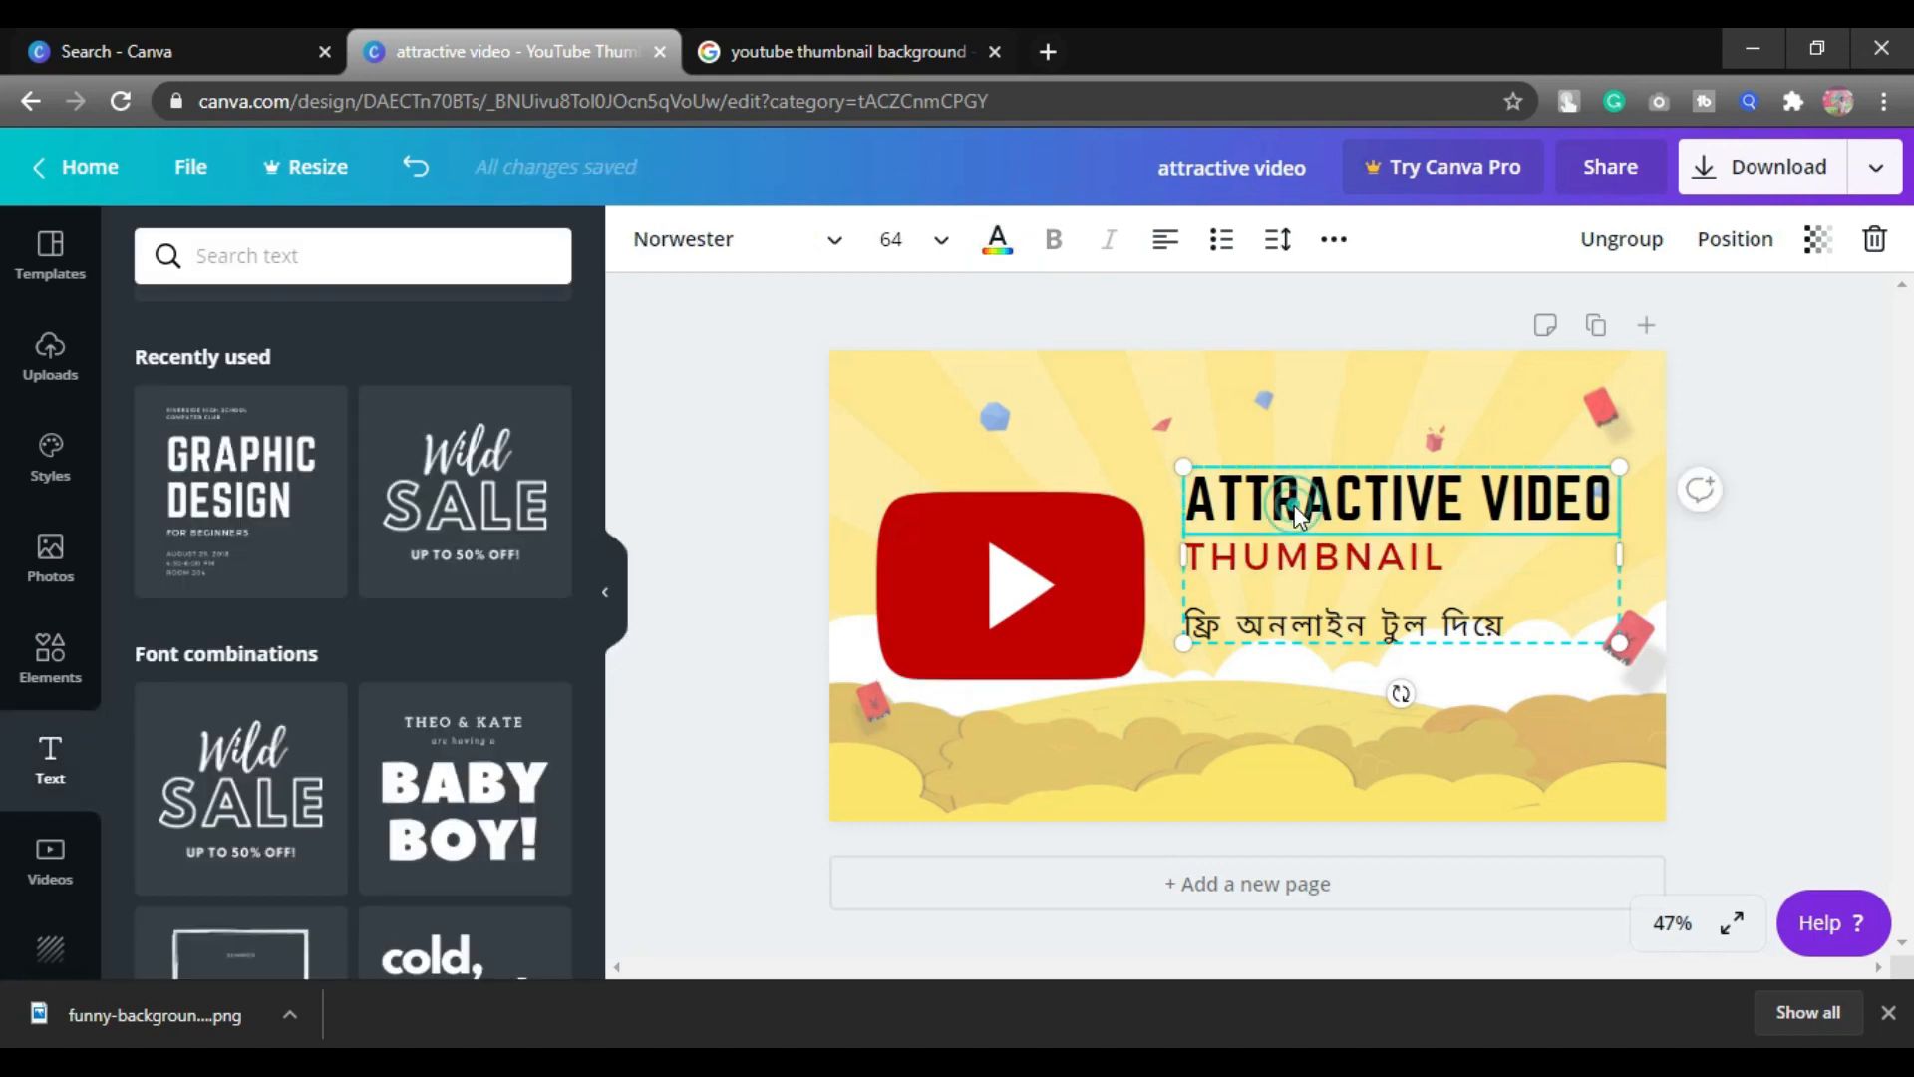
left_click(1406, 555)
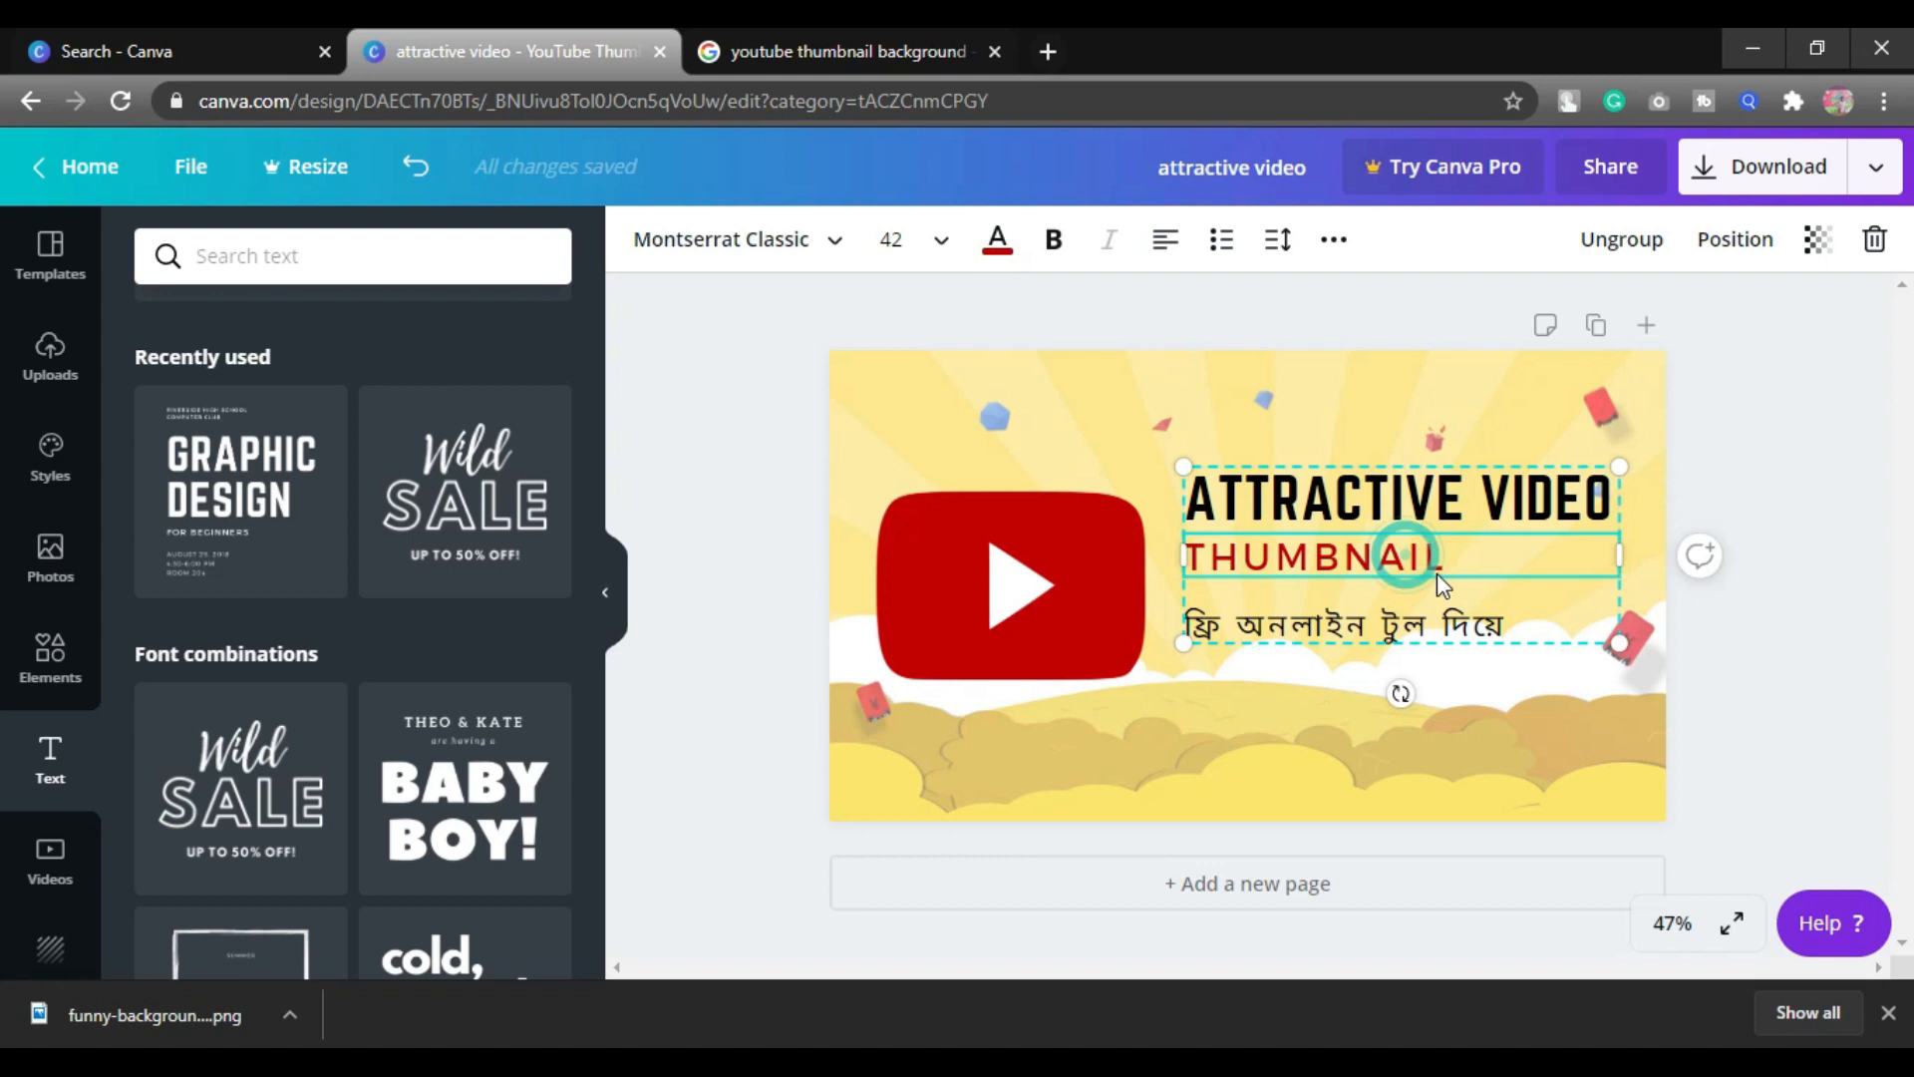
Give the Bengali line the custom dark text color #2e322f.
left_click(1501, 630)
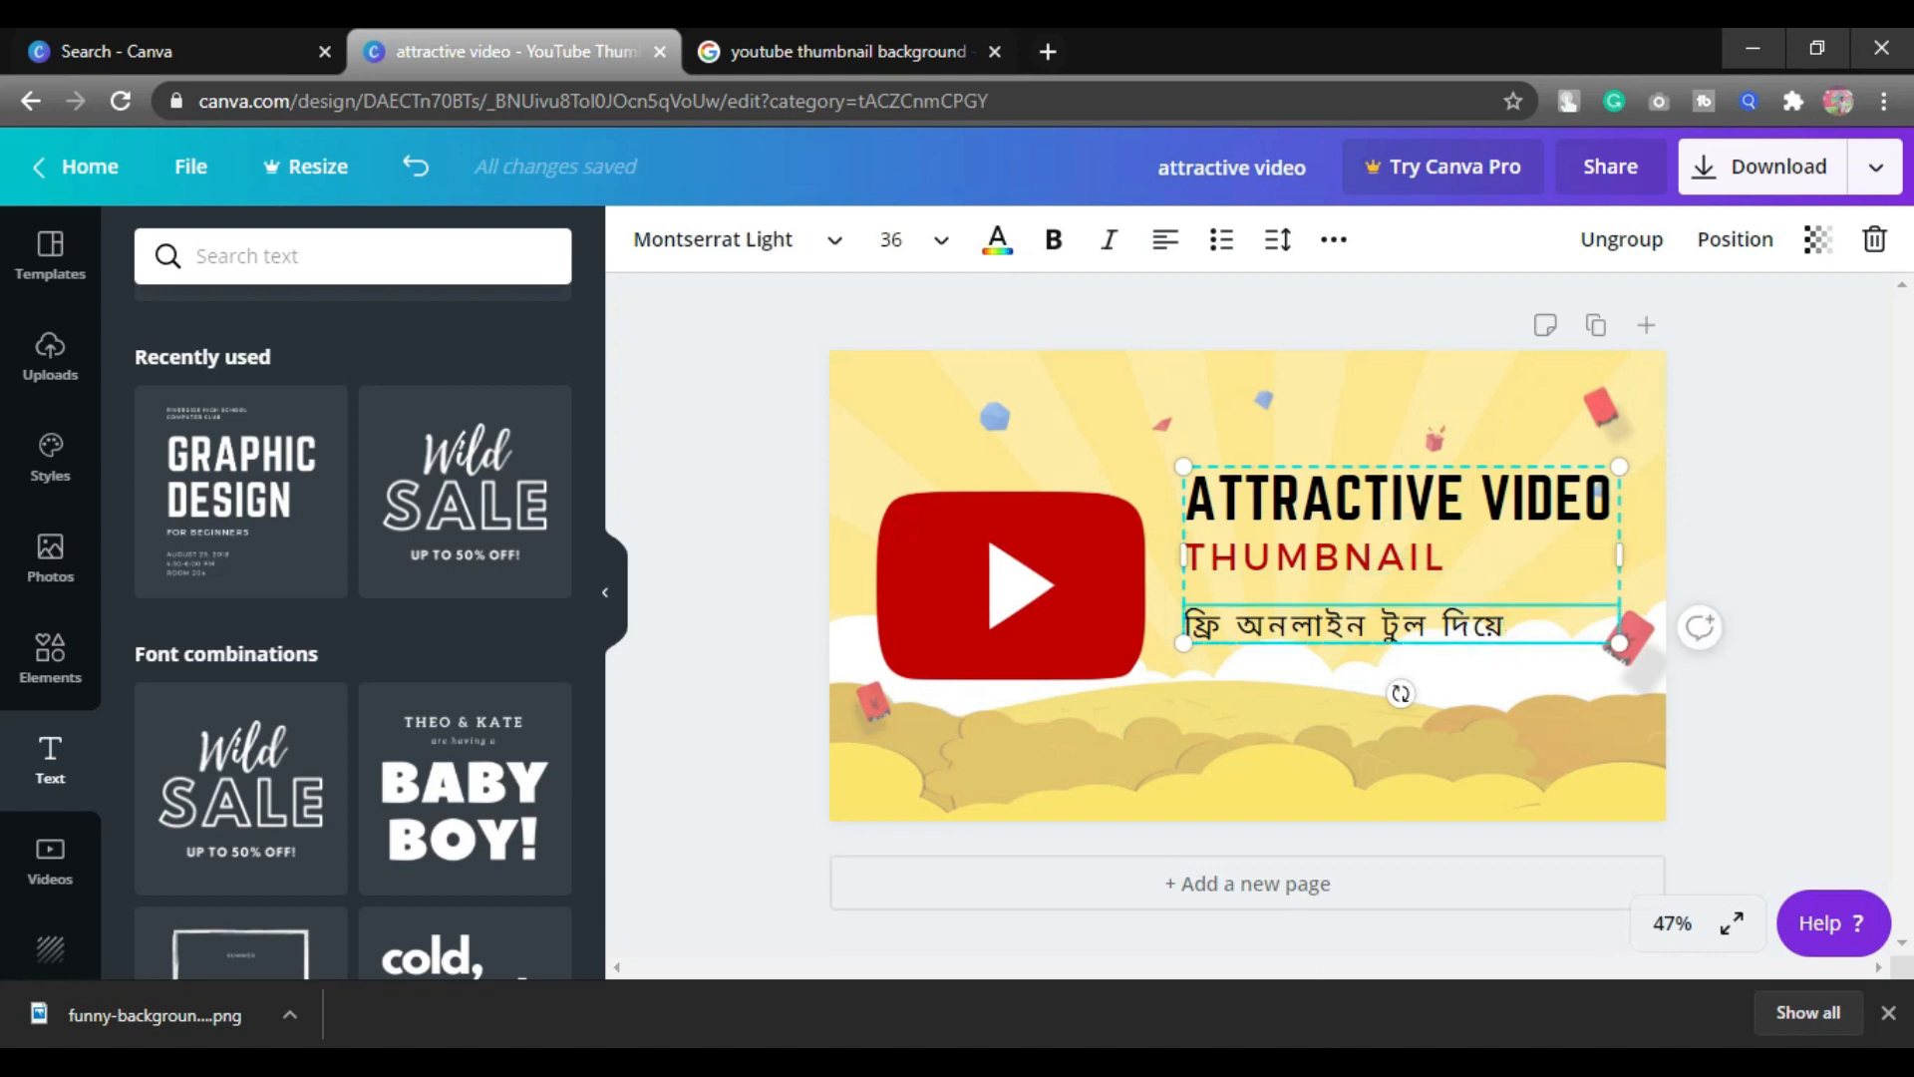
triple_click(1496, 638)
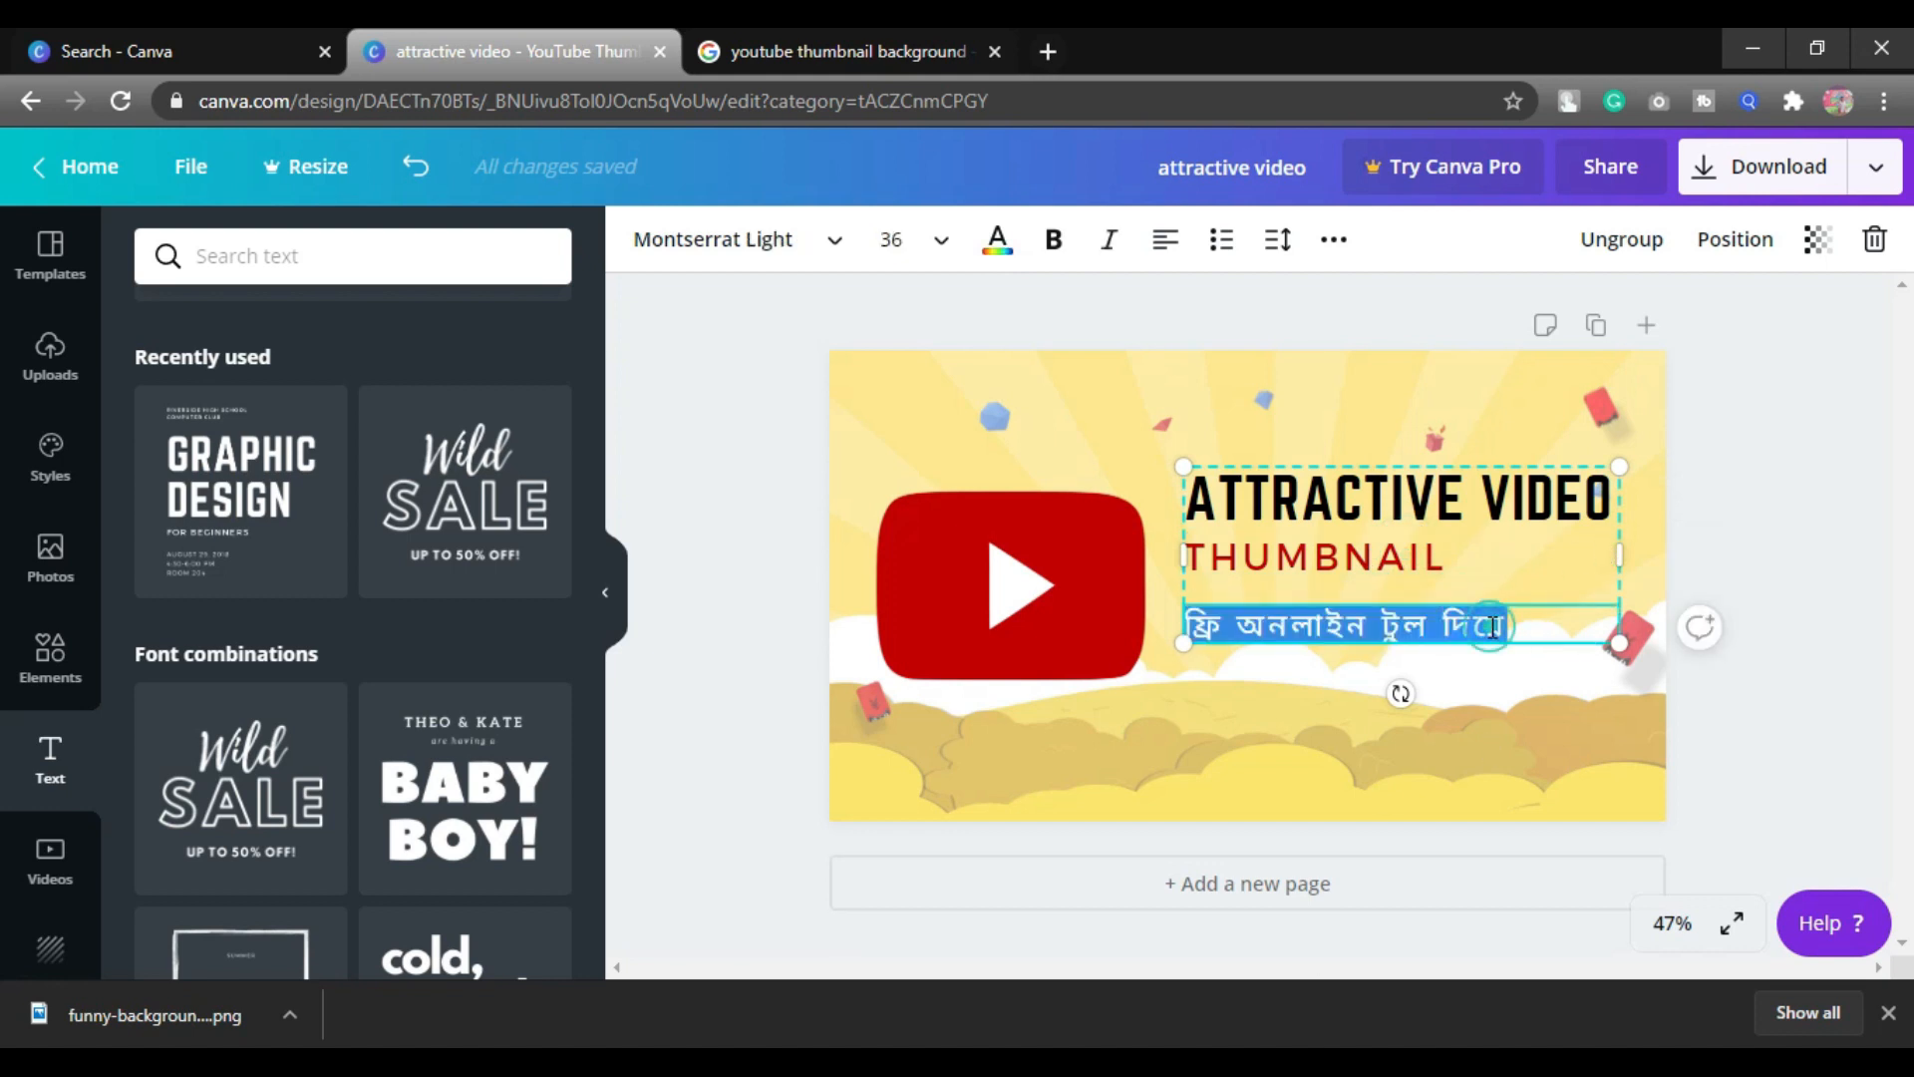
left_click(997, 239)
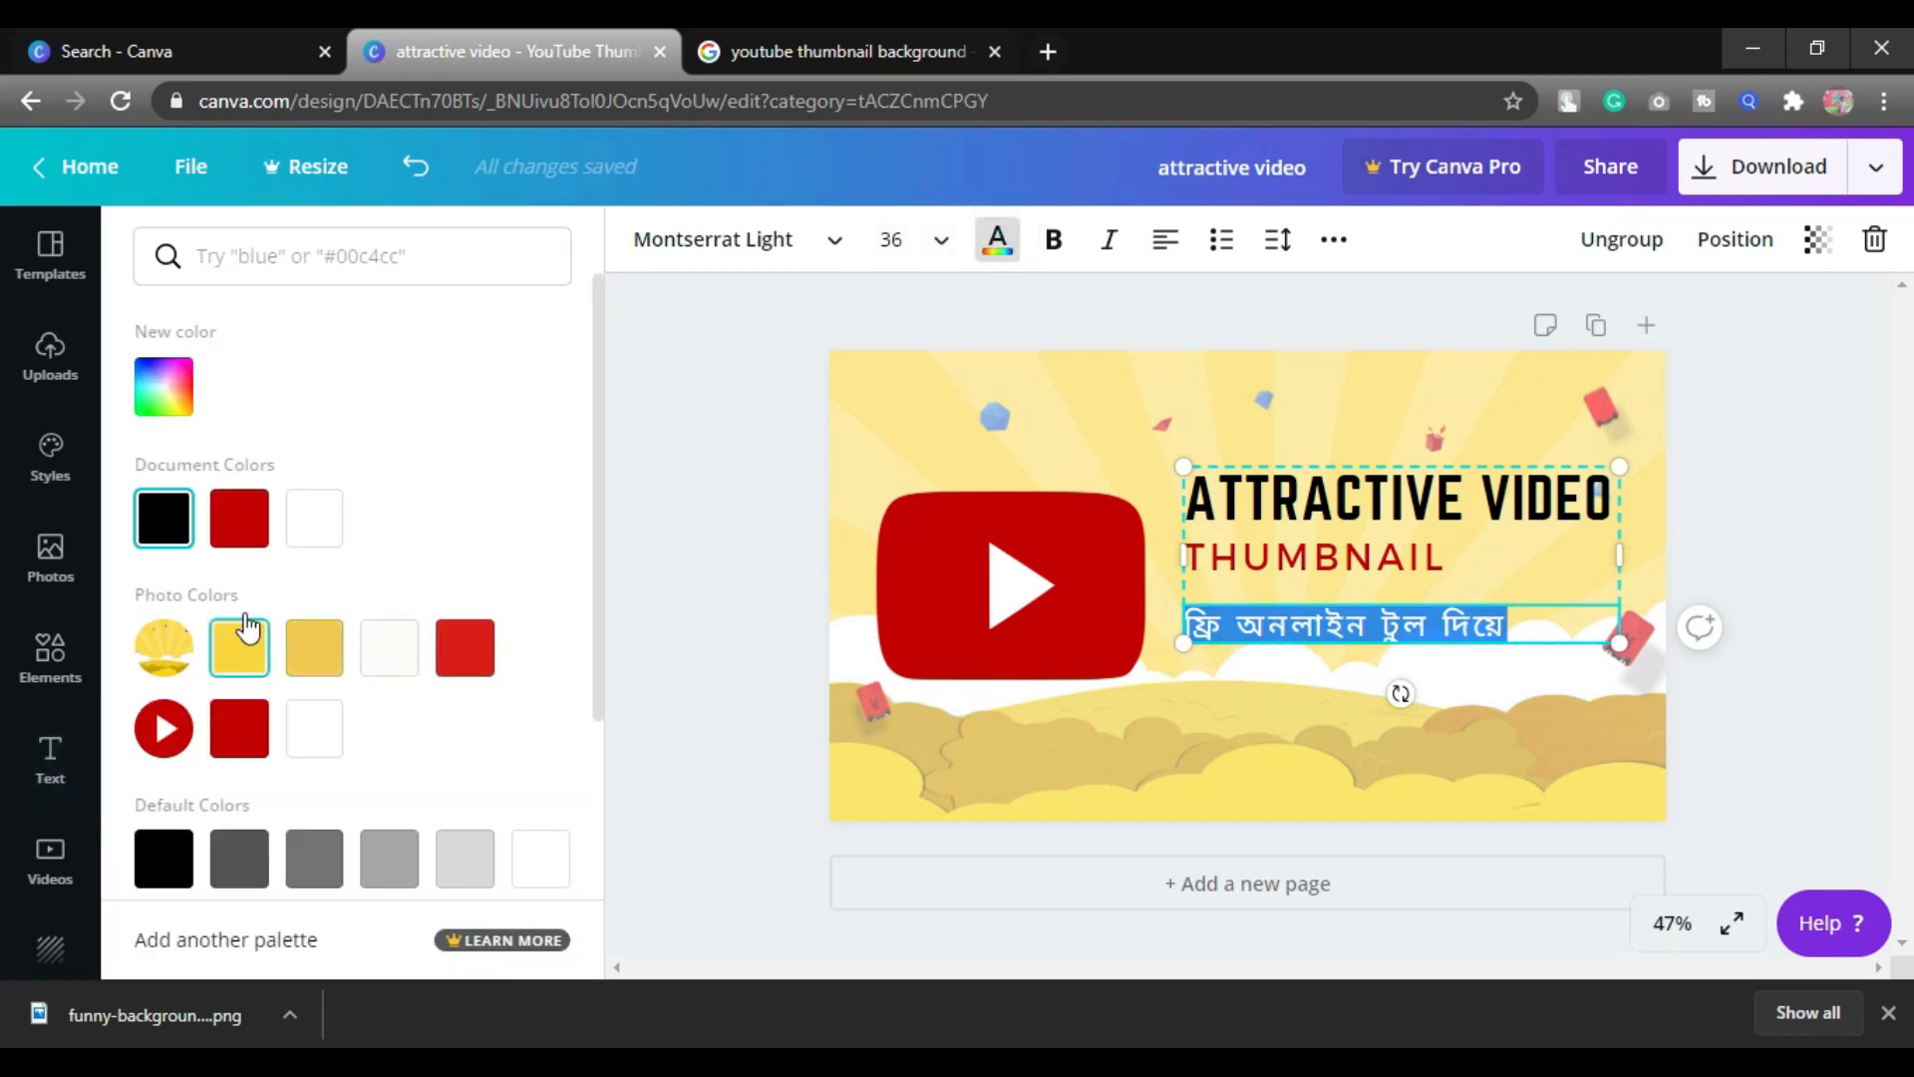
left_click(163, 389)
left_click_drag(176, 628, 295, 643)
left_click_drag(486, 509, 187, 578)
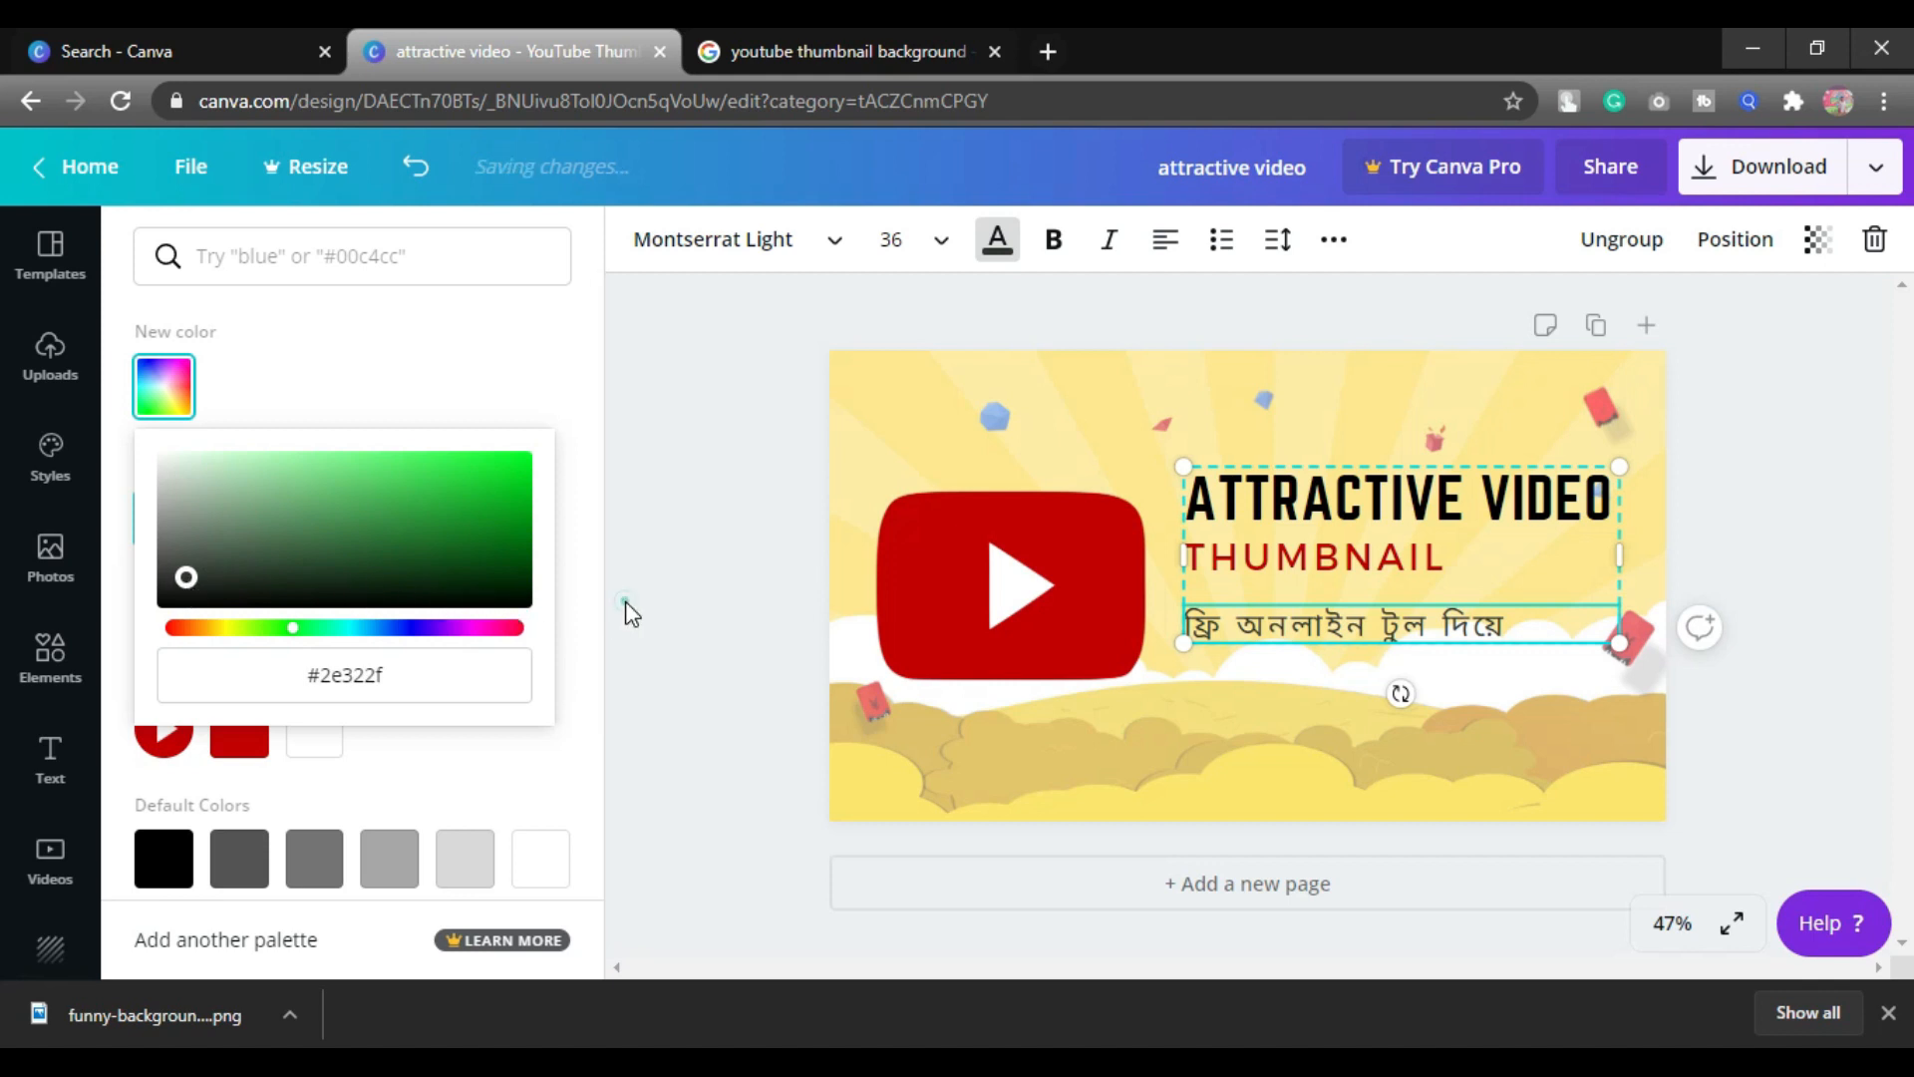
left_click(625, 602)
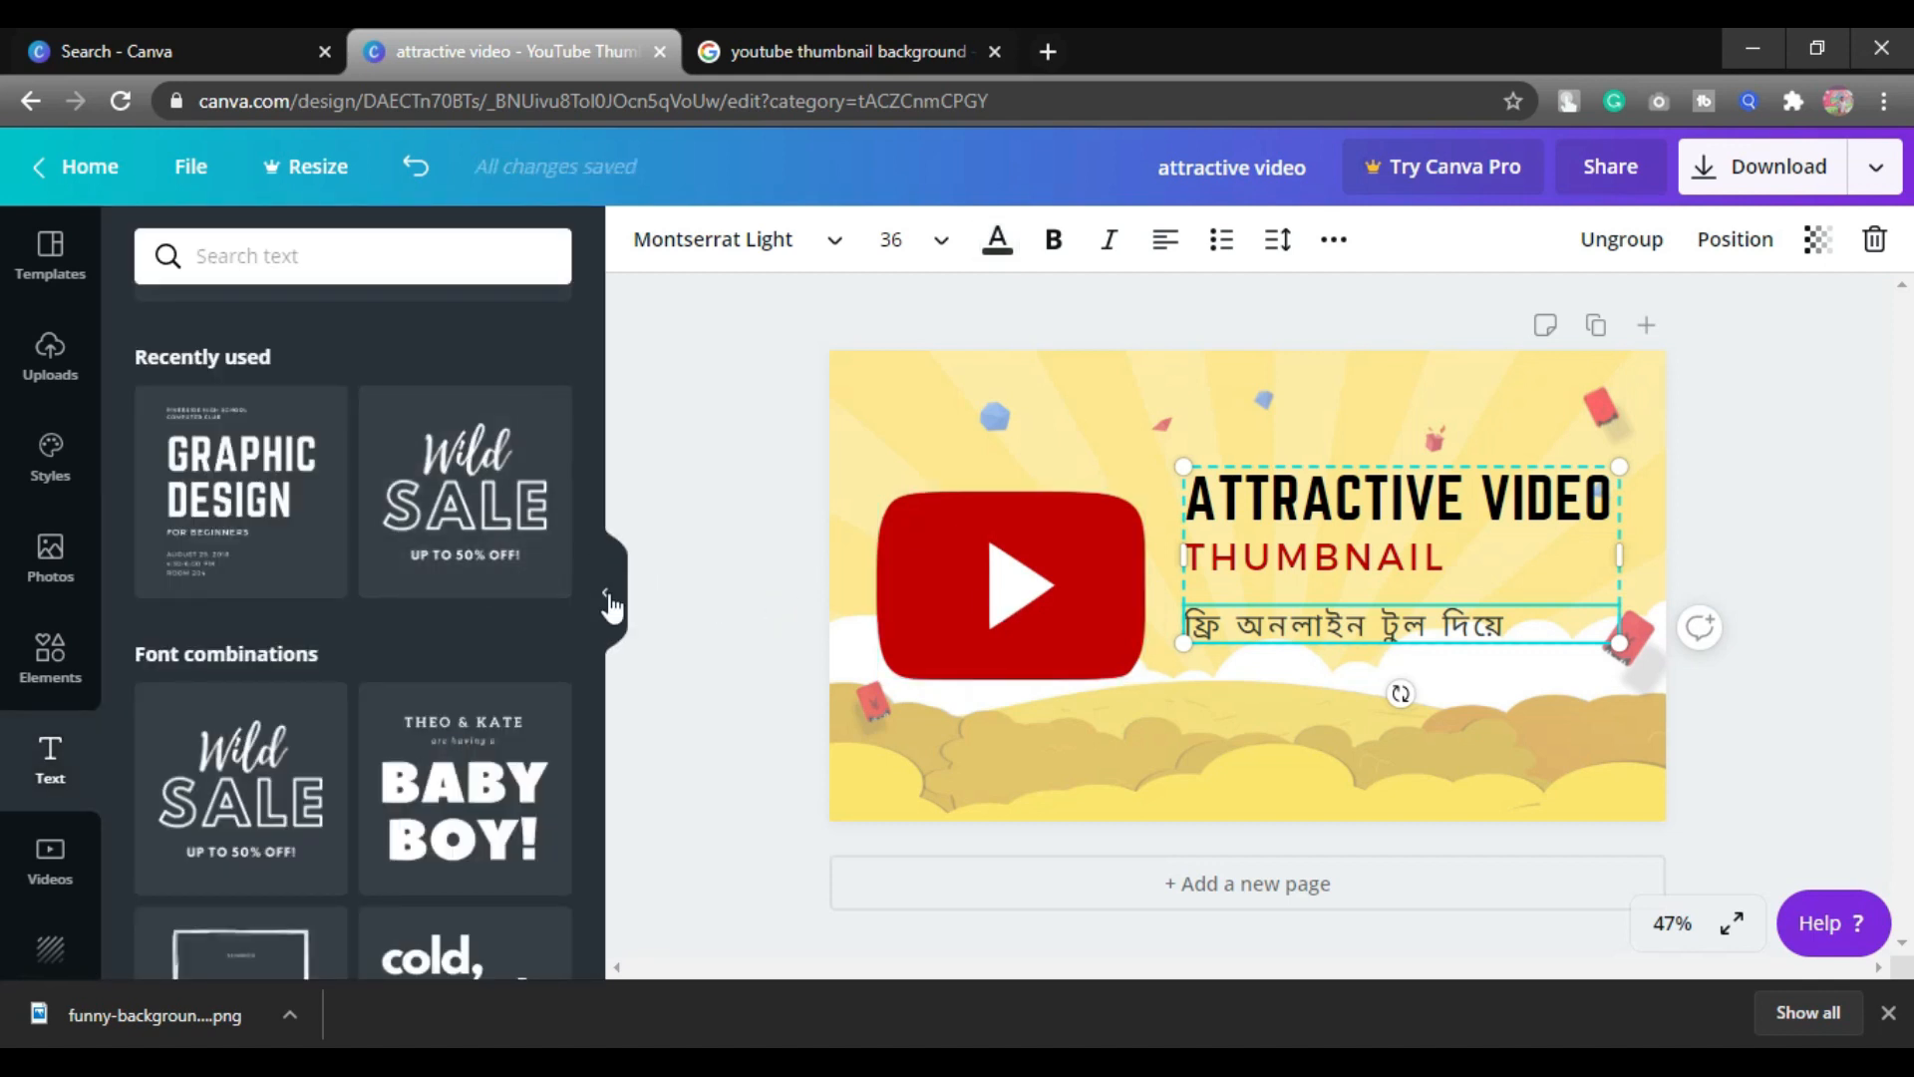
Move the grouped title and Bengali text slightly down so it sits level with the red play button.
left_click(611, 605)
left_click(1019, 507)
left_click_drag(1018, 509, 1018, 517)
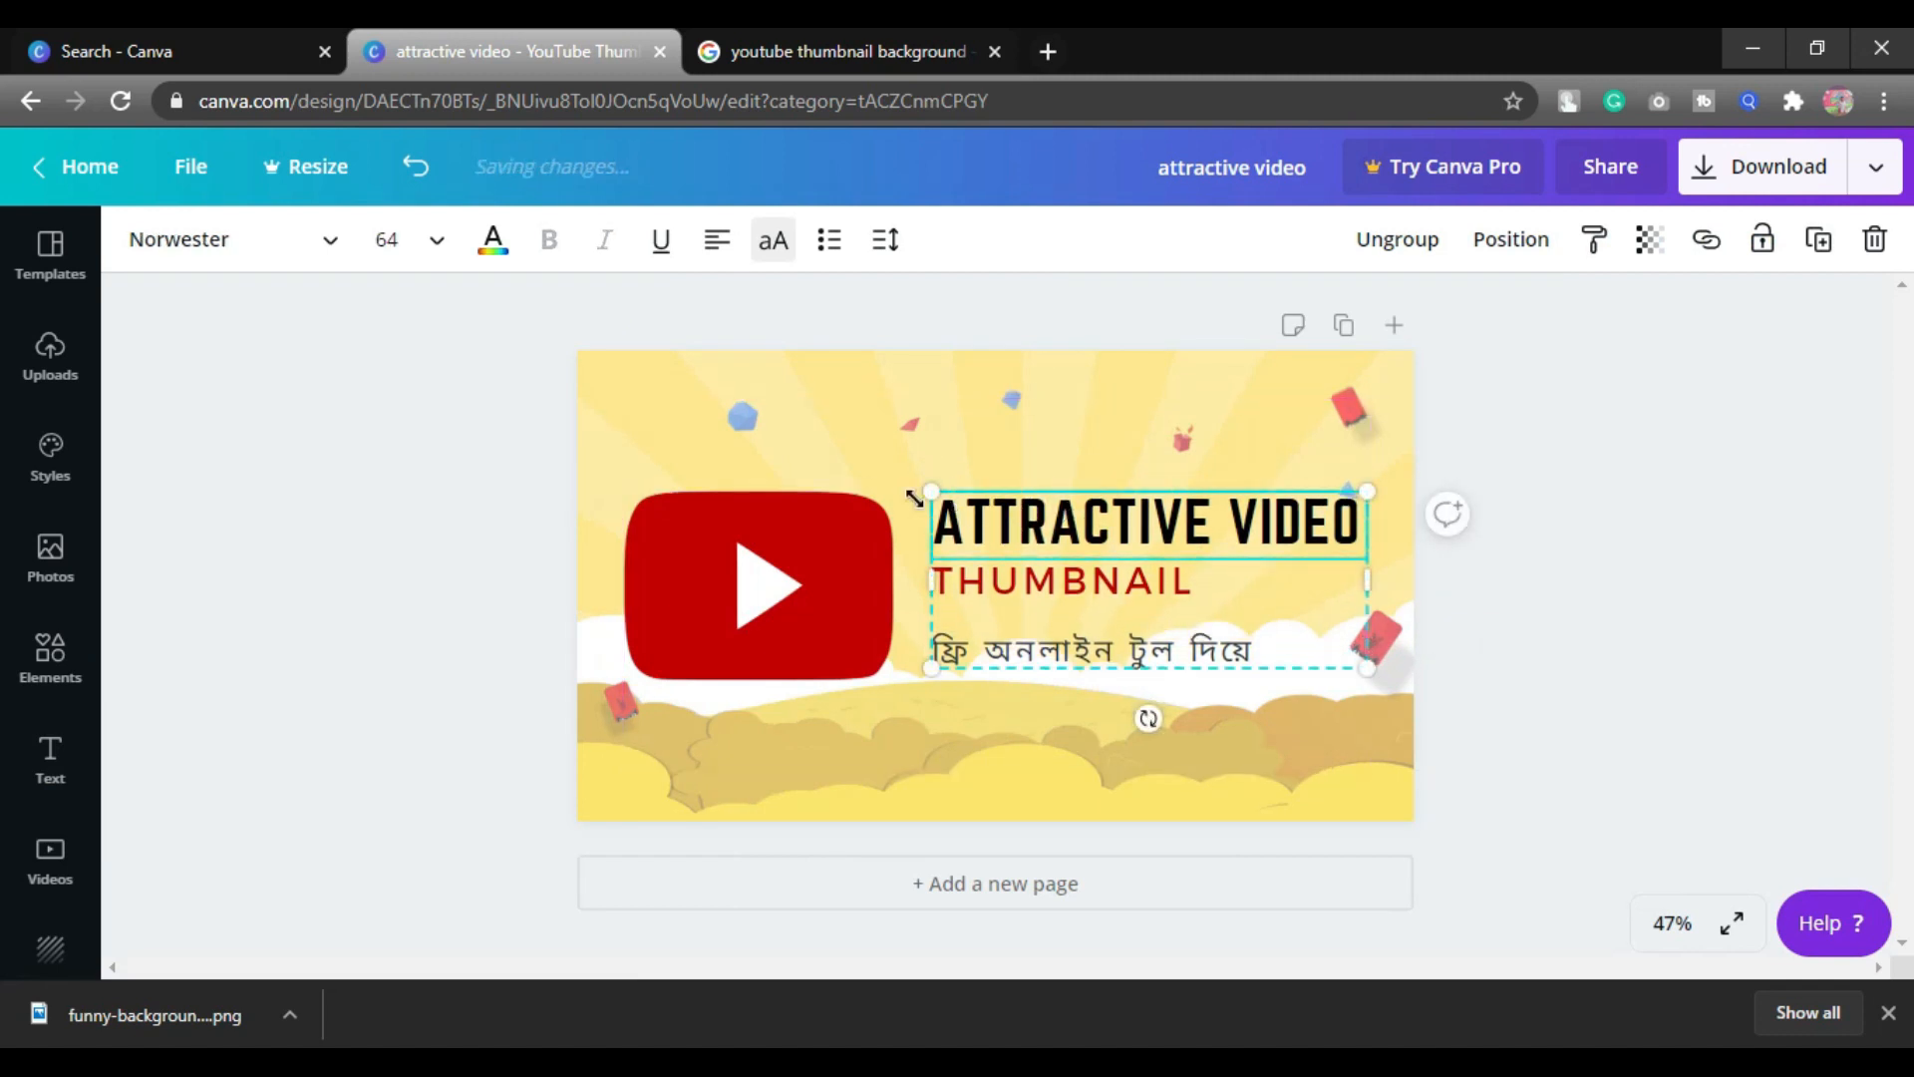
left_click(1063, 457)
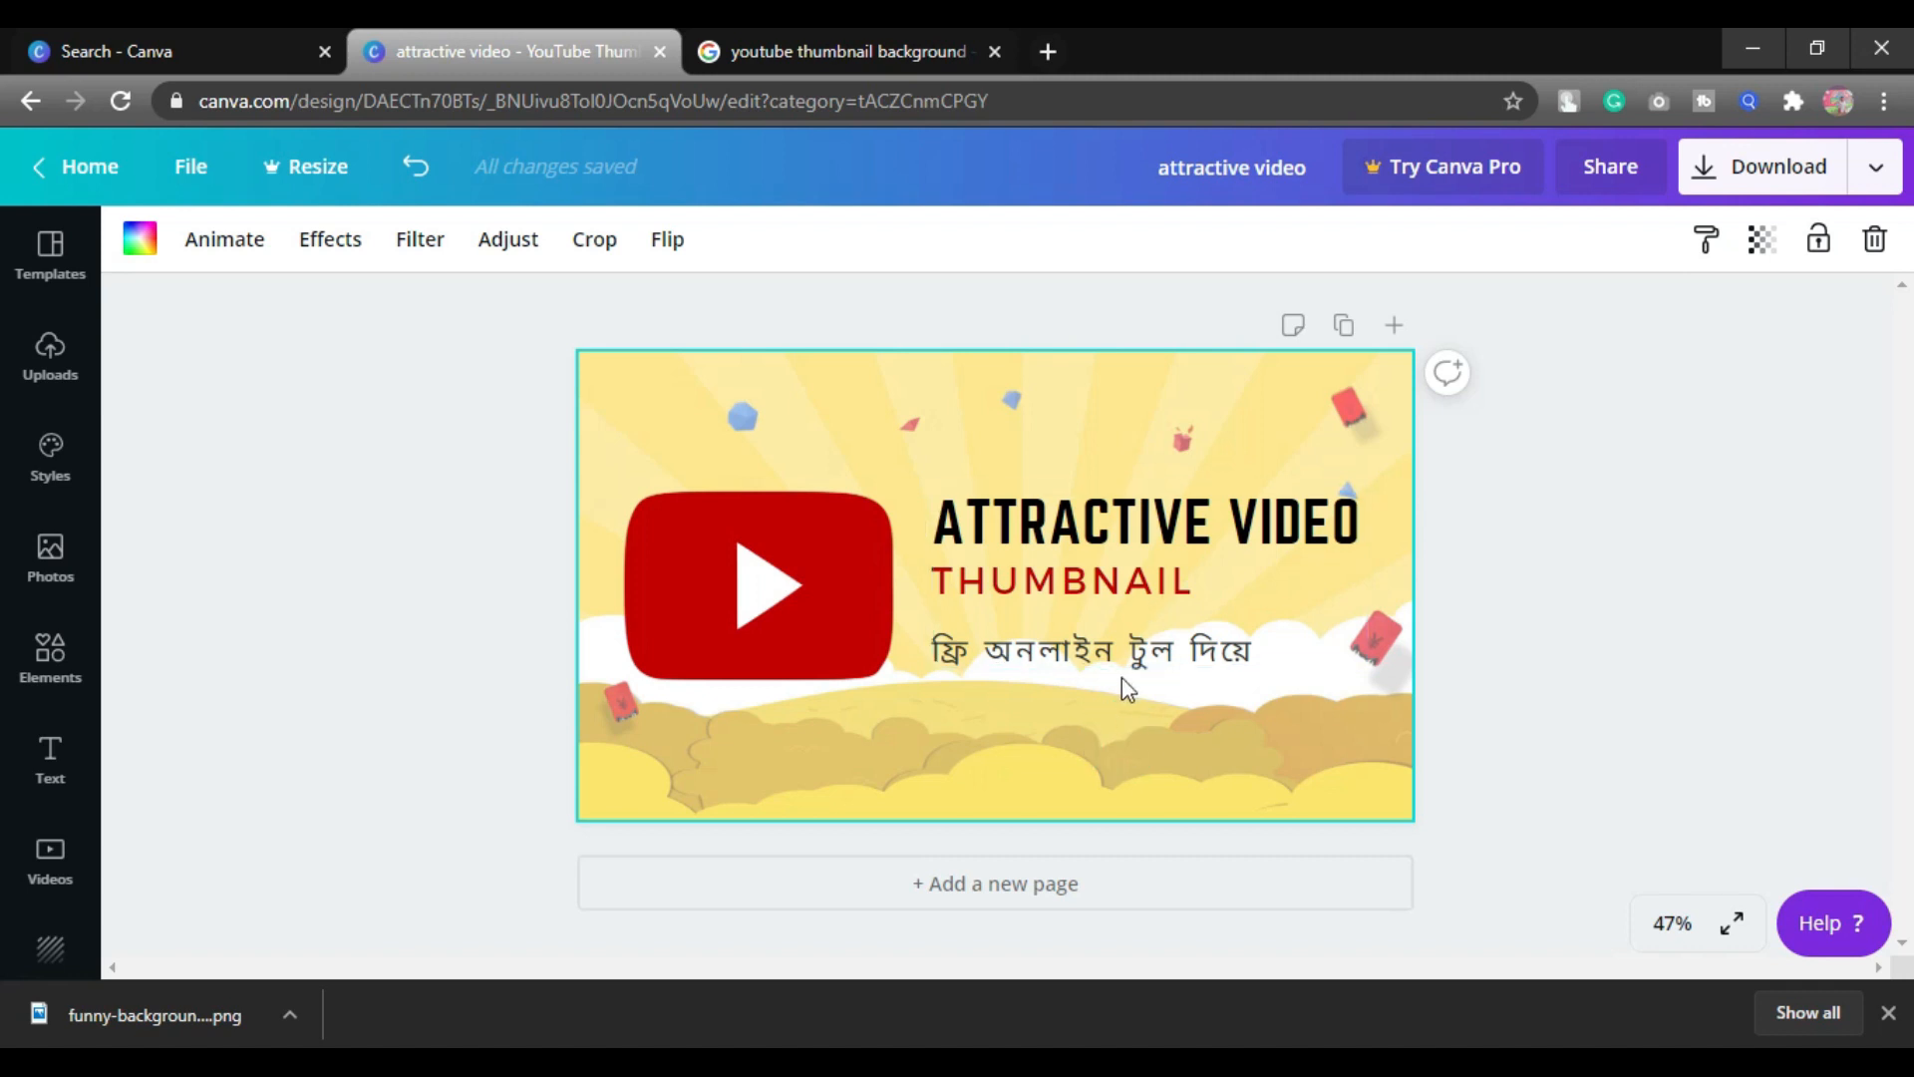
left_click_drag(1122, 661, 1121, 653)
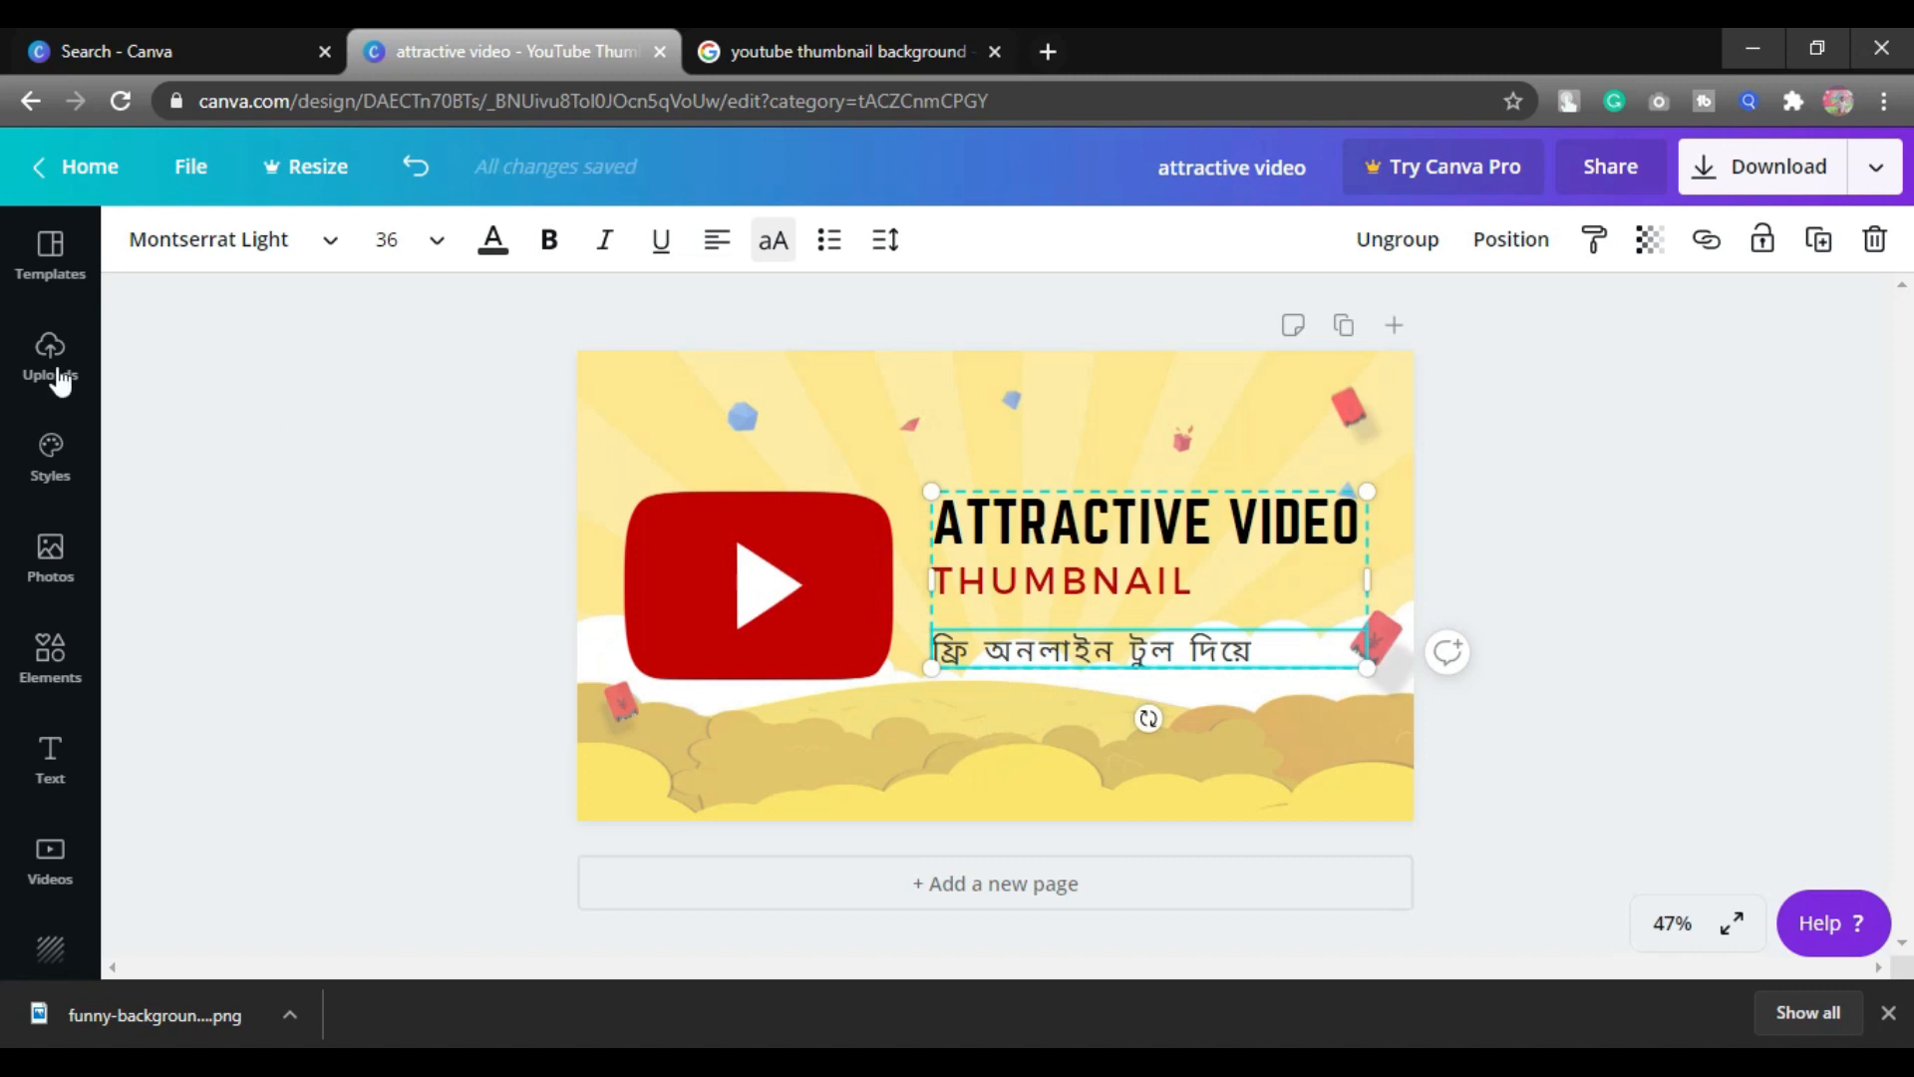
Add the Subscribe button photo with the hand cursor from the youtube photo results to the thumbnail.
left_click(40, 774)
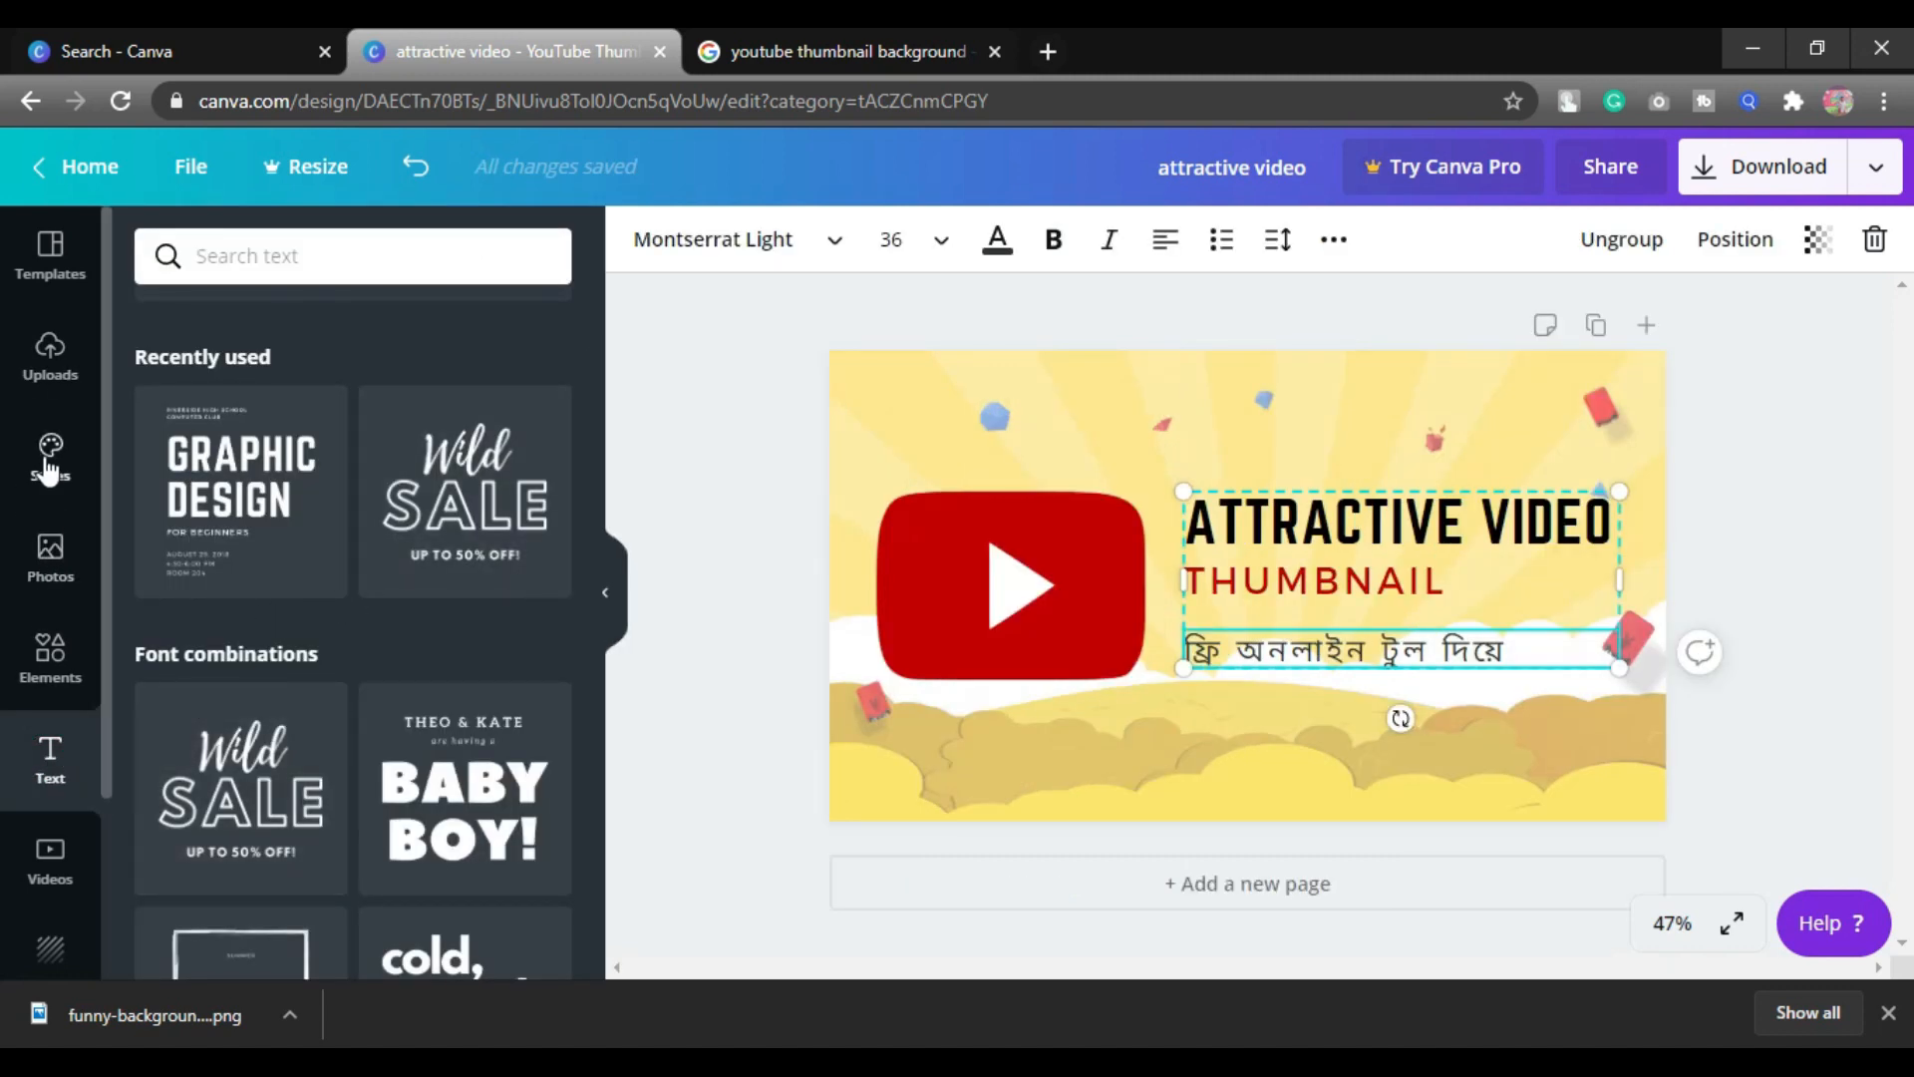
left_click(50, 354)
left_click(50, 558)
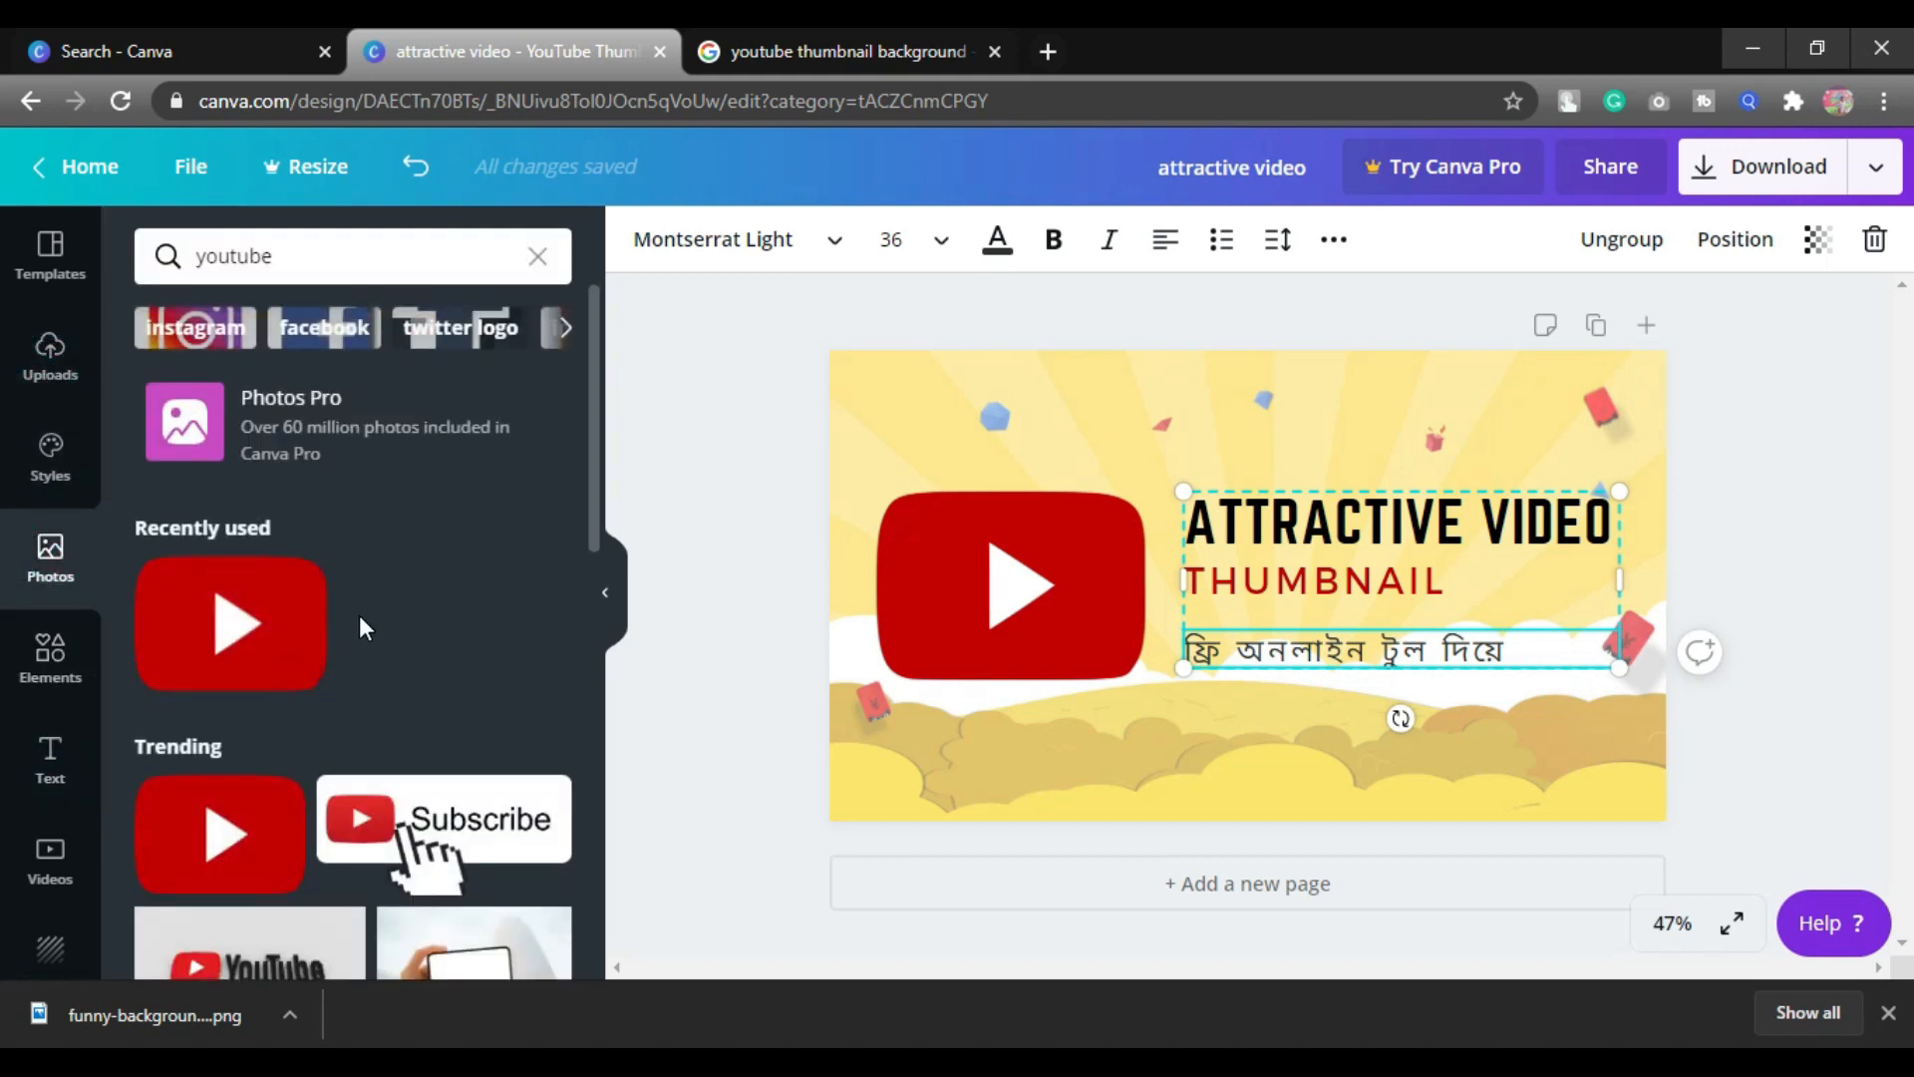
left_click(488, 847)
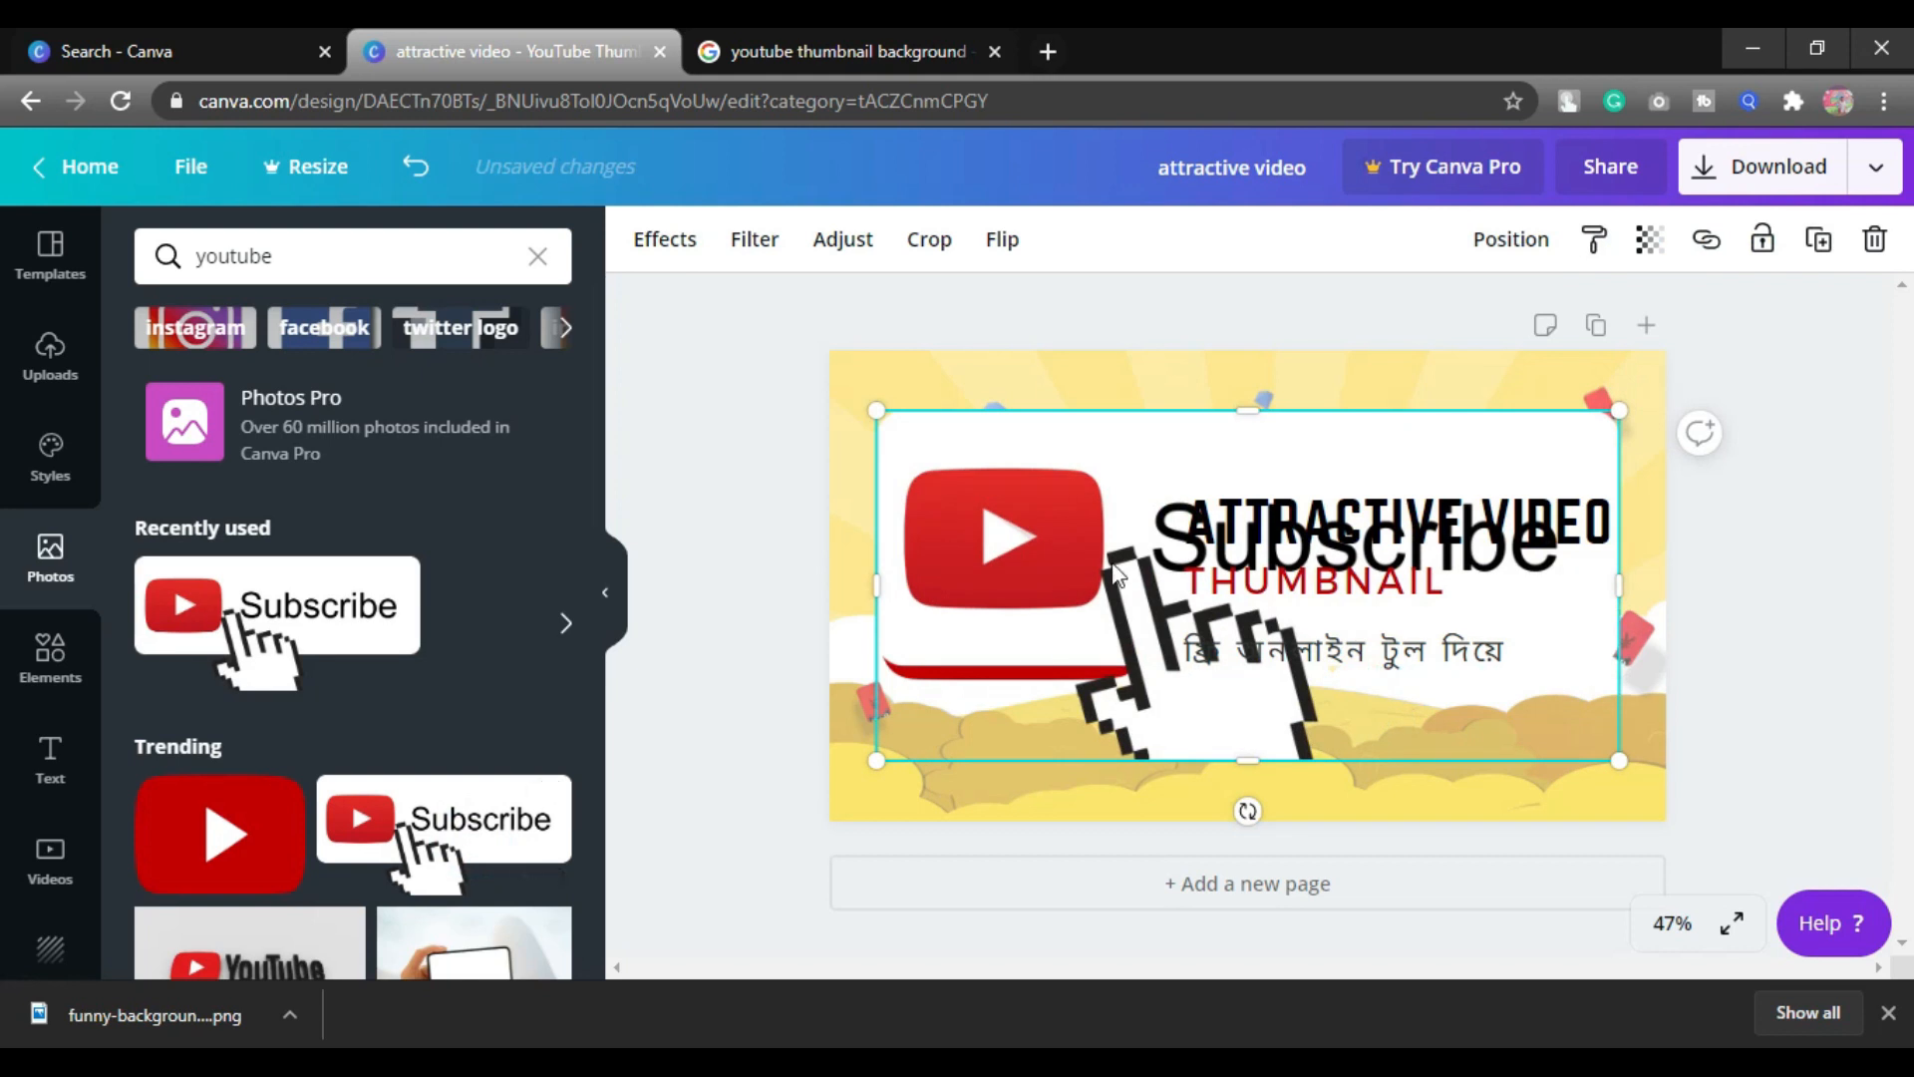
Shrink the Subscribe image to about a quarter of its width and place it in the thumbnail's lower-right corner below the Bengali line.
left_click_drag(876, 410, 1426, 666)
left_click_drag(1574, 710, 1568, 777)
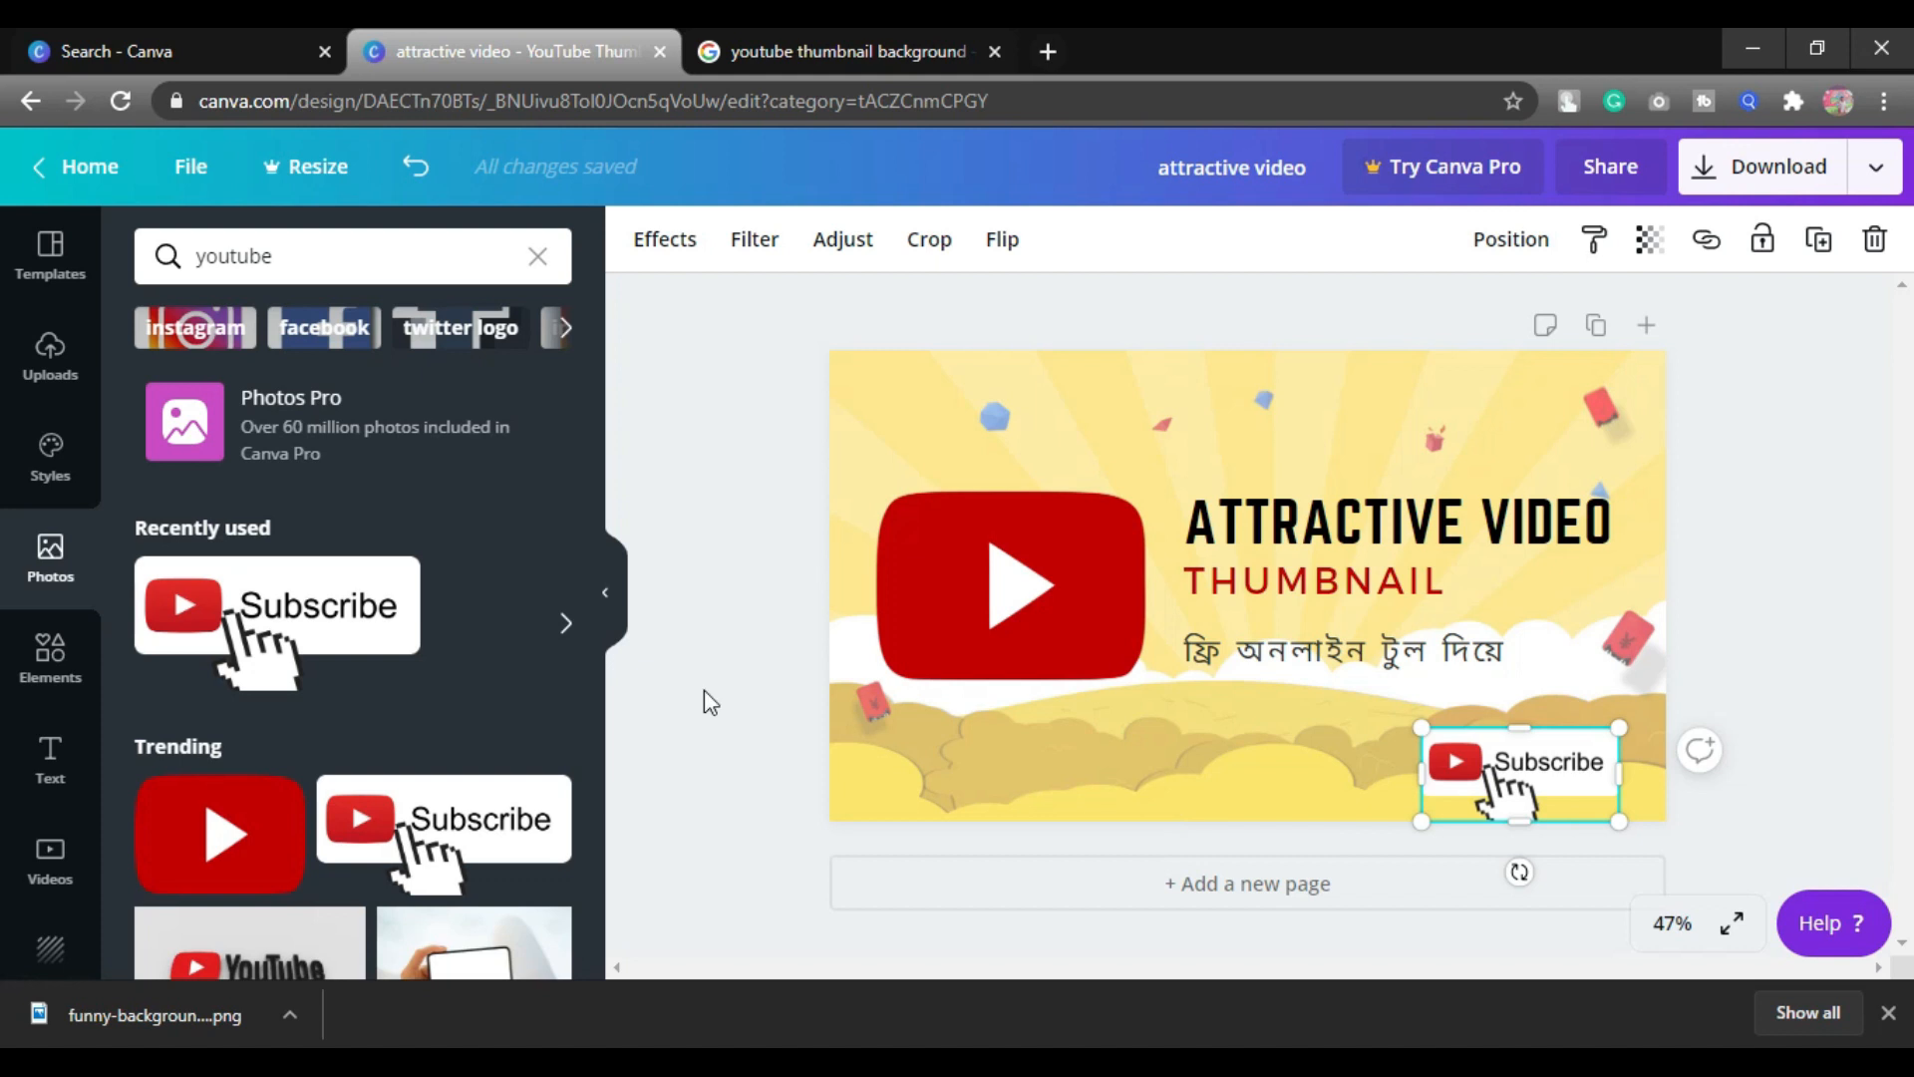
scroll(613, 602, "down", 5)
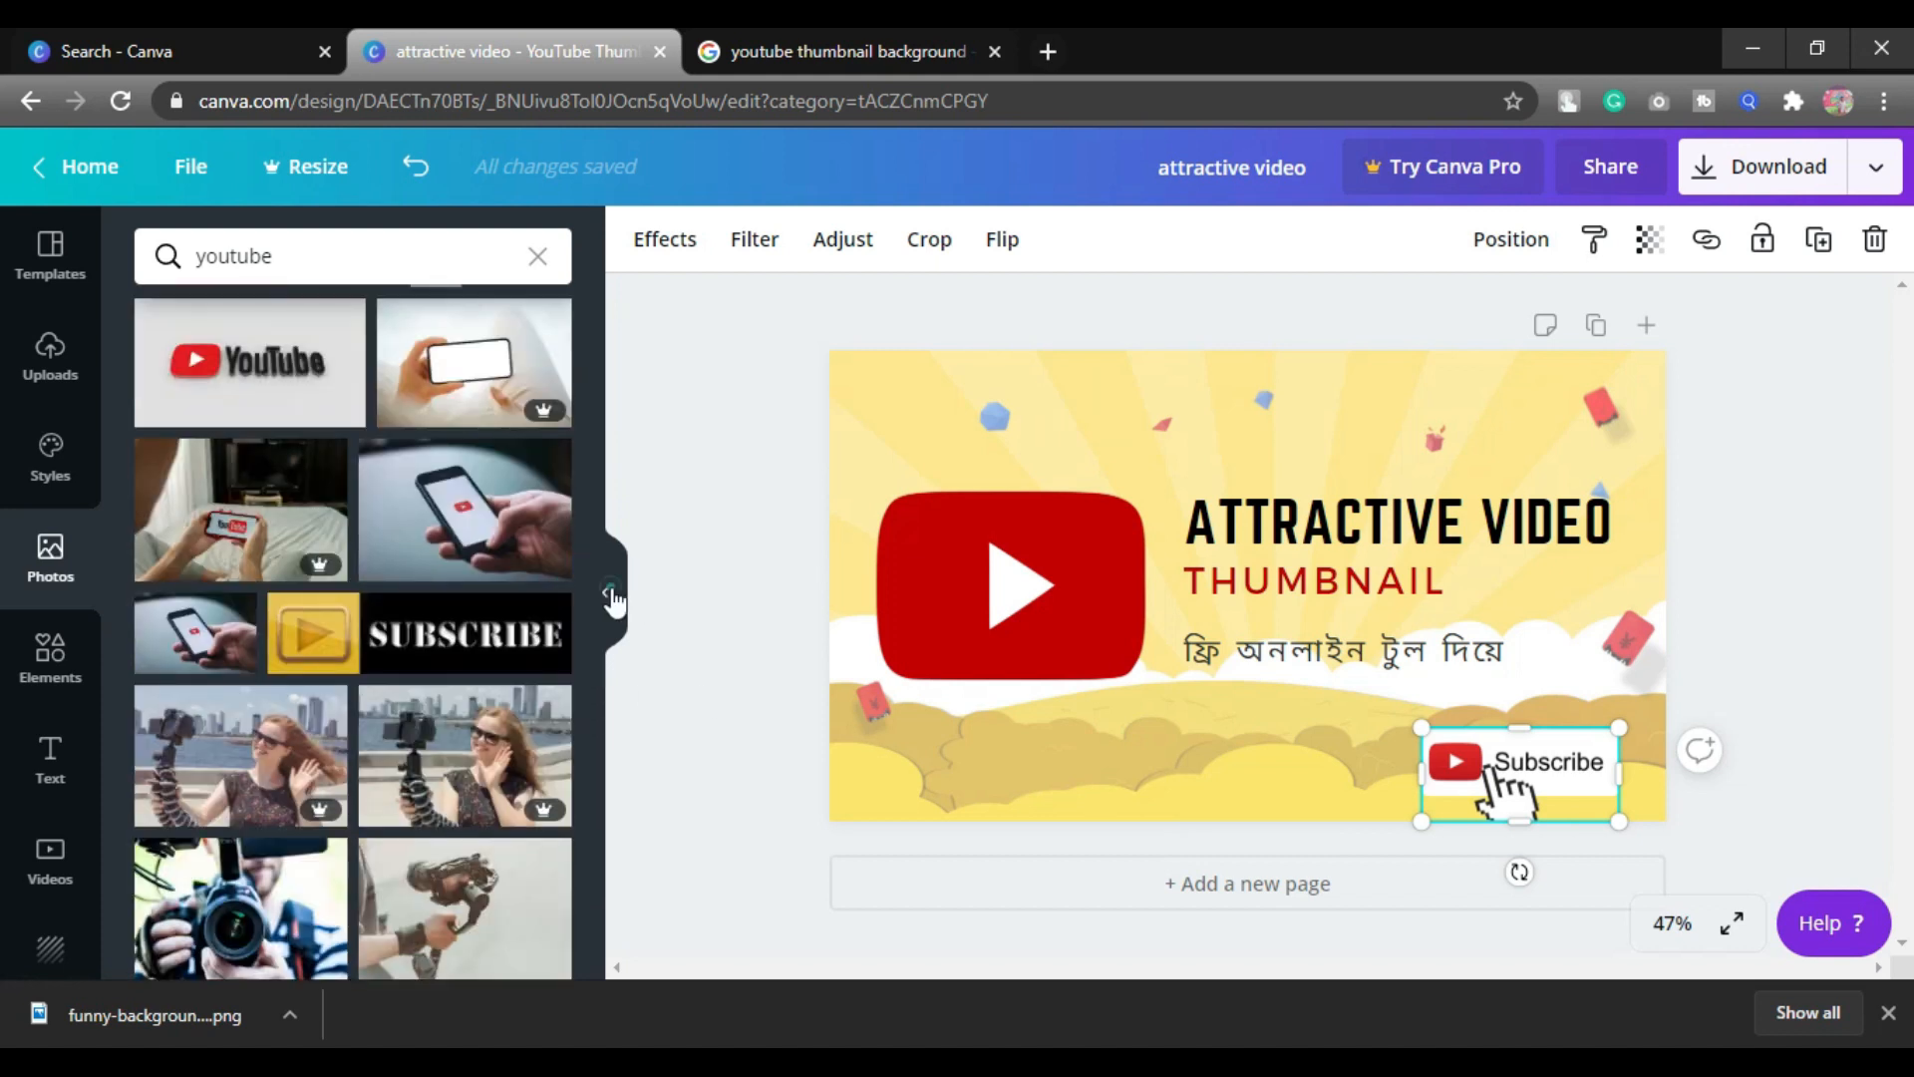
left_click(612, 597)
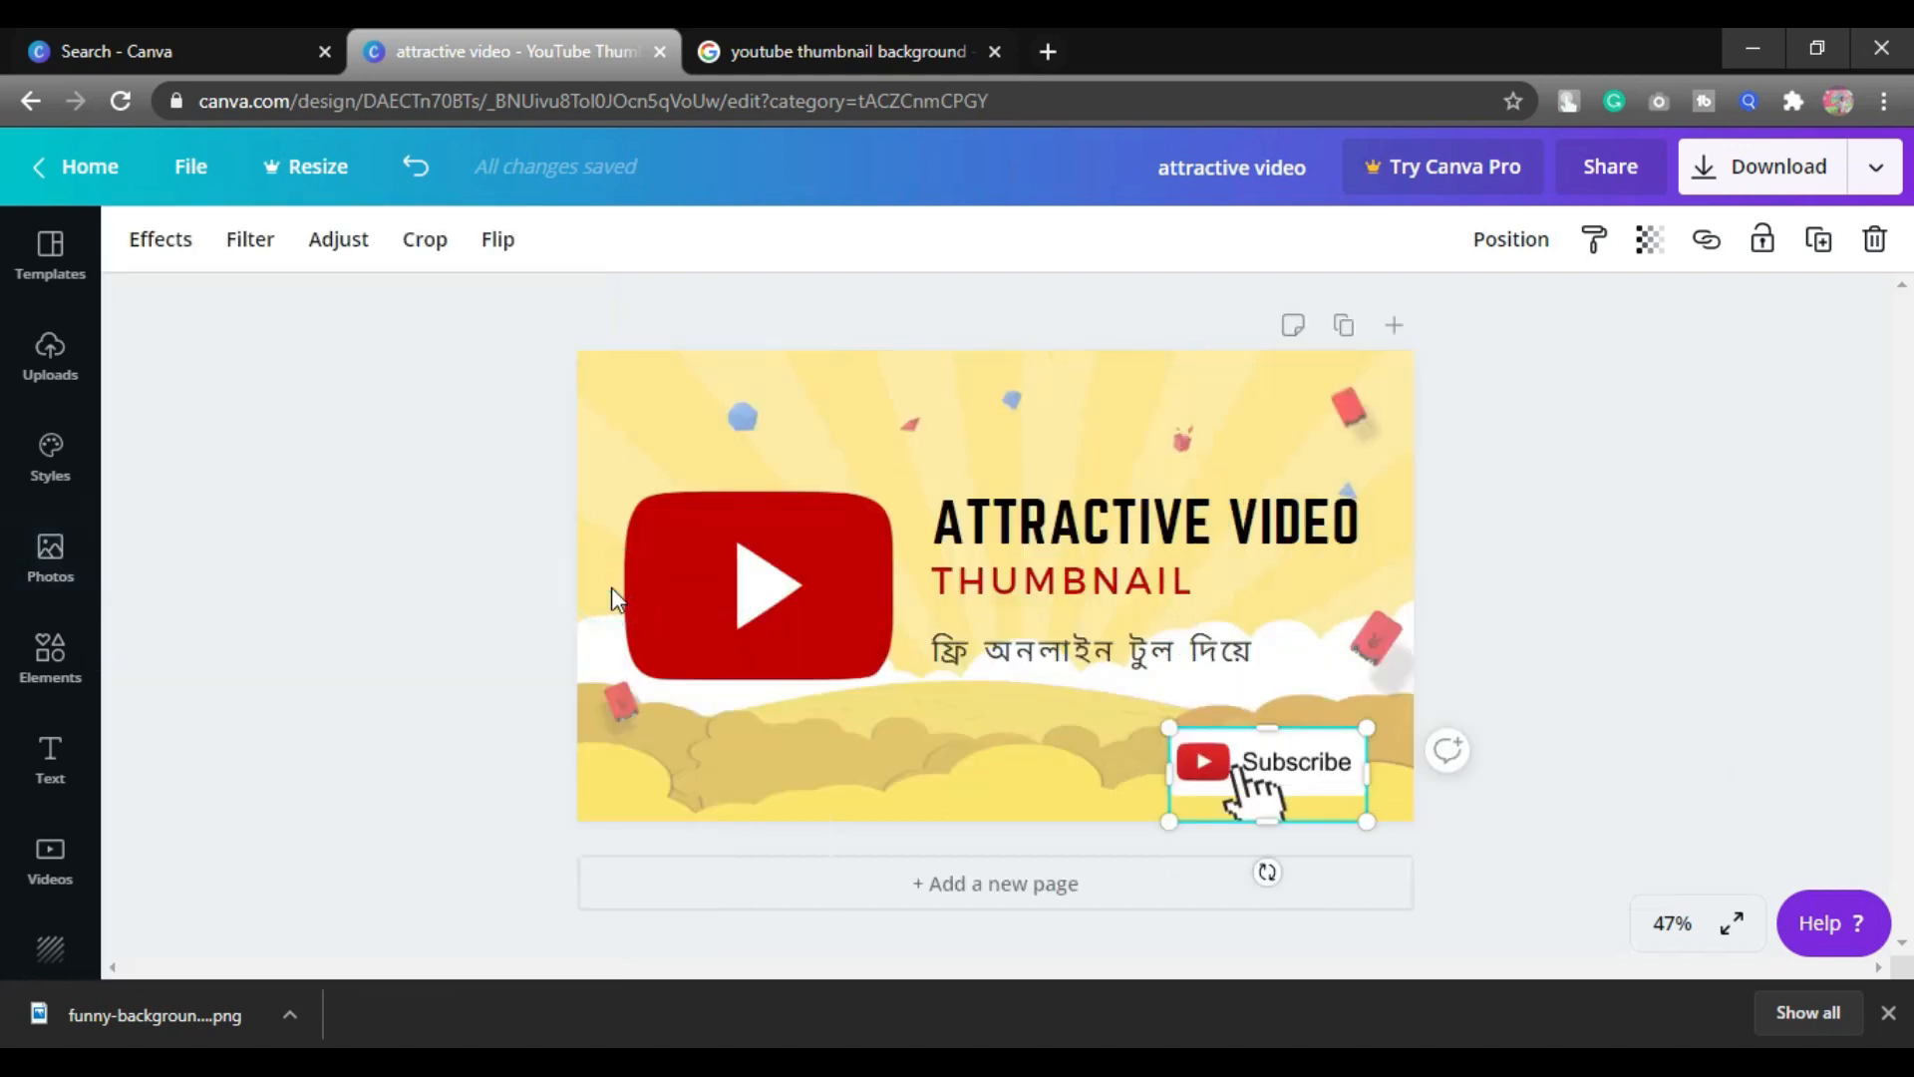
left_click(1513, 671)
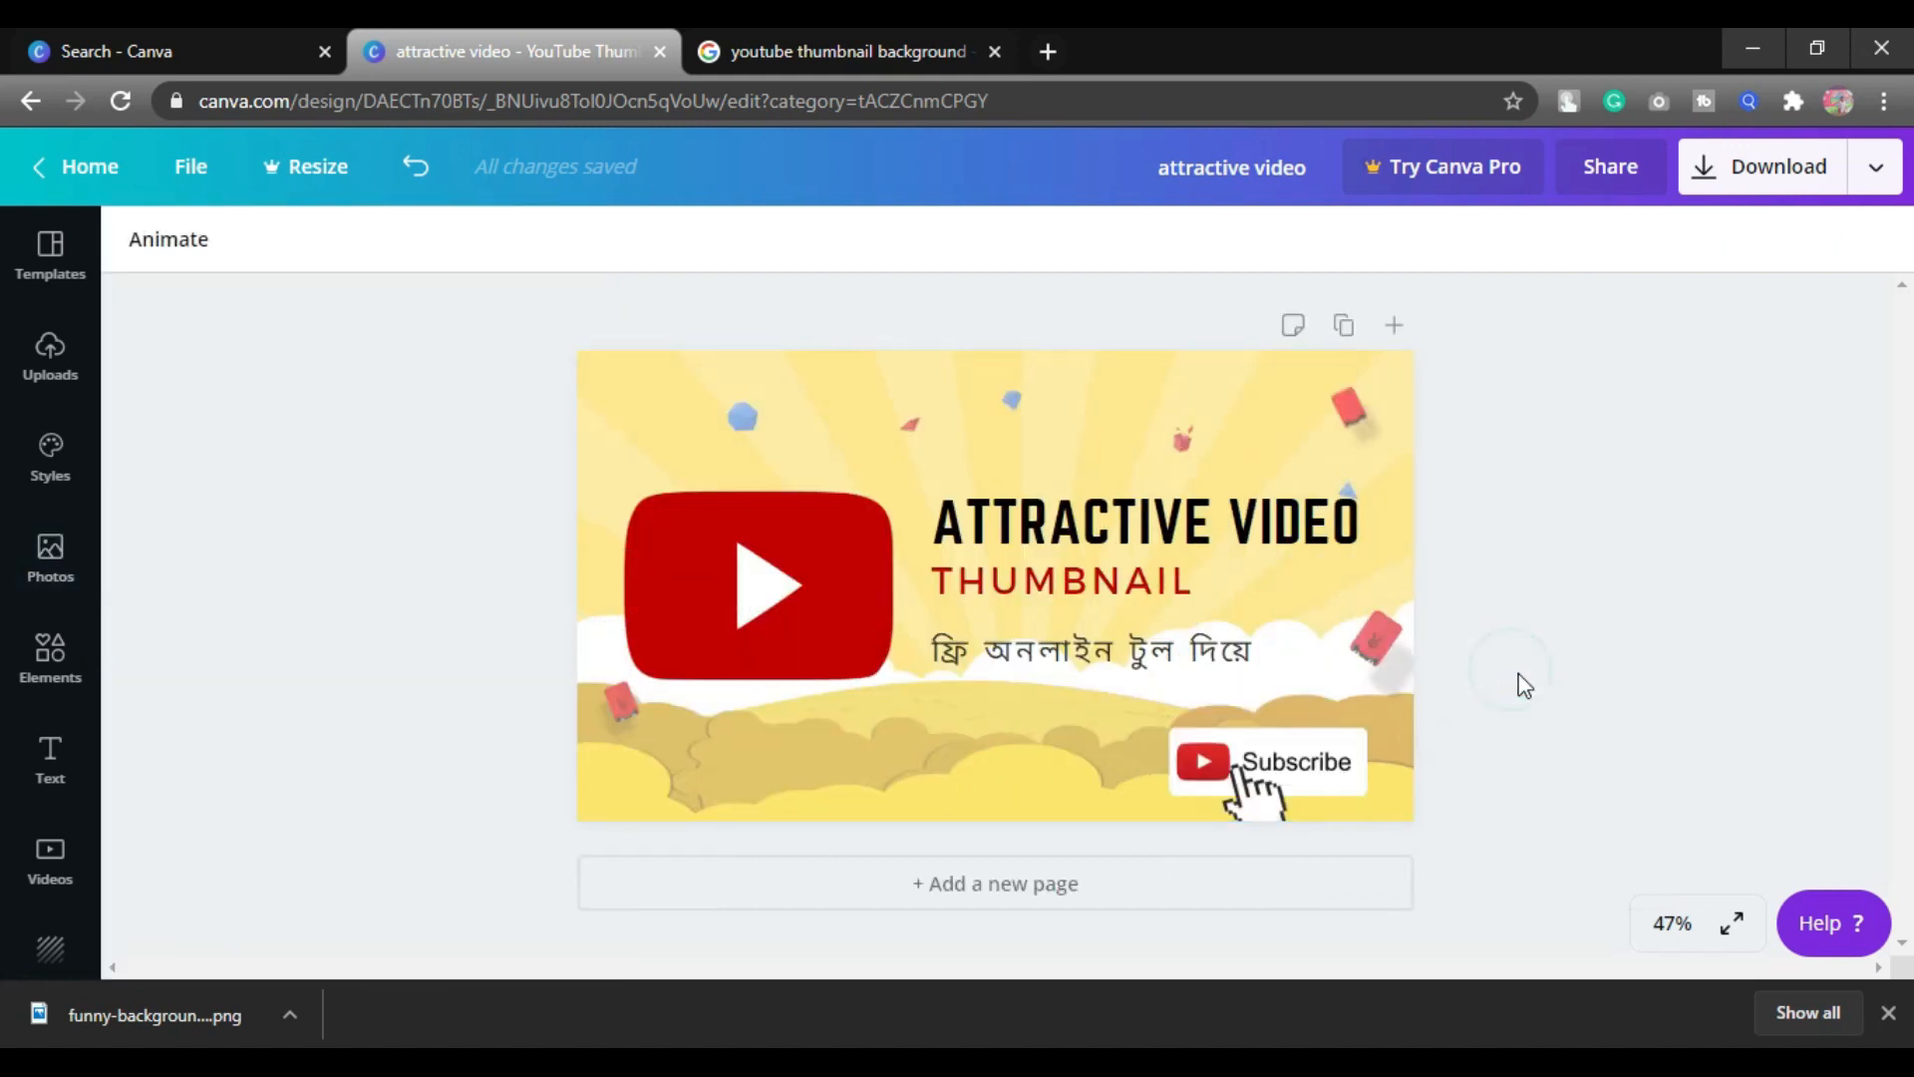
Download the finished thumbnail as a JPG and open the downloaded image file.
left_click(1800, 187)
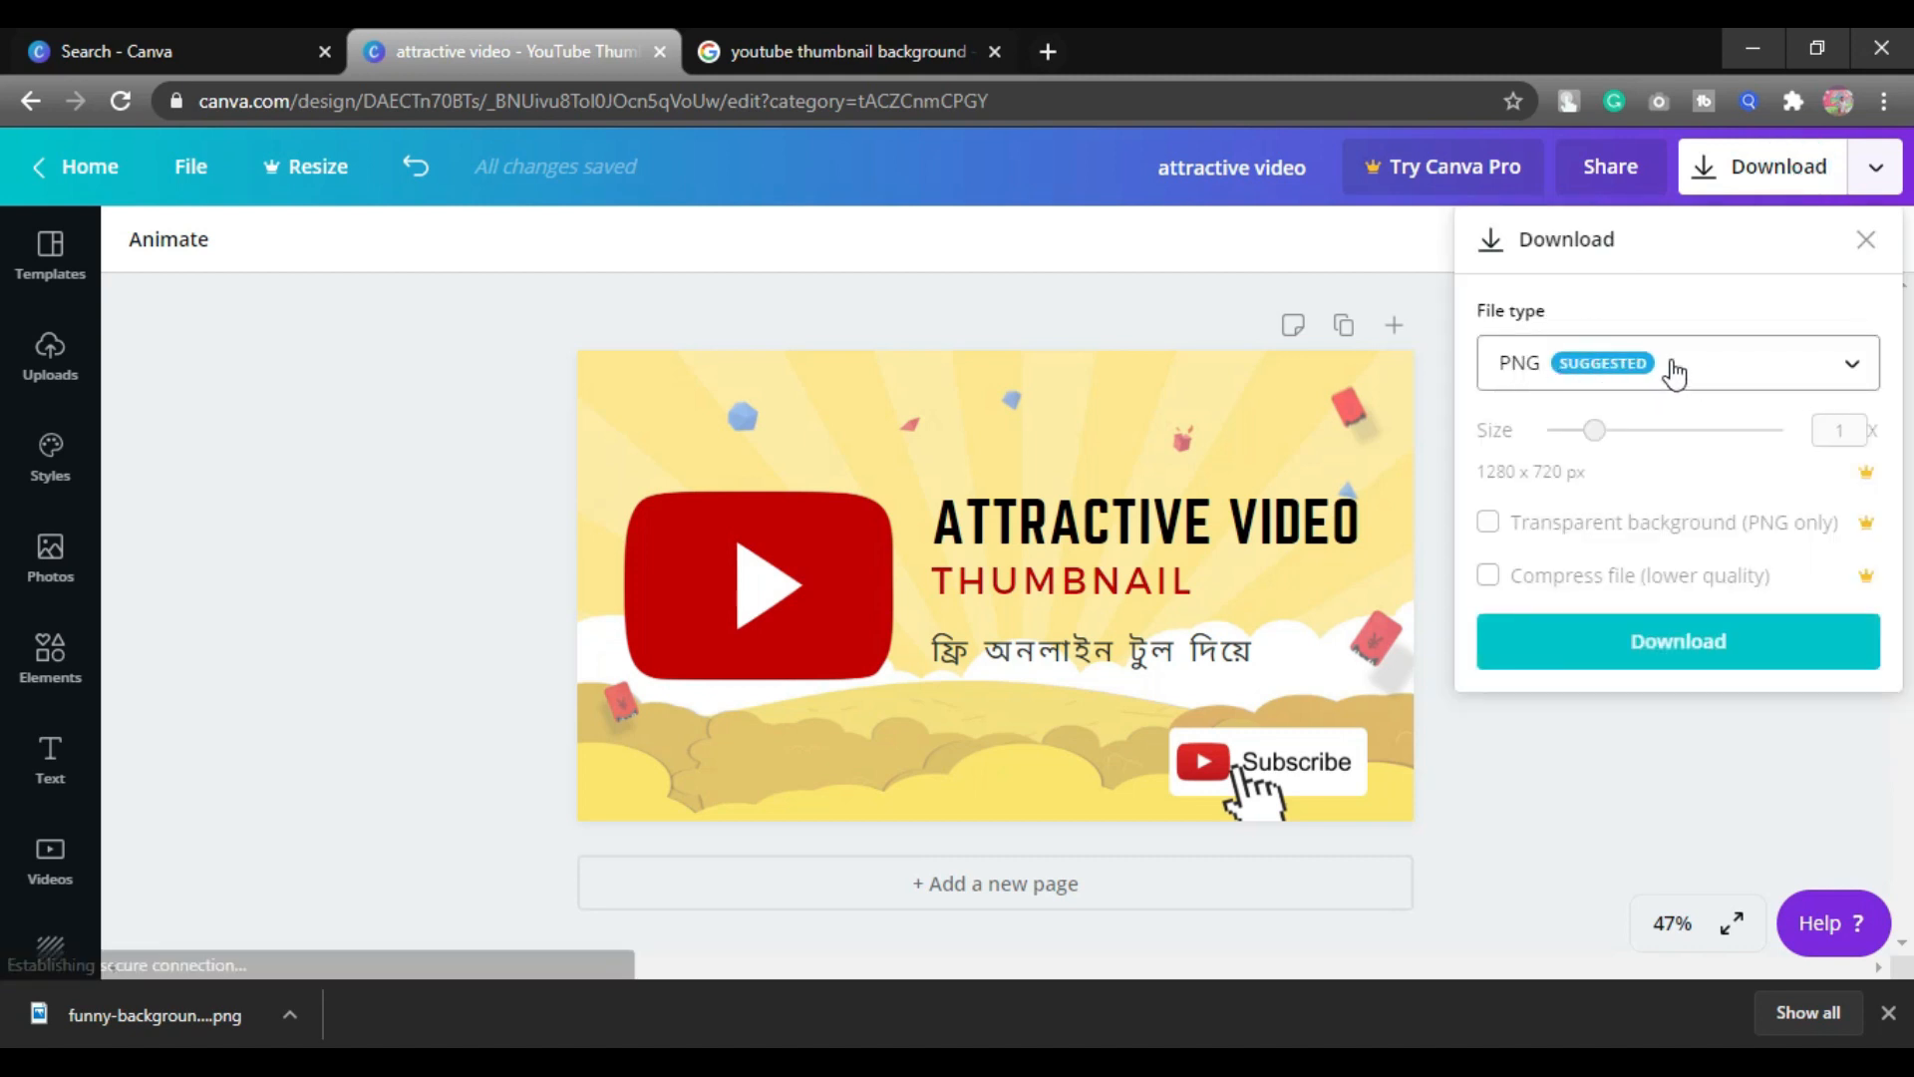
left_click(1709, 363)
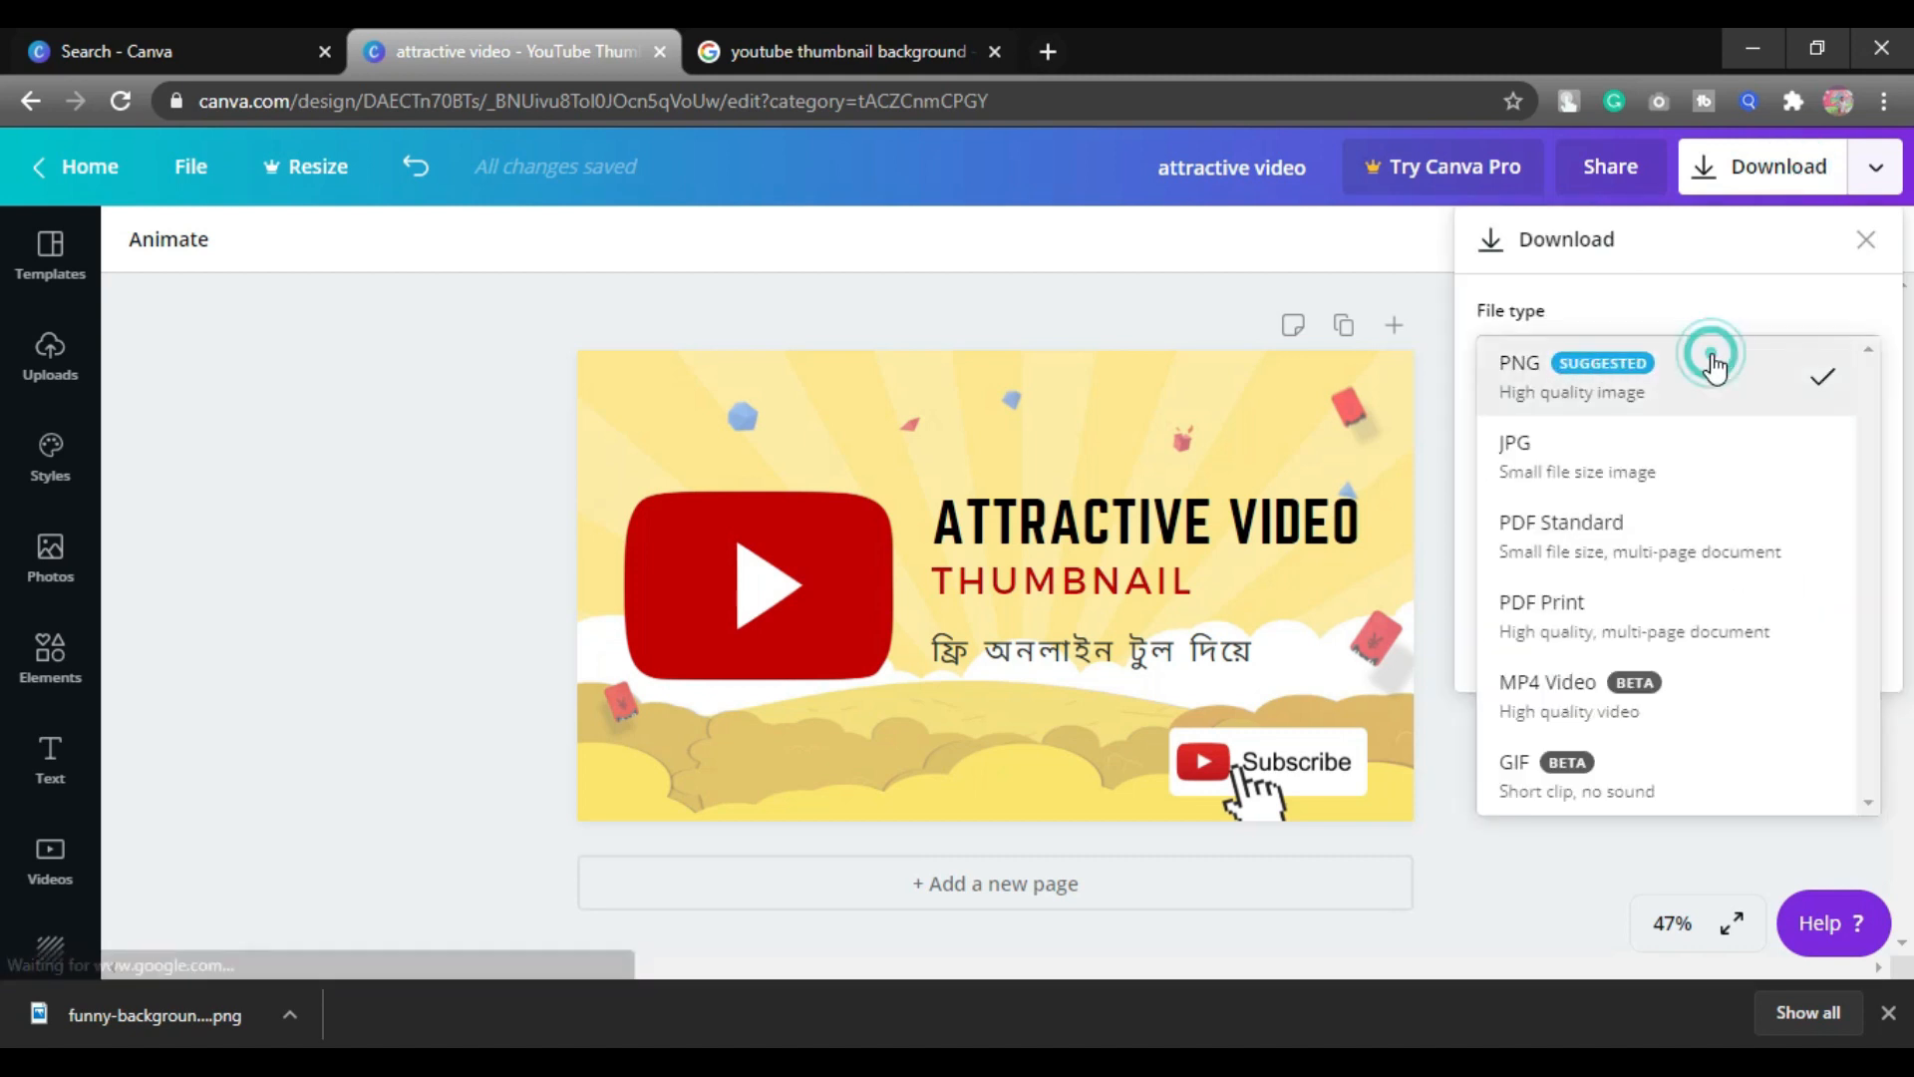
left_click(1540, 469)
left_click(1716, 643)
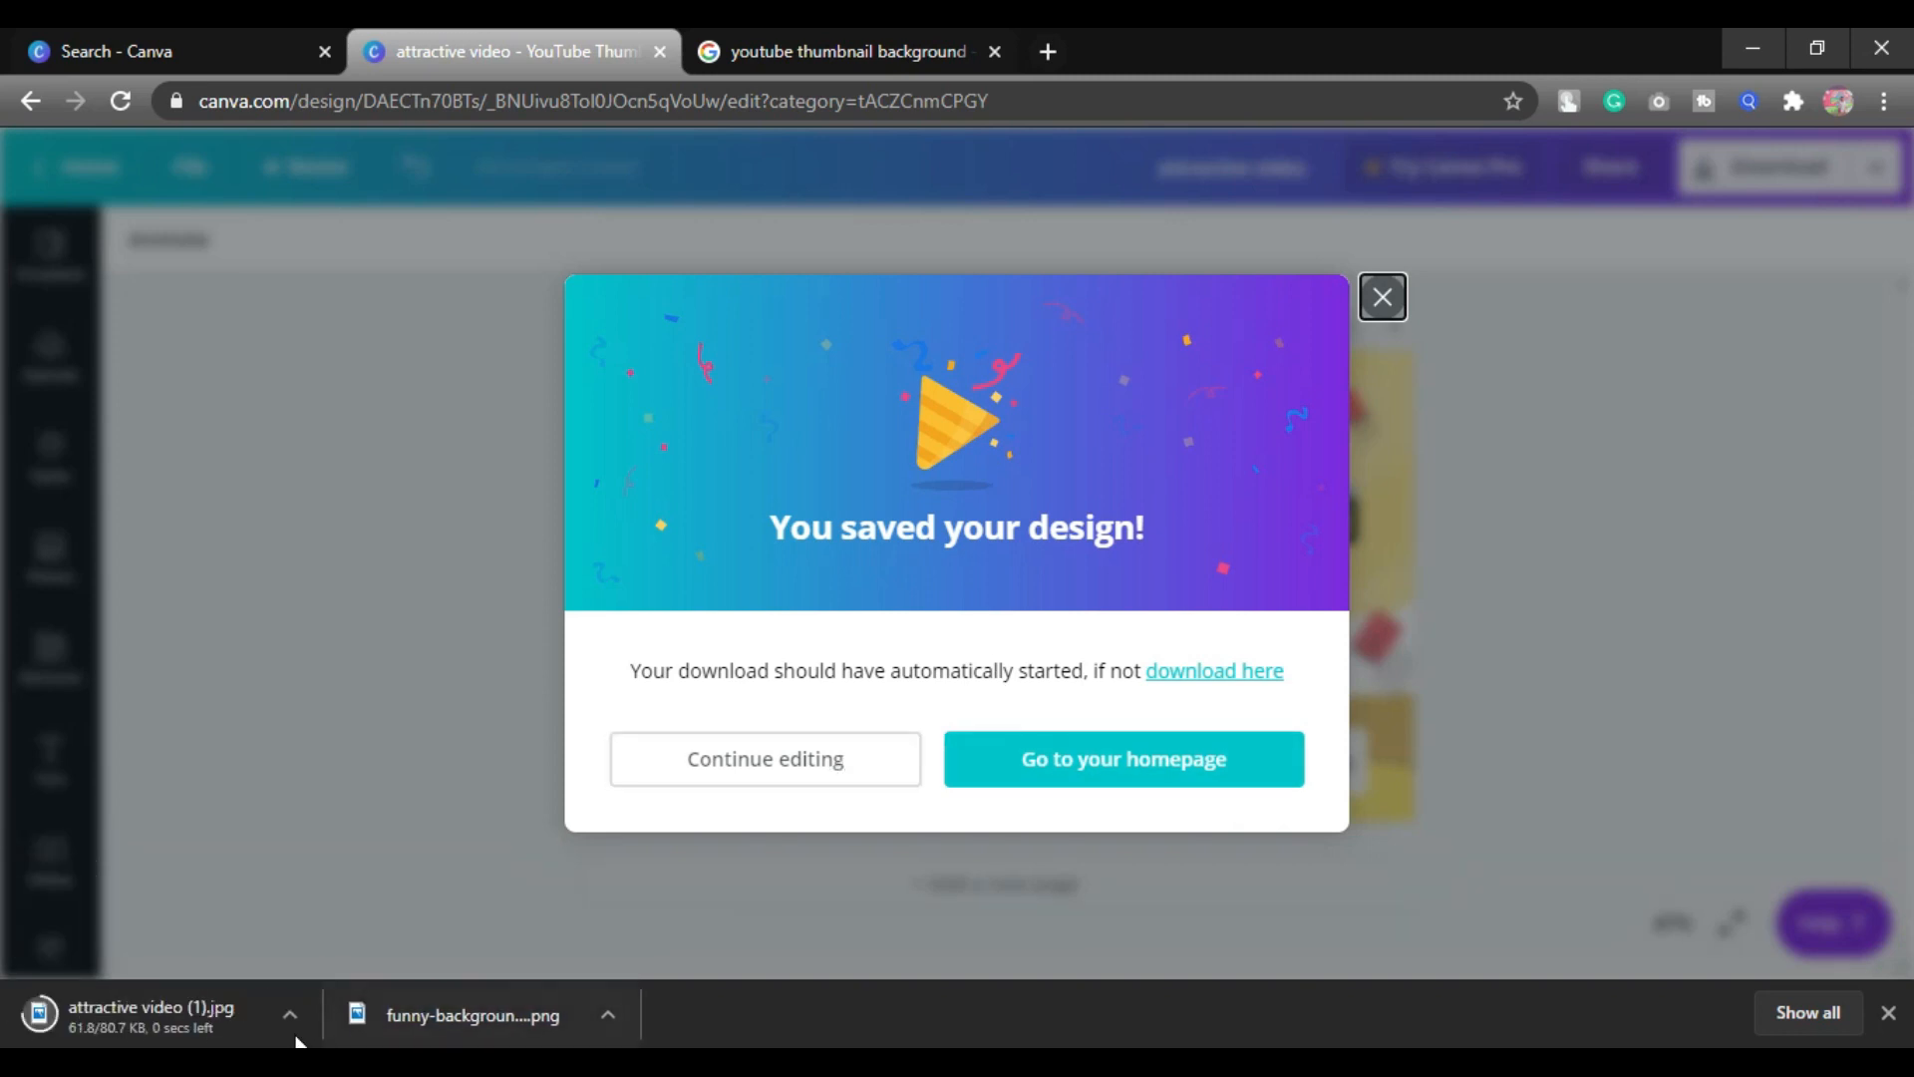
left_click(206, 1037)
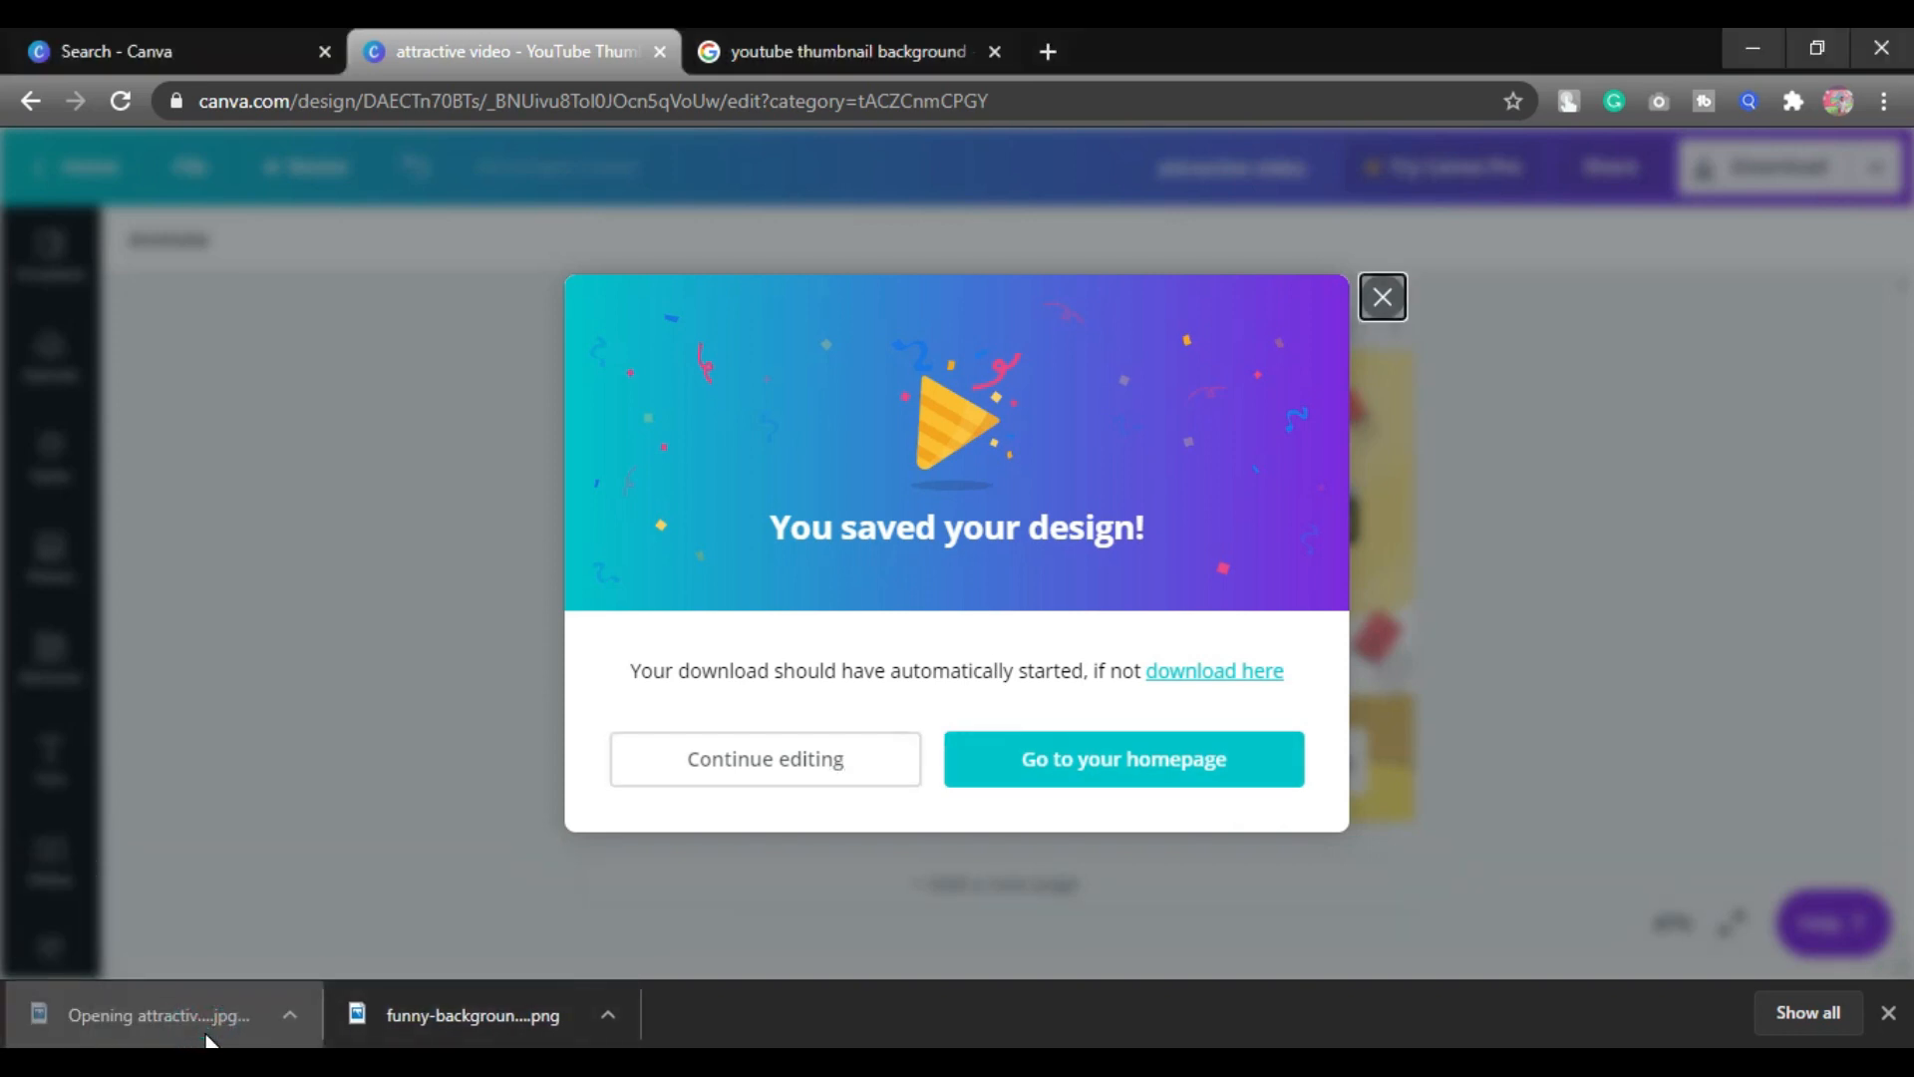